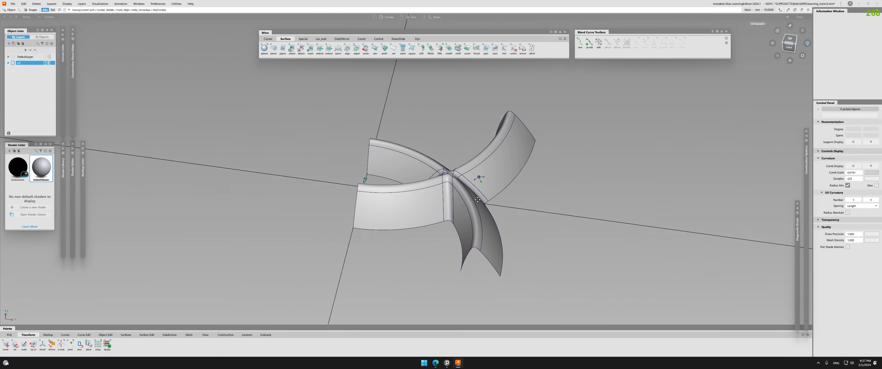
# - Create downward draft surfaces along the facing lower edges of the front leg and the right-hand leg with Multi-surface Draft
pyautogui.keyDown('alt'); pyautogui.keyDown('shift'); pyautogui.moveTo(506, 148); pyautogui.dragTo(527, 161, button='right'); pyautogui.keyUp('shift'); pyautogui.keyUp('alt')
pyautogui.keyDown('alt'); pyautogui.keyDown('shift'); pyautogui.moveTo(527, 161); pyautogui.dragTo(543, 175); pyautogui.keyUp('shift'); pyautogui.keyUp('alt')
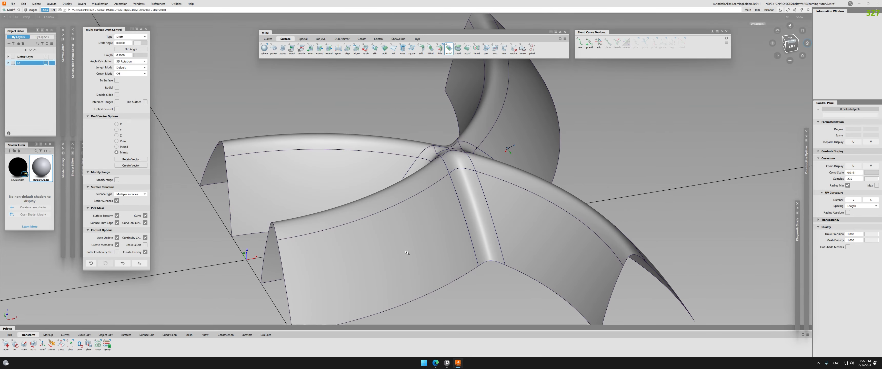
pyautogui.keyDown('alt'); pyautogui.keyDown('shift'); pyautogui.moveTo(409, 250); pyautogui.dragTo(446, 157, button='middle'); pyautogui.keyUp('shift'); pyautogui.keyUp('alt')
pyautogui.click(478, 194)
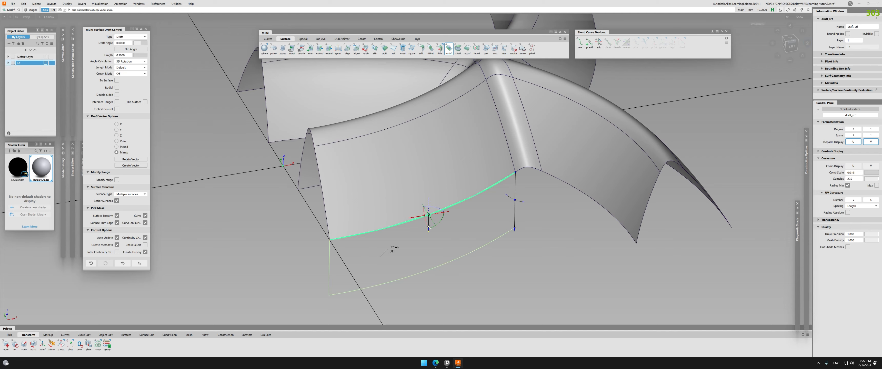
pyautogui.keyDown('alt'); pyautogui.keyDown('shift'); pyautogui.moveTo(427, 226); pyautogui.dragTo(462, 231); pyautogui.keyUp('shift'); pyautogui.keyUp('alt')
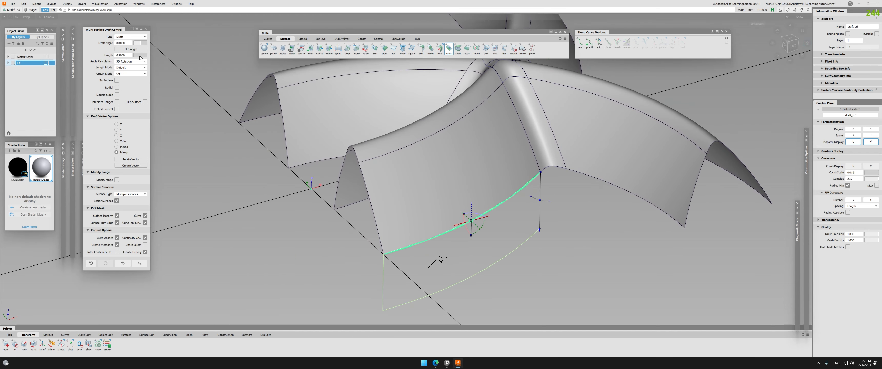
pyautogui.keyDown('alt'); pyautogui.keyDown('shift'); pyautogui.moveTo(187, 72); pyautogui.dragTo(102, 73, button='middle'); pyautogui.keyUp('shift'); pyautogui.keyUp('alt')
pyautogui.click(139, 264)
pyautogui.click(533, 189)
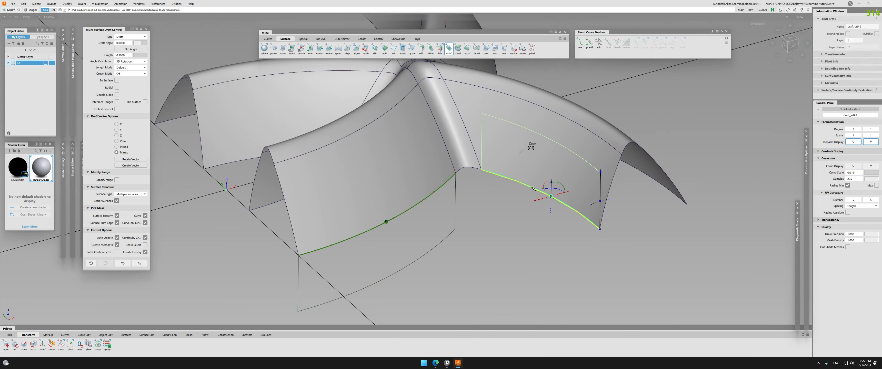
pyautogui.click(534, 222)
# - Create another downward draft surface along the outer lower edge of the right-hand leg
pyautogui.keyDown('alt'); pyautogui.keyDown('shift'); pyautogui.moveTo(442, 192); pyautogui.dragTo(411, 166); pyautogui.keyUp('shift'); pyautogui.keyUp('alt')
pyautogui.press('space')
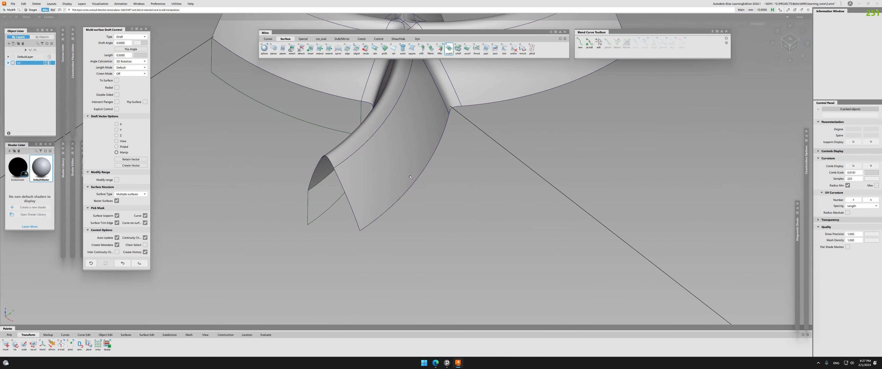
pyautogui.click(411, 177)
pyautogui.press('space')
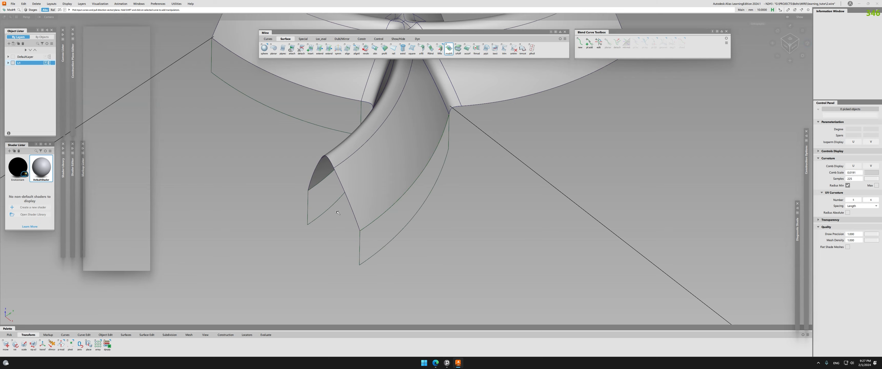
pyautogui.keyDown('alt'); pyautogui.keyDown('shift'); pyautogui.moveTo(416, 190); pyautogui.dragTo(472, 187); pyautogui.keyUp('shift'); pyautogui.keyUp('alt')
pyautogui.keyDown('alt'); pyautogui.keyDown('shift'); pyautogui.moveTo(472, 188); pyautogui.dragTo(479, 123, button='right'); pyautogui.keyUp('shift'); pyautogui.keyUp('alt')
pyautogui.press('Escape')
# - Build a Surface Fillet between the inner side of the right-hand leg and the draft surface below it
pyautogui.keyDown('alt'); pyautogui.keyDown('shift'); pyautogui.moveTo(479, 123); pyautogui.dragTo(378, 161, button='middle'); pyautogui.keyUp('shift'); pyautogui.keyUp('alt')
pyautogui.click(421, 49)
pyautogui.keyDown('alt'); pyautogui.keyDown('shift'); pyautogui.moveTo(296, 189); pyautogui.dragTo(349, 179, button='right'); pyautogui.keyUp('shift'); pyautogui.keyUp('alt')
pyautogui.keyDown('alt'); pyautogui.keyDown('shift'); pyautogui.moveTo(349, 180); pyautogui.dragTo(405, 177, button='middle'); pyautogui.keyUp('shift'); pyautogui.keyUp('alt')
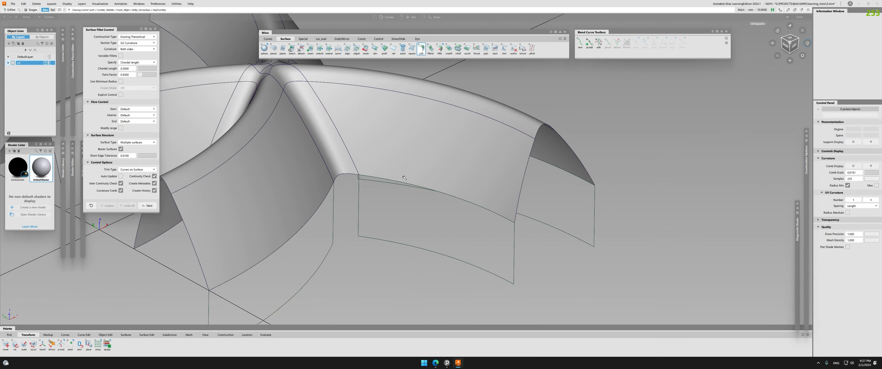
pyautogui.keyDown('alt'); pyautogui.keyDown('shift'); pyautogui.moveTo(383, 186); pyautogui.dragTo(350, 161); pyautogui.keyUp('shift'); pyautogui.keyUp('alt')
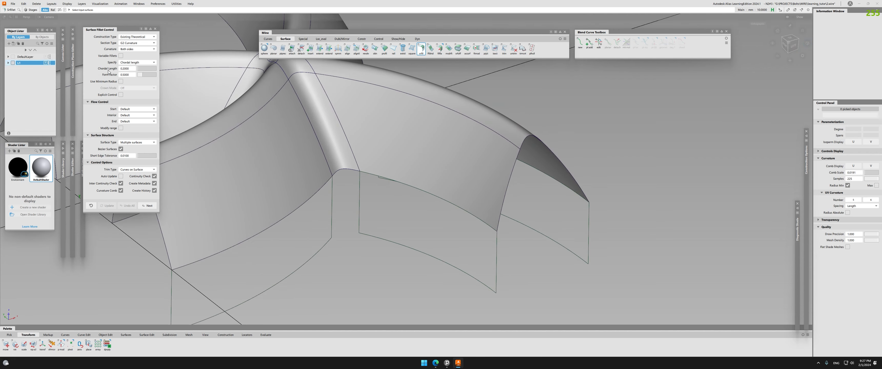
pyautogui.keyDown('alt'); pyautogui.keyDown('shift'); pyautogui.moveTo(220, 102); pyautogui.dragTo(461, 169, button='right'); pyautogui.keyUp('shift'); pyautogui.keyUp('alt')
pyautogui.click(427, 264)
pyautogui.keyDown('alt'); pyautogui.keyDown('shift'); pyautogui.moveTo(561, 234); pyautogui.dragTo(487, 229); pyautogui.keyUp('shift'); pyautogui.keyUp('alt')
pyautogui.press('space')
# - Duplicate the fillet's cross-section edge at the leg's open end as a curve and undo the fillet
pyautogui.keyDown('alt'); pyautogui.keyDown('shift'); pyautogui.moveTo(487, 229); pyautogui.dragTo(368, 188, button='right'); pyautogui.keyUp('shift'); pyautogui.keyUp('alt')
pyautogui.keyDown('alt'); pyautogui.keyDown('shift'); pyautogui.moveTo(368, 187); pyautogui.dragTo(330, 122, button='middle'); pyautogui.keyUp('shift'); pyautogui.keyUp('alt')
pyautogui.keyDown('alt'); pyautogui.keyDown('shift'); pyautogui.moveTo(469, 190); pyautogui.dragTo(408, 211); pyautogui.keyUp('shift'); pyautogui.keyUp('alt')
pyautogui.hotkey('ctrl', 'd')
pyautogui.click(463, 197)
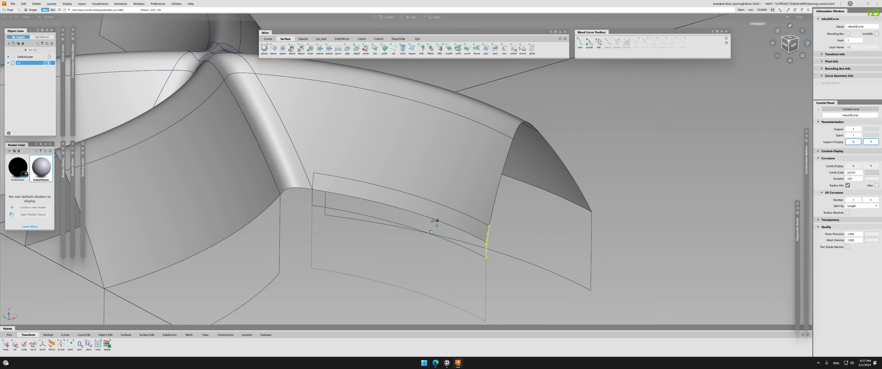
pyautogui.hotkey('ctrl', 'q')
pyautogui.click(311, 195)
pyautogui.click(122, 212)
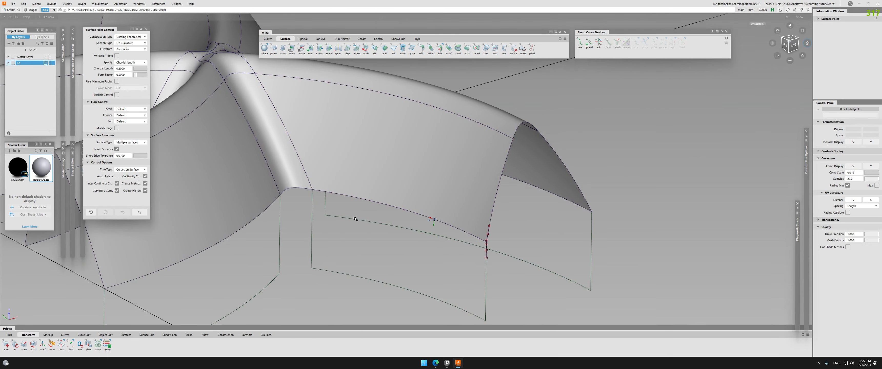
# - Sweep the duplicated section curve along the right-hand leg's inner lower edge with the Profile tool
pyautogui.keyDown('alt'); pyautogui.keyDown('shift'); pyautogui.moveTo(343, 178); pyautogui.dragTo(298, 164, button='middle'); pyautogui.keyUp('shift'); pyautogui.keyUp('alt')
pyautogui.click(384, 48)
pyautogui.keyDown('alt'); pyautogui.keyDown('shift'); pyautogui.moveTo(438, 250); pyautogui.dragTo(442, 178, button='middle'); pyautogui.keyUp('shift'); pyautogui.keyUp('alt')
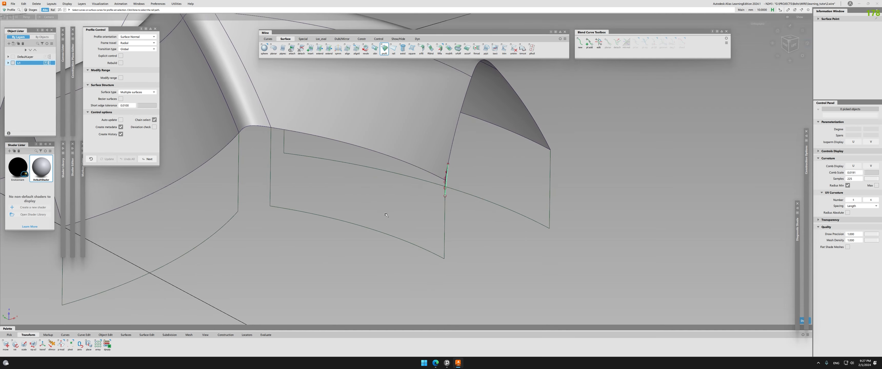
pyautogui.press('space')
pyautogui.keyDown('alt'); pyautogui.keyDown('shift'); pyautogui.moveTo(390, 223); pyautogui.dragTo(295, 215, button='right'); pyautogui.keyUp('shift'); pyautogui.keyUp('alt')
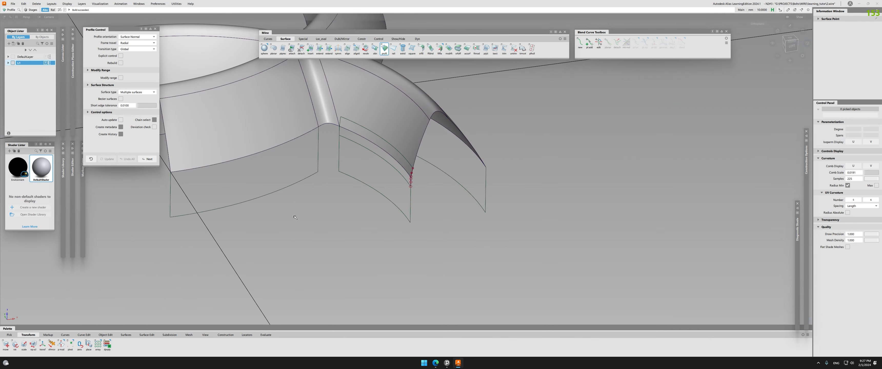
pyautogui.keyDown('alt'); pyautogui.keyDown('shift'); pyautogui.moveTo(295, 215); pyautogui.dragTo(273, 242); pyautogui.keyUp('shift'); pyautogui.keyUp('alt')
pyautogui.moveTo(332, 164)
pyautogui.keyDown('alt'); pyautogui.keyDown('shift'); pyautogui.mouseDown(button='right')
pyautogui.moveTo(433, 205)
pyautogui.moveTo(359, 212)
pyautogui.mouseUp(button='right'); pyautogui.keyUp('shift'); pyautogui.keyUp('alt')
pyautogui.moveTo(359, 212)
pyautogui.keyDown('alt'); pyautogui.keyDown('shift'); pyautogui.mouseDown()
pyautogui.moveTo(354, 197)
pyautogui.moveTo(380, 171)
pyautogui.mouseUp(); pyautogui.keyUp('shift'); pyautogui.keyUp('alt')
pyautogui.keyDown('alt'); pyautogui.keyDown('shift'); pyautogui.moveTo(410, 205); pyautogui.dragTo(520, 226, button='right'); pyautogui.keyUp('shift'); pyautogui.keyUp('alt')
pyautogui.press('e')
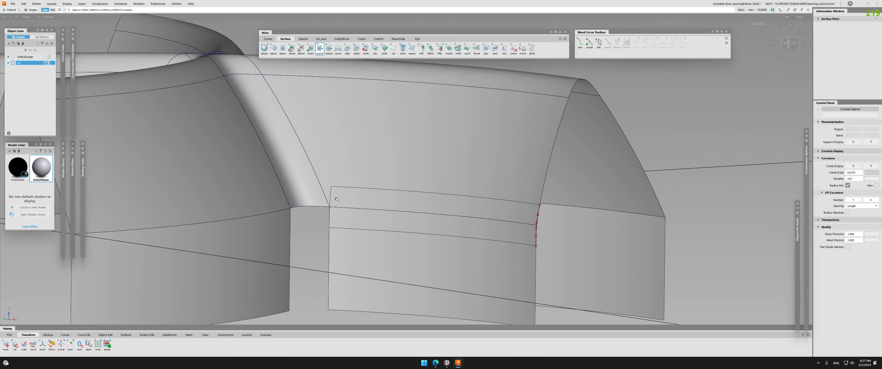
pyautogui.press('q')
pyautogui.click(330, 197)
pyautogui.keyDown('alt'); pyautogui.keyDown('shift'); pyautogui.moveTo(331, 205); pyautogui.dragTo(306, 206); pyautogui.keyUp('shift'); pyautogui.keyUp('alt')
# - Examine the control vertices and hulls of the swept profile surface and the adjoining leg surface
pyautogui.click(408, 221)
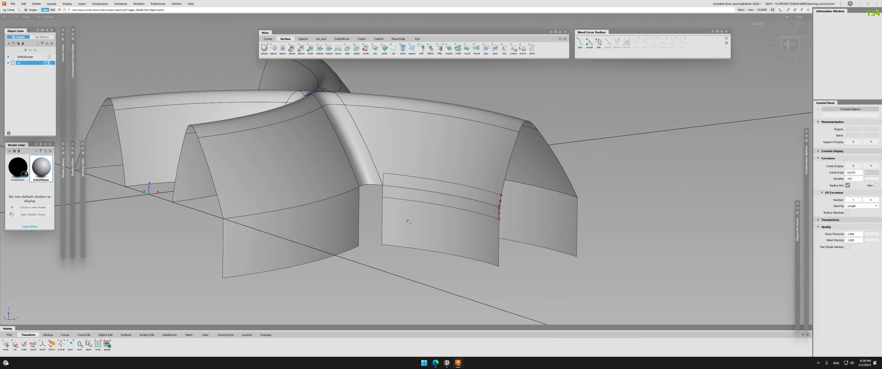
pyautogui.click(383, 219)
pyautogui.click(394, 212)
pyautogui.click(412, 191)
pyautogui.keyDown('alt'); pyautogui.keyDown('shift'); pyautogui.moveTo(411, 190); pyautogui.dragTo(421, 208); pyautogui.keyUp('shift'); pyautogui.keyUp('alt')
pyautogui.click(423, 207)
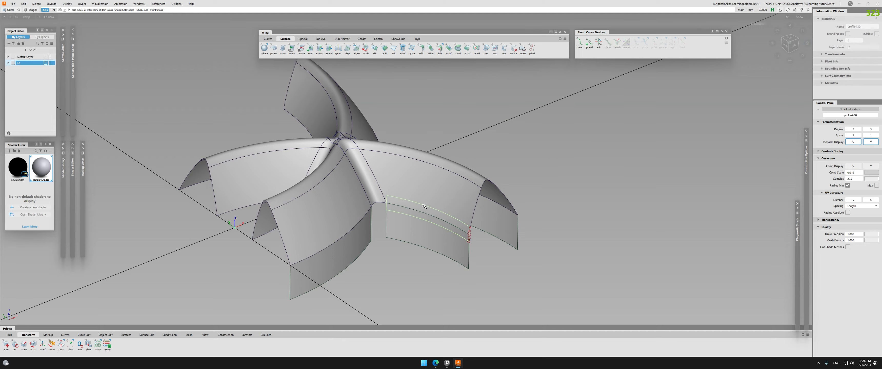
pyautogui.keyDown('alt'); pyautogui.keyDown('shift'); pyautogui.moveTo(432, 235); pyautogui.dragTo(461, 205); pyautogui.keyUp('shift'); pyautogui.keyUp('alt')
pyautogui.click(461, 204)
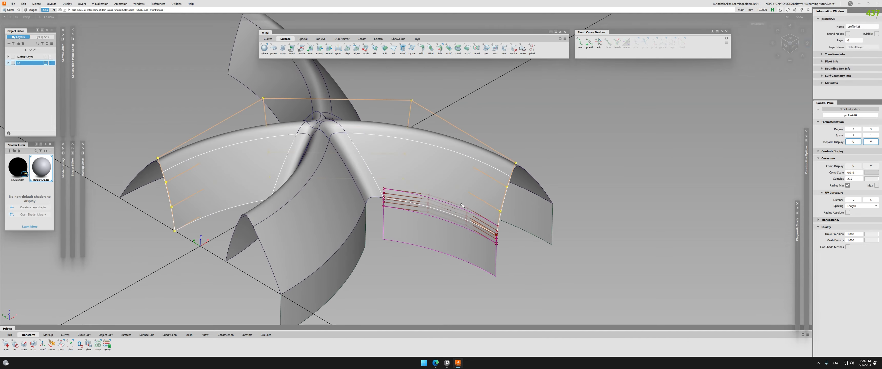
pyautogui.keyDown('alt'); pyautogui.keyDown('shift'); pyautogui.moveTo(474, 124); pyautogui.dragTo(394, 225); pyautogui.keyUp('shift'); pyautogui.keyUp('alt')
pyautogui.click(393, 226)
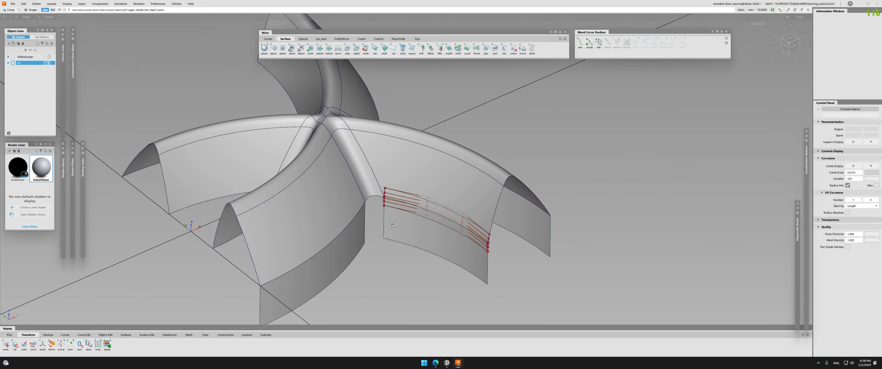
# - Select the swept surface's inner end edge for Extend and accept removing its construction history
pyautogui.scroll(5, 393, 225)
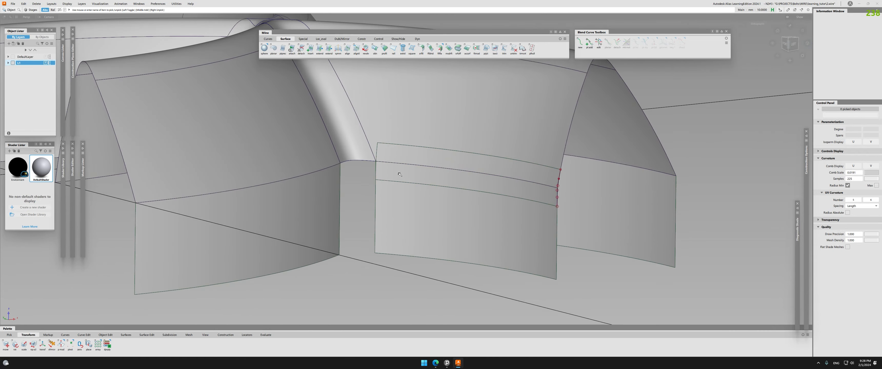
pyautogui.keyDown('alt'); pyautogui.keyDown('shift'); pyautogui.moveTo(392, 168); pyautogui.dragTo(413, 244); pyautogui.keyUp('shift'); pyautogui.keyUp('alt')
pyautogui.scroll(3, 399, 194)
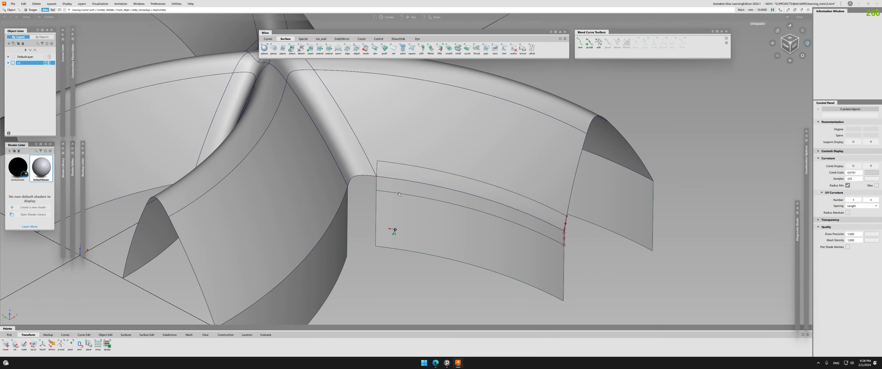
pyautogui.click(375, 170)
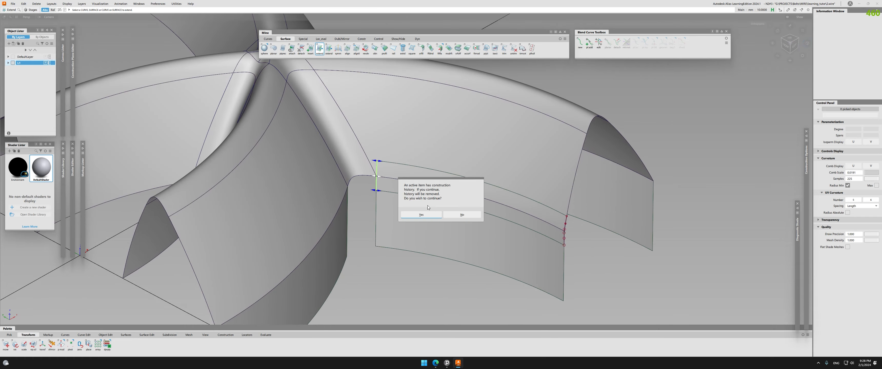
pyautogui.click(421, 215)
# - Extend the swept surface from its inner end past the hub to the open end of the opposite leg
pyautogui.keyDown('alt'); pyautogui.keyDown('shift'); pyautogui.moveTo(421, 215); pyautogui.dragTo(364, 188); pyautogui.keyUp('shift'); pyautogui.keyUp('alt')
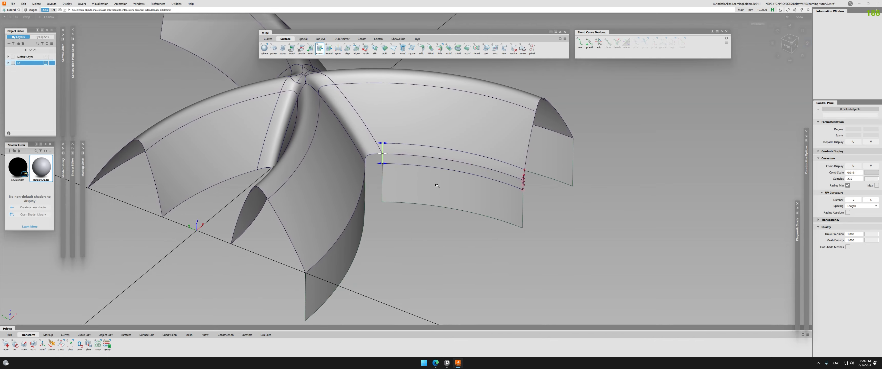
pyautogui.keyDown('alt'); pyautogui.keyDown('shift'); pyautogui.moveTo(436, 186); pyautogui.dragTo(399, 255); pyautogui.keyUp('shift'); pyautogui.keyUp('alt')
pyautogui.keyDown('alt'); pyautogui.keyDown('shift'); pyautogui.moveTo(259, 190); pyautogui.dragTo(430, 174); pyautogui.keyUp('shift'); pyautogui.keyUp('alt')
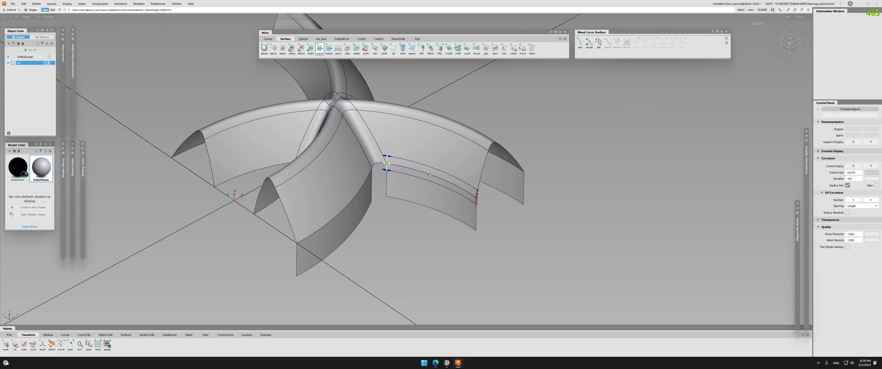
pyautogui.keyDown('alt'); pyautogui.keyDown('shift'); pyautogui.moveTo(429, 175); pyautogui.dragTo(394, 191, button='right'); pyautogui.keyUp('shift'); pyautogui.keyUp('alt')
pyautogui.keyDown('alt'); pyautogui.keyDown('shift'); pyautogui.moveTo(393, 191); pyautogui.dragTo(392, 209); pyautogui.keyUp('shift'); pyautogui.keyUp('alt')
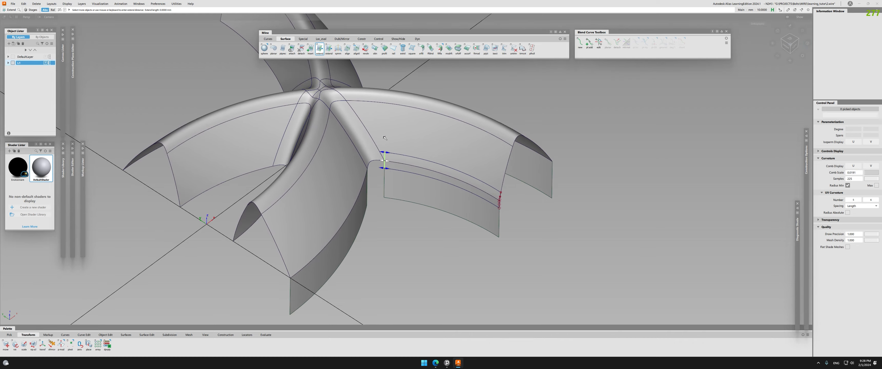
pyautogui.keyDown('alt'); pyautogui.keyDown('shift'); pyautogui.moveTo(303, 155); pyautogui.dragTo(380, 189); pyautogui.keyUp('shift'); pyautogui.keyUp('alt')
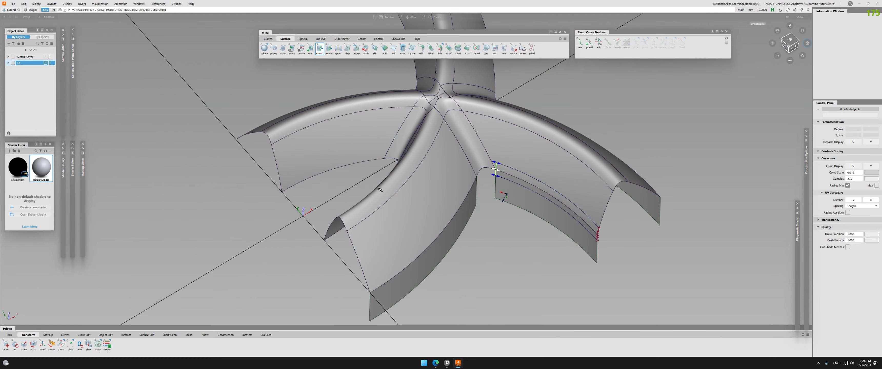
pyautogui.keyDown('alt'); pyautogui.keyDown('shift'); pyautogui.moveTo(294, 195); pyautogui.dragTo(321, 192); pyautogui.keyUp('shift'); pyautogui.keyUp('alt')
pyautogui.click(293, 192)
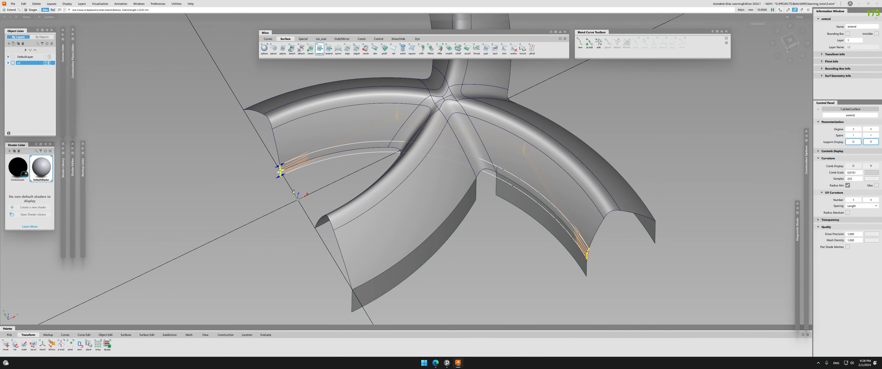
pyautogui.keyDown('alt'); pyautogui.keyDown('shift'); pyautogui.moveTo(293, 191); pyautogui.dragTo(320, 236); pyautogui.keyUp('shift'); pyautogui.keyUp('alt')
pyautogui.keyDown('alt'); pyautogui.keyDown('shift'); pyautogui.moveTo(352, 191); pyautogui.dragTo(337, 201, button='right'); pyautogui.keyUp('shift'); pyautogui.keyUp('alt')
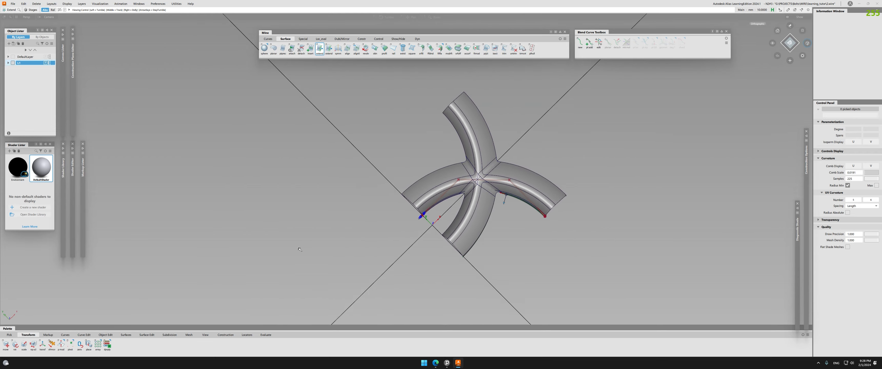
# - Examine the control vertices of the extended surface against those of the leg surface it follows
pyautogui.keyDown('alt'); pyautogui.keyDown('shift'); pyautogui.moveTo(337, 202); pyautogui.dragTo(506, 161); pyautogui.keyUp('shift'); pyautogui.keyUp('alt')
pyautogui.keyDown('alt'); pyautogui.keyDown('shift'); pyautogui.moveTo(506, 161); pyautogui.dragTo(532, 182, button='right'); pyautogui.keyUp('shift'); pyautogui.keyUp('alt')
pyautogui.click(484, 178)
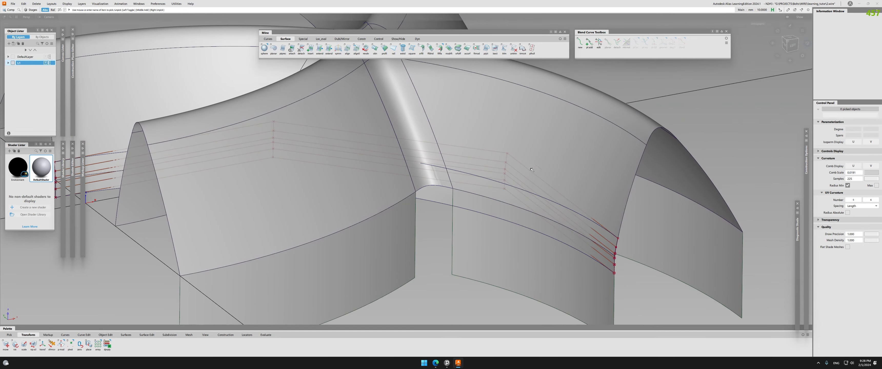
pyautogui.click(492, 199)
pyautogui.keyDown('alt'); pyautogui.keyDown('shift'); pyautogui.moveTo(496, 191); pyautogui.dragTo(480, 139); pyautogui.keyUp('shift'); pyautogui.keyUp('alt')
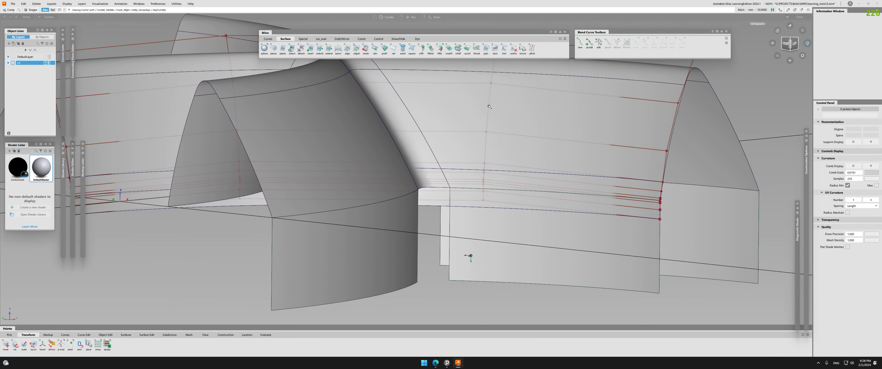
pyautogui.keyDown('alt'); pyautogui.keyDown('shift'); pyautogui.moveTo(500, 210); pyautogui.dragTo(441, 192, button='right'); pyautogui.keyUp('shift'); pyautogui.keyUp('alt')
pyautogui.keyDown('alt'); pyautogui.keyDown('shift'); pyautogui.moveTo(441, 192); pyautogui.dragTo(383, 207); pyautogui.keyUp('shift'); pyautogui.keyUp('alt')
pyautogui.click(484, 205)
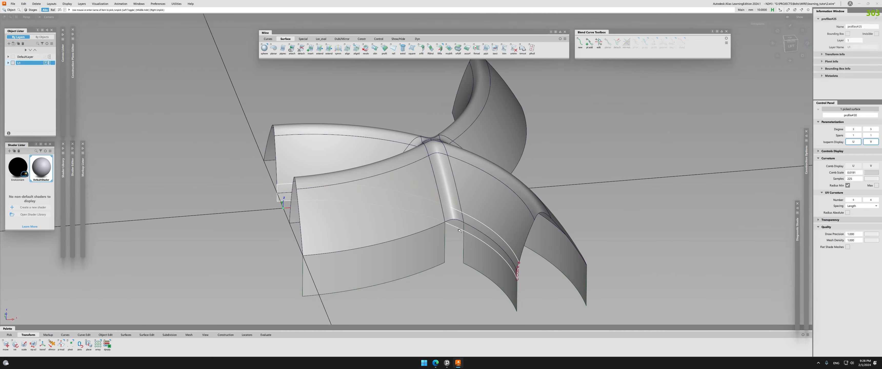
# - Measure the radius of curvature around the lower edges where the front and right-hand legs meet
pyautogui.keyDown('alt'); pyautogui.keyDown('shift'); pyautogui.moveTo(466, 232); pyautogui.dragTo(572, 233, button='right'); pyautogui.keyUp('shift'); pyautogui.keyUp('alt')
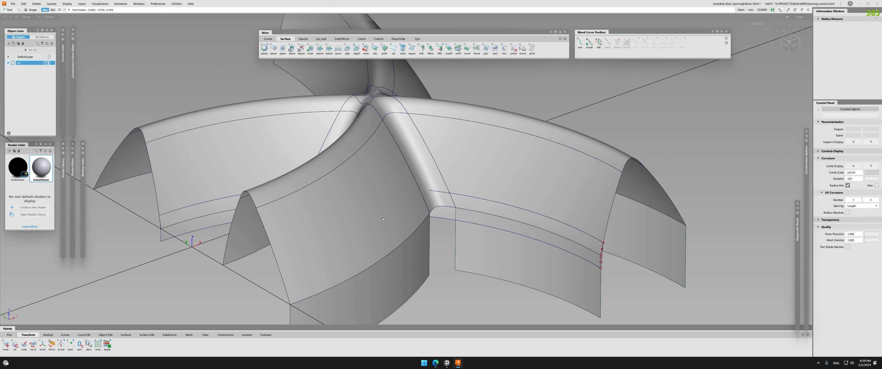
pyautogui.keyDown('alt'); pyautogui.keyDown('shift'); pyautogui.moveTo(417, 228); pyautogui.dragTo(411, 256); pyautogui.keyUp('shift'); pyautogui.keyUp('alt')
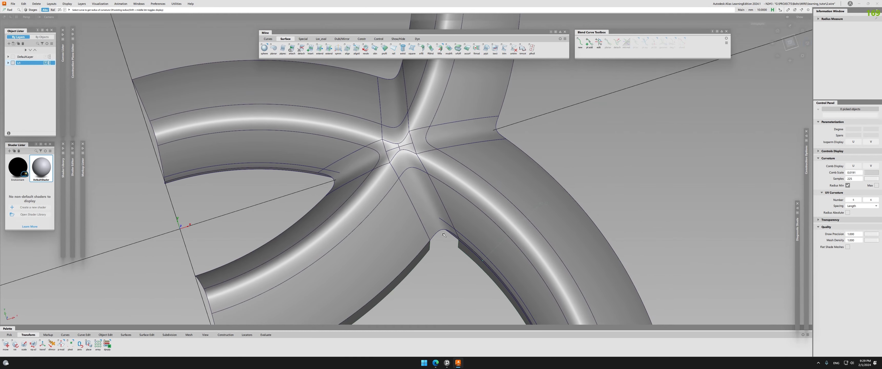
pyautogui.keyDown('alt'); pyautogui.keyDown('shift'); pyautogui.moveTo(444, 235); pyautogui.dragTo(472, 184); pyautogui.keyUp('shift'); pyautogui.keyUp('alt')
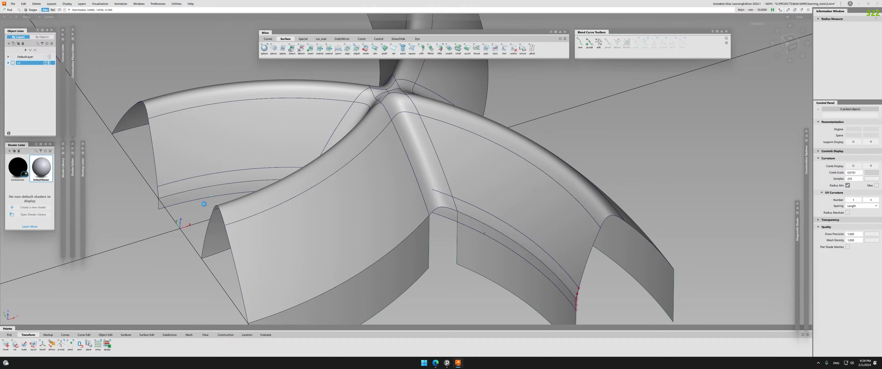
pyautogui.keyDown('alt'); pyautogui.keyDown('shift'); pyautogui.moveTo(185, 206); pyautogui.dragTo(450, 181); pyautogui.keyUp('shift'); pyautogui.keyUp('alt')
pyautogui.click(476, 173)
pyautogui.click(476, 173)
pyautogui.click(479, 274)
# - Build a Surface Fillet between the front leg's inner side and the draft surface below it
pyautogui.click(421, 49)
pyautogui.click(428, 175)
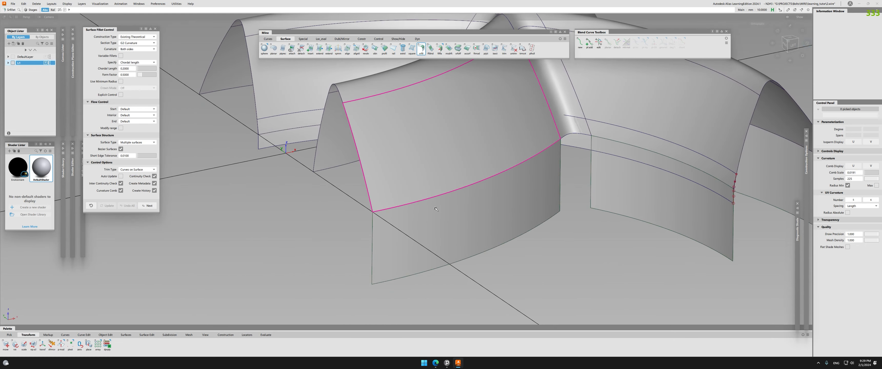
pyautogui.click(462, 219)
pyautogui.keyDown('alt'); pyautogui.keyDown('shift'); pyautogui.moveTo(644, 124); pyautogui.dragTo(636, 137); pyautogui.keyUp('shift'); pyautogui.keyUp('alt')
pyautogui.click(147, 206)
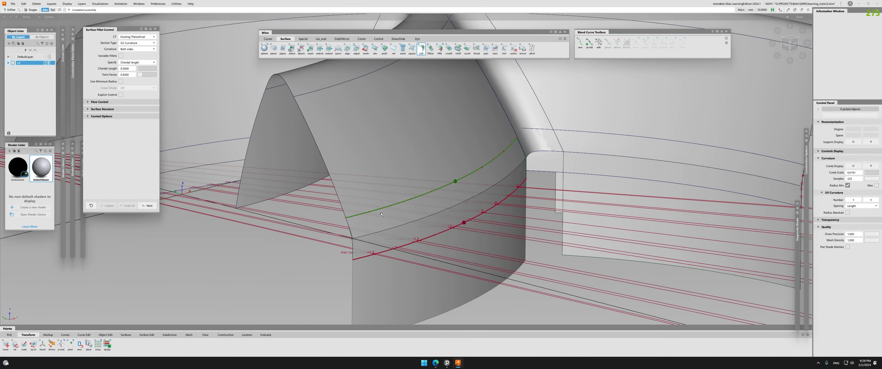
# - Duplicate the section edge of the front leg's fillet at the open end as a curve and undo that fillet
pyautogui.keyDown('alt'); pyautogui.keyDown('shift'); pyautogui.moveTo(645, 126); pyautogui.dragTo(744, 39, button='middle'); pyautogui.keyUp('shift'); pyautogui.keyUp('alt')
pyautogui.keyDown('alt'); pyautogui.keyDown('shift'); pyautogui.moveTo(744, 40); pyautogui.dragTo(315, 201, button='right'); pyautogui.keyUp('shift'); pyautogui.keyUp('alt')
pyautogui.hotkey('ctrl', 'd')
pyautogui.keyDown('alt'); pyautogui.keyDown('shift'); pyautogui.moveTo(316, 201); pyautogui.dragTo(545, 122, button='middle'); pyautogui.keyUp('shift'); pyautogui.keyUp('alt')
pyautogui.click(374, 207)
pyautogui.keyDown('alt'); pyautogui.keyDown('shift'); pyautogui.moveTo(374, 207); pyautogui.dragTo(362, 206); pyautogui.keyUp('shift'); pyautogui.keyUp('alt')
pyautogui.keyDown('alt'); pyautogui.keyDown('shift'); pyautogui.moveTo(362, 205); pyautogui.dragTo(350, 199, button='right'); pyautogui.keyUp('shift'); pyautogui.keyUp('alt')
pyautogui.moveTo(350, 199)
pyautogui.keyDown('alt'); pyautogui.keyDown('shift'); pyautogui.mouseDown()
pyautogui.moveTo(354, 206)
pyautogui.moveTo(356, 194)
pyautogui.mouseUp(); pyautogui.keyUp('shift'); pyautogui.keyUp('alt')
pyautogui.click(356, 195)
pyautogui.click(122, 212)
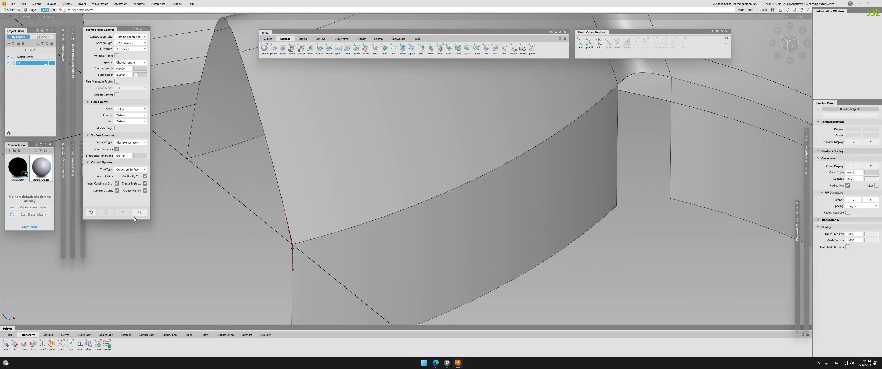
# - Sweep the duplicated section curve along the front leg and its draft surface as a Profile surface with Surface Normal orientation
pyautogui.keyDown('alt'); pyautogui.keyDown('shift'); pyautogui.moveTo(329, 219); pyautogui.dragTo(274, 228, button='right'); pyautogui.keyUp('shift'); pyautogui.keyUp('alt')
pyautogui.click(382, 46)
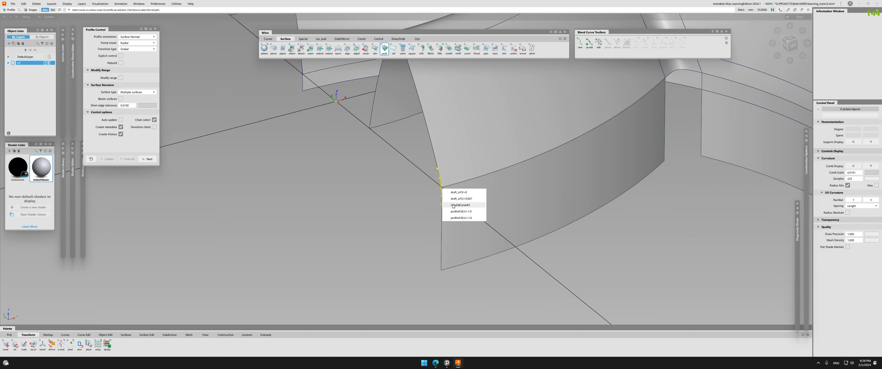
pyautogui.keyDown('alt'); pyautogui.keyDown('shift'); pyautogui.moveTo(489, 243); pyautogui.dragTo(435, 250, button='middle'); pyautogui.keyUp('shift'); pyautogui.keyUp('alt')
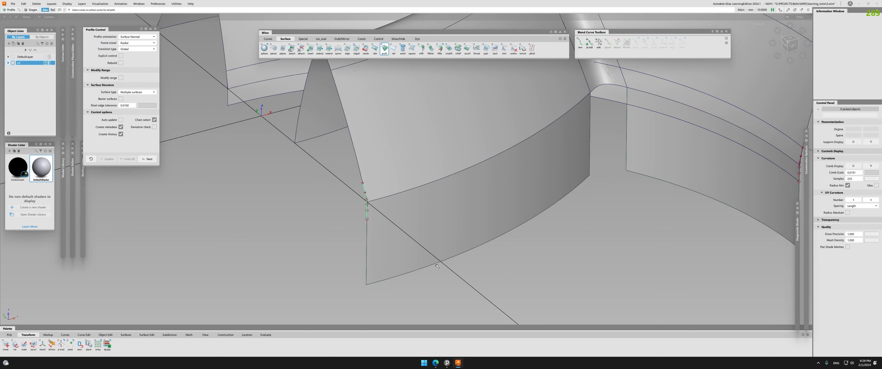
pyautogui.keyDown('alt'); pyautogui.keyDown('shift'); pyautogui.moveTo(435, 260); pyautogui.dragTo(339, 214); pyautogui.keyUp('shift'); pyautogui.keyUp('alt')
pyautogui.keyDown('alt'); pyautogui.keyDown('shift'); pyautogui.moveTo(462, 182); pyautogui.dragTo(335, 289, button='middle'); pyautogui.keyUp('shift'); pyautogui.keyUp('alt')
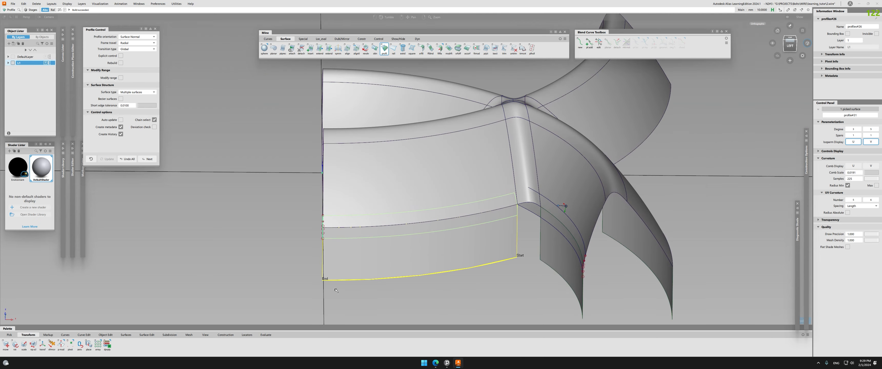
# - Extend the inner end of the front leg's profile surface across the junction to the far leg's end corner, accepting removal of its history
pyautogui.keyDown('alt'); pyautogui.keyDown('shift'); pyautogui.moveTo(472, 203); pyautogui.dragTo(442, 219); pyautogui.keyUp('shift'); pyautogui.keyUp('alt')
pyautogui.press('e')
pyautogui.click(514, 192)
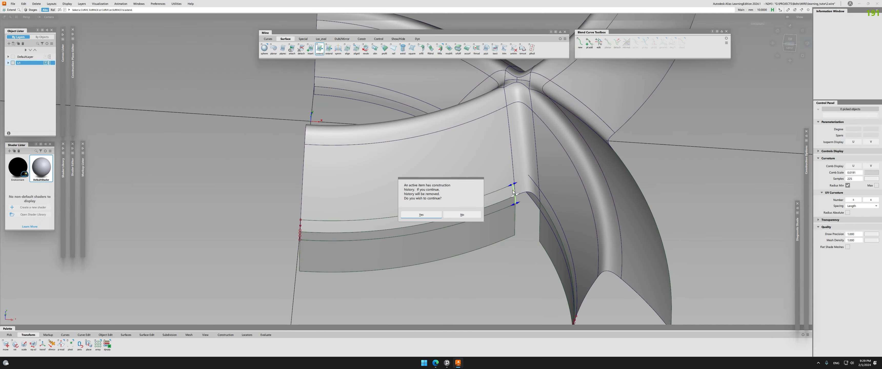
pyautogui.press('Return')
pyautogui.keyDown('alt'); pyautogui.keyDown('shift'); pyautogui.moveTo(520, 196); pyautogui.dragTo(457, 207, button='right'); pyautogui.keyUp('shift'); pyautogui.keyUp('alt')
pyautogui.keyDown('alt'); pyautogui.keyDown('shift'); pyautogui.moveTo(456, 207); pyautogui.dragTo(421, 181); pyautogui.keyUp('shift'); pyautogui.keyUp('alt')
pyautogui.keyDown('alt'); pyautogui.keyDown('shift'); pyautogui.moveTo(660, 120); pyautogui.dragTo(538, 125, button='middle'); pyautogui.keyUp('shift'); pyautogui.keyUp('alt')
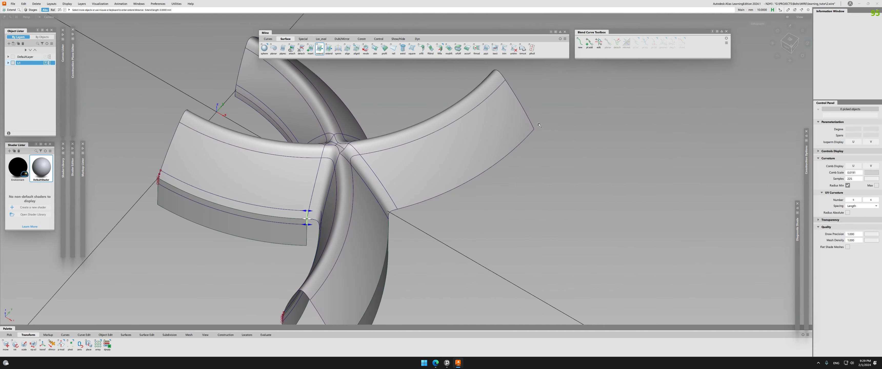
pyautogui.keyDown('ctrl'); pyautogui.click(532, 127); pyautogui.keyUp('ctrl')
pyautogui.keyDown('alt'); pyautogui.keyDown('shift'); pyautogui.moveTo(529, 130); pyautogui.dragTo(401, 197); pyautogui.keyUp('shift'); pyautogui.keyUp('alt')
pyautogui.click(423, 270)
pyautogui.keyDown('alt'); pyautogui.keyDown('shift'); pyautogui.moveTo(398, 239); pyautogui.dragTo(451, 210); pyautogui.keyUp('shift'); pyautogui.keyUp('alt')
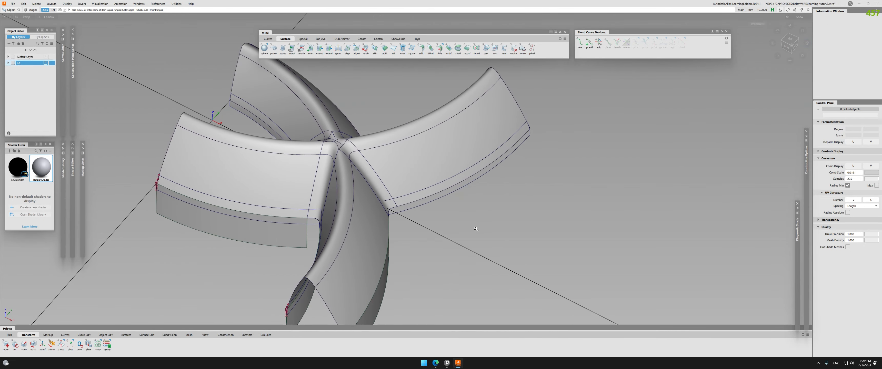
# - Inspect the extended profile surface and measure the radius of curvature along the front leg's lower edges
pyautogui.keyDown('alt'); pyautogui.keyDown('shift'); pyautogui.moveTo(536, 136); pyautogui.dragTo(442, 200); pyautogui.keyUp('shift'); pyautogui.keyUp('alt')
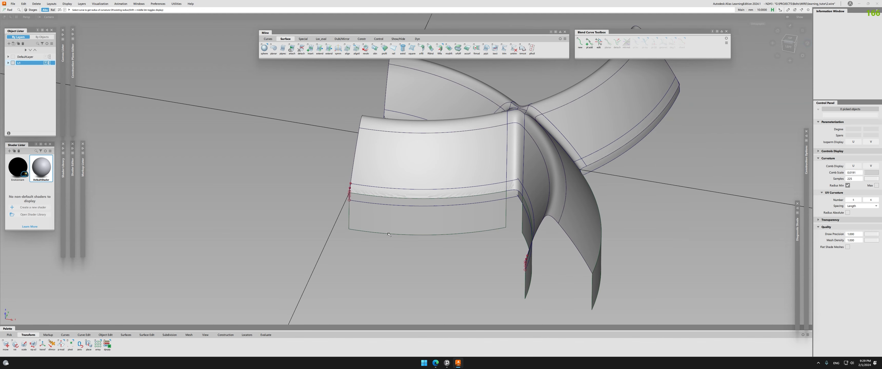
pyautogui.keyDown('alt'); pyautogui.keyDown('shift'); pyautogui.moveTo(389, 235); pyautogui.dragTo(444, 176); pyautogui.keyUp('shift'); pyautogui.keyUp('alt')
pyautogui.click(415, 190)
pyautogui.click(425, 205)
pyautogui.scroll(4, 398, 203)
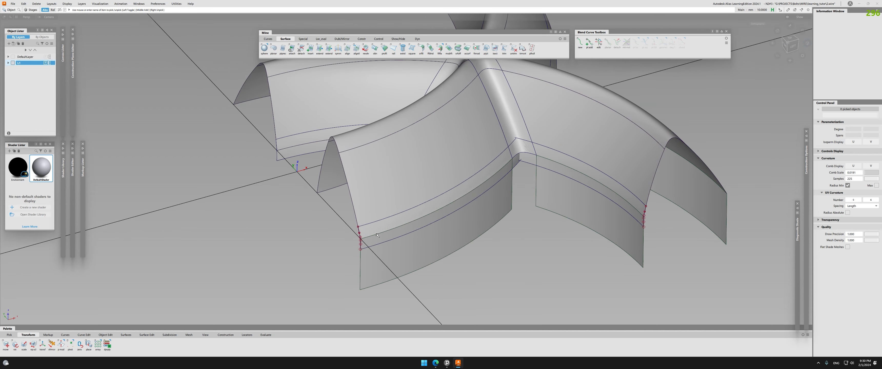
# - Delete the section curves at both legs' open ends and select the two draft surfaces beneath them
pyautogui.moveTo(343, 234); pyautogui.dragTo(451, 297)
pyautogui.click(452, 298)
pyautogui.click(528, 220)
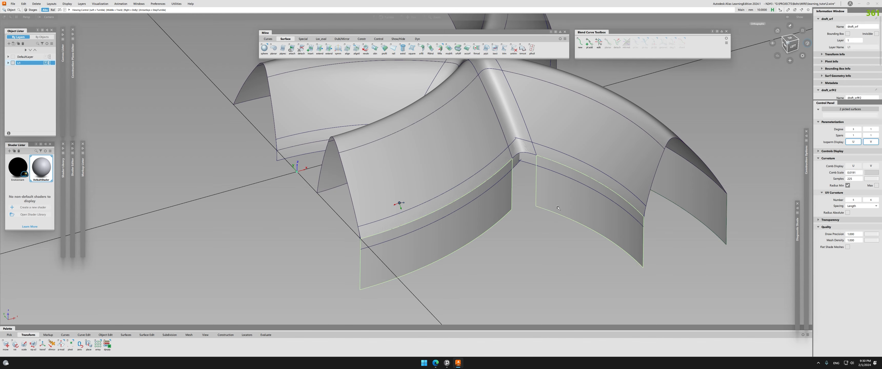
pyautogui.keyDown('alt'); pyautogui.keyDown('shift'); pyautogui.moveTo(558, 208); pyautogui.dragTo(549, 220); pyautogui.keyUp('shift'); pyautogui.keyUp('alt')
pyautogui.press('Return')
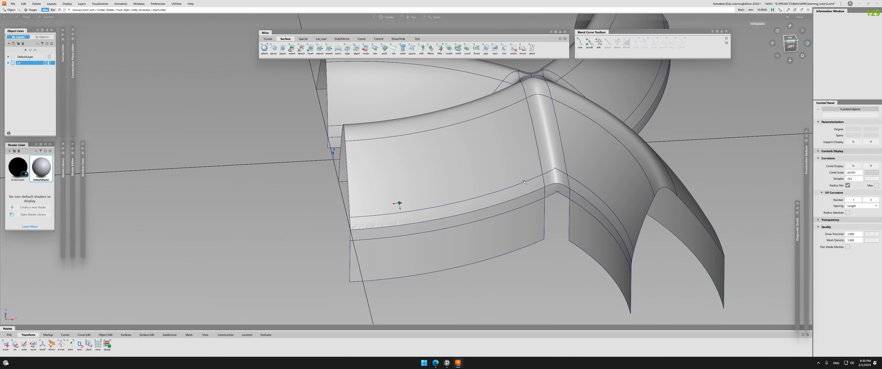
# - Project the profile surfaces' long edges along surface normals as curves on the leg surfaces and draft surfaces
pyautogui.keyDown('alt'); pyautogui.keyDown('shift'); pyautogui.moveTo(525, 181); pyautogui.dragTo(551, 192); pyautogui.keyUp('shift'); pyautogui.keyUp('alt')
pyautogui.click(482, 182)
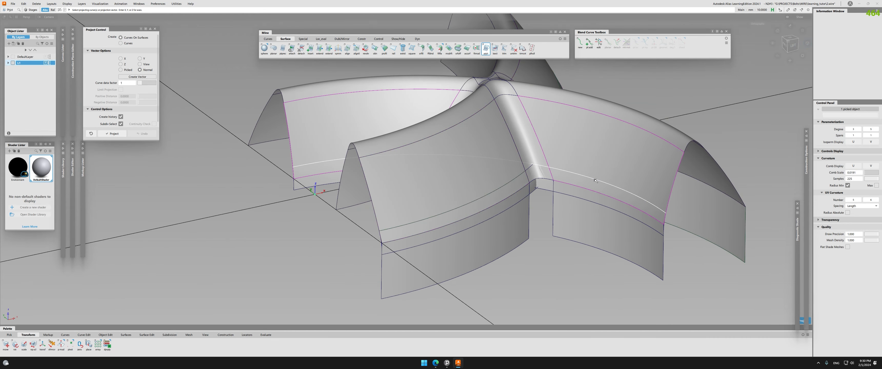
pyautogui.click(438, 248)
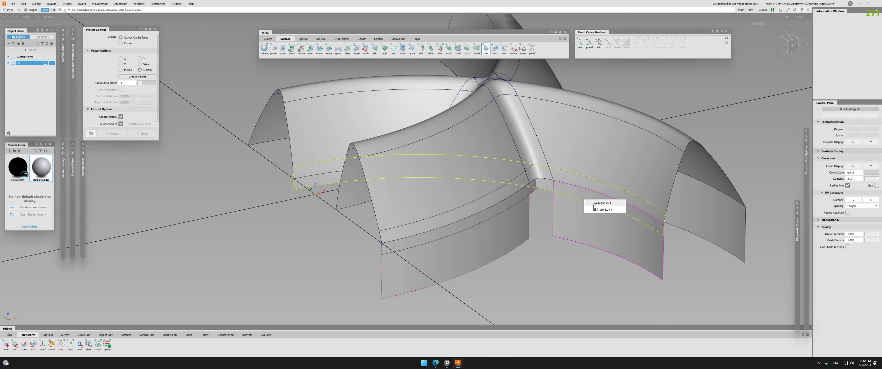
pyautogui.click(596, 203)
pyautogui.keyDown('alt'); pyautogui.keyDown('shift'); pyautogui.moveTo(483, 240); pyautogui.dragTo(423, 205); pyautogui.keyUp('shift'); pyautogui.keyUp('alt')
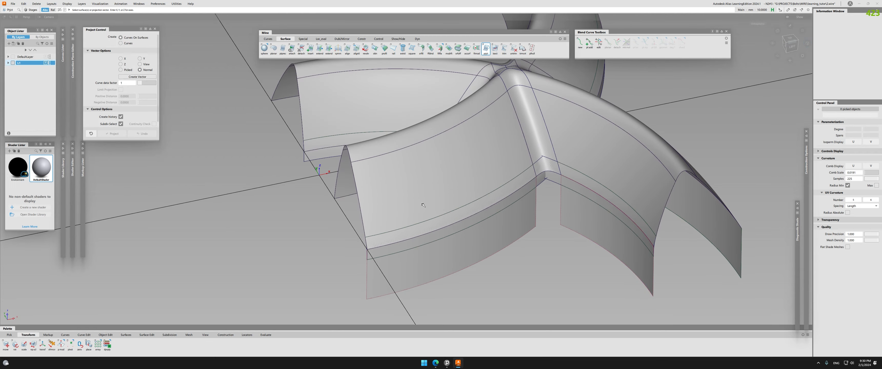
pyautogui.press('t')
pyautogui.click(443, 174)
pyautogui.keyDown('alt'); pyautogui.keyDown('shift'); pyautogui.moveTo(443, 174); pyautogui.dragTo(393, 157); pyautogui.keyUp('shift'); pyautogui.keyUp('alt')
pyautogui.press('space')
pyautogui.hotkey('ctrl', 'z')
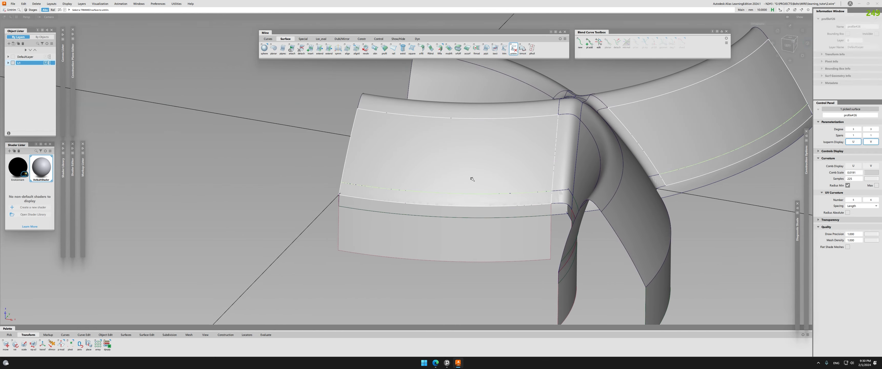
pyautogui.hotkey('ctrl', 'z')
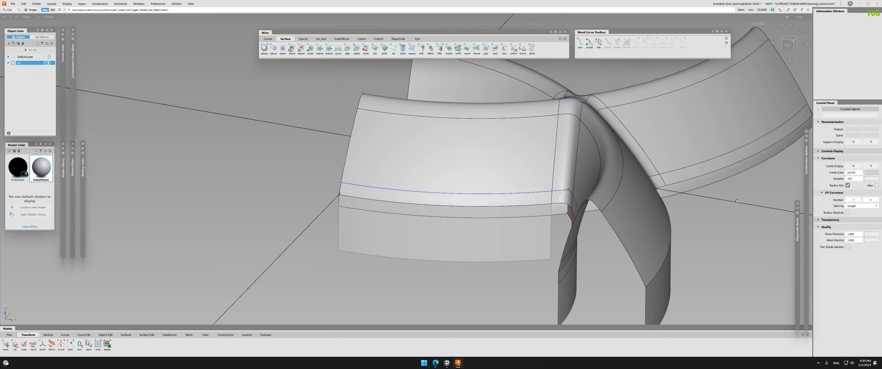
# - Trim the leg surfaces and the draft surfaces back to the projected profile edges
pyautogui.keyDown('alt'); pyautogui.keyDown('shift'); pyautogui.moveTo(516, 180); pyautogui.dragTo(332, 160); pyautogui.keyUp('shift'); pyautogui.keyUp('alt')
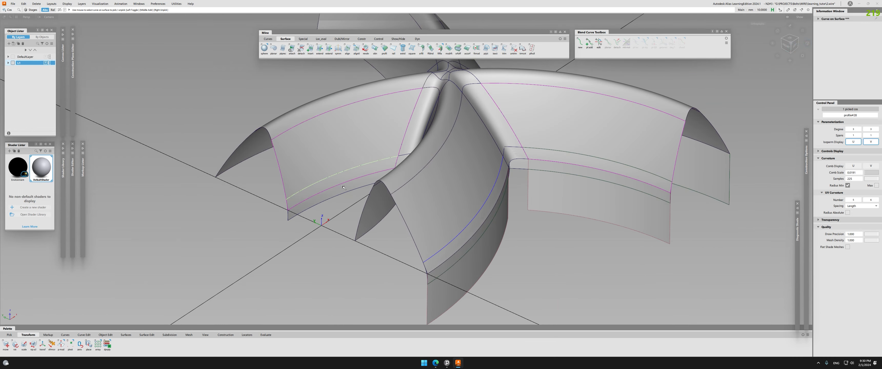
pyautogui.keyDown('alt'); pyautogui.keyDown('shift'); pyautogui.moveTo(436, 205); pyautogui.dragTo(483, 165); pyautogui.keyUp('shift'); pyautogui.keyUp('alt')
pyautogui.press('t')
pyautogui.click(440, 176)
pyautogui.click(441, 173)
pyautogui.keyDown('alt'); pyautogui.keyDown('shift'); pyautogui.moveTo(386, 249); pyautogui.dragTo(613, 188); pyautogui.keyUp('shift'); pyautogui.keyUp('alt')
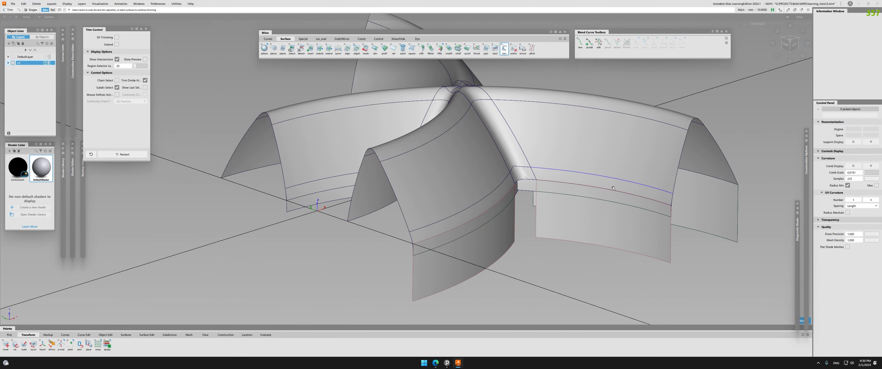
# - Check the surface continuity between the profile strips and the trimmed leg and draft surfaces
pyautogui.keyDown('alt'); pyautogui.keyDown('shift'); pyautogui.moveTo(561, 154); pyautogui.dragTo(332, 156); pyautogui.keyUp('shift'); pyautogui.keyUp('alt')
pyautogui.keyDown('alt'); pyautogui.keyDown('shift'); pyautogui.moveTo(465, 236); pyautogui.dragTo(494, 229); pyautogui.keyUp('shift'); pyautogui.keyUp('alt')
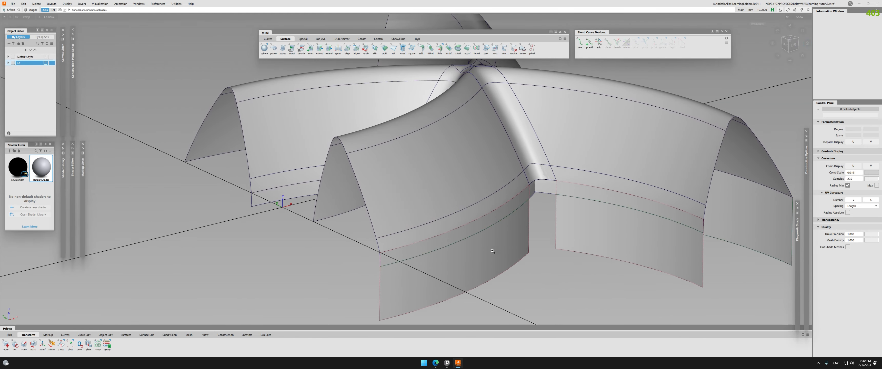
pyautogui.keyDown('alt'); pyautogui.keyDown('shift'); pyautogui.moveTo(616, 225); pyautogui.dragTo(548, 262); pyautogui.keyUp('shift'); pyautogui.keyUp('alt')
pyautogui.click(594, 265)
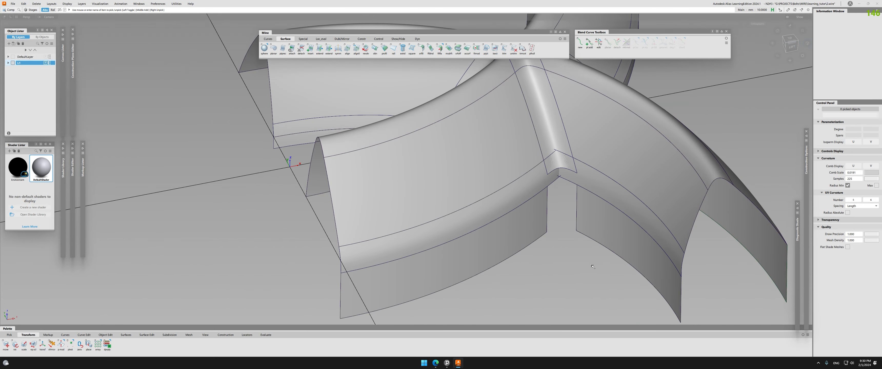
# - Bridge the inner ends of the two draft surfaces with a Freeform Blend using G2 Curvature on both sides and Edge align at start and end
pyautogui.keyDown('alt'); pyautogui.keyDown('shift'); pyautogui.moveTo(594, 266); pyautogui.dragTo(537, 264, button='right'); pyautogui.keyUp('shift'); pyautogui.keyUp('alt')
pyautogui.keyDown('alt'); pyautogui.keyDown('shift'); pyautogui.moveTo(537, 264); pyautogui.dragTo(520, 240, button='middle'); pyautogui.keyUp('shift'); pyautogui.keyUp('alt')
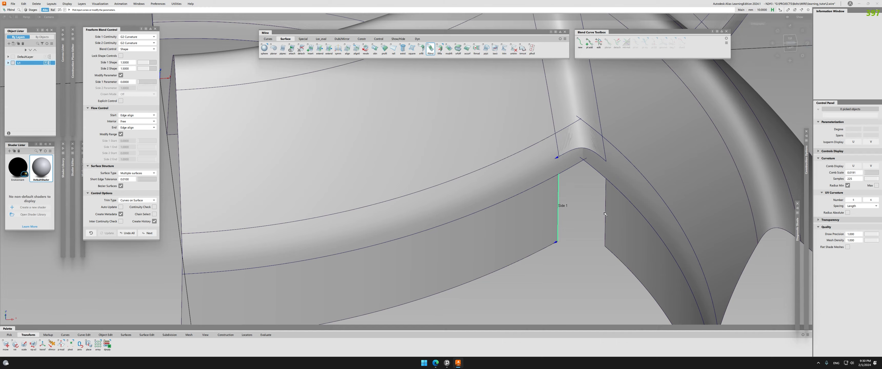
pyautogui.keyDown('alt'); pyautogui.keyDown('shift'); pyautogui.moveTo(480, 182); pyautogui.dragTo(435, 160); pyautogui.keyUp('shift'); pyautogui.keyUp('alt')
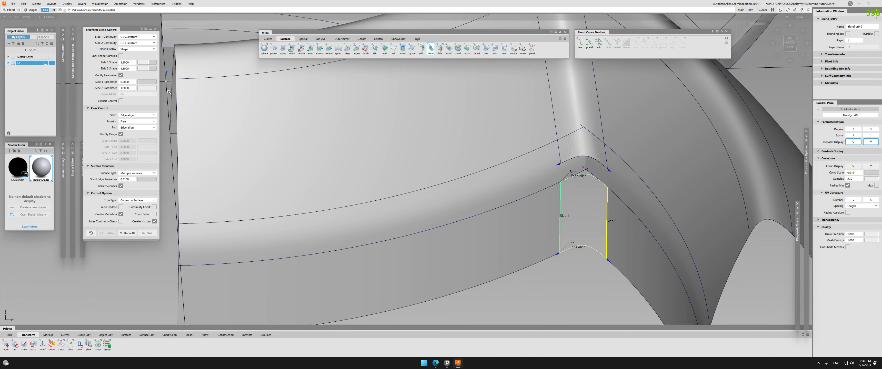
pyautogui.moveTo(595, 215)
pyautogui.keyDown('alt'); pyautogui.keyDown('shift'); pyautogui.mouseDown()
pyautogui.moveTo(492, 180)
pyautogui.moveTo(474, 144)
pyautogui.moveTo(548, 164)
pyautogui.moveTo(625, 144)
pyautogui.moveTo(626, 258)
pyautogui.moveTo(592, 254)
pyautogui.moveTo(627, 136)
pyautogui.moveTo(759, 139)
pyautogui.moveTo(581, 214)
pyautogui.mouseUp(); pyautogui.keyUp('shift'); pyautogui.keyUp('alt')
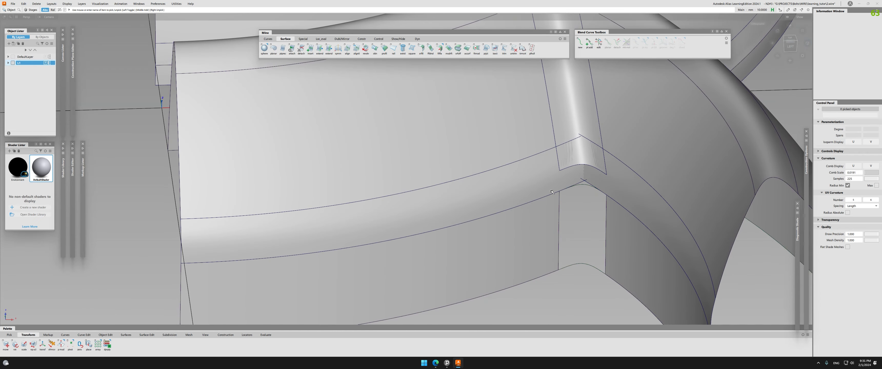
# - Check the continuity between the corner blend surface and the front leg's draft surface
pyautogui.keyDown('alt'); pyautogui.keyDown('shift'); pyautogui.moveTo(444, 160); pyautogui.dragTo(400, 201, button='middle'); pyautogui.keyUp('shift'); pyautogui.keyUp('alt')
pyautogui.click(533, 254)
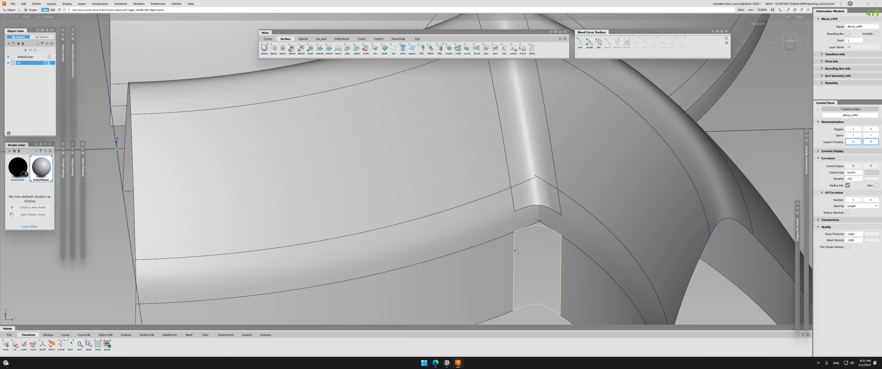
pyautogui.keyDown('alt'); pyautogui.keyDown('shift'); pyautogui.moveTo(410, 255); pyautogui.dragTo(400, 199); pyautogui.keyUp('shift'); pyautogui.keyUp('alt')
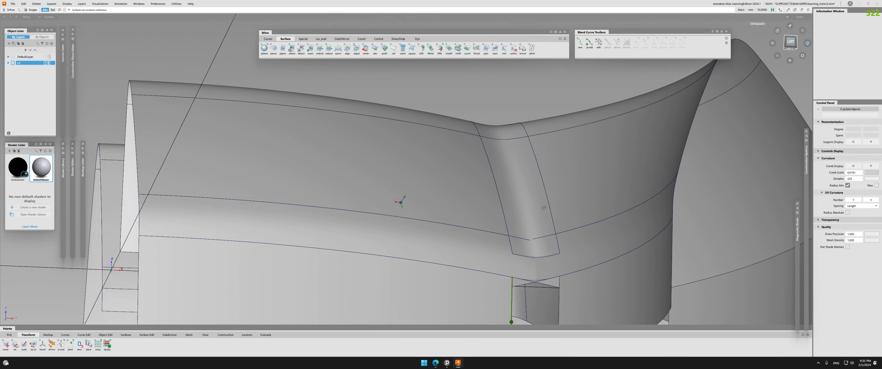
pyautogui.keyDown('alt'); pyautogui.keyDown('shift'); pyautogui.moveTo(399, 199); pyautogui.dragTo(403, 119, button='middle'); pyautogui.keyUp('shift'); pyautogui.keyUp('alt')
pyautogui.keyDown('alt'); pyautogui.keyDown('shift'); pyautogui.moveTo(403, 118); pyautogui.dragTo(407, 164); pyautogui.keyUp('shift'); pyautogui.keyUp('alt')
# - Reopen the corner blend's construction settings and examine its upper edge in the left view
pyautogui.keyDown('alt'); pyautogui.keyDown('shift'); pyautogui.moveTo(544, 227); pyautogui.dragTo(555, 223, button='right'); pyautogui.keyUp('shift'); pyautogui.keyUp('alt')
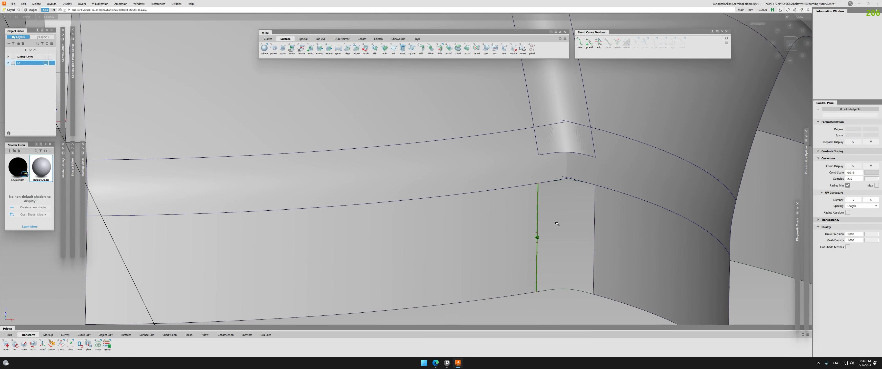
pyautogui.click(555, 223)
pyautogui.keyDown('alt'); pyautogui.keyDown('shift'); pyautogui.moveTo(554, 227); pyautogui.dragTo(784, 113); pyautogui.keyUp('shift'); pyautogui.keyUp('alt')
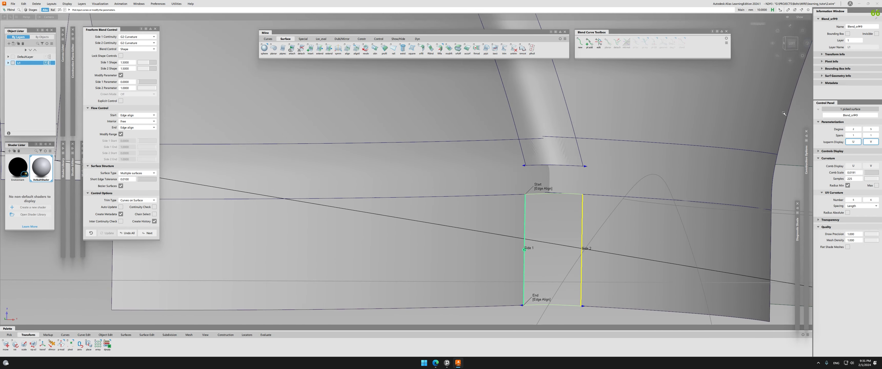
pyautogui.click(793, 45)
pyautogui.keyDown('alt'); pyautogui.keyDown('shift'); pyautogui.moveTo(588, 181); pyautogui.dragTo(560, 188, button='middle'); pyautogui.keyUp('shift'); pyautogui.keyUp('alt')
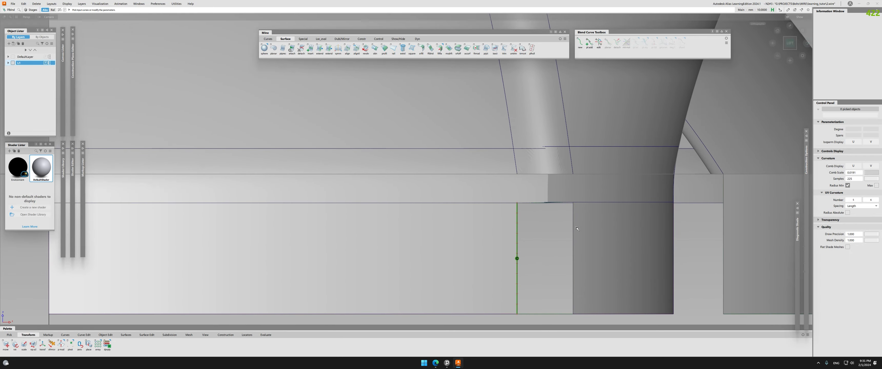
pyautogui.keyDown('alt'); pyautogui.keyDown('shift'); pyautogui.moveTo(560, 187); pyautogui.dragTo(624, 184, button='right'); pyautogui.keyUp('shift'); pyautogui.keyUp('alt')
pyautogui.keyDown('alt'); pyautogui.keyDown('shift'); pyautogui.moveTo(624, 185); pyautogui.dragTo(326, 26, button='middle'); pyautogui.keyUp('shift'); pyautogui.keyUp('alt')
# - Compare the corner blend's upper edge closely with the profile strips' lower edges and leave its editing
pyautogui.click(534, 218)
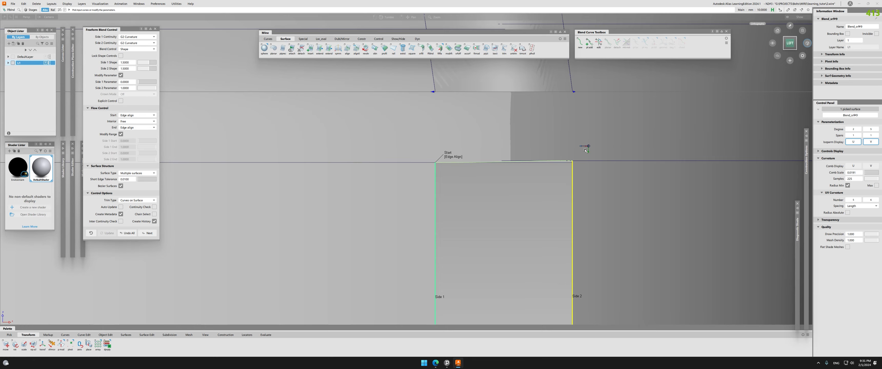
pyautogui.click(585, 178)
pyautogui.keyDown('ctrl'); pyautogui.keyDown('shift'); pyautogui.moveTo(585, 176); pyautogui.dragTo(513, 200, button='right'); pyautogui.keyUp('shift'); pyautogui.keyUp('ctrl')
pyautogui.keyDown('ctrl'); pyautogui.keyDown('shift'); pyautogui.moveTo(528, 201); pyautogui.dragTo(537, 201); pyautogui.keyUp('shift'); pyautogui.keyUp('ctrl')
pyautogui.click(537, 200)
pyautogui.keyDown('alt'); pyautogui.keyDown('shift'); pyautogui.moveTo(527, 173); pyautogui.dragTo(524, 170, button='right'); pyautogui.keyUp('shift'); pyautogui.keyUp('alt')
pyautogui.keyDown('alt'); pyautogui.keyDown('shift'); pyautogui.moveTo(523, 170); pyautogui.dragTo(478, 160); pyautogui.keyUp('shift'); pyautogui.keyUp('alt')
pyautogui.click(536, 198)
pyautogui.keyDown('alt'); pyautogui.keyDown('shift'); pyautogui.moveTo(478, 159); pyautogui.dragTo(483, 212, button='middle'); pyautogui.keyUp('shift'); pyautogui.keyUp('alt')
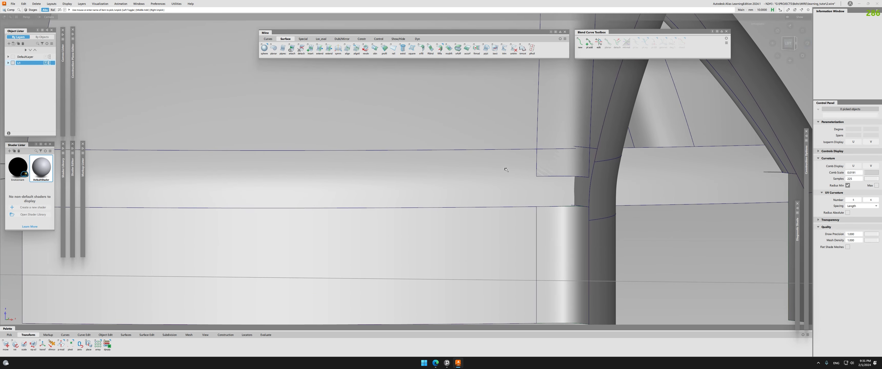
# - Select the two crossing profile strips and examine how they meet above the corner blend in the left view
pyautogui.click(506, 169)
pyautogui.keyDown('alt'); pyautogui.keyDown('shift'); pyautogui.moveTo(531, 196); pyautogui.dragTo(591, 186); pyautogui.keyUp('shift'); pyautogui.keyUp('alt')
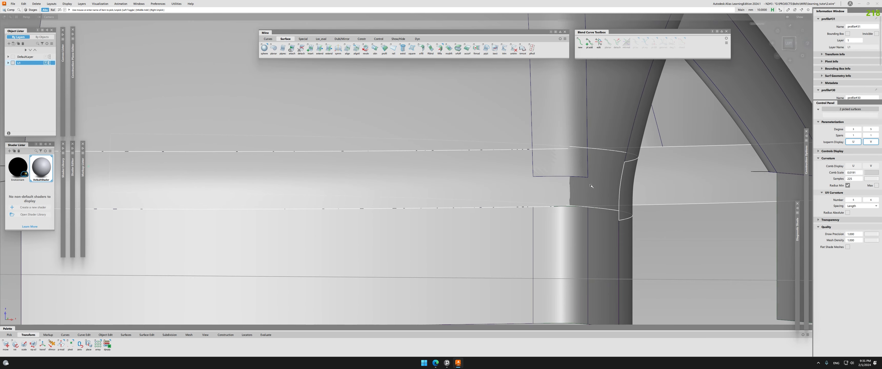
pyautogui.click(795, 37)
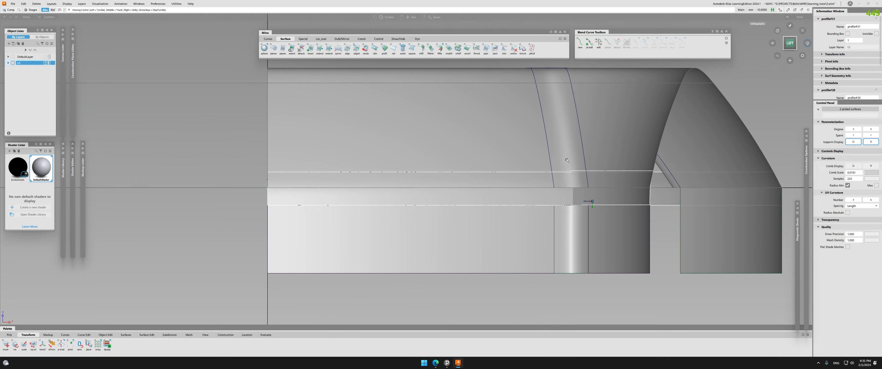
pyautogui.keyDown('alt'); pyautogui.keyDown('shift'); pyautogui.moveTo(555, 191); pyautogui.dragTo(582, 191, button='right'); pyautogui.keyUp('shift'); pyautogui.keyUp('alt')
pyautogui.click(513, 187)
pyautogui.keyDown('alt'); pyautogui.keyDown('shift'); pyautogui.moveTo(480, 192); pyautogui.dragTo(588, 195); pyautogui.keyUp('shift'); pyautogui.keyUp('alt')
pyautogui.click(596, 214)
pyautogui.click(556, 208)
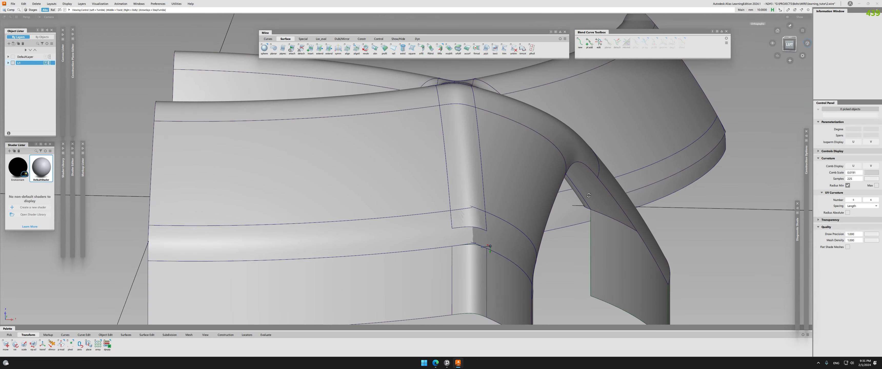
# - Display the control vertices of the legs' upper ridge surface and examine them against the strips in the left view
pyautogui.click(583, 153)
pyautogui.click(787, 45)
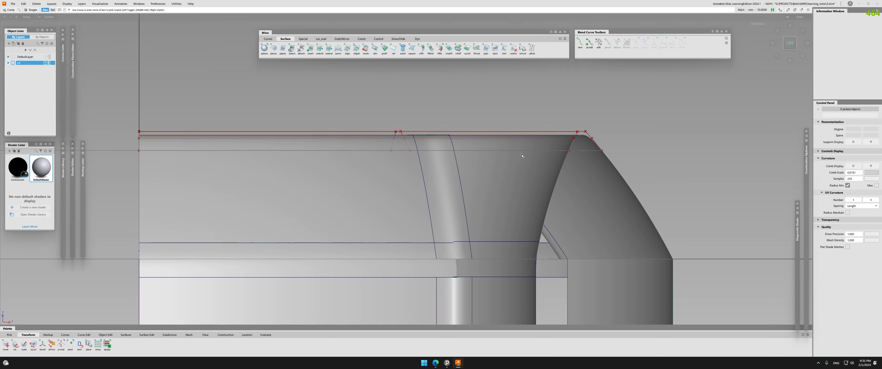
pyautogui.moveTo(521, 156)
pyautogui.keyDown('alt'); pyautogui.keyDown('shift'); pyautogui.mouseDown(button='right')
pyautogui.moveTo(564, 163)
pyautogui.moveTo(541, 168)
pyautogui.mouseUp(button='right'); pyautogui.keyUp('shift'); pyautogui.keyUp('alt')
pyautogui.keyDown('alt'); pyautogui.keyDown('shift'); pyautogui.moveTo(541, 168); pyautogui.dragTo(482, 167, button='middle'); pyautogui.keyUp('shift'); pyautogui.keyUp('alt')
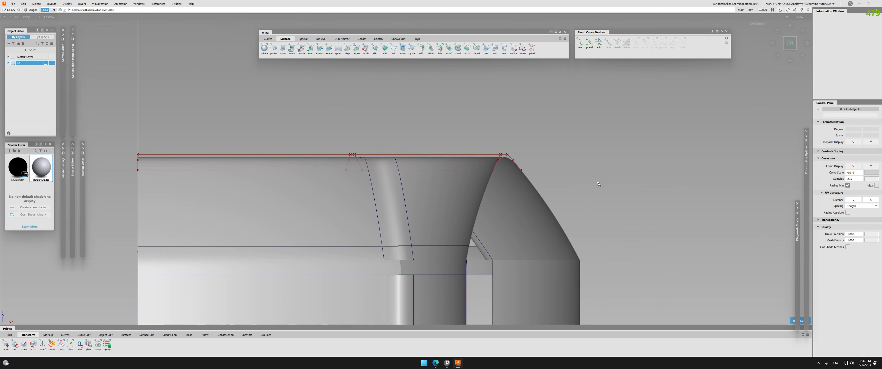
pyautogui.keyDown('alt'); pyautogui.keyDown('shift'); pyautogui.moveTo(599, 184); pyautogui.dragTo(458, 166); pyautogui.keyUp('shift'); pyautogui.keyUp('alt')
pyautogui.keyDown('alt'); pyautogui.keyDown('shift'); pyautogui.moveTo(458, 166); pyautogui.dragTo(400, 226, button='right'); pyautogui.keyUp('shift'); pyautogui.keyUp('alt')
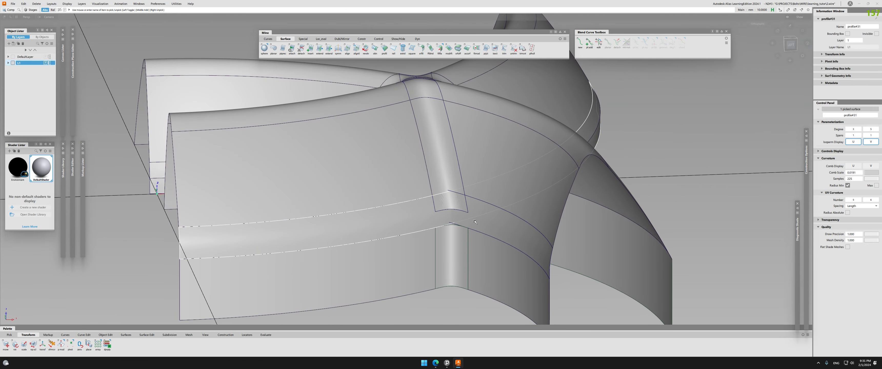
# - Display the profile strips' control vertices and examine how the strips meet above the lower corner blend from side and angled views
pyautogui.click(443, 238)
pyautogui.moveTo(424, 224)
pyautogui.keyDown('alt'); pyautogui.keyDown('shift'); pyautogui.mouseDown()
pyautogui.moveTo(309, 254)
pyautogui.moveTo(272, 245)
pyautogui.moveTo(401, 230)
pyautogui.moveTo(432, 237)
pyautogui.moveTo(443, 251)
pyautogui.moveTo(328, 233)
pyautogui.moveTo(343, 245)
pyautogui.moveTo(410, 199)
pyautogui.moveTo(413, 168)
pyautogui.mouseUp(); pyautogui.keyUp('shift'); pyautogui.keyUp('alt')
pyautogui.hotkey('alt', 'm')
pyautogui.hotkey('alt', 'm')
pyautogui.keyDown('alt'); pyautogui.keyDown('shift'); pyautogui.moveTo(407, 242); pyautogui.dragTo(433, 213, button='middle'); pyautogui.keyUp('shift'); pyautogui.keyUp('alt')
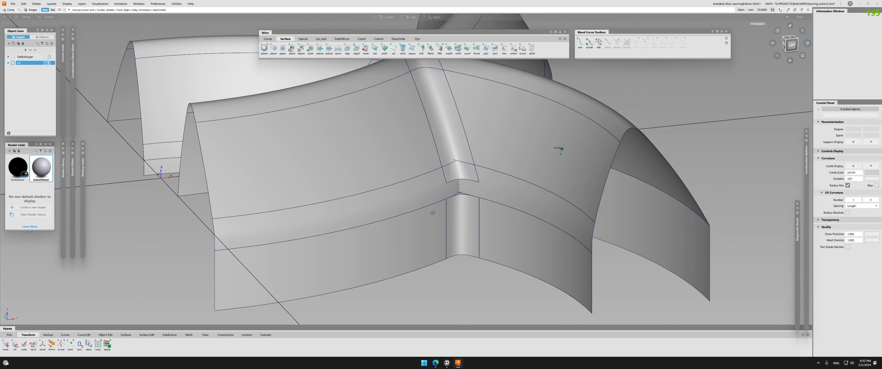
pyautogui.keyDown('alt'); pyautogui.keyDown('shift'); pyautogui.moveTo(433, 213); pyautogui.dragTo(381, 194); pyautogui.keyUp('shift'); pyautogui.keyUp('alt')
pyautogui.keyDown('alt'); pyautogui.keyDown('shift'); pyautogui.moveTo(554, 189); pyautogui.dragTo(561, 216); pyautogui.keyUp('shift'); pyautogui.keyUp('alt')
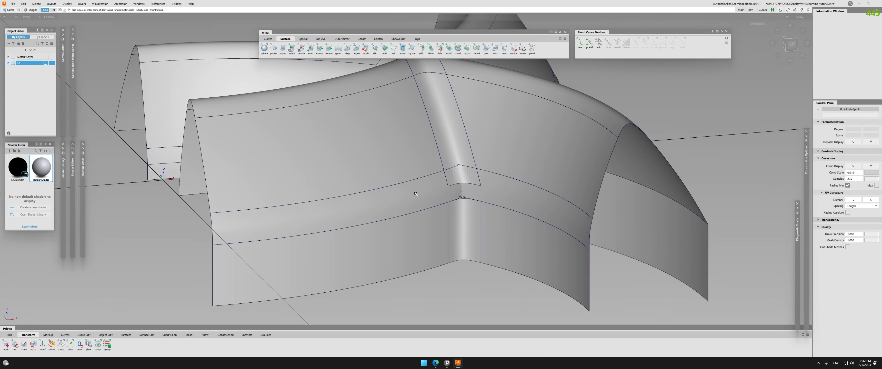
pyautogui.click(561, 216)
pyautogui.click(561, 216)
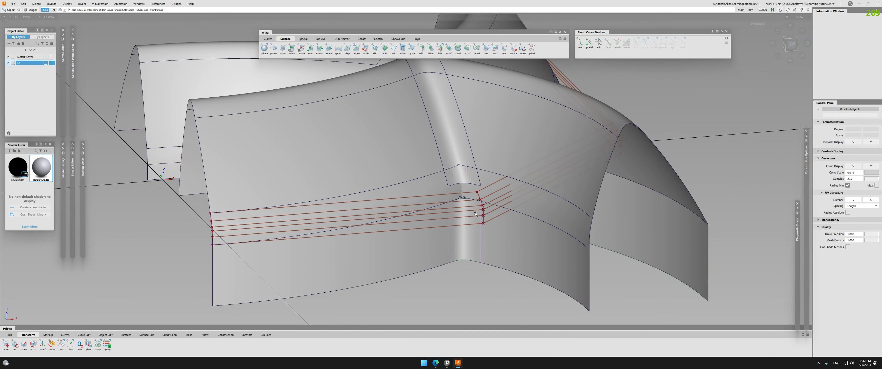
pyautogui.keyDown('alt'); pyautogui.keyDown('shift'); pyautogui.moveTo(438, 221); pyautogui.dragTo(418, 212); pyautogui.keyUp('shift'); pyautogui.keyUp('alt')
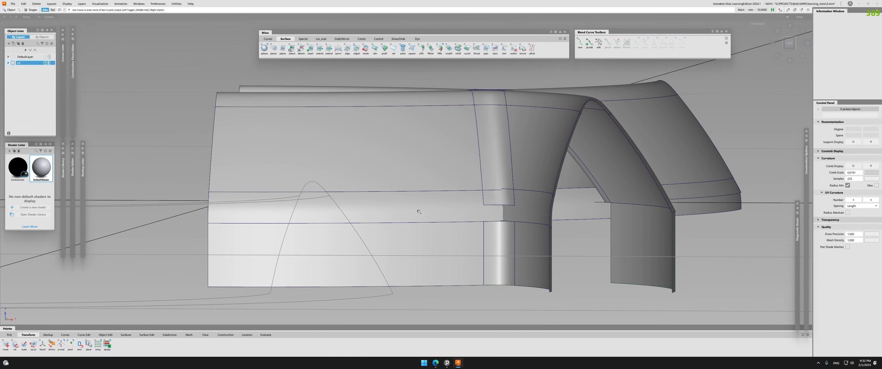
pyautogui.keyDown('alt'); pyautogui.keyDown('shift'); pyautogui.moveTo(505, 199); pyautogui.dragTo(596, 225); pyautogui.keyUp('shift'); pyautogui.keyUp('alt')
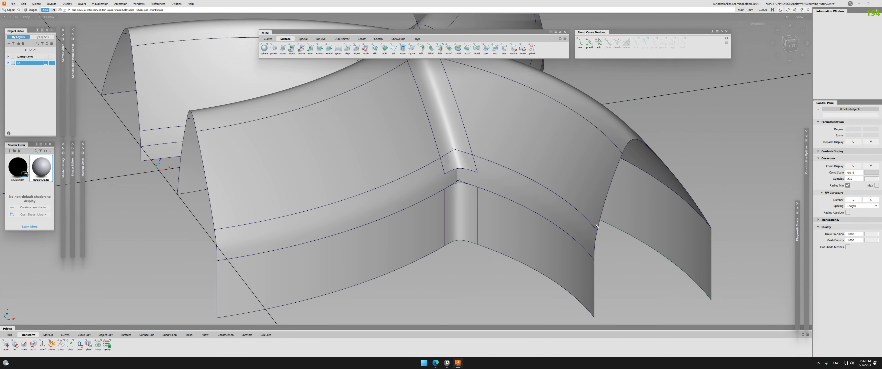
# - Select the two profile strips and examine their crossing against the fillet above and the corner blend below
pyautogui.moveTo(423, 181); pyautogui.dragTo(487, 188)
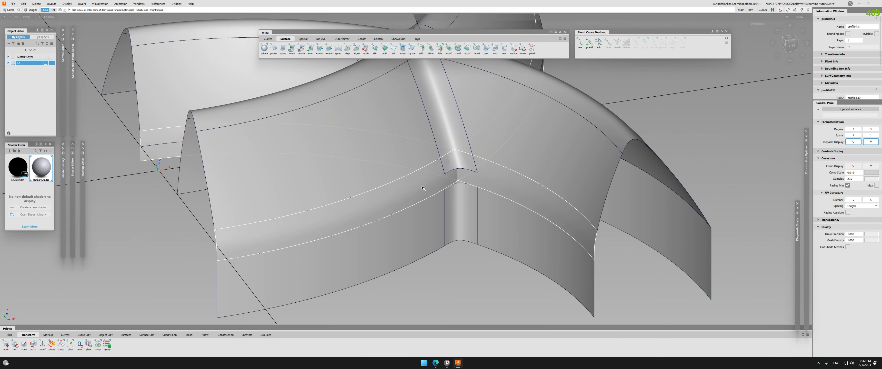
pyautogui.moveTo(423, 188); pyautogui.dragTo(486, 178)
pyautogui.keyDown('alt'); pyautogui.keyDown('shift'); pyautogui.moveTo(559, 148); pyautogui.dragTo(404, 200); pyautogui.keyUp('shift'); pyautogui.keyUp('alt')
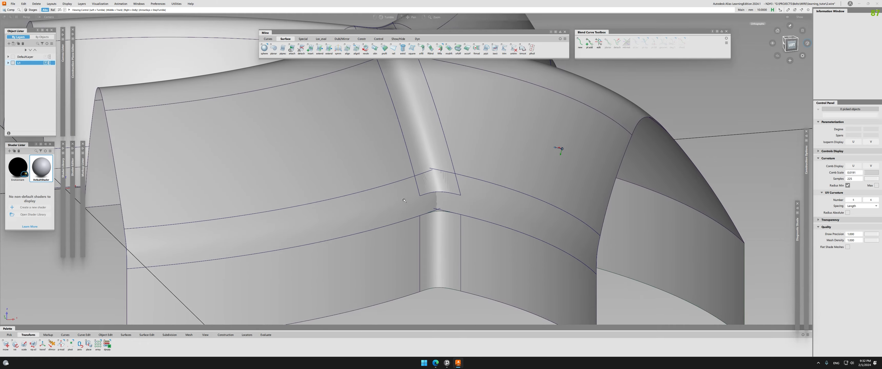
pyautogui.keyDown('alt'); pyautogui.keyDown('shift'); pyautogui.moveTo(404, 201); pyautogui.dragTo(412, 249, button='middle'); pyautogui.keyUp('shift'); pyautogui.keyUp('alt')
pyautogui.keyDown('alt'); pyautogui.keyDown('shift'); pyautogui.moveTo(412, 249); pyautogui.dragTo(394, 239, button='right'); pyautogui.keyUp('shift'); pyautogui.keyUp('alt')
pyautogui.keyDown('alt'); pyautogui.keyDown('shift'); pyautogui.moveTo(393, 239); pyautogui.dragTo(479, 243); pyautogui.keyUp('shift'); pyautogui.keyUp('alt')
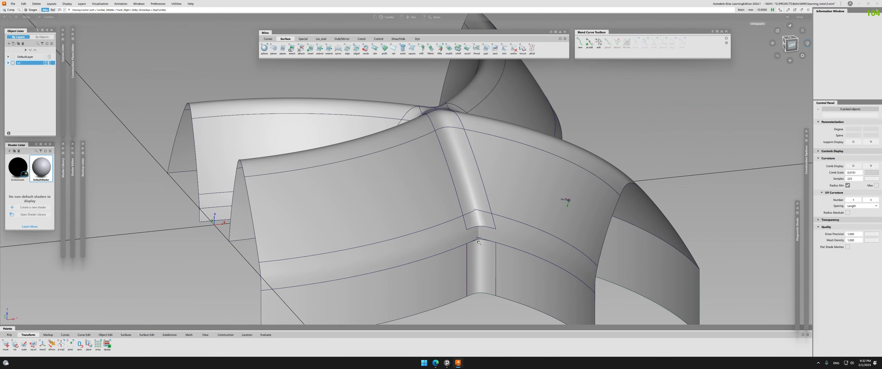
pyautogui.keyDown('alt'); pyautogui.keyDown('shift'); pyautogui.moveTo(479, 242); pyautogui.dragTo(531, 181, button='right'); pyautogui.keyUp('shift'); pyautogui.keyUp('alt')
pyautogui.keyDown('alt'); pyautogui.keyDown('shift'); pyautogui.moveTo(532, 181); pyautogui.dragTo(559, 147, button='middle'); pyautogui.keyUp('shift'); pyautogui.keyUp('alt')
# - Select the fillet surface running down between the two front legs and display its control vertices
pyautogui.keyDown('alt'); pyautogui.keyDown('shift'); pyautogui.click(502, 203); pyautogui.keyUp('shift'); pyautogui.keyUp('alt')
pyautogui.keyDown('alt'); pyautogui.keyDown('shift'); pyautogui.moveTo(502, 203); pyautogui.dragTo(456, 205, button='right'); pyautogui.keyUp('shift'); pyautogui.keyUp('alt')
pyautogui.moveTo(455, 206)
pyautogui.keyDown('alt'); pyautogui.keyDown('shift'); pyautogui.mouseDown()
pyautogui.moveTo(451, 237)
pyautogui.moveTo(388, 217)
pyautogui.moveTo(446, 218)
pyautogui.moveTo(404, 203)
pyautogui.moveTo(498, 199)
pyautogui.moveTo(421, 258)
pyautogui.moveTo(441, 198)
pyautogui.mouseUp(); pyautogui.keyUp('shift'); pyautogui.keyUp('alt')
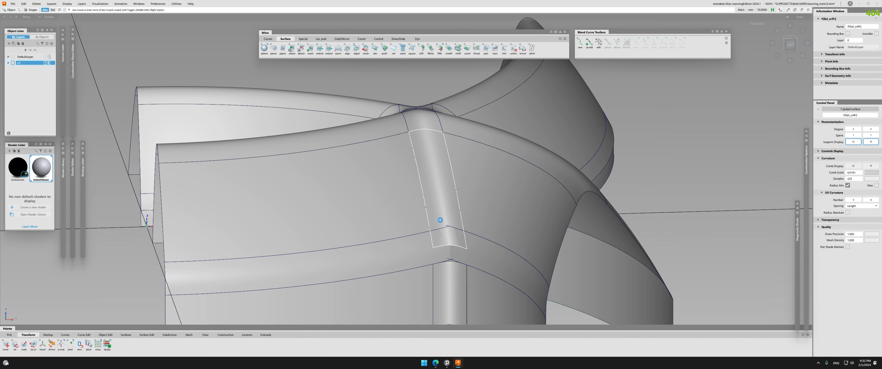
pyautogui.keyDown('ctrl'); pyautogui.keyDown('shift'); pyautogui.moveTo(438, 238); pyautogui.dragTo(438, 239, button='right'); pyautogui.keyUp('shift'); pyautogui.keyUp('ctrl')
pyautogui.keyDown('alt'); pyautogui.keyDown('shift'); pyautogui.moveTo(438, 238); pyautogui.dragTo(450, 216, button='right'); pyautogui.keyUp('shift'); pyautogui.keyUp('alt')
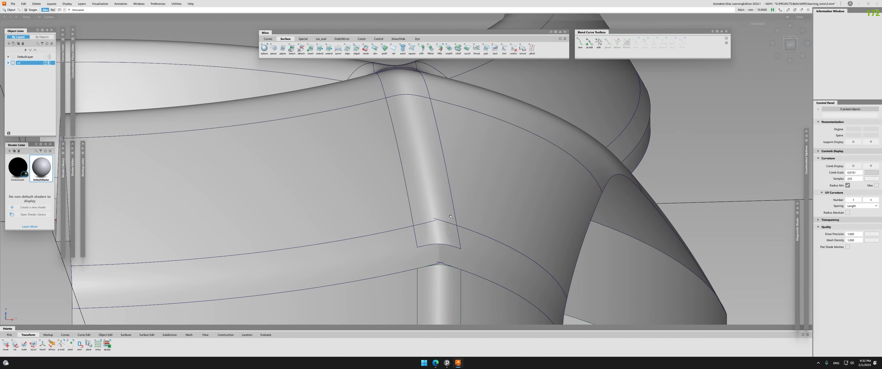
pyautogui.keyDown('ctrl'); pyautogui.keyDown('shift'); pyautogui.moveTo(433, 189); pyautogui.dragTo(428, 191, button='right'); pyautogui.keyUp('shift'); pyautogui.keyUp('ctrl')
pyautogui.keyDown('alt'); pyautogui.keyDown('shift'); pyautogui.moveTo(428, 191); pyautogui.dragTo(438, 245, button='middle'); pyautogui.keyUp('shift'); pyautogui.keyUp('alt')
pyautogui.keyDown('ctrl'); pyautogui.keyDown('shift'); pyautogui.moveTo(438, 244); pyautogui.dragTo(434, 213); pyautogui.keyUp('shift'); pyautogui.keyUp('ctrl')
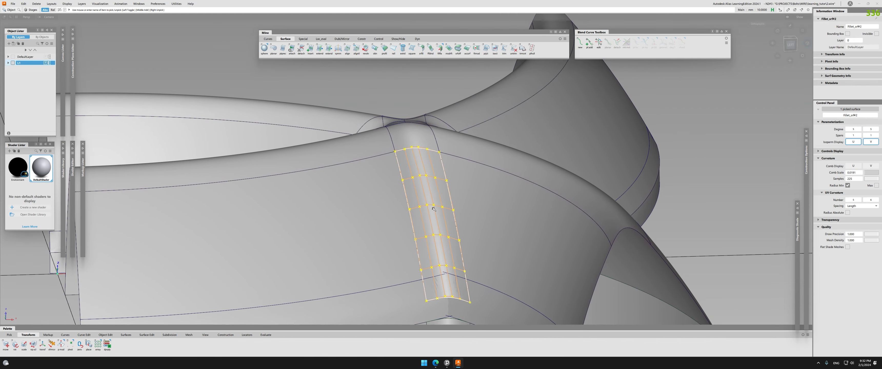
# - Align the fillet's right long edge to the adjoining leg surface using the Edge alignment type
pyautogui.click(434, 209)
pyautogui.click(434, 209)
pyautogui.click(434, 209)
pyautogui.keyDown('ctrl'); pyautogui.keyDown('shift'); pyautogui.moveTo(434, 213); pyautogui.dragTo(436, 236, button='middle'); pyautogui.keyUp('shift'); pyautogui.keyUp('ctrl')
pyautogui.keyDown('alt'); pyautogui.keyDown('shift'); pyautogui.moveTo(425, 237); pyautogui.dragTo(431, 250); pyautogui.keyUp('shift'); pyautogui.keyUp('alt')
pyautogui.click(446, 225)
pyautogui.keyDown('alt'); pyautogui.keyDown('shift'); pyautogui.moveTo(445, 225); pyautogui.dragTo(450, 251); pyautogui.keyUp('shift'); pyautogui.keyUp('alt')
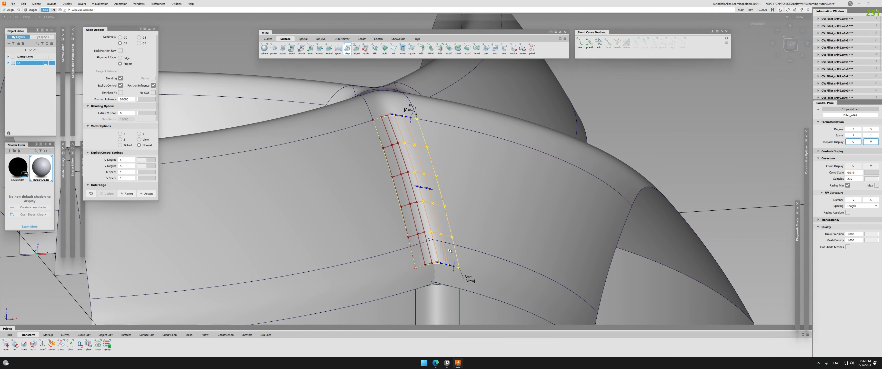
pyautogui.click(121, 58)
pyautogui.keyDown('alt'); pyautogui.keyDown('shift'); pyautogui.moveTo(431, 254); pyautogui.dragTo(421, 209); pyautogui.keyUp('shift'); pyautogui.keyUp('alt')
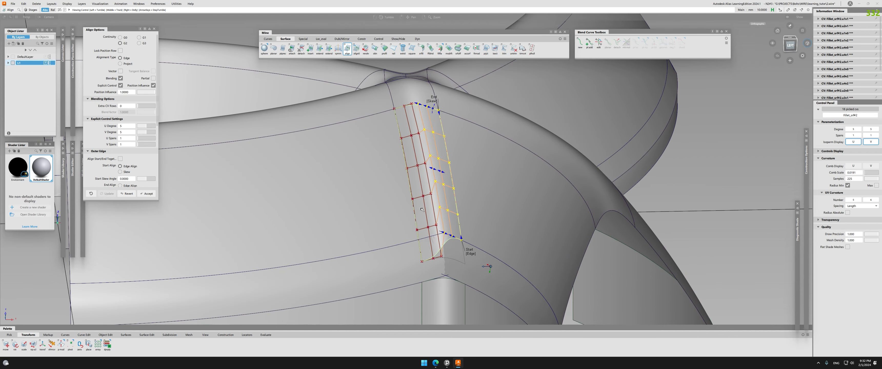
pyautogui.keyDown('alt'); pyautogui.keyDown('shift'); pyautogui.moveTo(378, 178); pyautogui.dragTo(395, 189); pyautogui.keyUp('shift'); pyautogui.keyUp('alt')
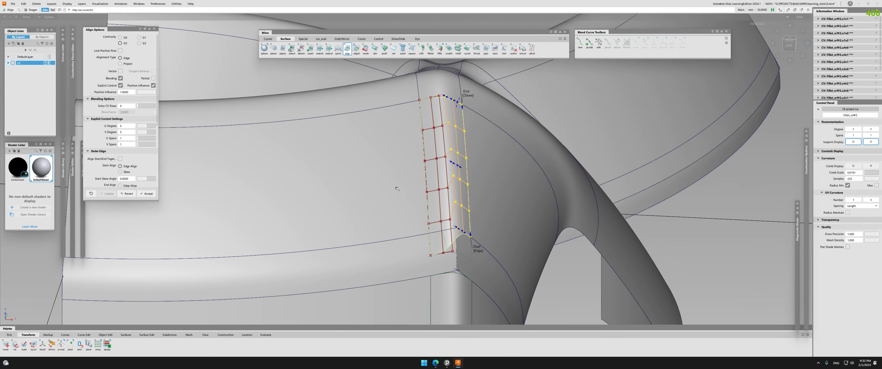
# - Align the fillet's left long edge to the adjoining leg surface and check the surface continuity along the fillet's borders
pyautogui.press('space')
pyautogui.click(425, 164)
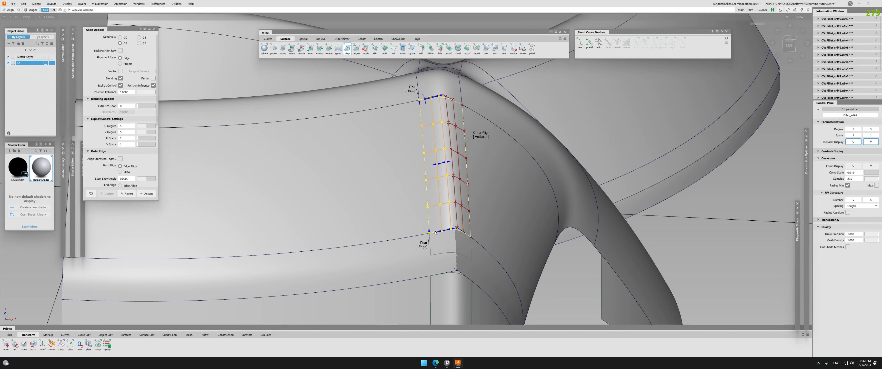
pyautogui.press('c')
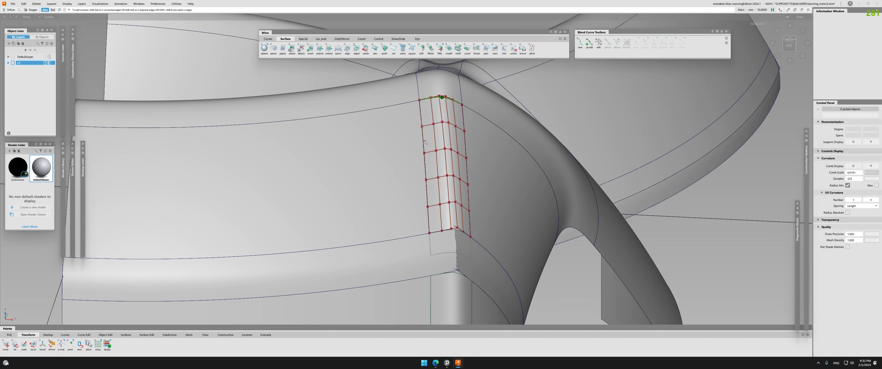
pyautogui.click(466, 152)
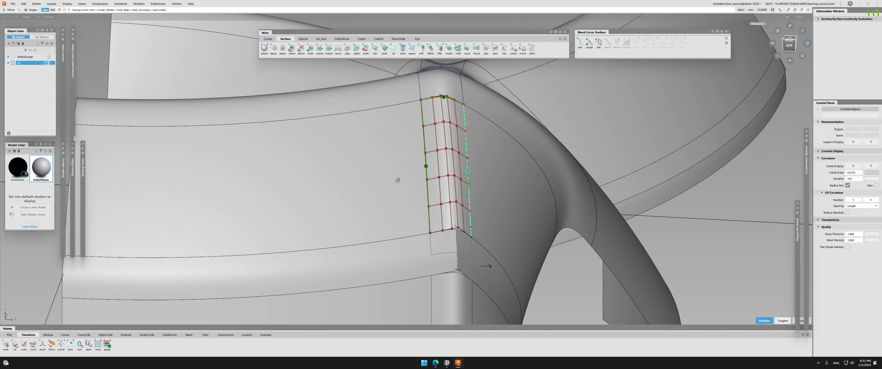
pyautogui.keyDown('alt'); pyautogui.keyDown('shift'); pyautogui.moveTo(467, 153); pyautogui.dragTo(489, 198); pyautogui.keyUp('shift'); pyautogui.keyUp('alt')
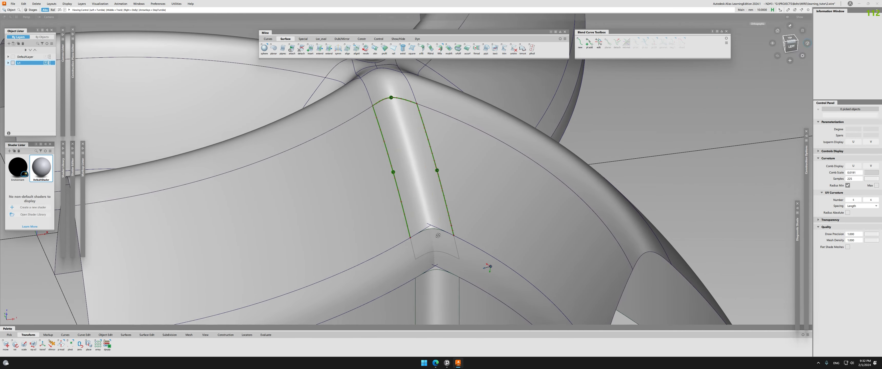
pyautogui.keyDown('alt'); pyautogui.keyDown('shift'); pyautogui.moveTo(490, 266); pyautogui.dragTo(425, 247); pyautogui.keyUp('shift'); pyautogui.keyUp('alt')
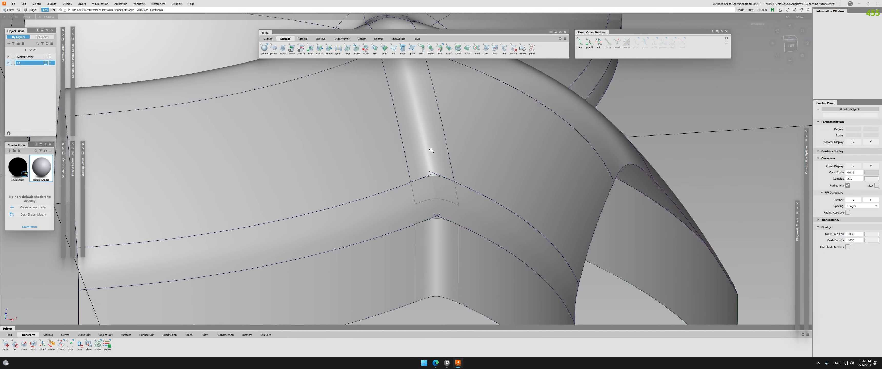
# - Display the control vertices of the shortened fillet and the lower corner blend
pyautogui.click(430, 150)
pyautogui.keyDown('alt'); pyautogui.keyDown('shift'); pyautogui.moveTo(398, 277); pyautogui.dragTo(473, 263); pyautogui.keyUp('shift'); pyautogui.keyUp('alt')
pyautogui.click(438, 265)
pyautogui.click(438, 265)
pyautogui.moveTo(431, 235)
pyautogui.keyDown('alt'); pyautogui.keyDown('shift'); pyautogui.mouseDown()
pyautogui.moveTo(381, 255)
pyautogui.moveTo(439, 243)
pyautogui.mouseUp(); pyautogui.keyUp('shift'); pyautogui.keyUp('alt')
# - Create two blend curves joining the fillet's lower corners to the upper corners of the lower corner blend
pyautogui.click(432, 236)
pyautogui.click(431, 179)
pyautogui.click(438, 212)
pyautogui.click(476, 237)
pyautogui.click(390, 241)
pyautogui.click(408, 267)
pyautogui.click(427, 176)
pyautogui.click(434, 253)
# - Examine the two blend curves in isolation with the fillet and corner blend, and again against the right profile strip
pyautogui.hotkey('alt', 'h')
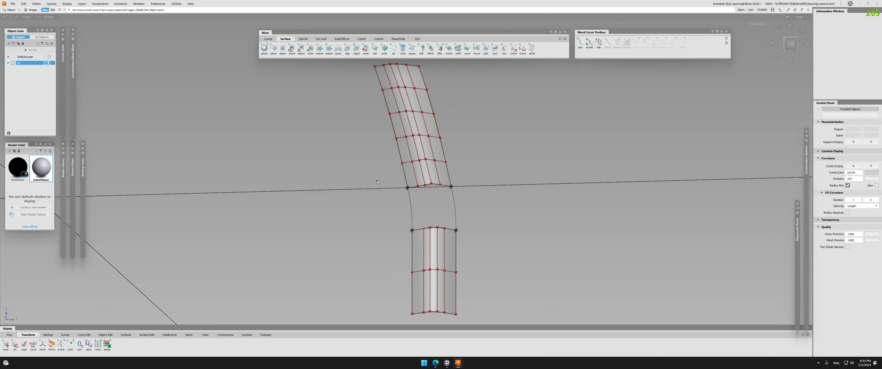
pyautogui.hotkey('alt', 'v')
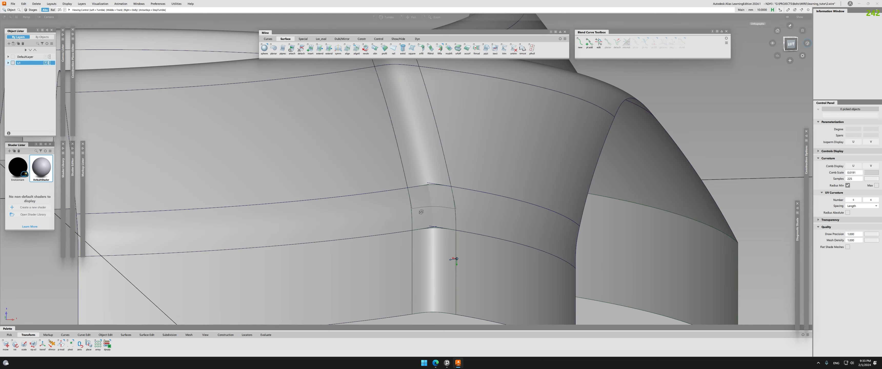
pyautogui.keyDown('alt'); pyautogui.keyDown('shift'); pyautogui.moveTo(421, 212); pyautogui.dragTo(448, 220); pyautogui.keyUp('shift'); pyautogui.keyUp('alt')
pyautogui.click(478, 222)
pyautogui.scroll(4, 481, 228)
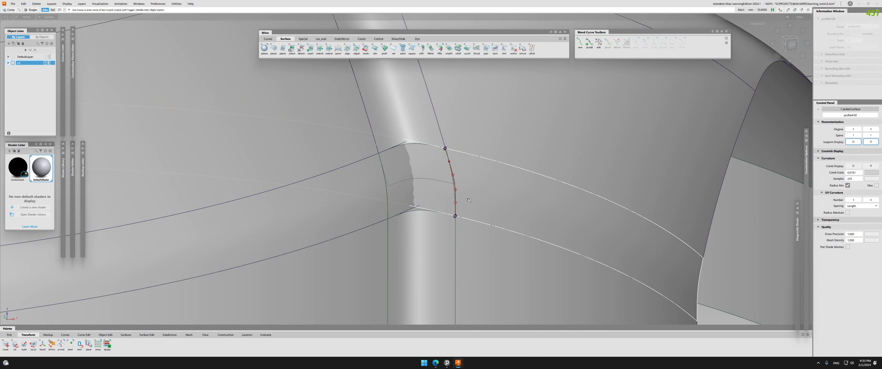
pyautogui.keyDown('alt'); pyautogui.keyDown('shift'); pyautogui.moveTo(470, 241); pyautogui.dragTo(446, 194); pyautogui.keyUp('shift'); pyautogui.keyUp('alt')
pyautogui.click(455, 195)
pyautogui.keyDown('alt'); pyautogui.keyDown('shift'); pyautogui.moveTo(508, 221); pyautogui.dragTo(421, 187); pyautogui.keyUp('shift'); pyautogui.keyUp('alt')
pyautogui.click(784, 43)
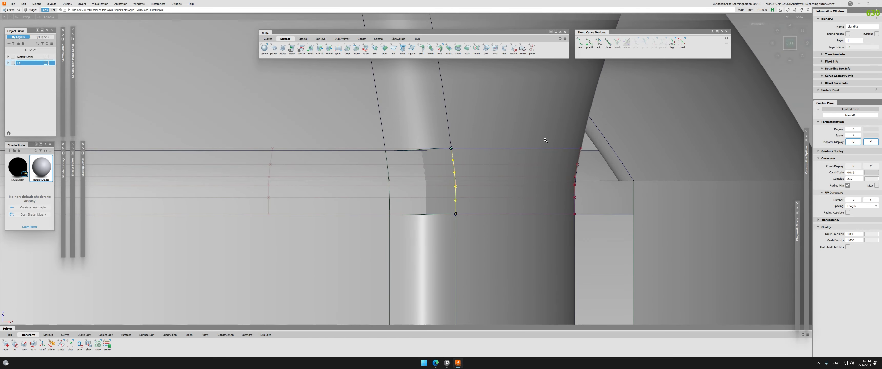
# - Examine the right blend curve's lie on the right profile strip from several angles
pyautogui.keyDown('alt'); pyautogui.keyDown('shift'); pyautogui.moveTo(416, 191); pyautogui.dragTo(516, 247); pyautogui.keyUp('shift'); pyautogui.keyUp('alt')
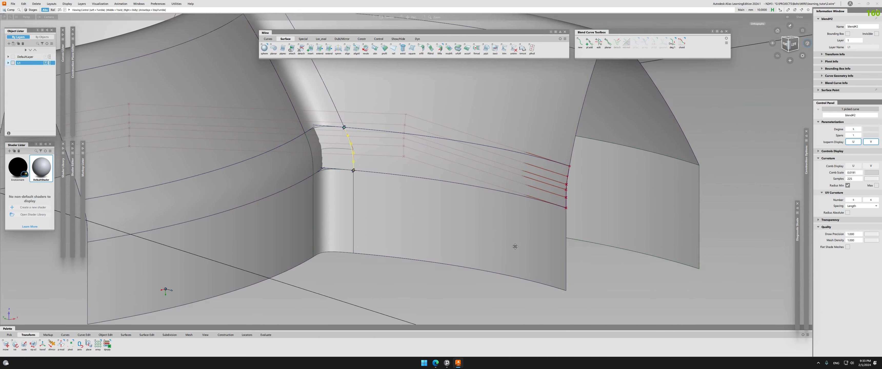
pyautogui.keyDown('alt'); pyautogui.keyDown('shift'); pyautogui.moveTo(515, 247); pyautogui.dragTo(587, 290, button='middle'); pyautogui.keyUp('shift'); pyautogui.keyUp('alt')
pyautogui.click(466, 211)
pyautogui.keyDown('alt'); pyautogui.keyDown('shift'); pyautogui.moveTo(586, 290); pyautogui.dragTo(421, 206, button='right'); pyautogui.keyUp('shift'); pyautogui.keyUp('alt')
pyautogui.click(466, 210)
pyautogui.keyDown('alt'); pyautogui.keyDown('shift'); pyautogui.moveTo(421, 206); pyautogui.dragTo(389, 226); pyautogui.keyUp('shift'); pyautogui.keyUp('alt')
pyautogui.keyDown('alt'); pyautogui.keyDown('shift'); pyautogui.moveTo(499, 254); pyautogui.dragTo(483, 245, button='right'); pyautogui.keyUp('shift'); pyautogui.keyUp('alt')
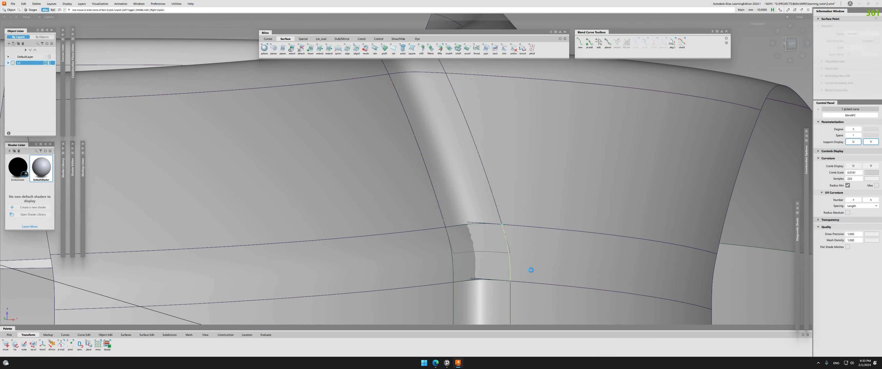
# - Display the control vertices of both blend curves, examine their shape across the strips, and undo the last changes
pyautogui.moveTo(499, 249)
pyautogui.keyDown('alt'); pyautogui.keyDown('shift'); pyautogui.mouseDown()
pyautogui.moveTo(352, 239)
pyautogui.moveTo(390, 264)
pyautogui.moveTo(530, 279)
pyautogui.moveTo(507, 251)
pyautogui.mouseUp(); pyautogui.keyUp('shift'); pyautogui.keyUp('alt')
pyautogui.keyDown('alt'); pyautogui.keyDown('shift'); pyautogui.moveTo(506, 252); pyautogui.dragTo(460, 224, button='right'); pyautogui.keyUp('shift'); pyautogui.keyUp('alt')
pyautogui.keyDown('alt'); pyautogui.keyDown('shift'); pyautogui.moveTo(459, 223); pyautogui.dragTo(462, 189, button='middle'); pyautogui.keyUp('shift'); pyautogui.keyUp('alt')
pyautogui.click(467, 222)
pyautogui.keyDown('alt'); pyautogui.keyDown('shift'); pyautogui.moveTo(410, 227); pyautogui.dragTo(437, 248, button='right'); pyautogui.keyUp('shift'); pyautogui.keyUp('alt')
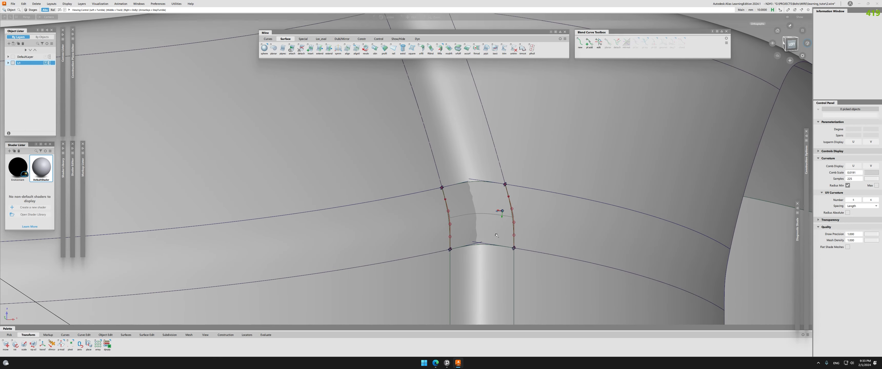
pyautogui.keyDown('alt'); pyautogui.keyDown('shift'); pyautogui.moveTo(437, 247); pyautogui.dragTo(421, 229, button='middle'); pyautogui.keyUp('shift'); pyautogui.keyUp('alt')
pyautogui.keyDown('alt'); pyautogui.keyDown('shift'); pyautogui.moveTo(421, 228); pyautogui.dragTo(478, 222); pyautogui.keyUp('shift'); pyautogui.keyUp('alt')
pyautogui.hotkey('ctrl', 'z')
pyautogui.hotkey('ctrl', 'z')
pyautogui.hotkey('ctrl', 'z')
pyautogui.hotkey('ctrl', 'z')
pyautogui.hotkey('ctrl', 'z')
# - Project the right blend curve onto the right profile strip with a curve data factor of 2
pyautogui.keyDown('ctrl'); pyautogui.keyDown('shift'); pyautogui.moveTo(477, 222); pyautogui.dragTo(401, 226, button='middle'); pyautogui.keyUp('shift'); pyautogui.keyUp('ctrl')
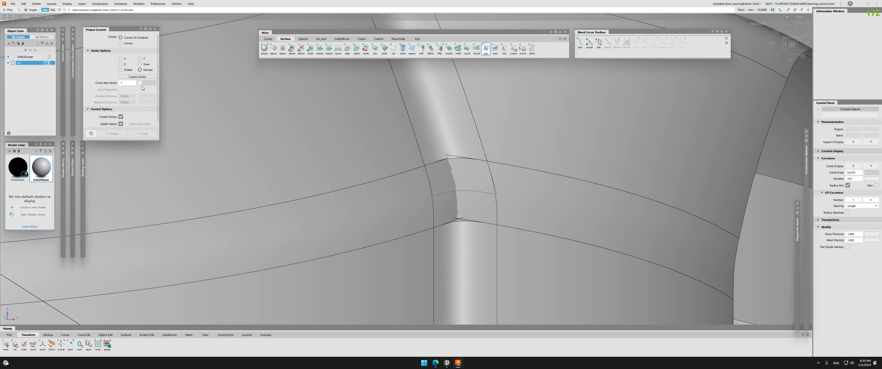
pyautogui.moveTo(142, 84); pyautogui.dragTo(144, 84)
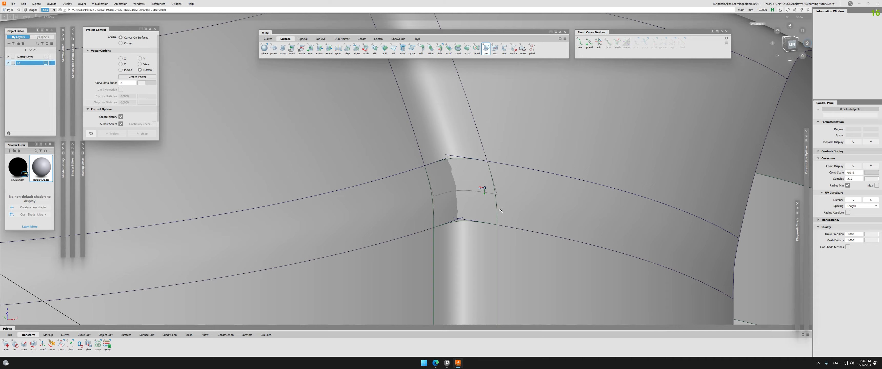
pyautogui.keyDown('alt'); pyautogui.keyDown('shift'); pyautogui.moveTo(478, 187); pyautogui.dragTo(486, 219); pyautogui.keyUp('shift'); pyautogui.keyUp('alt')
pyautogui.keyDown('alt'); pyautogui.keyDown('shift'); pyautogui.moveTo(486, 220); pyautogui.dragTo(430, 187, button='right'); pyautogui.keyUp('shift'); pyautogui.keyUp('alt')
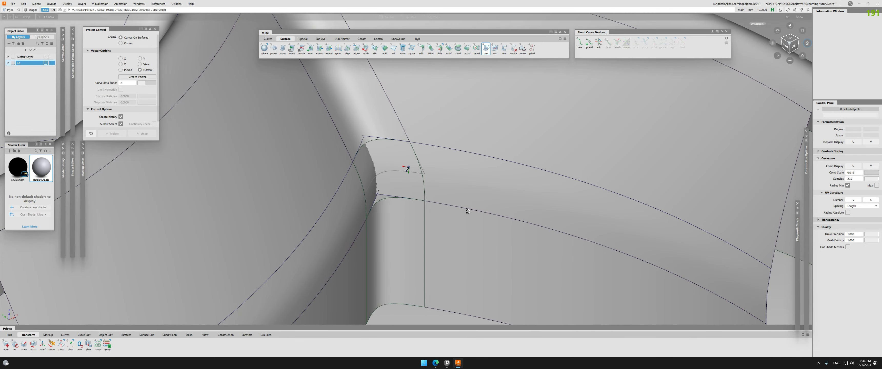
pyautogui.keyDown('alt'); pyautogui.keyDown('shift'); pyautogui.moveTo(468, 211); pyautogui.dragTo(421, 187); pyautogui.keyUp('shift'); pyautogui.keyUp('alt')
pyautogui.click(422, 183)
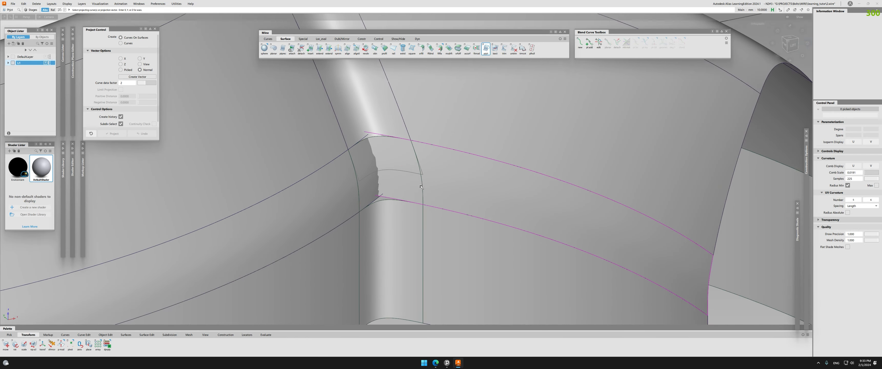
pyautogui.keyDown('alt'); pyautogui.keyDown('shift'); pyautogui.moveTo(432, 203); pyautogui.dragTo(403, 167, button='right'); pyautogui.keyUp('shift'); pyautogui.keyUp('alt')
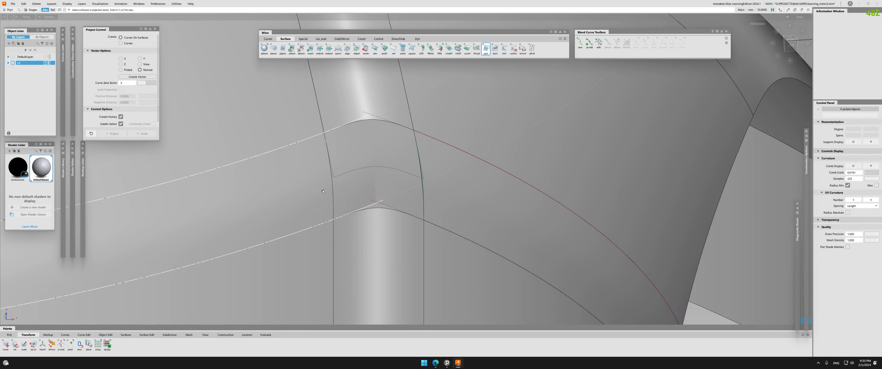
# - Project the left blend curve onto the left profile strip and trim the strips back to the projected curves
pyautogui.click(333, 185)
pyautogui.keyDown('alt'); pyautogui.keyDown('shift'); pyautogui.moveTo(265, 184); pyautogui.dragTo(354, 177); pyautogui.keyUp('shift'); pyautogui.keyUp('alt')
pyautogui.keyDown('alt'); pyautogui.keyDown('shift'); pyautogui.moveTo(354, 178); pyautogui.dragTo(308, 181, button='right'); pyautogui.keyUp('shift'); pyautogui.keyUp('alt')
pyautogui.moveTo(308, 182)
pyautogui.keyDown('alt'); pyautogui.keyDown('shift'); pyautogui.mouseDown()
pyautogui.moveTo(366, 223)
pyautogui.moveTo(338, 235)
pyautogui.mouseUp(); pyautogui.keyUp('shift'); pyautogui.keyUp('alt')
pyautogui.click(371, 235)
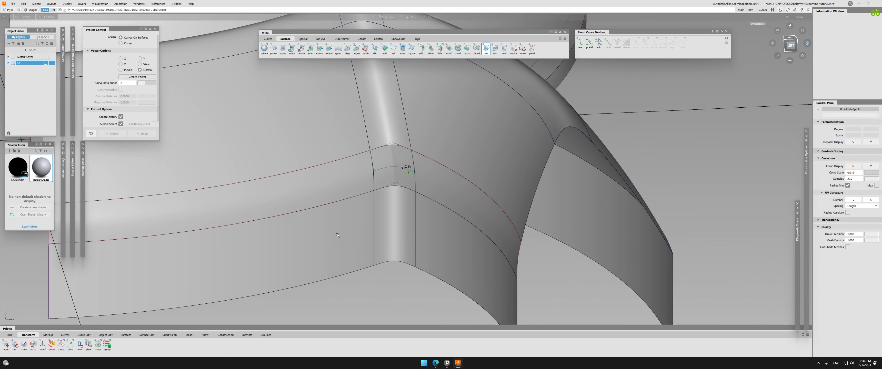
# - Convert the left and right trimmed profile strips into untrimmed surfaces with Trim Convert, using a U degree of 7
pyautogui.hotkey('ctrl', 't')
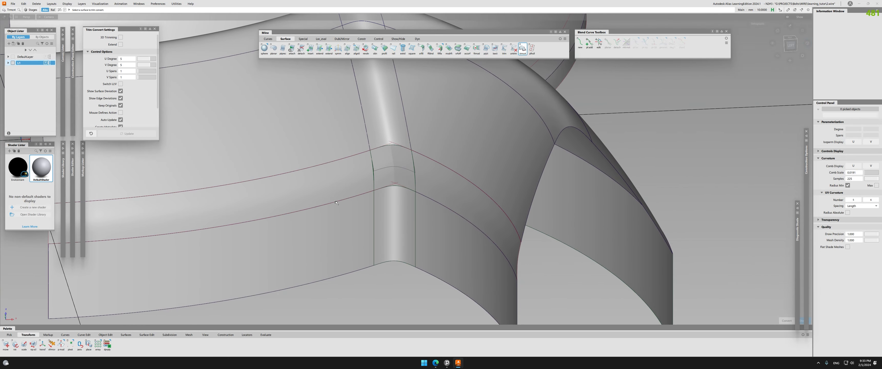
pyautogui.keyDown('alt'); pyautogui.keyDown('shift'); pyautogui.moveTo(383, 200); pyautogui.dragTo(494, 163); pyautogui.keyUp('shift'); pyautogui.keyUp('alt')
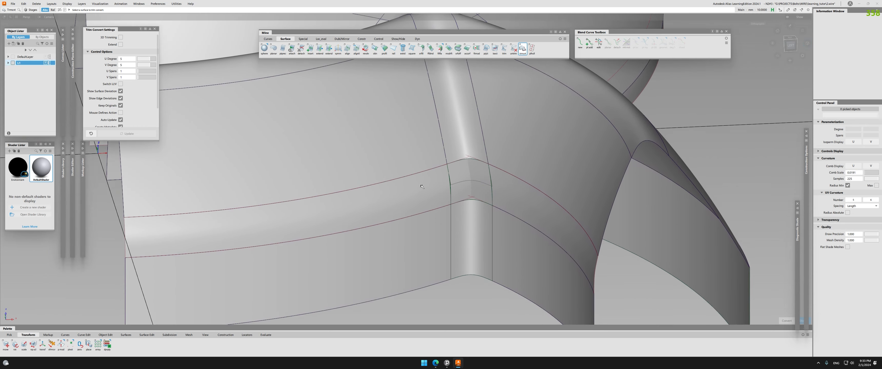
pyautogui.click(422, 215)
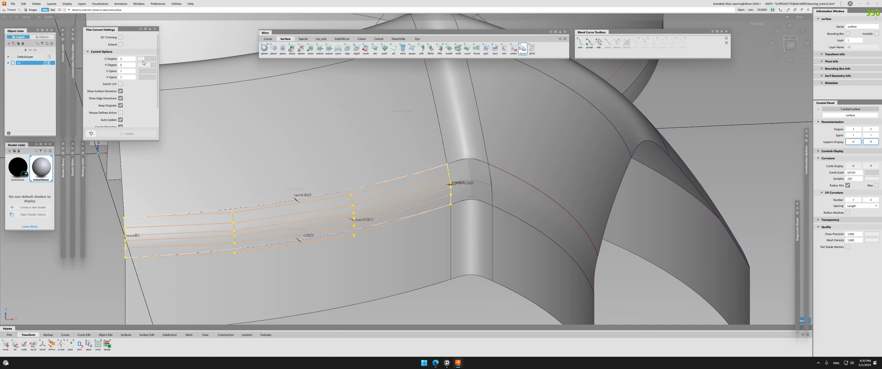
pyautogui.keyDown('alt'); pyautogui.keyDown('shift'); pyautogui.moveTo(486, 72); pyautogui.dragTo(534, 94); pyautogui.keyUp('shift'); pyautogui.keyUp('alt')
pyautogui.click(542, 203)
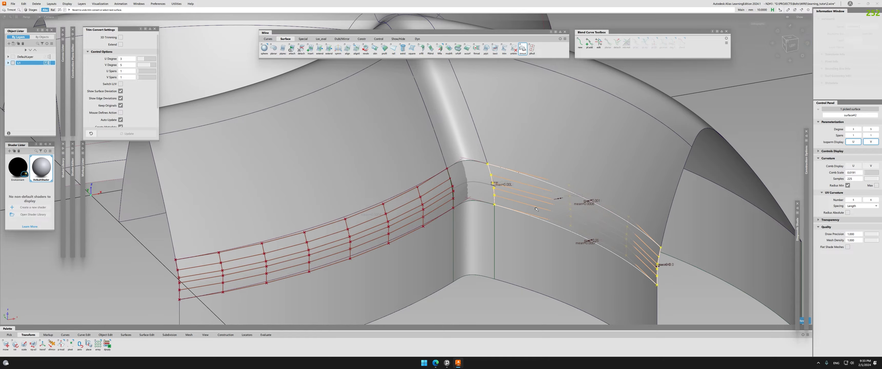
pyautogui.moveTo(145, 59); pyautogui.dragTo(157, 60)
pyautogui.keyDown('alt'); pyautogui.keyDown('shift'); pyautogui.moveTo(566, 212); pyautogui.dragTo(544, 219); pyautogui.keyUp('shift'); pyautogui.keyUp('alt')
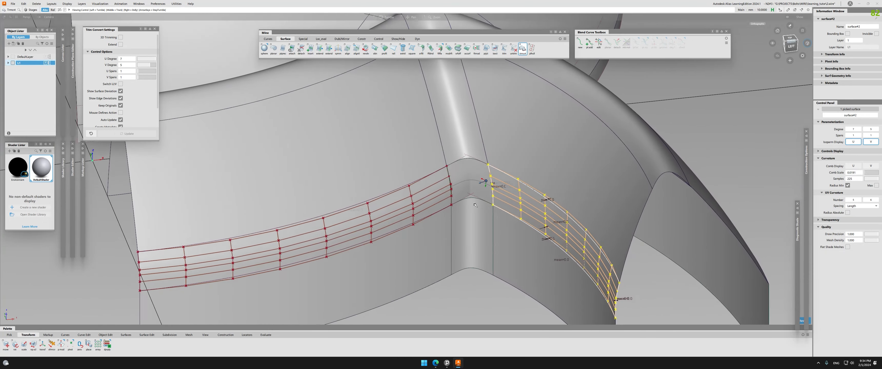
pyautogui.keyDown('alt'); pyautogui.keyDown('shift'); pyautogui.moveTo(544, 219); pyautogui.dragTo(564, 219, button='right'); pyautogui.keyUp('shift'); pyautogui.keyUp('alt')
# - Isolate the two converted strips together with the fillet surfaces to check the corner, and redisplay the whole model
pyautogui.press('Escape')
pyautogui.click(427, 194)
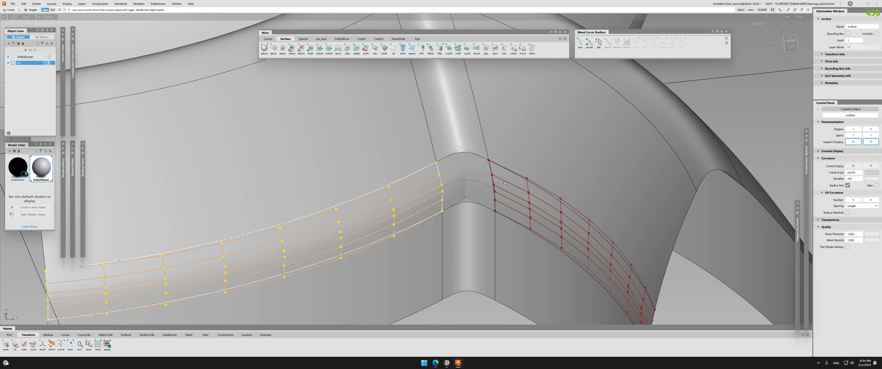
pyautogui.click(504, 183)
pyautogui.hotkey('alt', 'h')
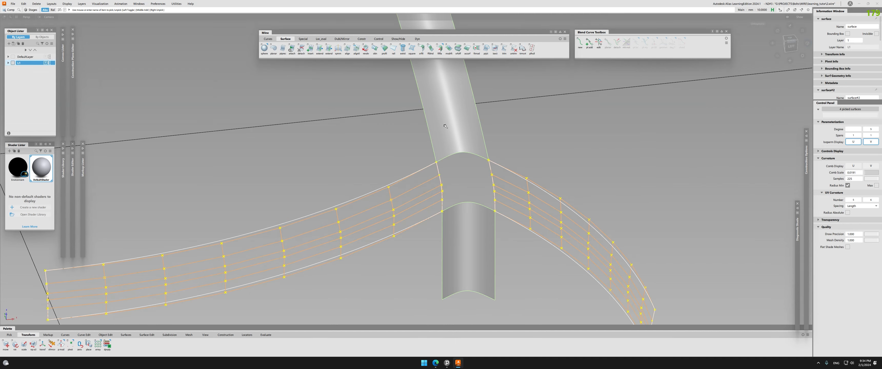
pyautogui.click(465, 162)
pyautogui.hotkey('alt', 'v')
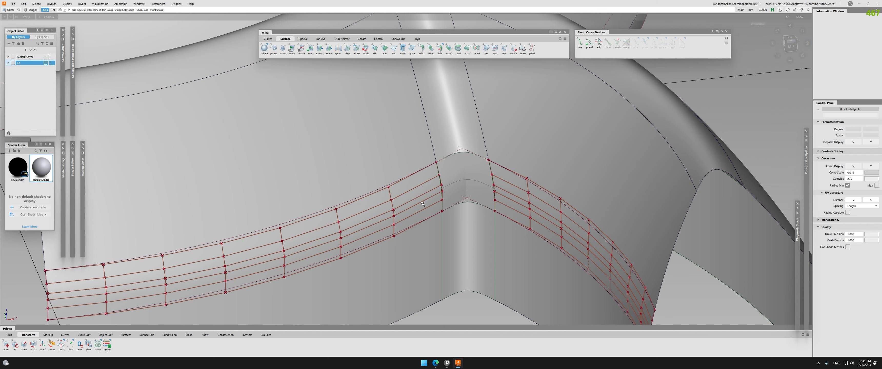
# - Examine the open corner between the strips and display the left strip's control vertices
pyautogui.moveTo(461, 199); pyautogui.dragTo(480, 196)
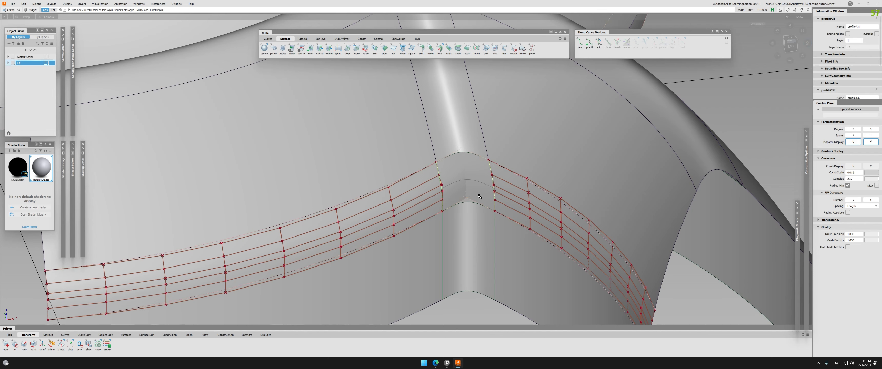
pyautogui.keyDown('alt'); pyautogui.keyDown('shift'); pyautogui.moveTo(465, 222); pyautogui.dragTo(489, 178); pyautogui.keyUp('shift'); pyautogui.keyUp('alt')
pyautogui.keyDown('alt'); pyautogui.keyDown('shift'); pyautogui.moveTo(485, 186); pyautogui.dragTo(444, 171, button='right'); pyautogui.keyUp('shift'); pyautogui.keyUp('alt')
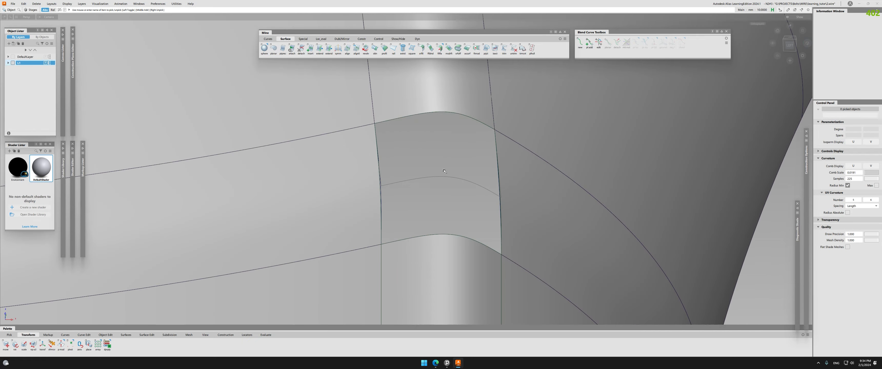
pyautogui.click(367, 223)
pyautogui.moveTo(366, 222); pyautogui.dragTo(364, 158)
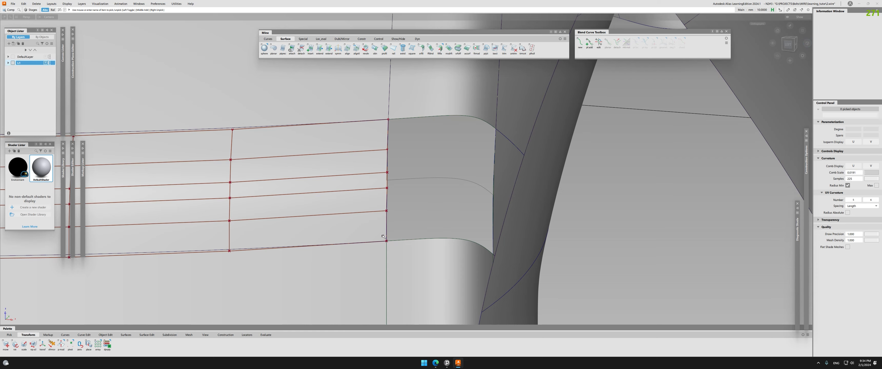
pyautogui.keyDown('alt'); pyautogui.keyDown('shift'); pyautogui.moveTo(382, 236); pyautogui.dragTo(328, 255); pyautogui.keyUp('shift'); pyautogui.keyUp('alt')
pyautogui.keyDown('alt'); pyautogui.keyDown('shift'); pyautogui.moveTo(328, 255); pyautogui.dragTo(169, 251, button='right'); pyautogui.keyUp('shift'); pyautogui.keyUp('alt')
pyautogui.keyDown('alt'); pyautogui.keyDown('shift'); pyautogui.moveTo(169, 251); pyautogui.dragTo(261, 176, button='middle'); pyautogui.keyUp('shift'); pyautogui.keyUp('alt')
# - Align the left strip's lower edge to the adjoining wall surface below it, using edge alignment with G2 continuity
pyautogui.press('a')
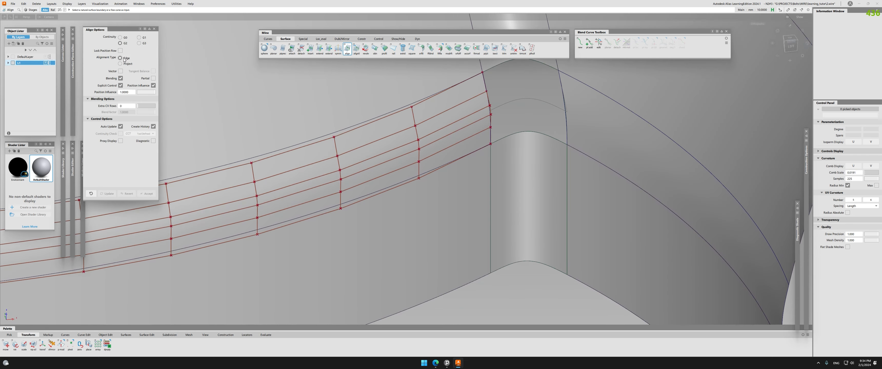
pyautogui.click(425, 168)
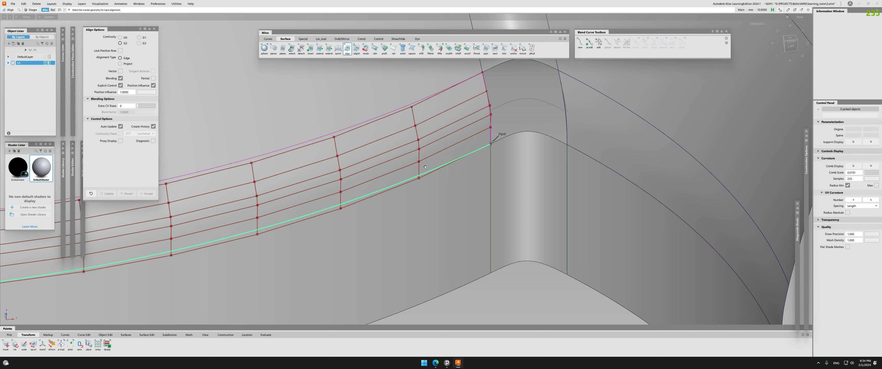
pyautogui.click(438, 168)
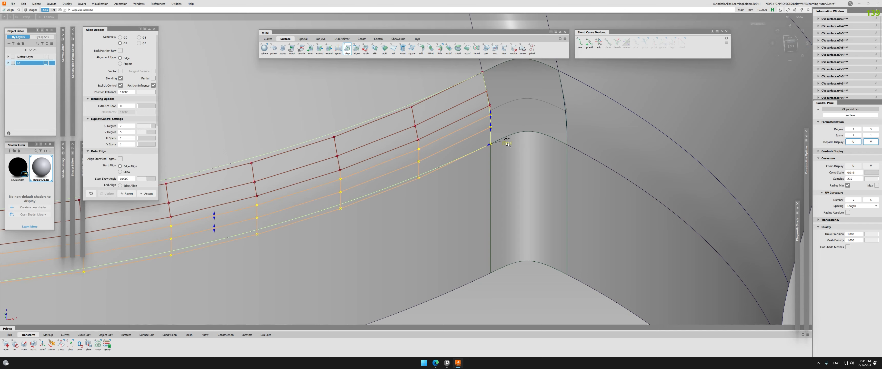
pyautogui.keyDown('alt'); pyautogui.keyDown('shift'); pyautogui.moveTo(509, 145); pyautogui.dragTo(616, 86, button='right'); pyautogui.keyUp('shift'); pyautogui.keyUp('alt')
pyautogui.keyDown('alt'); pyautogui.keyDown('shift'); pyautogui.moveTo(616, 86); pyautogui.dragTo(455, 181, button='middle'); pyautogui.keyUp('shift'); pyautogui.keyUp('alt')
pyautogui.keyDown('alt'); pyautogui.keyDown('shift'); pyautogui.moveTo(455, 181); pyautogui.dragTo(269, 167); pyautogui.keyUp('shift'); pyautogui.keyUp('alt')
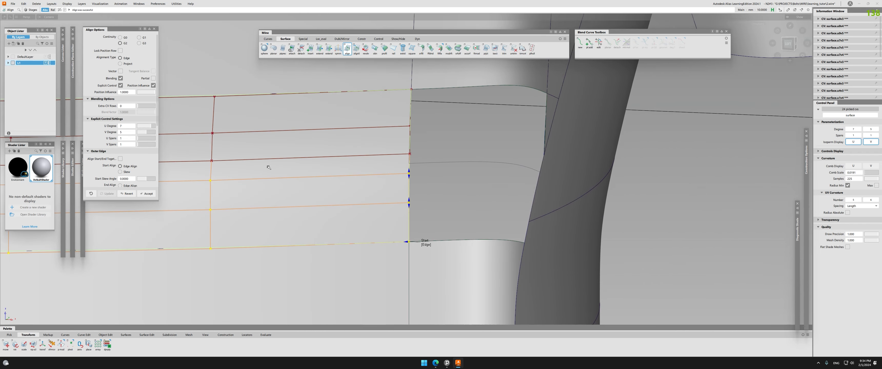
pyautogui.press('Escape')
# - Align the left strip's upper edge to the adjoining surface above it with the same edge alignment
pyautogui.keyDown('alt'); pyautogui.keyDown('shift'); pyautogui.moveTo(357, 199); pyautogui.dragTo(349, 186, button='right'); pyautogui.keyUp('shift'); pyautogui.keyUp('alt')
pyautogui.keyDown('alt'); pyautogui.keyDown('shift'); pyautogui.moveTo(349, 187); pyautogui.dragTo(417, 199); pyautogui.keyUp('shift'); pyautogui.keyUp('alt')
pyautogui.keyDown('alt'); pyautogui.keyDown('shift'); pyautogui.moveTo(417, 199); pyautogui.dragTo(423, 202, button='middle'); pyautogui.keyUp('shift'); pyautogui.keyUp('alt')
pyautogui.press('a')
pyautogui.click(406, 157)
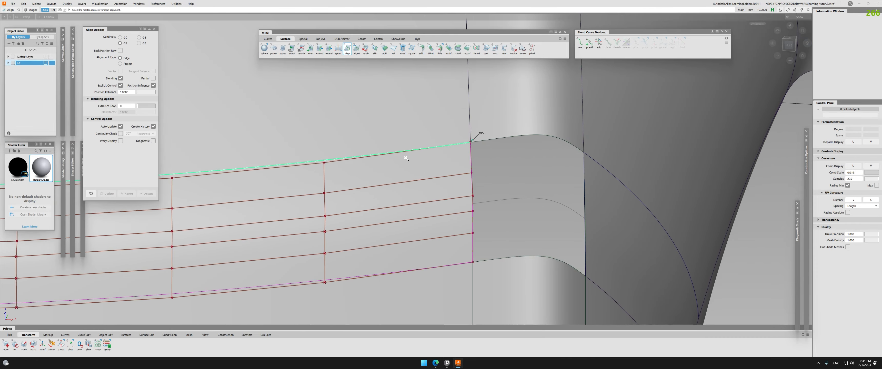
pyautogui.click(488, 144)
pyautogui.keyDown('alt'); pyautogui.keyDown('shift'); pyautogui.moveTo(472, 173); pyautogui.dragTo(399, 171); pyautogui.keyUp('shift'); pyautogui.keyUp('alt')
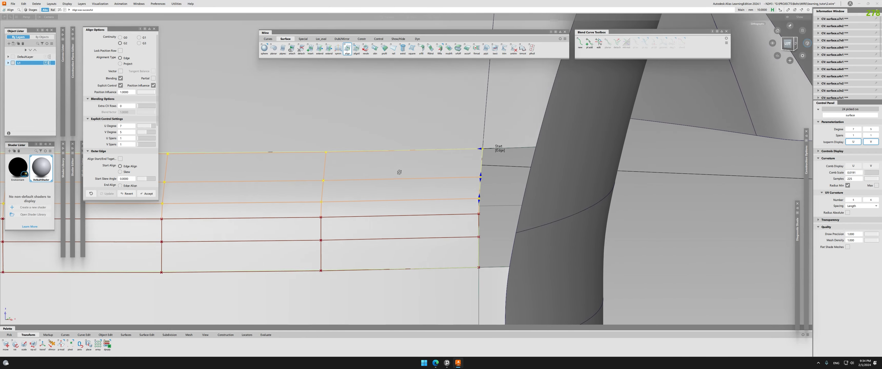
pyautogui.press('Escape')
# - Align the right strip's upper edge to the adjoining surface above it
pyautogui.keyDown('alt'); pyautogui.keyDown('shift'); pyautogui.moveTo(399, 171); pyautogui.dragTo(420, 193, button='right'); pyautogui.keyUp('shift'); pyautogui.keyUp('alt')
pyautogui.keyDown('alt'); pyautogui.keyDown('shift'); pyautogui.moveTo(419, 193); pyautogui.dragTo(614, 205); pyautogui.keyUp('shift'); pyautogui.keyUp('alt')
pyautogui.keyDown('alt'); pyautogui.keyDown('shift'); pyautogui.moveTo(614, 205); pyautogui.dragTo(475, 186, button='middle'); pyautogui.keyUp('shift'); pyautogui.keyUp('alt')
pyautogui.press('a')
pyautogui.click(512, 189)
pyautogui.click(469, 184)
# - Align the right strip's lower edge to the adjoining wall surface below it
pyautogui.press('a')
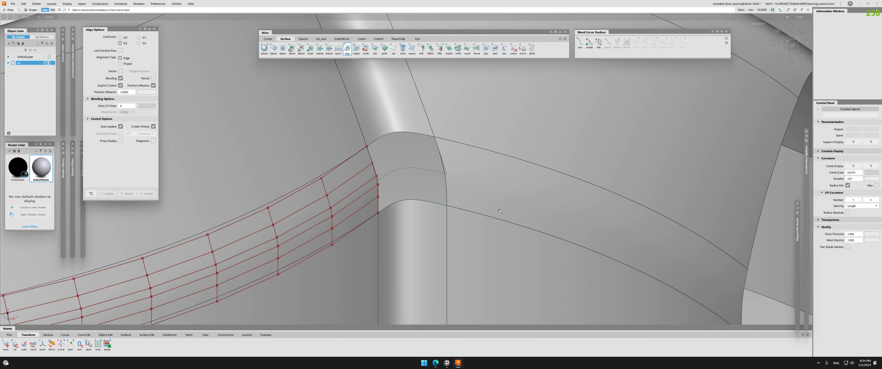
pyautogui.click(510, 223)
pyautogui.click(494, 219)
pyautogui.click(427, 206)
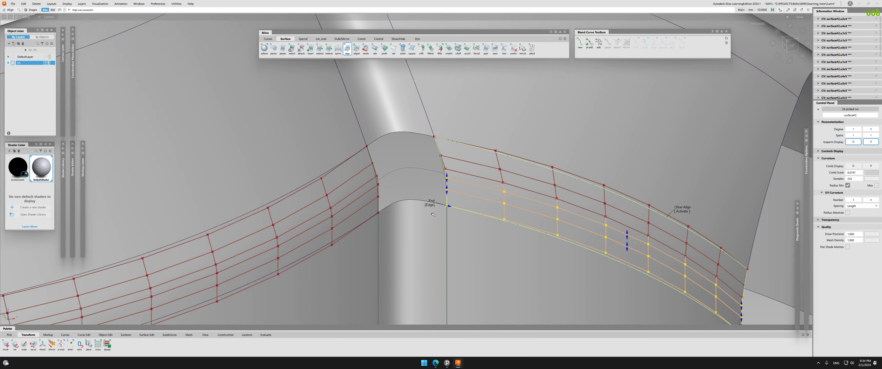
pyautogui.press('Escape')
# - Fill the open corner with a Square surface bounded by the upper and lower fillet ends and the two strip ends
pyautogui.click(475, 194)
pyautogui.keyDown('alt'); pyautogui.keyDown('shift'); pyautogui.moveTo(473, 196); pyautogui.dragTo(399, 210); pyautogui.keyUp('shift'); pyautogui.keyUp('alt')
pyautogui.click(366, 211)
pyautogui.click(450, 209)
pyautogui.click(412, 50)
pyautogui.click(401, 200)
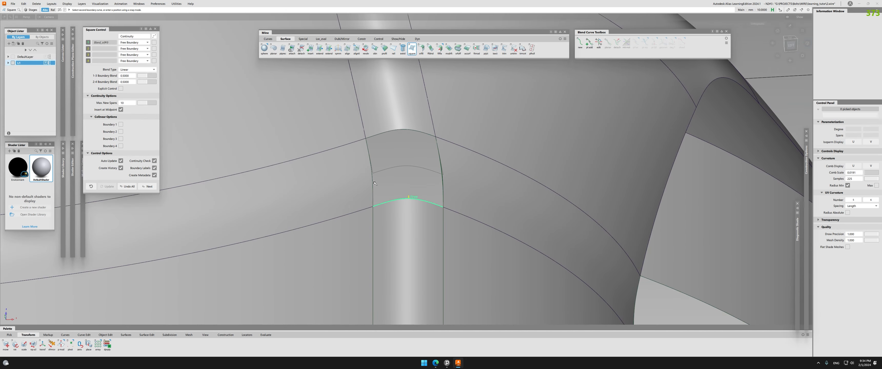
pyautogui.click(444, 186)
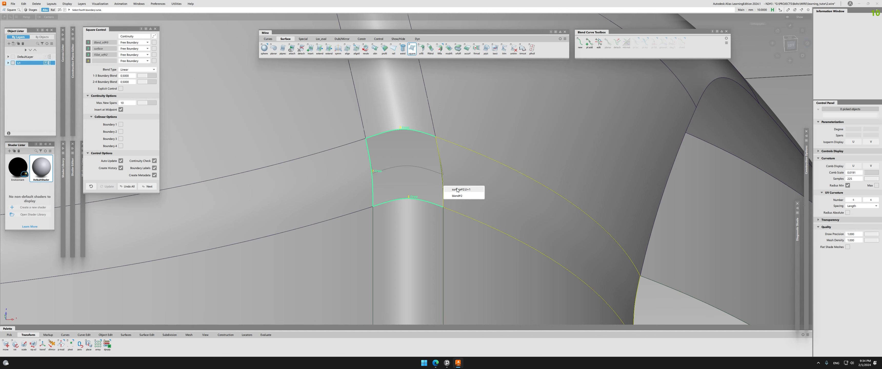
pyautogui.click(459, 190)
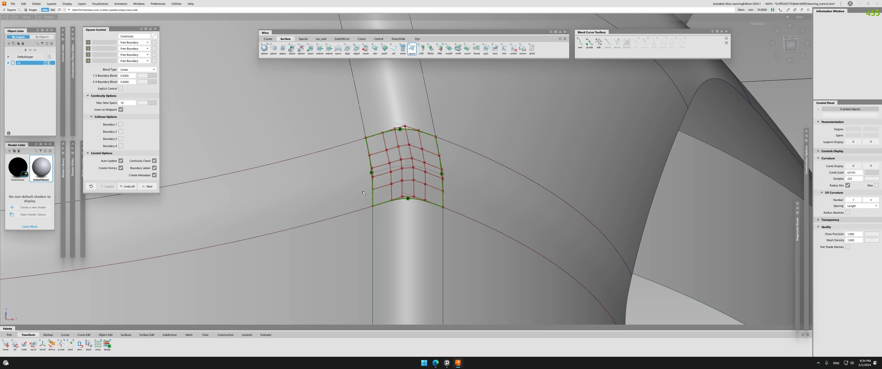
# - Pick the two blend curves along the corner patch's sides and remove them from view
pyautogui.keyDown('ctrl'); pyautogui.keyDown('shift'); pyautogui.moveTo(350, 188); pyautogui.dragTo(332, 174); pyautogui.keyUp('shift'); pyautogui.keyUp('ctrl')
pyautogui.moveTo(326, 170); pyautogui.dragTo(472, 180)
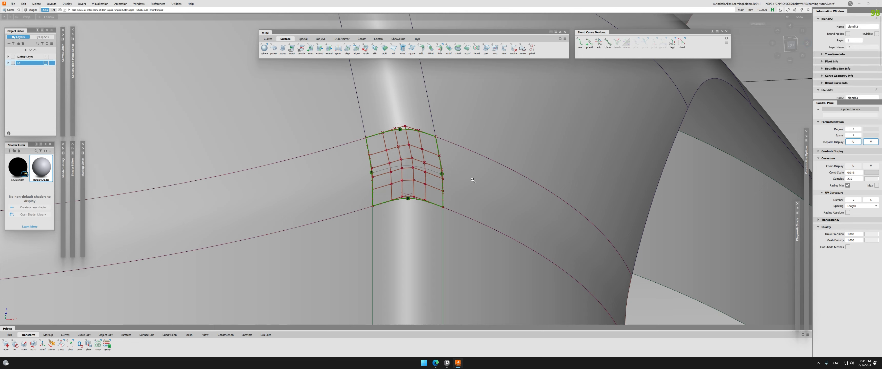
pyautogui.click(472, 180)
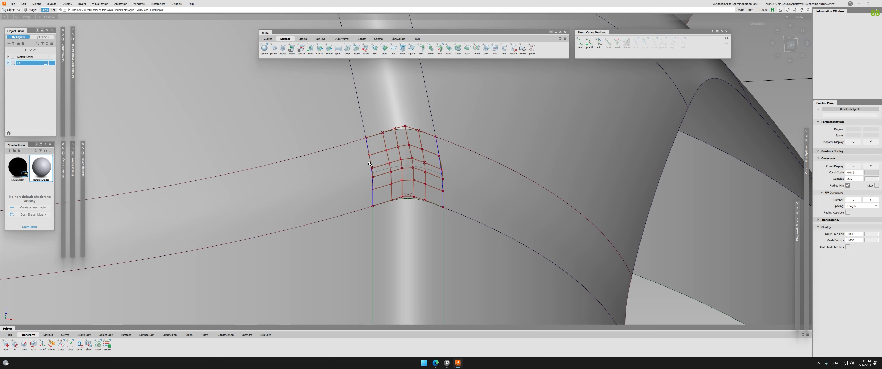
# - Isolate the corner patch, both strips and the upper and lower fillet surfaces by hiding everything else
pyautogui.click(473, 174)
pyautogui.click(371, 166)
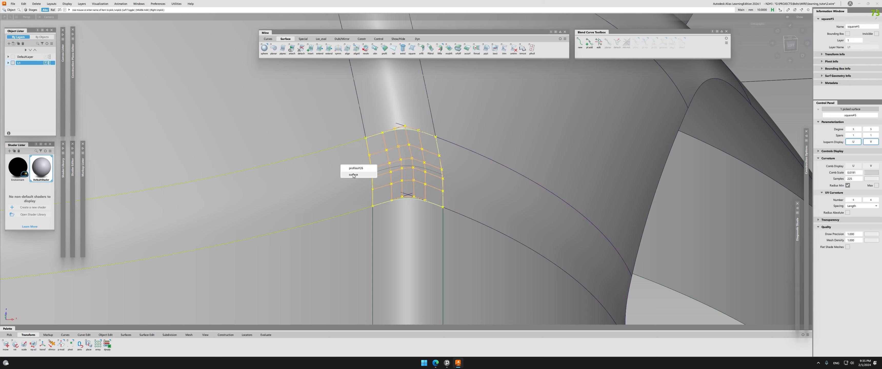
pyautogui.click(463, 174)
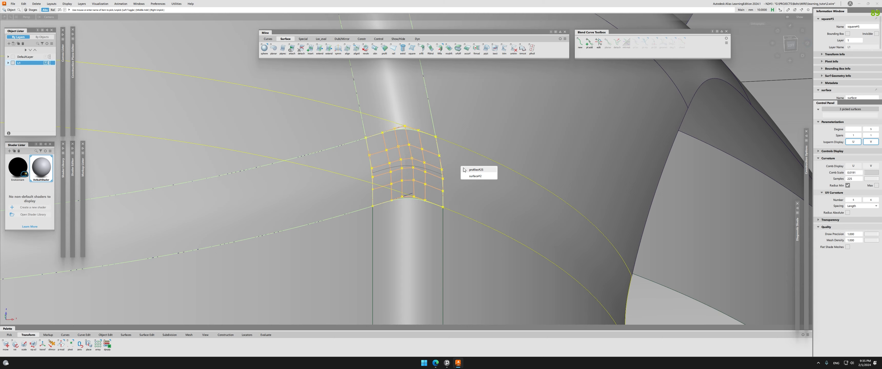
pyautogui.hotkey('alt', 'h')
pyautogui.click(410, 228)
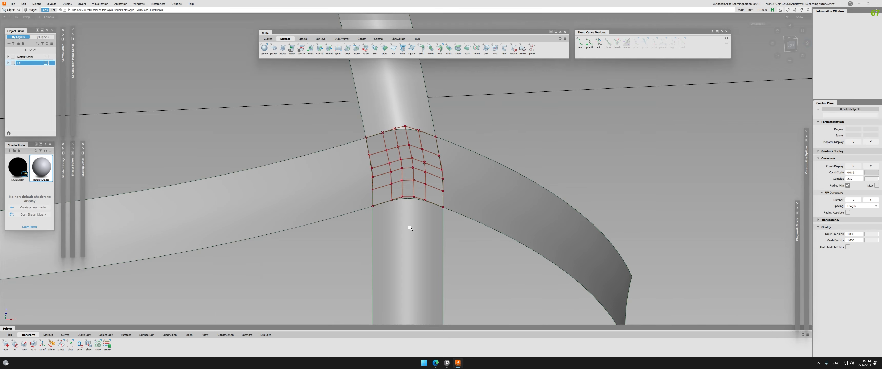
# - Display the control vertices of the upper and lower fillet surfaces alongside those of the corner patch
pyautogui.moveTo(409, 227)
pyautogui.keyDown('alt'); pyautogui.keyDown('shift'); pyautogui.mouseDown()
pyautogui.moveTo(347, 199)
pyautogui.moveTo(450, 233)
pyautogui.moveTo(431, 230)
pyautogui.moveTo(427, 245)
pyautogui.moveTo(409, 239)
pyautogui.mouseUp(); pyautogui.keyUp('shift'); pyautogui.keyUp('alt')
pyautogui.hotkey('ctrl', 'h')
pyautogui.click(408, 183)
pyautogui.hotkey('ctrl', 'h')
pyautogui.click(418, 245)
pyautogui.hotkey('ctrl', 'h')
pyautogui.click(399, 112)
pyautogui.hotkey('ctrl', 'h')
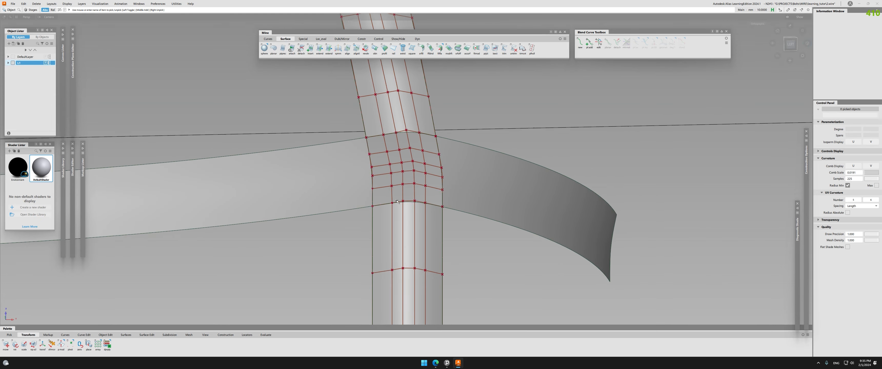
# - Display the control vertices of both strips and examine from several angles how their rows run into the corner patch
pyautogui.keyDown('alt'); pyautogui.keyDown('shift'); pyautogui.moveTo(399, 112); pyautogui.dragTo(387, 99); pyautogui.keyUp('shift'); pyautogui.keyUp('alt')
pyautogui.keyDown('alt'); pyautogui.keyDown('shift'); pyautogui.moveTo(385, 257); pyautogui.dragTo(425, 249); pyautogui.keyUp('shift'); pyautogui.keyUp('alt')
pyautogui.click(474, 171)
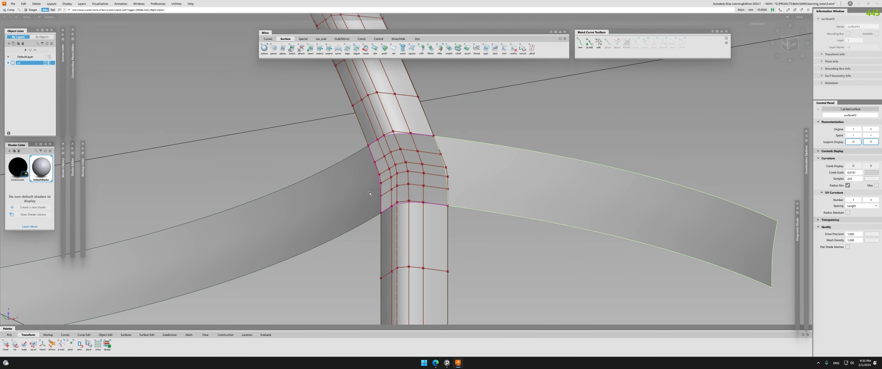
pyautogui.click(365, 186)
pyautogui.hotkey('ctrl', 'h')
pyautogui.keyDown('alt'); pyautogui.keyDown('shift'); pyautogui.moveTo(364, 192); pyautogui.dragTo(348, 180); pyautogui.keyUp('shift'); pyautogui.keyUp('alt')
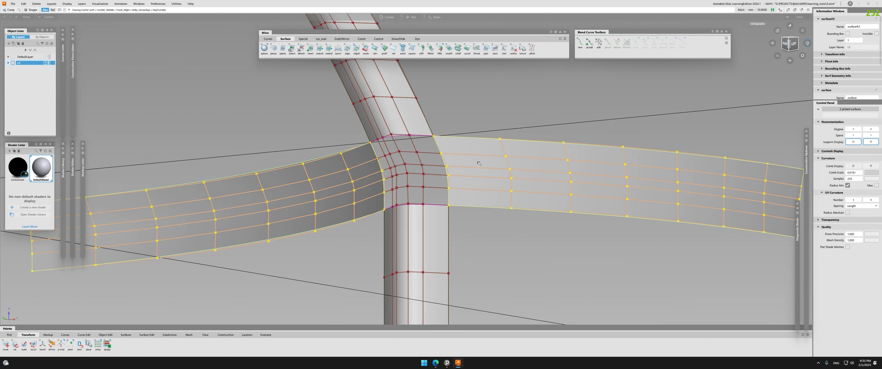
pyautogui.keyDown('alt'); pyautogui.keyDown('shift'); pyautogui.moveTo(479, 163); pyautogui.dragTo(373, 169); pyautogui.keyUp('shift'); pyautogui.keyUp('alt')
pyautogui.click(374, 170)
pyautogui.keyDown('alt'); pyautogui.keyDown('shift'); pyautogui.moveTo(480, 201); pyautogui.dragTo(323, 170); pyautogui.keyUp('shift'); pyautogui.keyUp('alt')
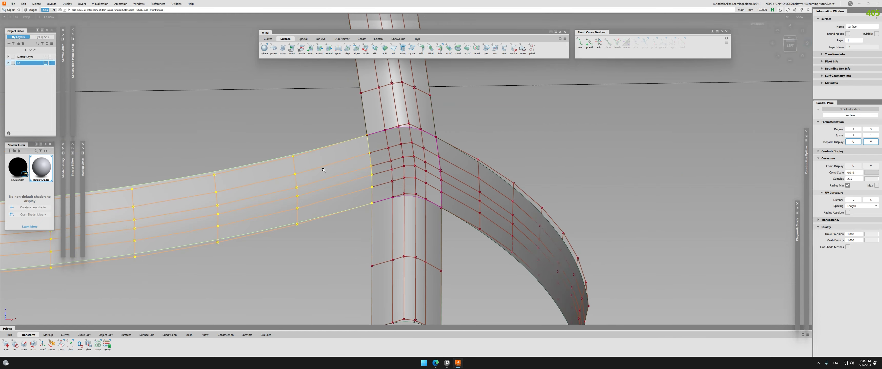
pyautogui.keyDown('alt'); pyautogui.keyDown('shift'); pyautogui.moveTo(462, 243); pyautogui.dragTo(371, 178); pyautogui.keyUp('shift'); pyautogui.keyUp('alt')
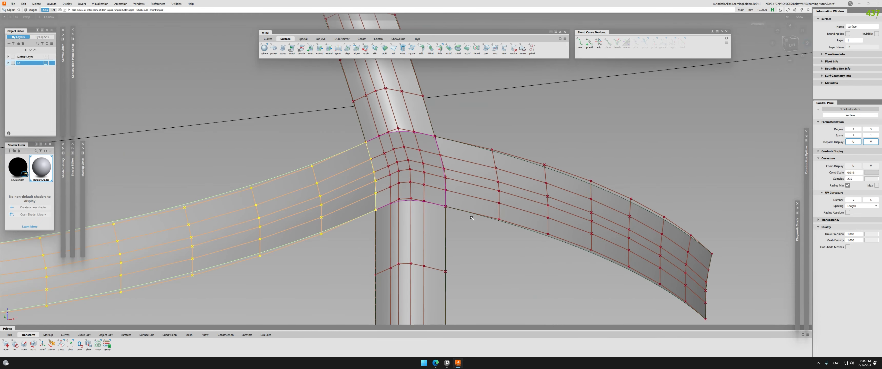
# - Pick the corner patch, strips and fillet surfaces and hide their control vertices
pyautogui.click(374, 181)
pyautogui.keyDown('shift'); pyautogui.click(361, 181); pyautogui.keyUp('shift')
pyautogui.keyDown('shift'); pyautogui.click(461, 180); pyautogui.keyUp('shift')
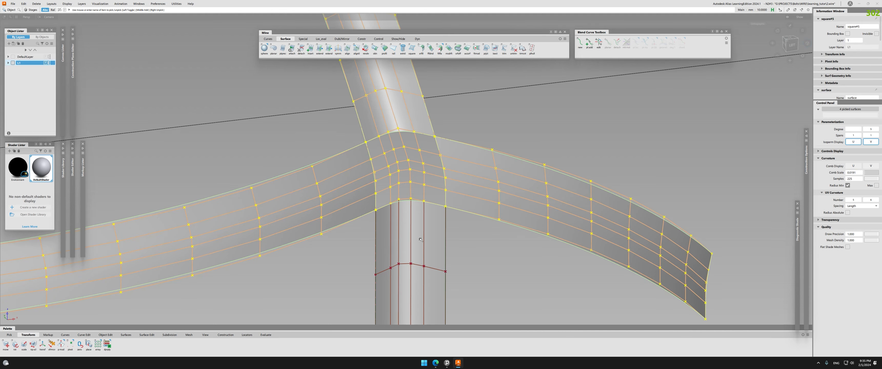
pyautogui.keyDown('ctrl'); pyautogui.keyDown('shift'); pyautogui.moveTo(421, 240); pyautogui.dragTo(420, 219); pyautogui.keyUp('shift'); pyautogui.keyUp('ctrl')
pyautogui.keyDown('alt'); pyautogui.keyDown('shift'); pyautogui.moveTo(404, 220); pyautogui.dragTo(420, 213, button='right'); pyautogui.keyUp('shift'); pyautogui.keyUp('alt')
# - Reopen the corner patch's Square options, set all four boundaries to G2 Curvature and enable the collinear option for Boundaries 1 to 4
pyautogui.doubleClick(420, 214)
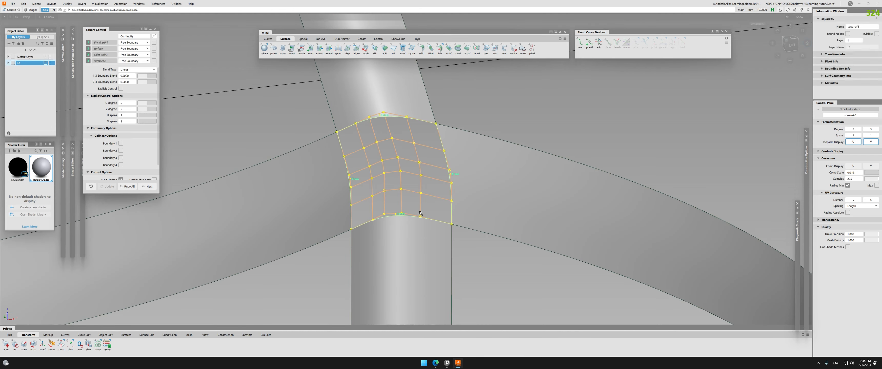
pyautogui.keyDown('alt'); pyautogui.keyDown('shift'); pyautogui.moveTo(420, 213); pyautogui.dragTo(404, 207); pyautogui.keyUp('shift'); pyautogui.keyUp('alt')
pyautogui.click(140, 38)
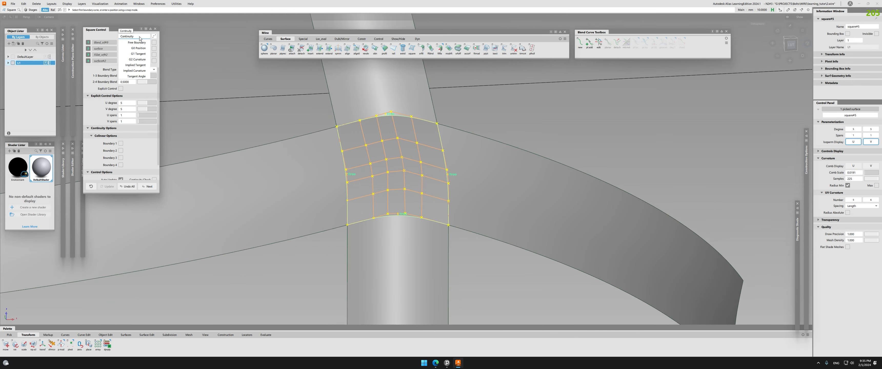
pyautogui.click(139, 60)
pyautogui.click(120, 132)
pyautogui.click(121, 124)
pyautogui.click(121, 139)
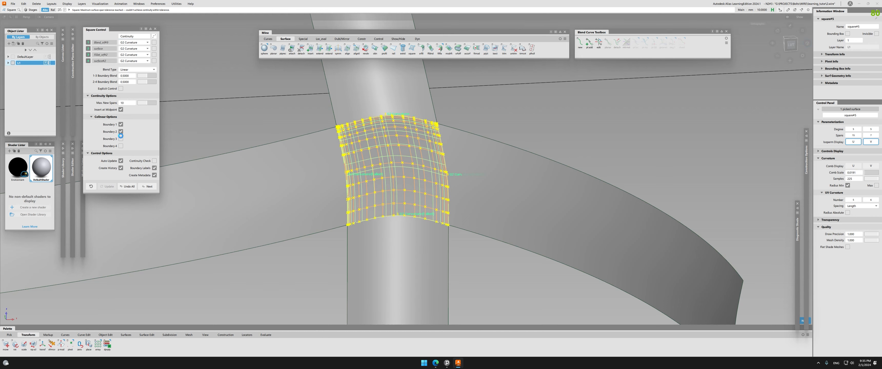
pyautogui.click(121, 146)
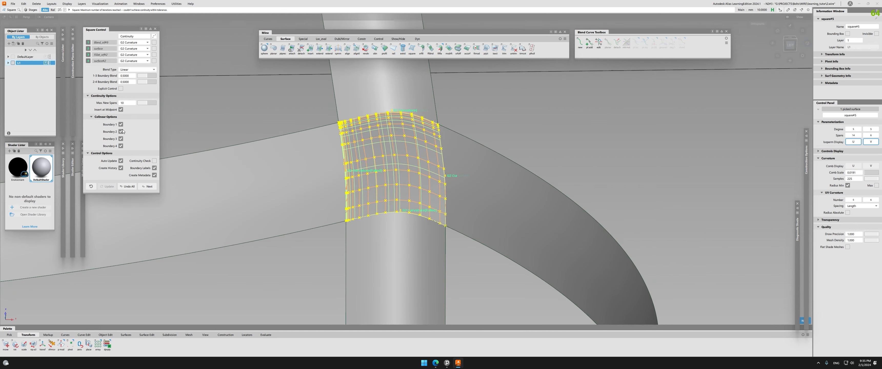
# - Enable Explicit Control and Continuity Check for the Square patch and inspect the curvature match along its four edges
pyautogui.click(121, 89)
pyautogui.keyDown('alt'); pyautogui.keyDown('shift'); pyautogui.moveTo(514, 206); pyautogui.dragTo(547, 209); pyautogui.keyUp('shift'); pyautogui.keyUp('alt')
pyautogui.scroll(-1, 140, 149)
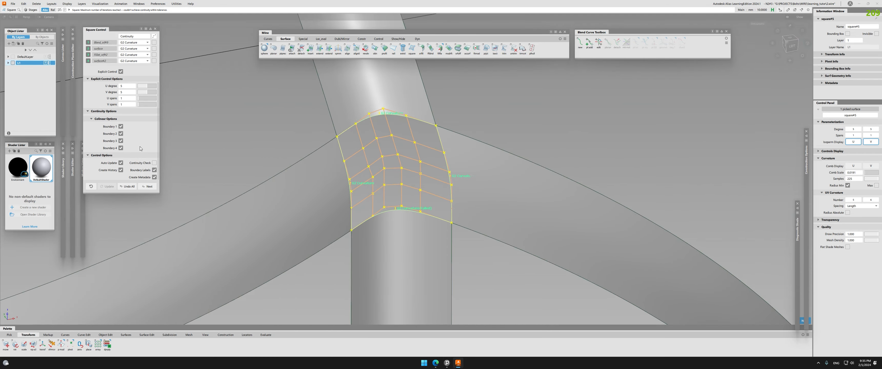
pyautogui.click(154, 163)
pyautogui.keyDown('alt'); pyautogui.keyDown('shift'); pyautogui.moveTo(496, 200); pyautogui.dragTo(499, 198); pyautogui.keyUp('shift'); pyautogui.keyUp('alt')
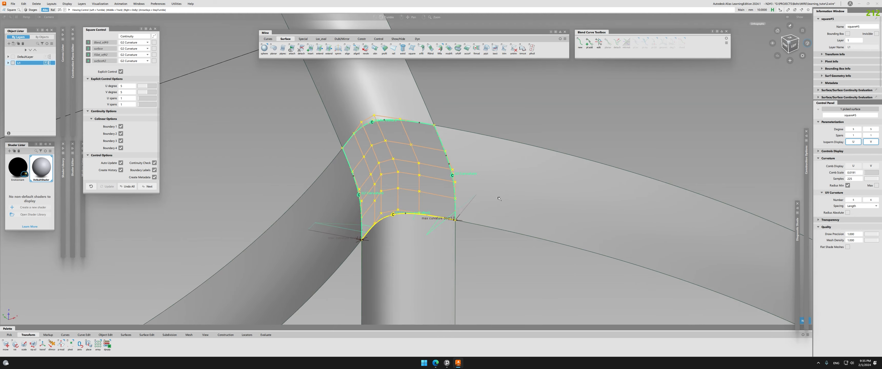
pyautogui.keyDown('alt'); pyautogui.keyDown('shift'); pyautogui.moveTo(450, 152); pyautogui.dragTo(410, 188); pyautogui.keyUp('shift'); pyautogui.keyUp('alt')
# - Display the control vertices of both side strips and examine how their rows flow into the corner patch
pyautogui.press('space')
pyautogui.press('c')
pyautogui.click(308, 189)
pyautogui.press('h')
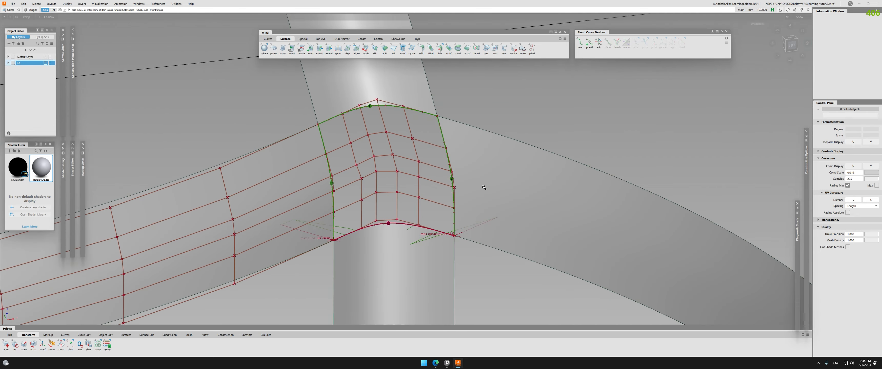
pyautogui.click(474, 189)
pyautogui.press('h')
pyautogui.keyDown('alt'); pyautogui.keyDown('shift'); pyautogui.moveTo(423, 224); pyautogui.dragTo(405, 164); pyautogui.keyUp('shift'); pyautogui.keyUp('alt')
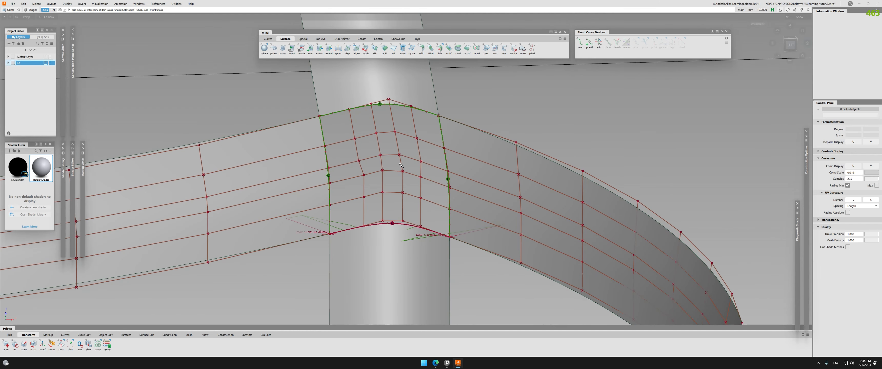
pyautogui.keyDown('alt'); pyautogui.keyDown('shift'); pyautogui.moveTo(424, 194); pyautogui.dragTo(409, 231); pyautogui.keyUp('shift'); pyautogui.keyUp('alt')
pyautogui.keyDown('alt'); pyautogui.keyDown('shift'); pyautogui.moveTo(260, 203); pyautogui.dragTo(490, 202); pyautogui.keyUp('shift'); pyautogui.keyUp('alt')
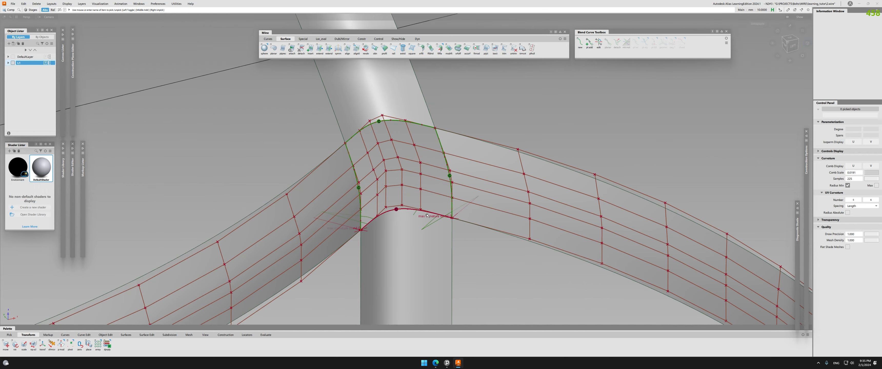
pyautogui.keyDown('alt'); pyautogui.keyDown('shift'); pyautogui.moveTo(427, 215); pyautogui.dragTo(396, 171); pyautogui.keyUp('shift'); pyautogui.keyUp('alt')
# - Undo the strips' control vertex display, show the corner patch's vertices and evaluate continuity along its lower edge
pyautogui.hotkey('ctrl', 'z')
pyautogui.hotkey('ctrl', 'z')
pyautogui.hotkey('ctrl', 'z')
pyautogui.hotkey('ctrl', 'z')
pyautogui.hotkey('ctrl', 'z')
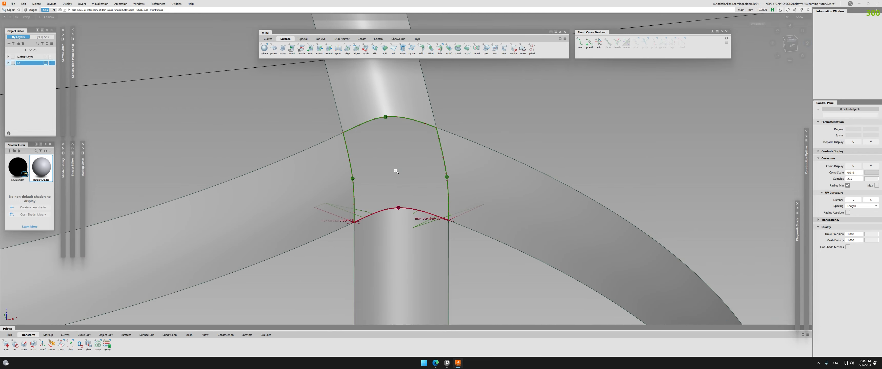
pyautogui.click(396, 171)
pyautogui.hotkey('ctrl', 'shift', 's')
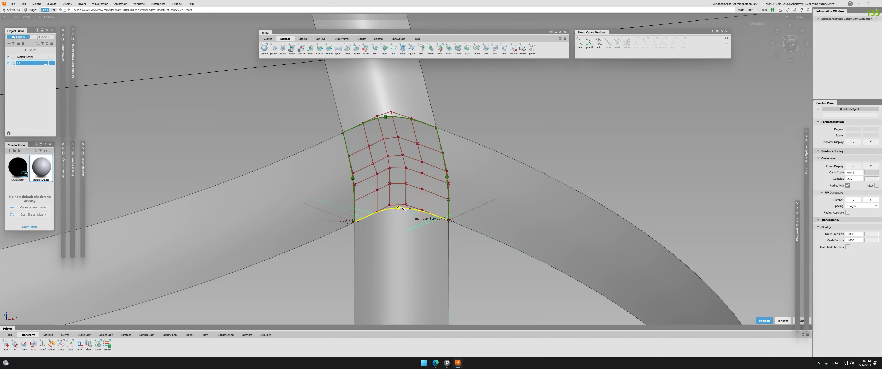
pyautogui.keyDown('alt'); pyautogui.keyDown('shift'); pyautogui.moveTo(401, 214); pyautogui.dragTo(395, 235); pyautogui.keyUp('shift'); pyautogui.keyUp('alt')
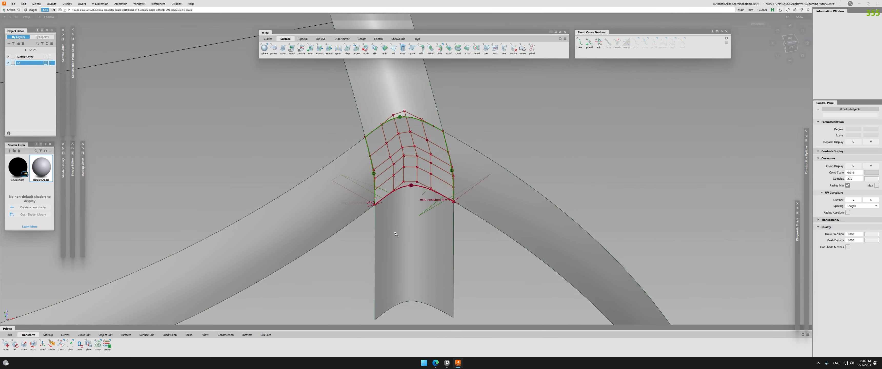
# - Align the corner patch's lower edge to the lower fillet surface with G2 continuity
pyautogui.hotkey('ctrl', 'a')
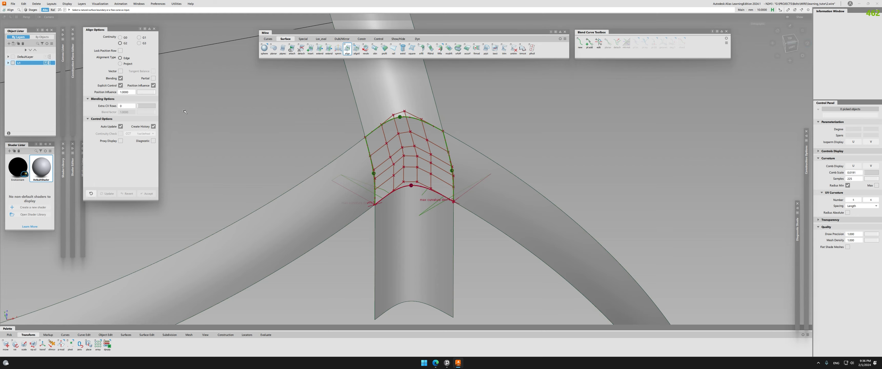
pyautogui.click(423, 187)
pyautogui.click(419, 213)
pyautogui.click(421, 189)
pyautogui.keyDown('alt'); pyautogui.keyDown('shift'); pyautogui.moveTo(376, 195); pyautogui.dragTo(327, 166); pyautogui.keyUp('shift'); pyautogui.keyUp('alt')
pyautogui.keyDown('alt'); pyautogui.keyDown('shift'); pyautogui.moveTo(327, 166); pyautogui.dragTo(356, 172, button='right'); pyautogui.keyUp('shift'); pyautogui.keyUp('alt')
pyautogui.press('Escape')
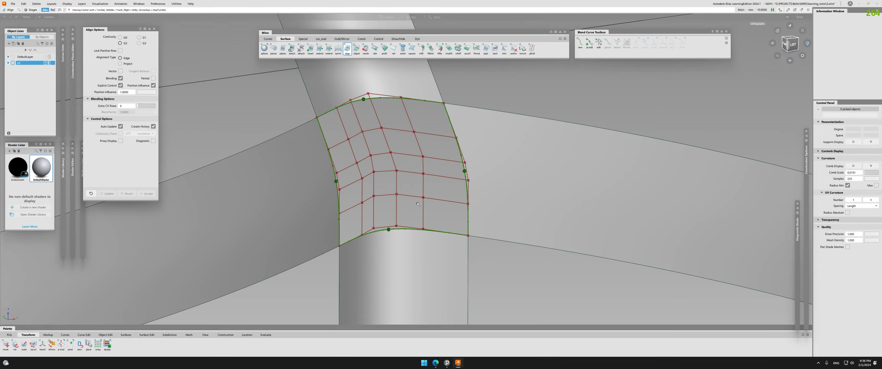
# - Show both strips' control vertices again and examine their flow into the aligned corner patch from several angles
pyautogui.click(271, 191)
pyautogui.moveTo(295, 185)
pyautogui.keyDown('alt'); pyautogui.keyDown('shift'); pyautogui.mouseDown()
pyautogui.moveTo(271, 191)
pyautogui.moveTo(305, 192)
pyautogui.mouseUp(); pyautogui.keyUp('shift'); pyautogui.keyUp('alt')
pyautogui.press('h')
pyautogui.click(478, 195)
pyautogui.press('h')
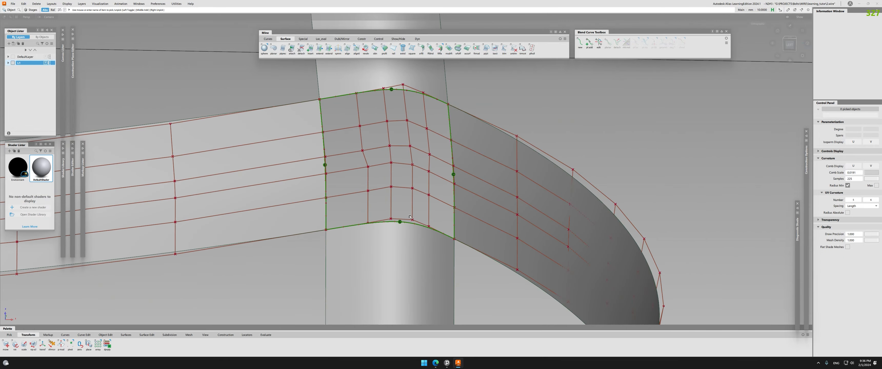
pyautogui.keyDown('alt'); pyautogui.keyDown('shift'); pyautogui.moveTo(478, 195); pyautogui.dragTo(424, 249); pyautogui.keyUp('shift'); pyautogui.keyUp('alt')
pyautogui.keyDown('alt'); pyautogui.keyDown('shift'); pyautogui.moveTo(429, 217); pyautogui.dragTo(368, 225); pyautogui.keyUp('shift'); pyautogui.keyUp('alt')
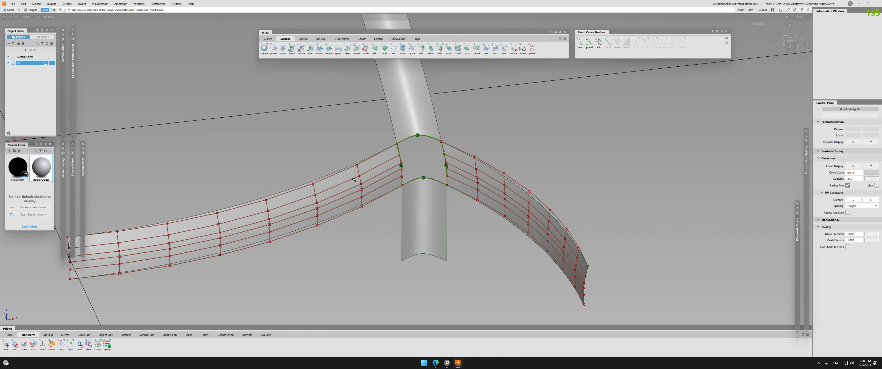
# - Clear the control vertex display and the continuity locators from the corner surfaces
pyautogui.hotkey('ctrl', 'z')
pyautogui.hotkey('ctrl', 'z')
pyautogui.hotkey('ctrl', 'z')
pyautogui.keyDown('alt'); pyautogui.keyDown('shift'); pyautogui.moveTo(420, 211); pyautogui.dragTo(360, 231); pyautogui.keyUp('shift'); pyautogui.keyUp('alt')
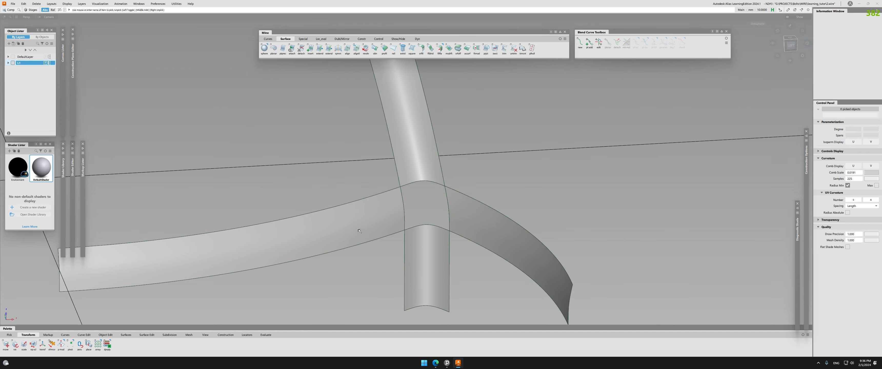
# - Delete the two side strips and the upper fillet surface, and bring back the hidden surfaces of the model
pyautogui.click(358, 230)
pyautogui.click(474, 215)
pyautogui.click(406, 167)
pyautogui.press('Delete')
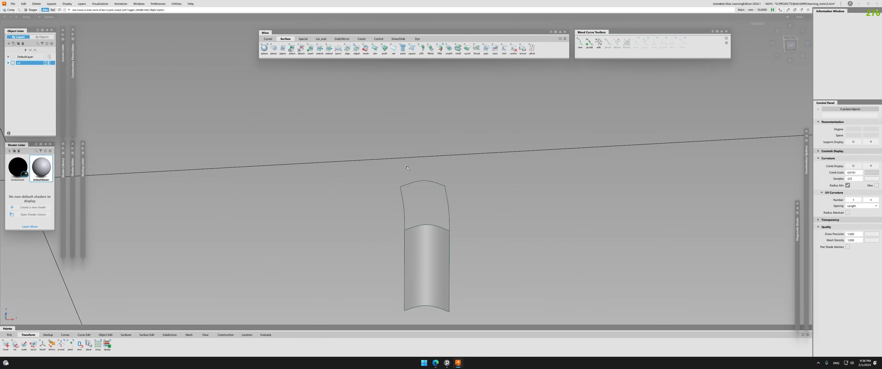
pyautogui.hotkey('ctrl', 'z')
# - Project the corner patch's side edges onto the adjoining side surfaces as curves on surface, using Normal projection
pyautogui.keyDown('alt'); pyautogui.keyDown('shift'); pyautogui.moveTo(439, 205); pyautogui.dragTo(474, 202, button='right'); pyautogui.keyUp('shift'); pyautogui.keyUp('alt')
pyautogui.keyDown('alt'); pyautogui.keyDown('shift'); pyautogui.moveTo(475, 202); pyautogui.dragTo(478, 165, button='middle'); pyautogui.keyUp('shift'); pyautogui.keyUp('alt')
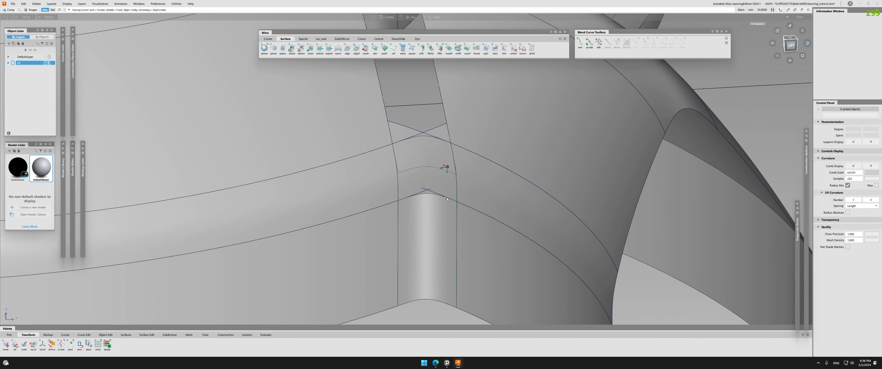
pyautogui.keyDown('alt'); pyautogui.keyDown('shift'); pyautogui.moveTo(477, 165); pyautogui.dragTo(490, 179); pyautogui.keyUp('shift'); pyautogui.keyUp('alt')
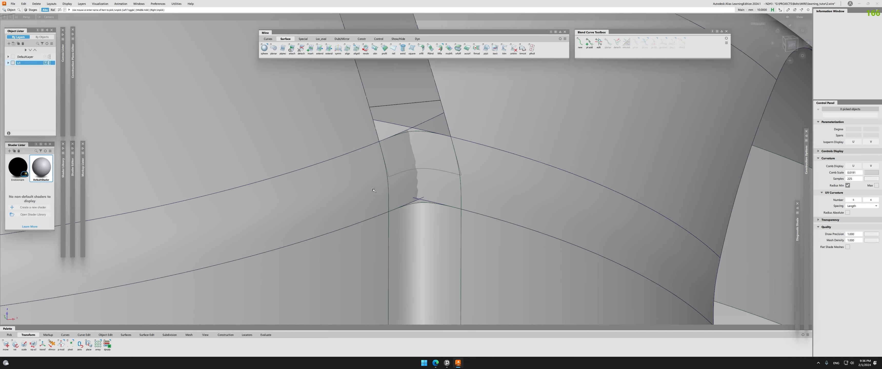
pyautogui.keyDown('alt'); pyautogui.keyDown('shift'); pyautogui.moveTo(359, 192); pyautogui.dragTo(388, 176); pyautogui.keyUp('shift'); pyautogui.keyUp('alt')
pyautogui.moveTo(421, 130); pyautogui.dragTo(445, 168)
pyautogui.keyDown('alt'); pyautogui.keyDown('shift'); pyautogui.moveTo(445, 168); pyautogui.dragTo(466, 167, button='right'); pyautogui.keyUp('shift'); pyautogui.keyUp('alt')
pyautogui.keyDown('alt'); pyautogui.keyDown('shift'); pyautogui.moveTo(466, 168); pyautogui.dragTo(404, 176, button='middle'); pyautogui.keyUp('shift'); pyautogui.keyUp('alt')
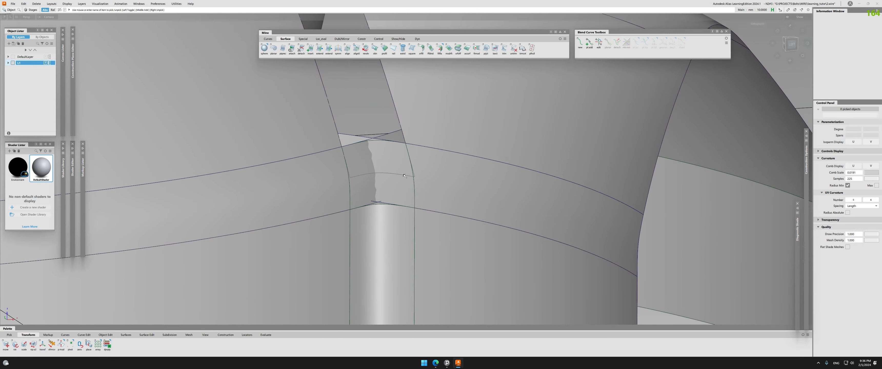
pyautogui.hotkey('ctrl', 'p')
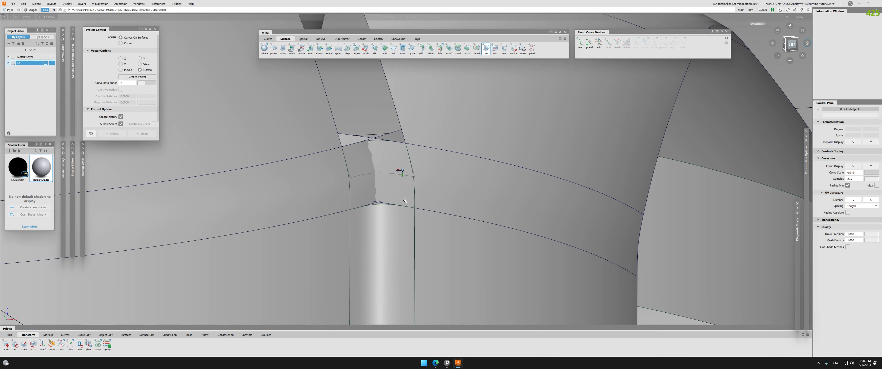
pyautogui.keyDown('alt'); pyautogui.keyDown('shift'); pyautogui.moveTo(404, 201); pyautogui.dragTo(418, 173, button='middle'); pyautogui.keyUp('shift'); pyautogui.keyUp('alt')
pyautogui.press('space')
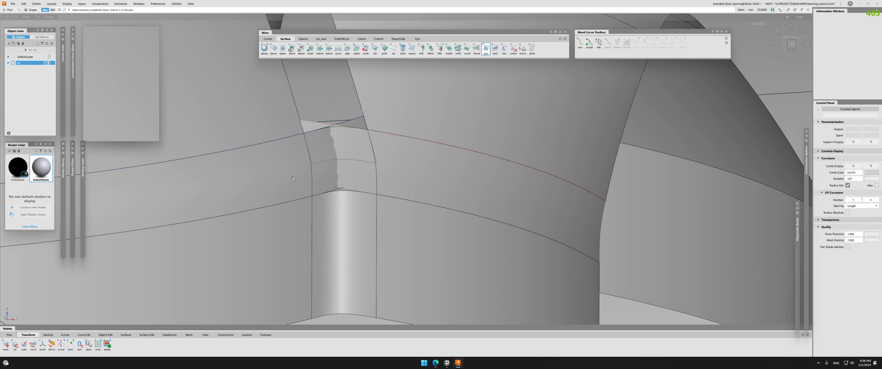
pyautogui.click(303, 198)
pyautogui.press('space')
# - Evaluate surface continuity along the corner patch's side edge and remove the check
pyautogui.hotkey('shift', 'c')
pyautogui.click(311, 177)
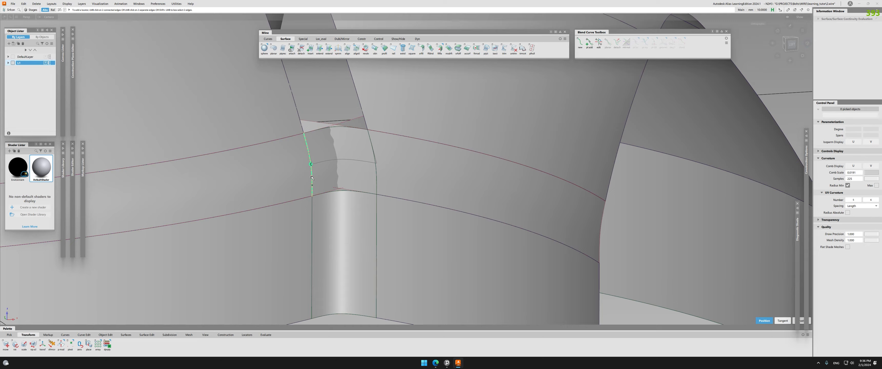
pyautogui.keyDown('alt'); pyautogui.keyDown('shift'); pyautogui.moveTo(378, 181); pyautogui.dragTo(325, 182); pyautogui.keyUp('shift'); pyautogui.keyUp('alt')
pyautogui.hotkey('ctrl', 'z')
# - Restore the upper fillet surface so that it spans the gap above the corner patch
pyautogui.click(325, 182)
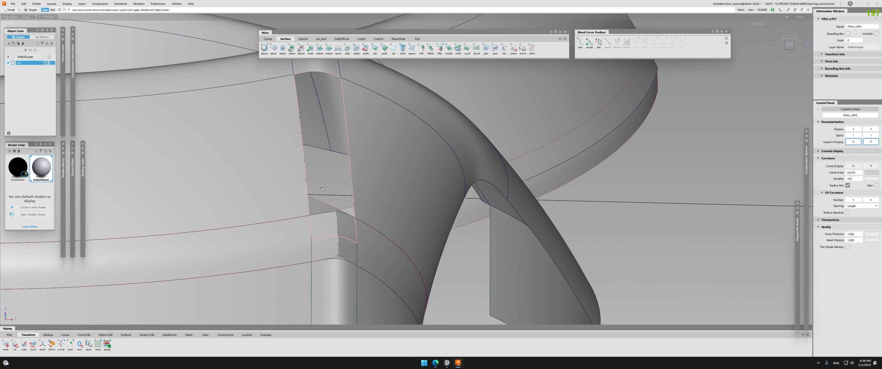
pyautogui.keyDown('ctrl'); pyautogui.keyDown('shift'); pyautogui.rightClick(319, 187); pyautogui.keyUp('shift'); pyautogui.keyUp('ctrl')
pyautogui.hotkey('ctrl', 'v')
pyautogui.keyDown('ctrl'); pyautogui.keyDown('shift'); pyautogui.rightClick(324, 182); pyautogui.keyUp('shift'); pyautogui.keyUp('ctrl')
pyautogui.keyDown('ctrl'); pyautogui.keyDown('shift'); pyautogui.moveTo(325, 216); pyautogui.dragTo(325, 216, button='right'); pyautogui.keyUp('shift'); pyautogui.keyUp('ctrl')
# - Project the corner patch's upper edge onto the upper fillet as a curve on surface, using Normal projection
pyautogui.keyDown('alt'); pyautogui.keyDown('shift'); pyautogui.moveTo(365, 199); pyautogui.dragTo(397, 172, button='right'); pyautogui.keyUp('shift'); pyautogui.keyUp('alt')
pyautogui.keyDown('alt'); pyautogui.keyDown('shift'); pyautogui.moveTo(397, 174); pyautogui.dragTo(362, 179, button='right'); pyautogui.keyUp('shift'); pyautogui.keyUp('alt')
pyautogui.keyDown('alt'); pyautogui.keyDown('shift'); pyautogui.moveTo(362, 180); pyautogui.dragTo(372, 180); pyautogui.keyUp('shift'); pyautogui.keyUp('alt')
pyautogui.keyDown('ctrl'); pyautogui.keyDown('shift'); pyautogui.moveTo(337, 220); pyautogui.dragTo(336, 233); pyautogui.keyUp('shift'); pyautogui.keyUp('ctrl')
pyautogui.click(336, 233)
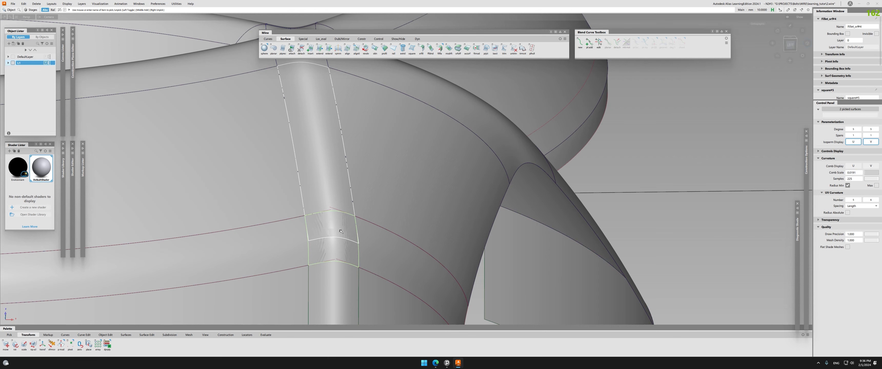
pyautogui.keyDown('alt'); pyautogui.keyDown('shift'); pyautogui.moveTo(332, 209); pyautogui.dragTo(347, 227); pyautogui.keyUp('shift'); pyautogui.keyUp('alt')
pyautogui.click(346, 222)
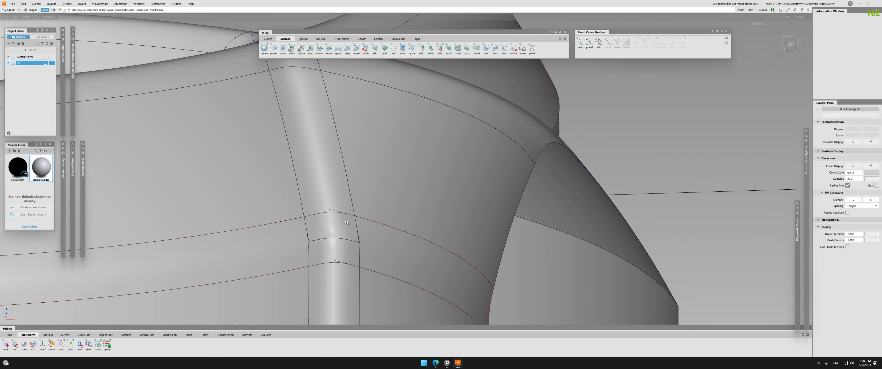
pyautogui.keyDown('ctrl'); pyautogui.keyDown('shift'); pyautogui.moveTo(347, 223); pyautogui.dragTo(326, 169, button='middle'); pyautogui.keyUp('shift'); pyautogui.keyUp('ctrl')
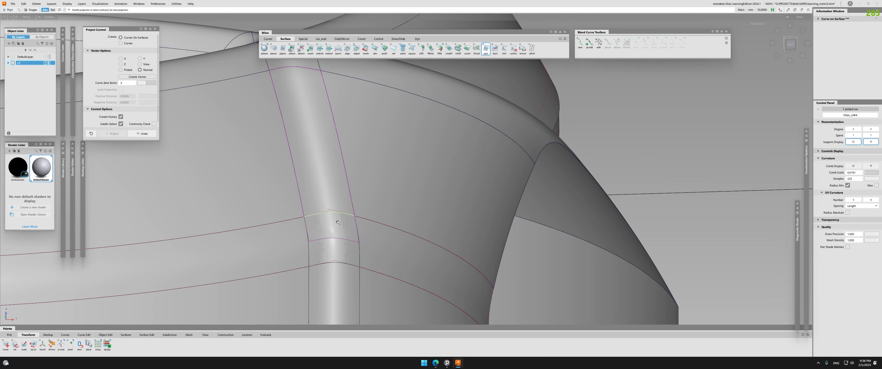
pyautogui.press('F12')
# - Isolate the upper fillet and corner patch, evaluate continuity across their shared edge, and undo the check and isolation
pyautogui.keyDown('alt'); pyautogui.keyDown('shift'); pyautogui.moveTo(343, 213); pyautogui.dragTo(338, 242); pyautogui.keyUp('shift'); pyautogui.keyUp('alt')
pyautogui.click(339, 248)
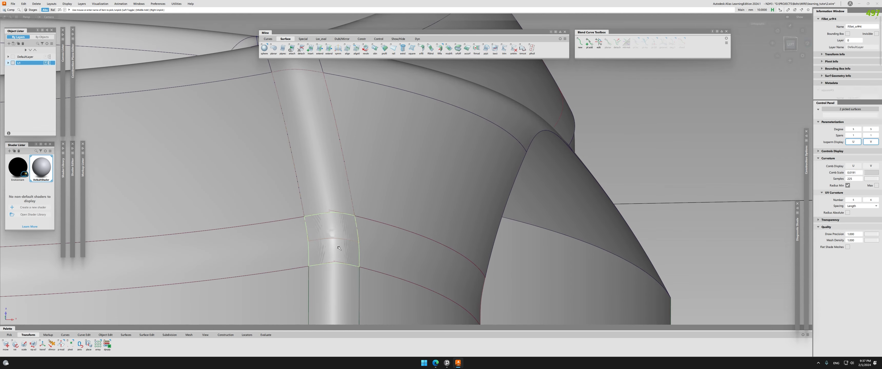
pyautogui.press('Return')
pyautogui.click(342, 217)
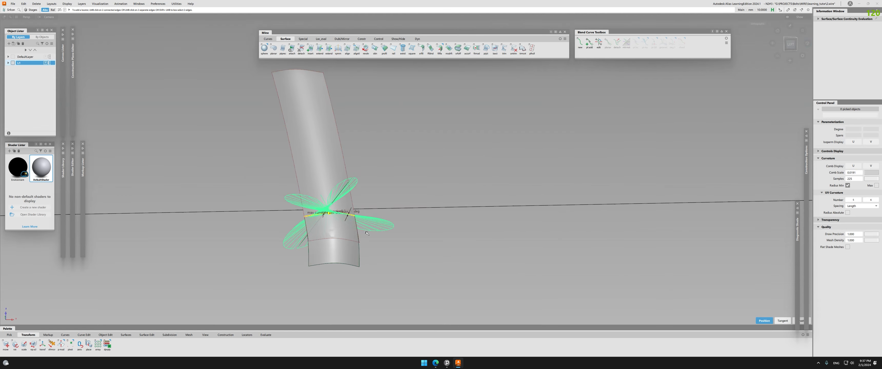
pyautogui.keyDown('alt'); pyautogui.keyDown('shift'); pyautogui.moveTo(342, 216); pyautogui.dragTo(314, 222); pyautogui.keyUp('shift'); pyautogui.keyUp('alt')
pyautogui.hotkey('ctrl', 'z')
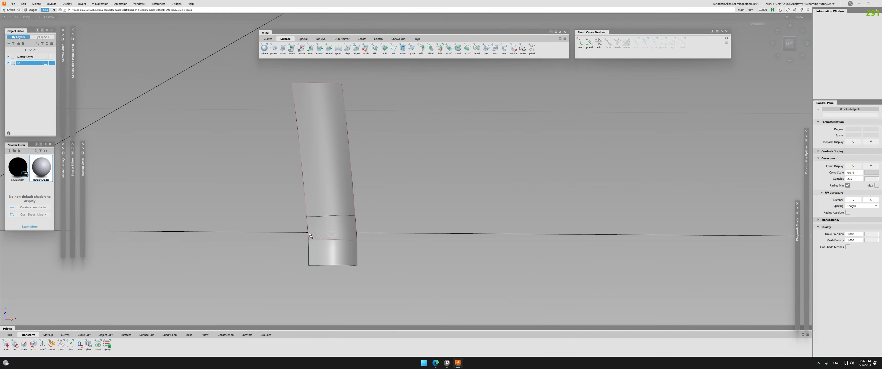
pyautogui.hotkey('ctrl', 'z')
# - Display the corner patch's control vertices within the full model and examine its transition into the surrounding surfaces
pyautogui.keyDown('alt'); pyautogui.keyDown('shift'); pyautogui.moveTo(344, 242); pyautogui.dragTo(317, 205); pyautogui.keyUp('shift'); pyautogui.keyUp('alt')
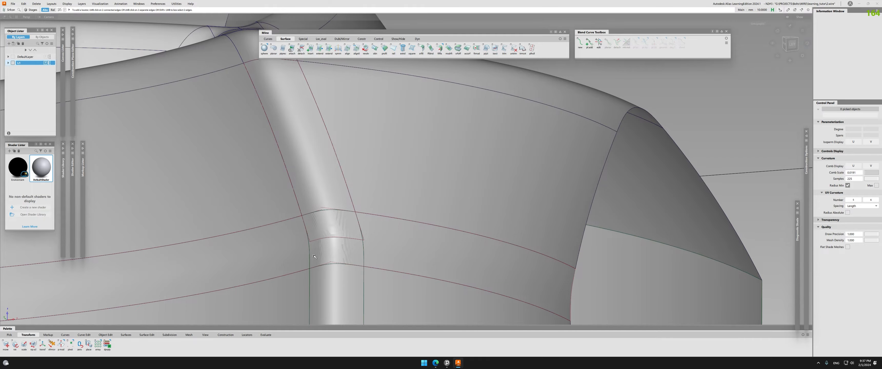
pyautogui.keyDown('alt'); pyautogui.keyDown('shift'); pyautogui.moveTo(291, 197); pyautogui.dragTo(298, 213); pyautogui.keyUp('shift'); pyautogui.keyUp('alt')
pyautogui.click(337, 241)
pyautogui.keyDown('alt'); pyautogui.keyDown('shift'); pyautogui.moveTo(337, 239); pyautogui.dragTo(371, 235); pyautogui.keyUp('shift'); pyautogui.keyUp('alt')
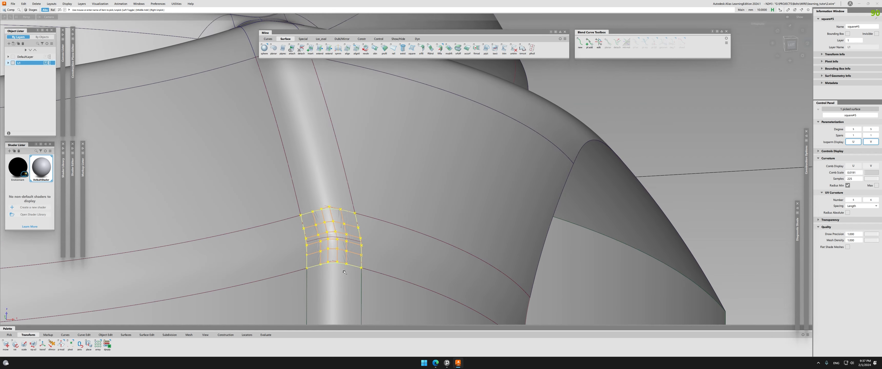
pyautogui.keyDown('alt'); pyautogui.keyDown('shift'); pyautogui.moveTo(320, 259); pyautogui.dragTo(248, 249); pyautogui.keyUp('shift'); pyautogui.keyUp('alt')
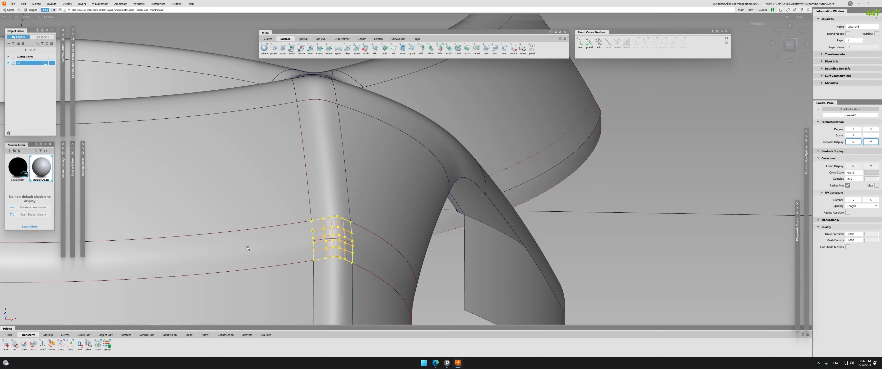
pyautogui.keyDown('alt'); pyautogui.keyDown('shift'); pyautogui.moveTo(333, 240); pyautogui.dragTo(356, 242, button='right'); pyautogui.keyUp('shift'); pyautogui.keyUp('alt')
pyautogui.keyDown('alt'); pyautogui.keyDown('shift'); pyautogui.moveTo(356, 242); pyautogui.dragTo(337, 255); pyautogui.keyUp('shift'); pyautogui.keyUp('alt')
pyautogui.click(334, 228)
pyautogui.click(334, 228)
pyautogui.keyDown('alt'); pyautogui.keyDown('shift'); pyautogui.moveTo(334, 229); pyautogui.dragTo(316, 237); pyautogui.keyUp('shift'); pyautogui.keyUp('alt')
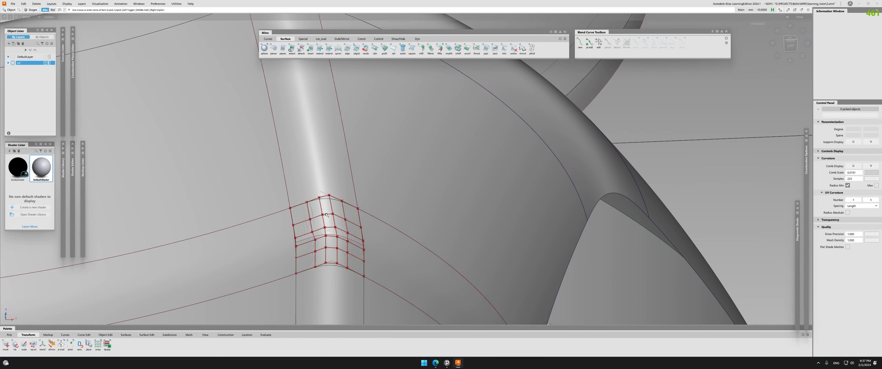
# - Use Trim Convert to rebuild the trimmed upper fillet above the corner patch as an untrimmed surface with U degree 7
pyautogui.keyDown('alt'); pyautogui.keyDown('shift'); pyautogui.moveTo(327, 214); pyautogui.dragTo(332, 135); pyautogui.keyUp('shift'); pyautogui.keyUp('alt')
pyautogui.click(332, 133)
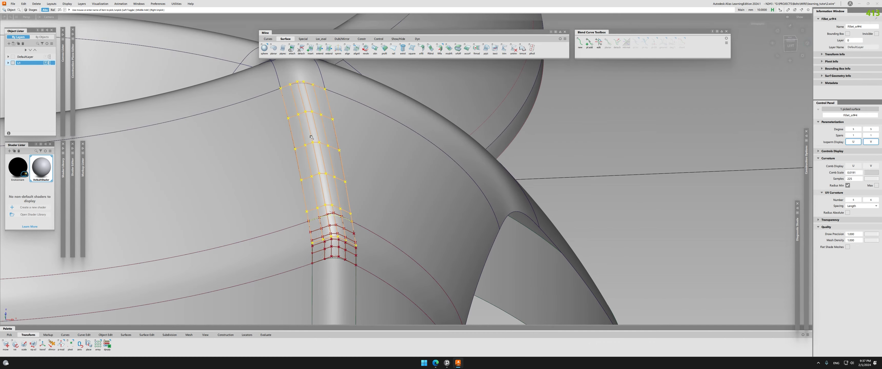
pyautogui.keyDown('alt'); pyautogui.keyDown('shift'); pyautogui.moveTo(274, 218); pyautogui.dragTo(253, 195); pyautogui.keyUp('shift'); pyautogui.keyUp('alt')
pyautogui.keyDown('alt'); pyautogui.keyDown('shift'); pyautogui.moveTo(253, 195); pyautogui.dragTo(269, 201, button='right'); pyautogui.keyUp('shift'); pyautogui.keyUp('alt')
pyautogui.keyDown('alt'); pyautogui.keyDown('shift'); pyautogui.moveTo(377, 192); pyautogui.dragTo(346, 193, button='right'); pyautogui.keyUp('shift'); pyautogui.keyUp('alt')
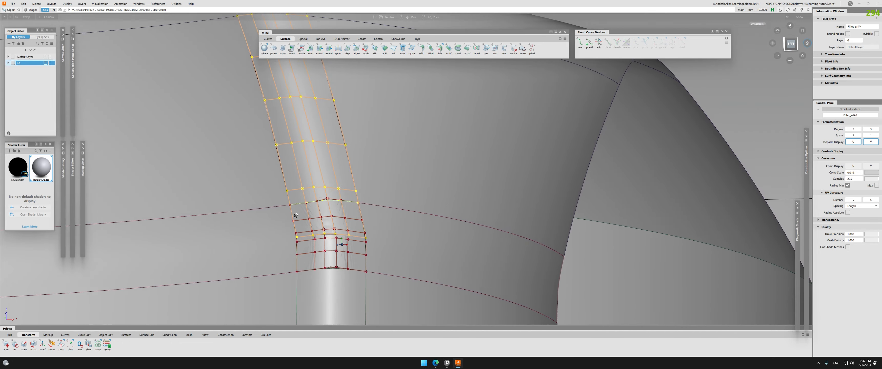
pyautogui.keyDown('alt'); pyautogui.keyDown('shift'); pyautogui.moveTo(346, 192); pyautogui.dragTo(278, 238); pyautogui.keyUp('shift'); pyautogui.keyUp('alt')
pyautogui.press('t')
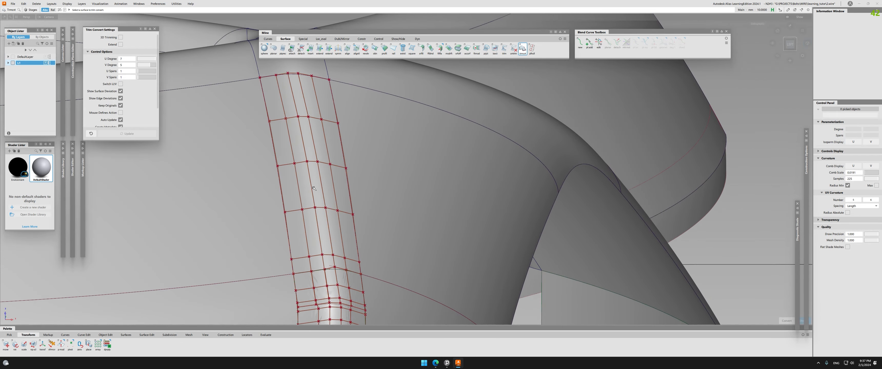
pyautogui.click(321, 243)
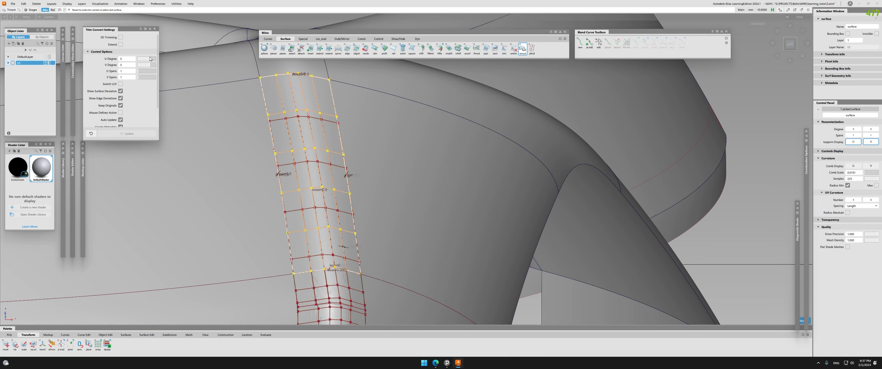
pyautogui.keyDown('alt'); pyautogui.keyDown('shift'); pyautogui.moveTo(361, 219); pyautogui.dragTo(373, 229); pyautogui.keyUp('shift'); pyautogui.keyUp('alt')
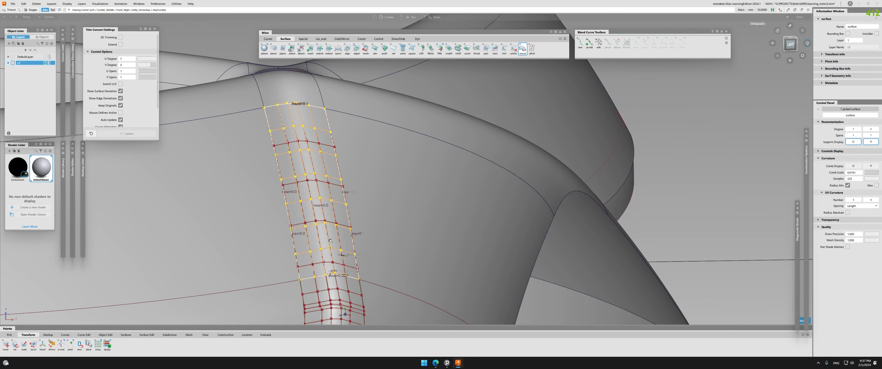
pyautogui.press('t')
# - Pick the original upper fillet from beneath its converted surface and try to delete it
pyautogui.keyDown('alt'); pyautogui.keyDown('shift'); pyautogui.moveTo(333, 279); pyautogui.dragTo(357, 230, button='middle'); pyautogui.keyUp('shift'); pyautogui.keyUp('alt')
pyautogui.press('q')
pyautogui.click(355, 198)
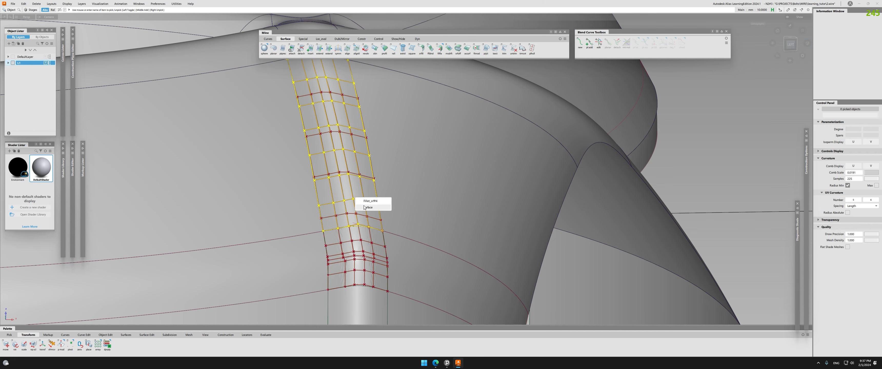
pyautogui.click(367, 208)
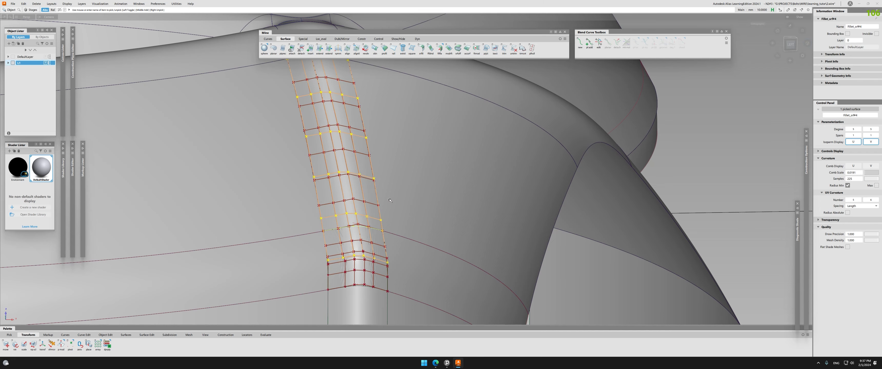
pyautogui.press('Delete')
# - Evaluate continuity along the side edges of the upper fillet and examine how the corner patch meets it
pyautogui.keyDown('alt'); pyautogui.keyDown('shift'); pyautogui.moveTo(389, 200); pyautogui.dragTo(392, 185, button='right'); pyautogui.keyUp('shift'); pyautogui.keyUp('alt')
pyautogui.keyDown('ctrl'); pyautogui.keyDown('shift'); pyautogui.moveTo(392, 186); pyautogui.dragTo(409, 172); pyautogui.keyUp('shift'); pyautogui.keyUp('ctrl')
pyautogui.keyDown('alt'); pyautogui.keyDown('shift'); pyautogui.moveTo(363, 187); pyautogui.dragTo(323, 183); pyautogui.keyUp('shift'); pyautogui.keyUp('alt')
pyautogui.keyDown('alt'); pyautogui.keyDown('shift'); pyautogui.moveTo(383, 206); pyautogui.dragTo(387, 216); pyautogui.keyUp('shift'); pyautogui.keyUp('alt')
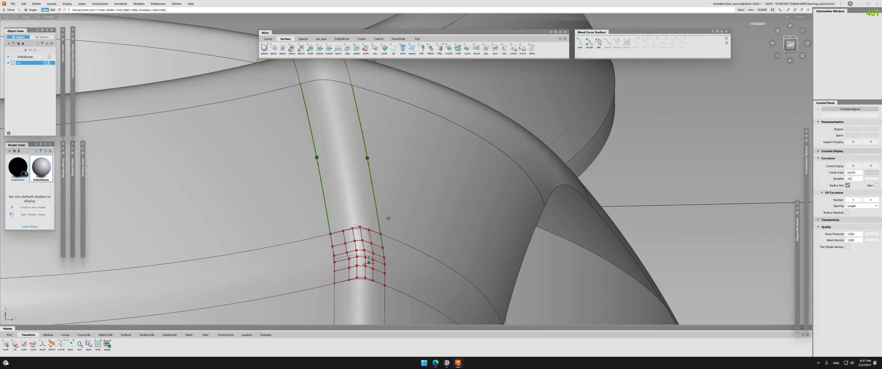
pyautogui.keyDown('alt'); pyautogui.keyDown('shift'); pyautogui.moveTo(388, 216); pyautogui.dragTo(392, 184, button='middle'); pyautogui.keyUp('shift'); pyautogui.keyUp('alt')
pyautogui.keyDown('ctrl'); pyautogui.keyDown('shift'); pyautogui.moveTo(393, 185); pyautogui.dragTo(393, 175); pyautogui.keyUp('shift'); pyautogui.keyUp('ctrl')
pyautogui.keyDown('alt'); pyautogui.keyDown('shift'); pyautogui.moveTo(380, 192); pyautogui.dragTo(376, 220, button='right'); pyautogui.keyUp('shift'); pyautogui.keyUp('alt')
pyautogui.click(392, 170)
pyautogui.click(391, 190)
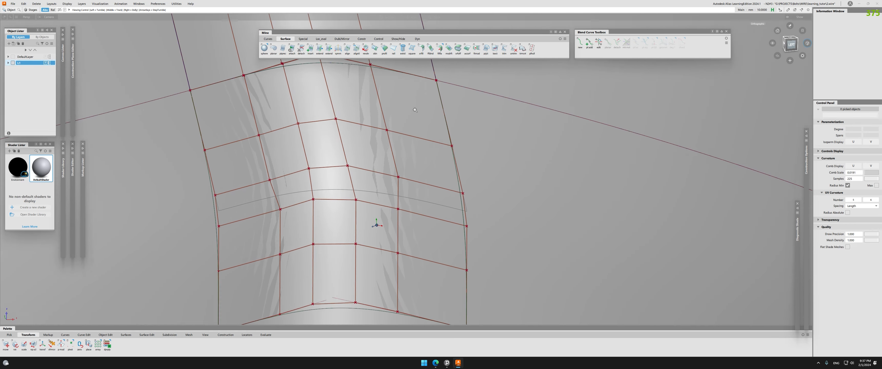
# - Examine the corner patch with its control vertices hidden and shown, and evaluate continuity along its side edges
pyautogui.keyDown('alt'); pyautogui.keyDown('shift'); pyautogui.moveTo(411, 116); pyautogui.dragTo(400, 229, button='middle'); pyautogui.keyUp('shift'); pyautogui.keyUp('alt')
pyautogui.keyDown('alt'); pyautogui.keyDown('shift'); pyautogui.moveTo(391, 185); pyautogui.dragTo(382, 260, button='right'); pyautogui.keyUp('shift'); pyautogui.keyUp('alt')
pyautogui.keyDown('alt'); pyautogui.keyDown('shift'); pyautogui.moveTo(382, 219); pyautogui.dragTo(394, 209); pyautogui.keyUp('shift'); pyautogui.keyUp('alt')
pyautogui.click(384, 168)
pyautogui.click(384, 168)
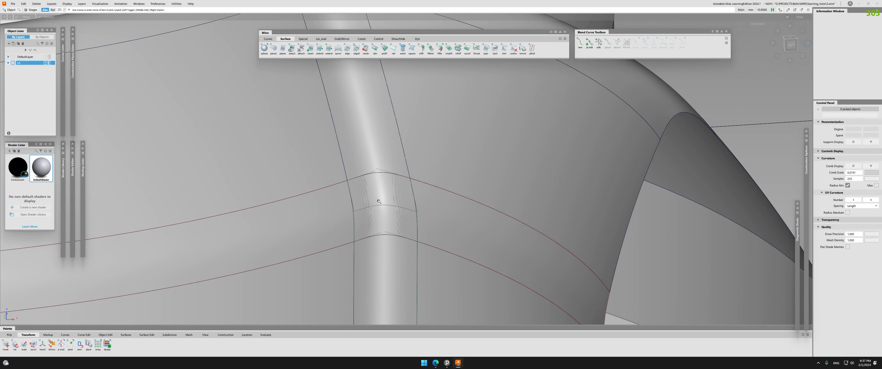
pyautogui.click(395, 218)
pyautogui.click(378, 219)
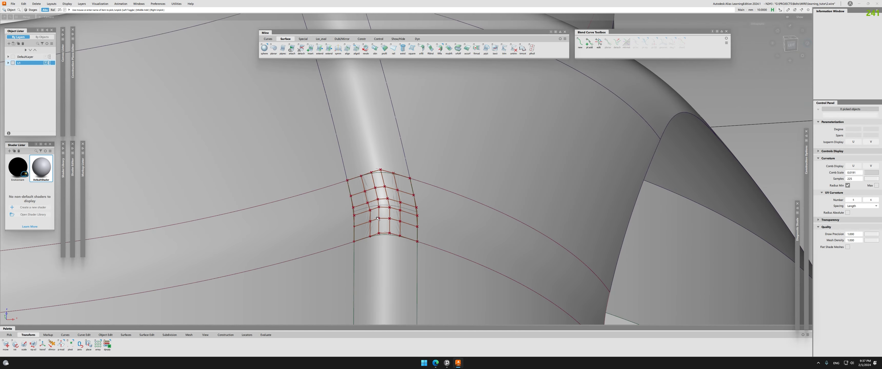
pyautogui.click(419, 224)
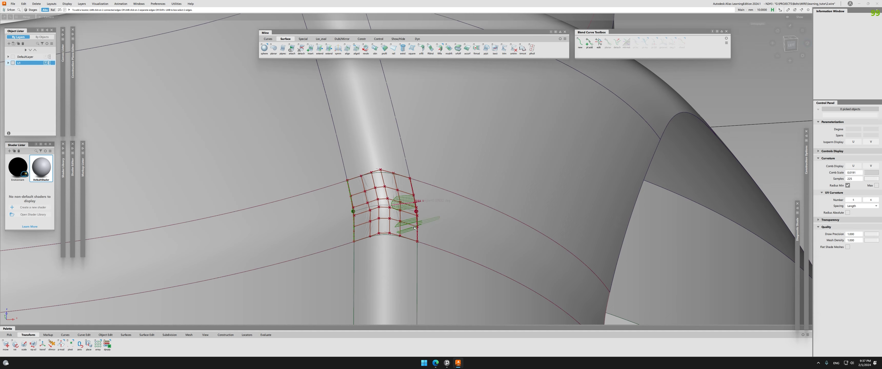
pyautogui.press('Escape')
# - Delete the existing corner patch between the upper and lower fillets
pyautogui.keyDown('alt'); pyautogui.keyDown('shift'); pyautogui.moveTo(365, 244); pyautogui.dragTo(383, 237); pyautogui.keyUp('shift'); pyautogui.keyUp('alt')
pyautogui.click(382, 216)
pyautogui.press('Delete')
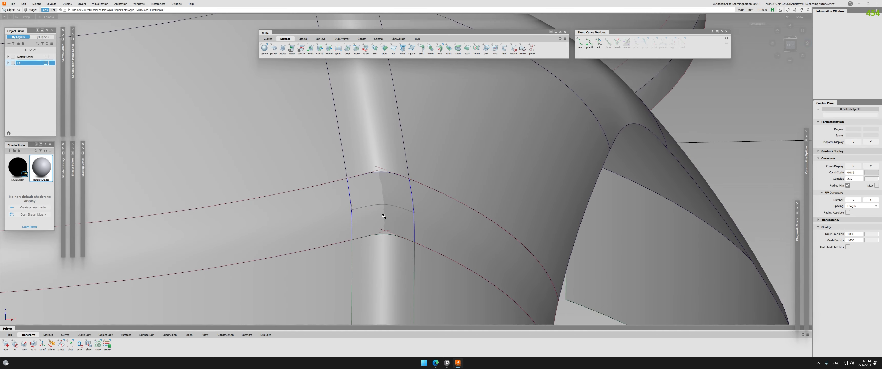
# - Use Trim Convert to rebuild the trimmed flange left of the corner as an untrimmed surface with U degree 7
pyautogui.keyDown('alt'); pyautogui.keyDown('shift'); pyautogui.moveTo(383, 217); pyautogui.dragTo(332, 207, button='right'); pyautogui.keyUp('shift'); pyautogui.keyUp('alt')
pyautogui.keyDown('alt'); pyautogui.keyDown('shift'); pyautogui.moveTo(332, 207); pyautogui.dragTo(329, 205); pyautogui.keyUp('shift'); pyautogui.keyUp('alt')
pyautogui.press('t')
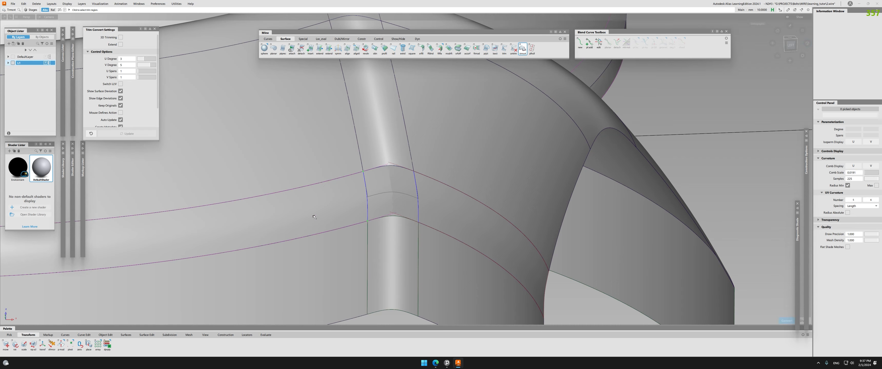
pyautogui.click(314, 217)
pyautogui.moveTo(144, 60); pyautogui.dragTo(157, 60)
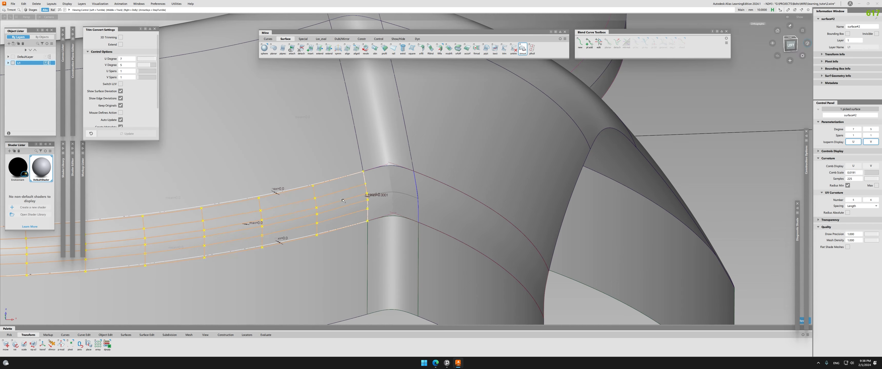
pyautogui.keyDown('alt'); pyautogui.keyDown('shift'); pyautogui.moveTo(344, 139); pyautogui.dragTo(370, 129); pyautogui.keyUp('shift'); pyautogui.keyUp('alt')
pyautogui.keyDown('alt'); pyautogui.keyDown('shift'); pyautogui.moveTo(438, 200); pyautogui.dragTo(407, 231, button='middle'); pyautogui.keyUp('shift'); pyautogui.keyUp('alt')
# - Convert the trimmed flange right of the corner to an untrimmed surface with the same settings
pyautogui.click(429, 218)
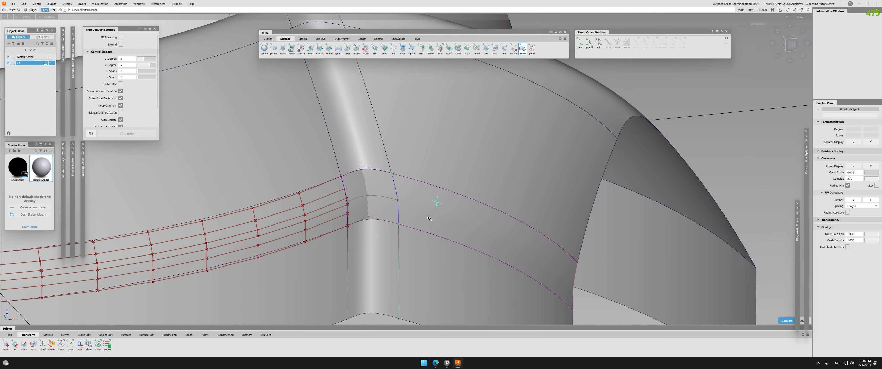
pyautogui.press('space')
pyautogui.keyDown('alt'); pyautogui.keyDown('shift'); pyautogui.moveTo(383, 173); pyautogui.dragTo(372, 198); pyautogui.keyUp('shift'); pyautogui.keyUp('alt')
pyautogui.keyDown('ctrl'); pyautogui.keyDown('shift'); pyautogui.moveTo(371, 198); pyautogui.dragTo(366, 224); pyautogui.keyUp('shift'); pyautogui.keyUp('ctrl')
pyautogui.click(379, 205)
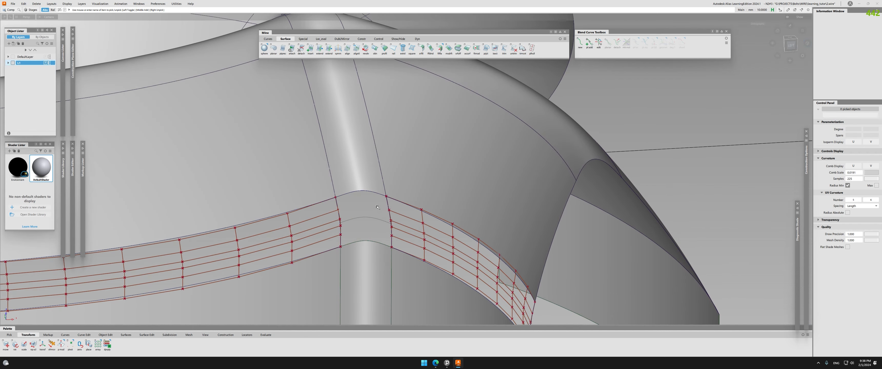
# - Align the left flange's lower and upper edges to the adjoining surfaces with G2 continuity, using Skew at the upper edge's start
pyautogui.keyDown('alt'); pyautogui.keyDown('shift'); pyautogui.moveTo(366, 224); pyautogui.dragTo(378, 207, button='middle'); pyautogui.keyUp('shift'); pyautogui.keyUp('alt')
pyautogui.keyDown('ctrl'); pyautogui.keyDown('shift'); pyautogui.moveTo(378, 206); pyautogui.dragTo(326, 226); pyautogui.keyUp('shift'); pyautogui.keyUp('ctrl')
pyautogui.click(333, 236)
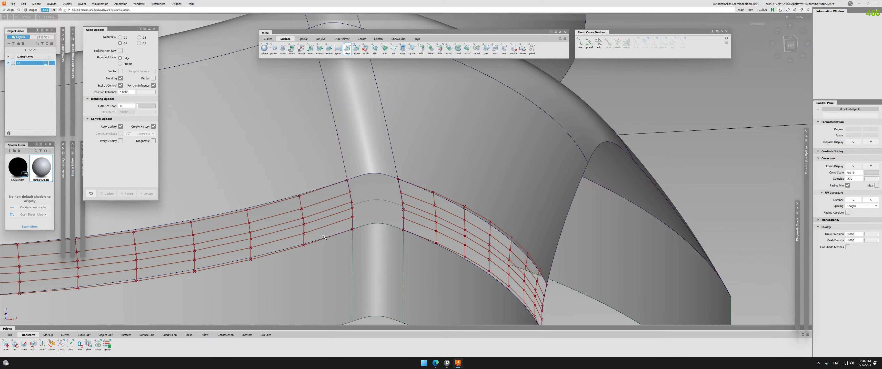
pyautogui.click(331, 237)
pyautogui.keyDown('alt'); pyautogui.keyDown('shift'); pyautogui.moveTo(239, 231); pyautogui.dragTo(275, 226, button='right'); pyautogui.keyUp('shift'); pyautogui.keyUp('alt')
pyautogui.keyDown('alt'); pyautogui.keyDown('shift'); pyautogui.moveTo(275, 225); pyautogui.dragTo(197, 214); pyautogui.keyUp('shift'); pyautogui.keyUp('alt')
pyautogui.keyDown('alt'); pyautogui.keyDown('shift'); pyautogui.moveTo(197, 214); pyautogui.dragTo(272, 137, button='middle'); pyautogui.keyUp('shift'); pyautogui.keyUp('alt')
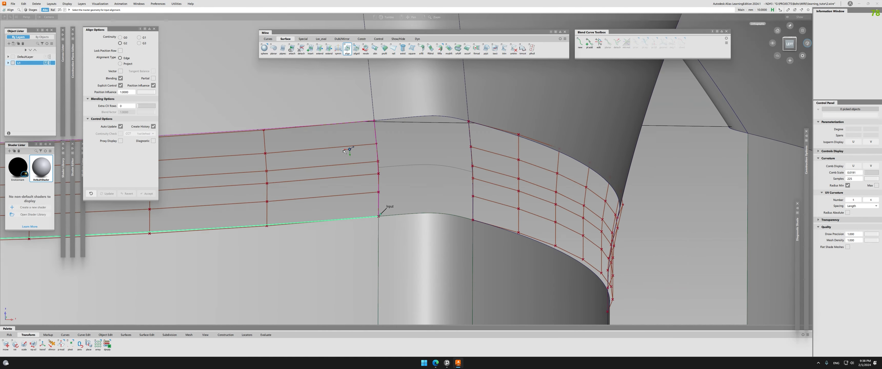
pyautogui.keyDown('alt'); pyautogui.keyDown('shift'); pyautogui.moveTo(272, 137); pyautogui.dragTo(291, 183); pyautogui.keyUp('shift'); pyautogui.keyUp('alt')
pyautogui.click(314, 218)
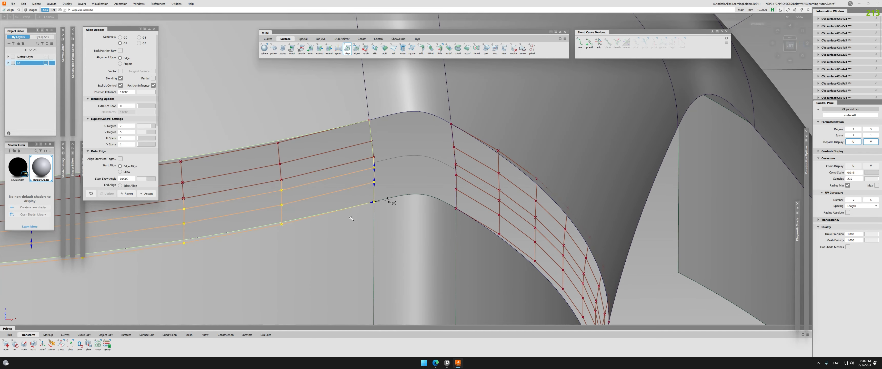
pyautogui.click(362, 122)
pyautogui.click(371, 118)
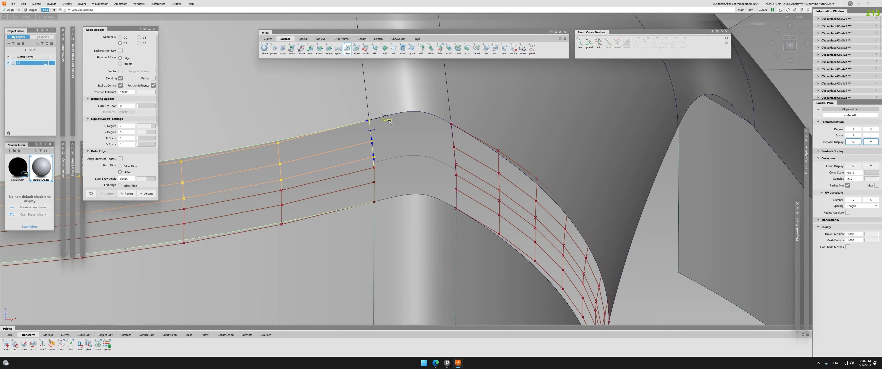
# - Align the right flange's lower and upper edges to the adjoining surfaces with G2 continuity and skewed ends
pyautogui.keyDown('alt'); pyautogui.keyDown('shift'); pyautogui.moveTo(479, 157); pyautogui.dragTo(453, 166); pyautogui.keyUp('shift'); pyautogui.keyUp('alt')
pyautogui.click(561, 228)
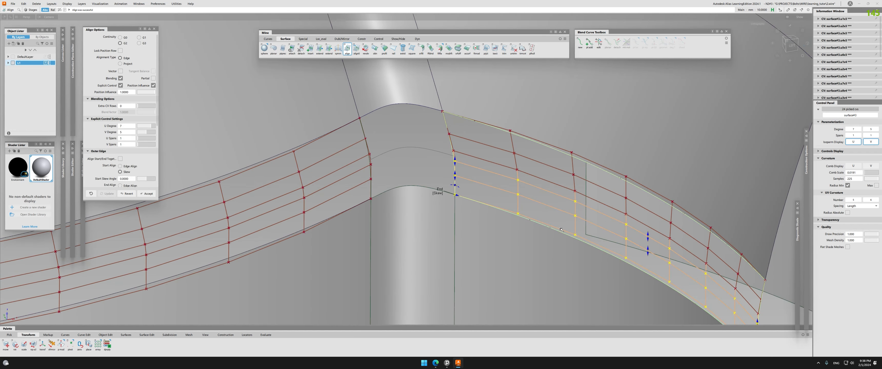
pyautogui.click(479, 123)
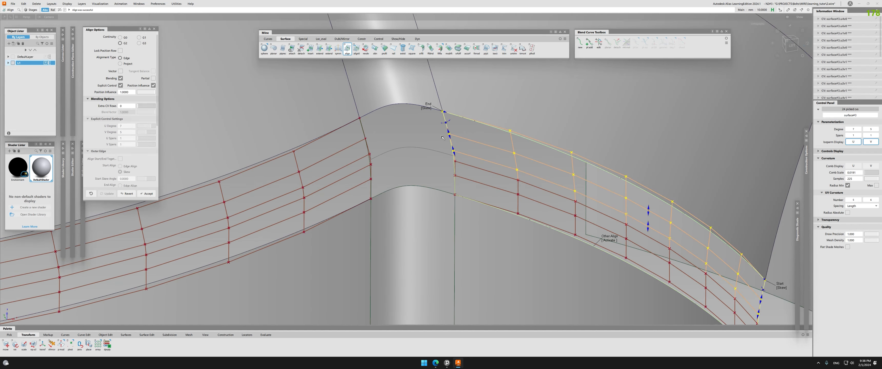
pyautogui.keyDown('alt'); pyautogui.keyDown('shift'); pyautogui.moveTo(425, 109); pyautogui.dragTo(344, 154); pyautogui.keyUp('shift'); pyautogui.keyUp('alt')
pyautogui.click(345, 163)
pyautogui.click(428, 161)
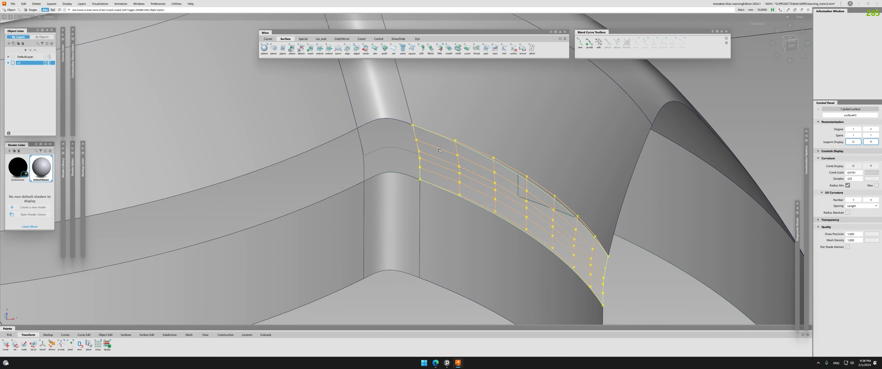
pyautogui.keyDown('alt'); pyautogui.keyDown('shift'); pyautogui.moveTo(428, 165); pyautogui.dragTo(367, 178); pyautogui.keyUp('shift'); pyautogui.keyUp('alt')
pyautogui.click(361, 181)
pyautogui.click(425, 185)
pyautogui.click(400, 122)
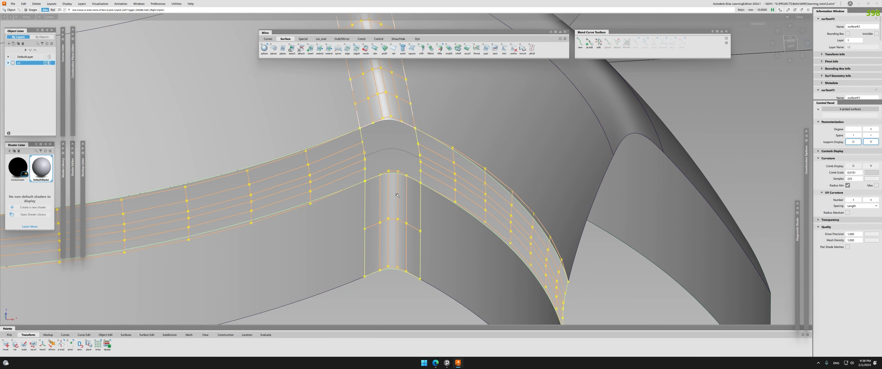
pyautogui.hotkey('alt', 'h')
pyautogui.press('s')
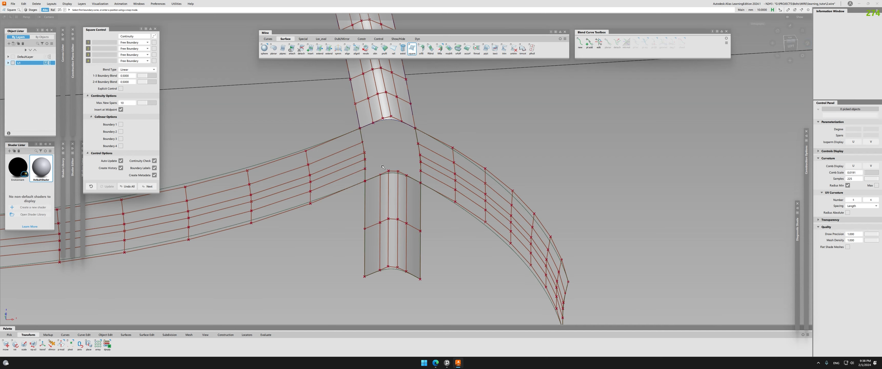
pyautogui.hotkey('alt', 's')
pyautogui.press('Escape')
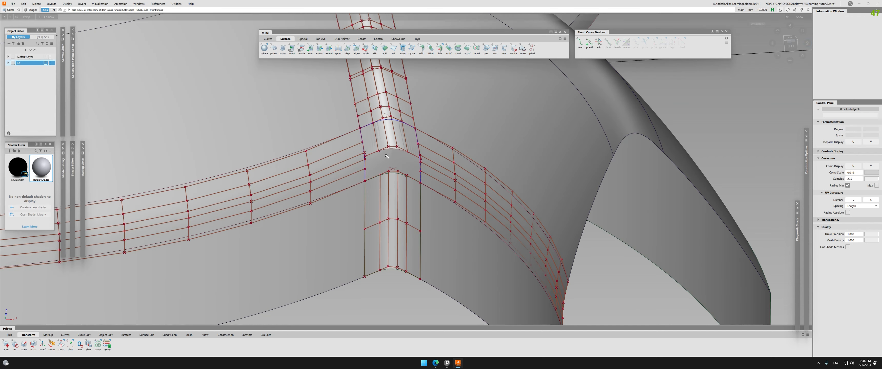
# - Delete the leftover original upper fillet and isolate the converted fillet, both flanges and the lower fillet around the corner
pyautogui.click(395, 137)
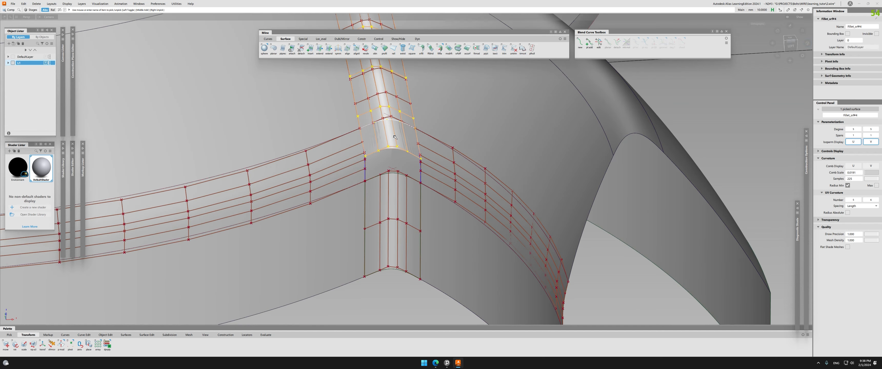
pyautogui.press('Delete')
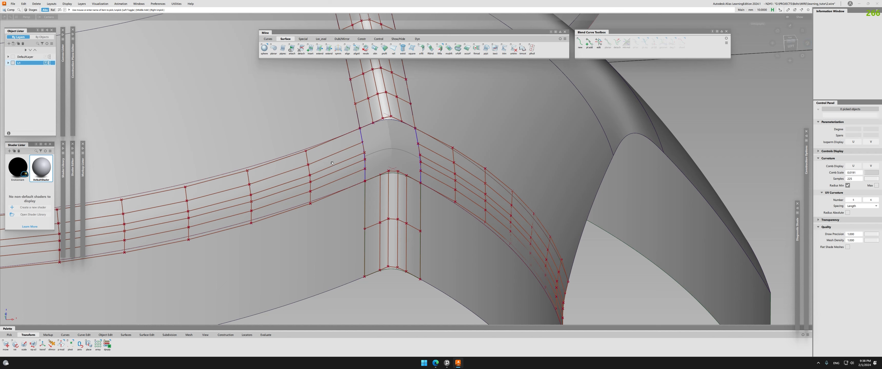
pyautogui.click(331, 163)
pyautogui.click(386, 101)
pyautogui.click(405, 194)
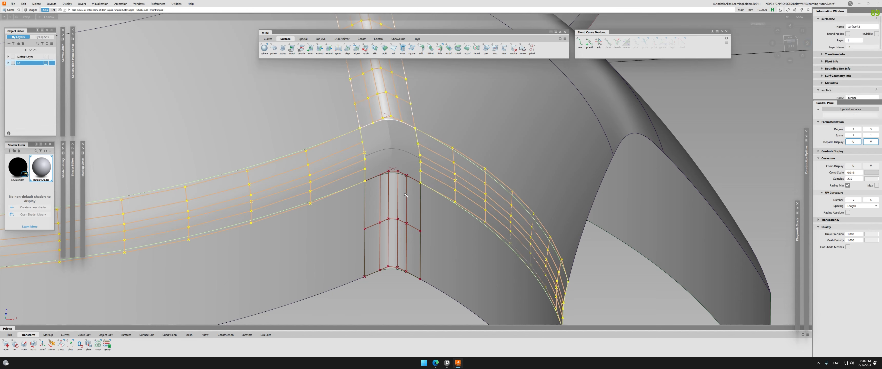
pyautogui.click(398, 201)
pyautogui.hotkey('alt', 'h')
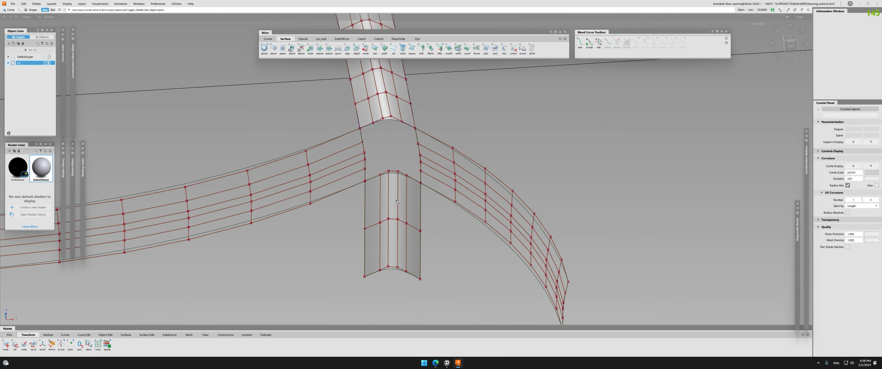
# - Fill the corner opening with a Square surface from its four surrounding edges, with G2 Curvature on all boundaries
pyautogui.press('s')
pyautogui.click(382, 174)
pyautogui.click(420, 157)
pyautogui.scroll(4, 350, 147)
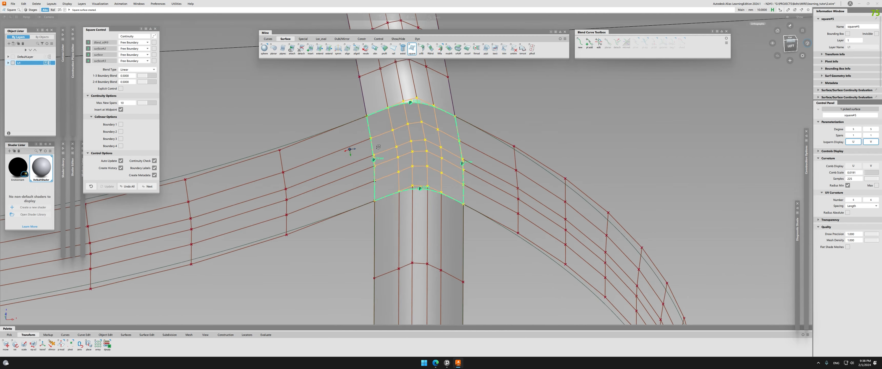
pyautogui.keyDown('alt'); pyautogui.keyDown('shift'); pyautogui.moveTo(350, 148); pyautogui.dragTo(342, 141); pyautogui.keyUp('shift'); pyautogui.keyUp('alt')
pyautogui.click(134, 36)
pyautogui.click(137, 59)
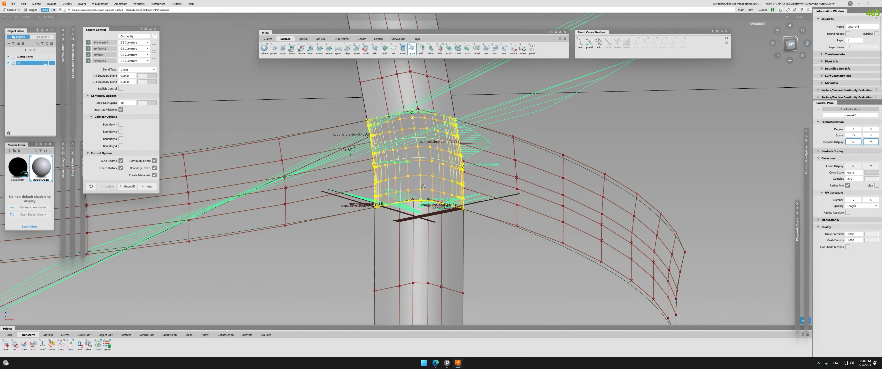
# - Turn on the colinear option for all four boundaries of the Square surface and switch Explicit Control
pyautogui.click(120, 124)
pyautogui.click(121, 132)
pyautogui.click(121, 139)
pyautogui.click(121, 146)
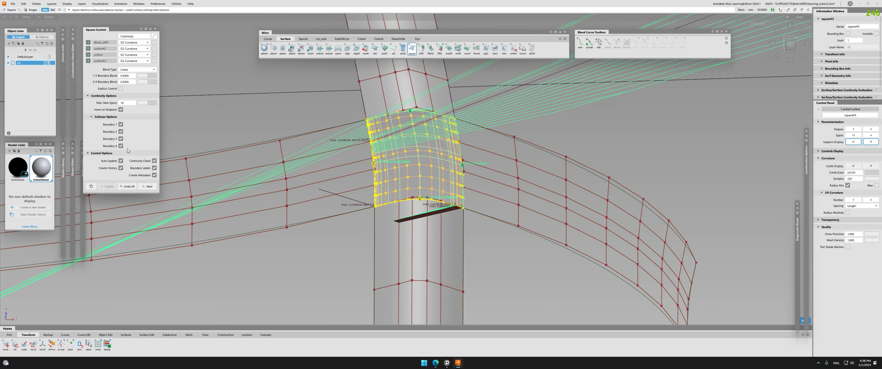
pyautogui.click(122, 89)
pyautogui.keyDown('alt'); pyautogui.keyDown('shift'); pyautogui.moveTo(350, 149); pyautogui.dragTo(435, 185); pyautogui.keyUp('shift'); pyautogui.keyUp('alt')
pyautogui.scroll(4, 350, 149)
# - Align the Square patch's lower edge to the adjoining edge of the lower fillet
pyautogui.click(347, 49)
pyautogui.click(457, 198)
pyautogui.click(419, 212)
pyautogui.click(448, 219)
pyautogui.scroll(-3, 449, 191)
pyautogui.scroll(4, 352, 147)
pyautogui.moveTo(352, 148)
pyautogui.keyDown('alt'); pyautogui.keyDown('shift'); pyautogui.mouseDown()
pyautogui.moveTo(570, 133)
pyautogui.moveTo(502, 158)
pyautogui.moveTo(499, 172)
pyautogui.moveTo(472, 185)
pyautogui.mouseUp(); pyautogui.keyUp('shift'); pyautogui.keyUp('alt')
pyautogui.click(514, 159)
pyautogui.click(516, 161)
pyautogui.press('space')
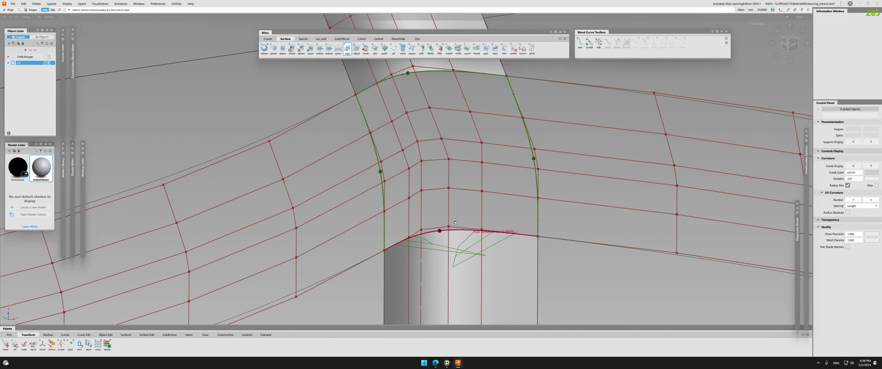
pyautogui.click(456, 230)
pyautogui.click(457, 237)
pyautogui.keyDown('alt'); pyautogui.keyDown('shift'); pyautogui.moveTo(417, 192); pyautogui.dragTo(418, 215); pyautogui.keyUp('shift'); pyautogui.keyUp('alt')
pyautogui.press('Escape')
# - Delete the left and right converted flanges and the converted upper fillet, keeping the Square patch and lower fillet
pyautogui.scroll(-2, 350, 181)
pyautogui.scroll(-4, 386, 216)
pyautogui.click(390, 228)
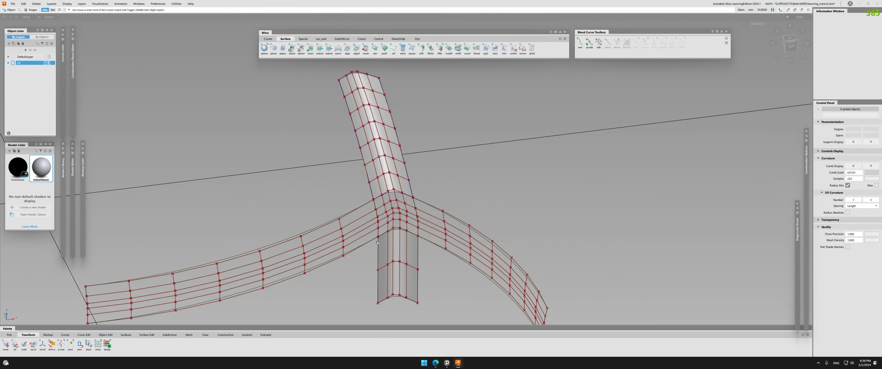
pyautogui.click(368, 241)
pyautogui.click(411, 240)
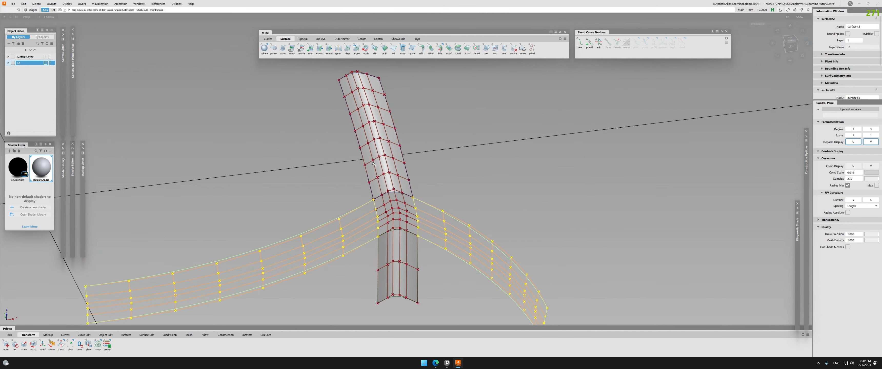
pyautogui.press('Delete')
pyautogui.click(378, 157)
pyautogui.press('Delete')
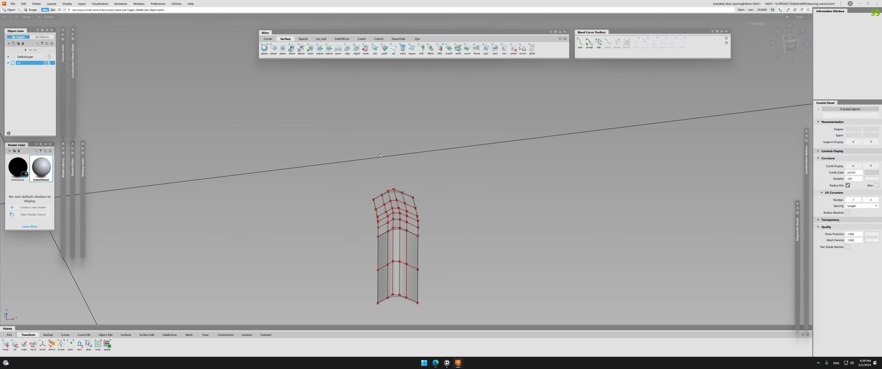
# - Bring the hidden original surfaces back into view and check surface continuity around the Square patch
pyautogui.hotkey('alt', 'v')
pyautogui.keyDown('alt'); pyautogui.keyDown('shift'); pyautogui.moveTo(396, 236); pyautogui.dragTo(437, 209, button='right'); pyautogui.keyUp('shift'); pyautogui.keyUp('alt')
pyautogui.hotkey('ctrl', 'shift', 'c')
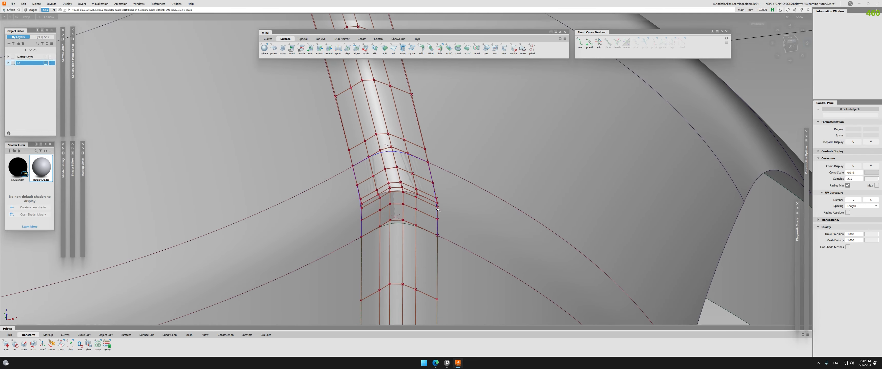
pyautogui.click(437, 209)
pyautogui.keyDown('alt'); pyautogui.keyDown('shift'); pyautogui.moveTo(437, 209); pyautogui.dragTo(412, 233); pyautogui.keyUp('shift'); pyautogui.keyUp('alt')
pyautogui.keyDown('alt'); pyautogui.keyDown('shift'); pyautogui.moveTo(361, 256); pyautogui.dragTo(380, 212); pyautogui.keyUp('shift'); pyautogui.keyUp('alt')
pyautogui.keyDown('alt'); pyautogui.keyDown('shift'); pyautogui.moveTo(380, 212); pyautogui.dragTo(393, 136, button='right'); pyautogui.keyUp('shift'); pyautogui.keyUp('alt')
pyautogui.keyDown('alt'); pyautogui.keyDown('shift'); pyautogui.moveTo(393, 136); pyautogui.dragTo(407, 189, button='middle'); pyautogui.keyUp('shift'); pyautogui.keyUp('alt')
pyautogui.keyDown('alt'); pyautogui.keyDown('shift'); pyautogui.moveTo(407, 189); pyautogui.dragTo(419, 170); pyautogui.keyUp('shift'); pyautogui.keyUp('alt')
pyautogui.keyDown('alt'); pyautogui.keyDown('shift'); pyautogui.moveTo(419, 170); pyautogui.dragTo(381, 171, button='right'); pyautogui.keyUp('shift'); pyautogui.keyUp('alt')
pyautogui.keyDown('alt'); pyautogui.keyDown('shift'); pyautogui.moveTo(381, 172); pyautogui.dragTo(406, 187); pyautogui.keyUp('shift'); pyautogui.keyUp('alt')
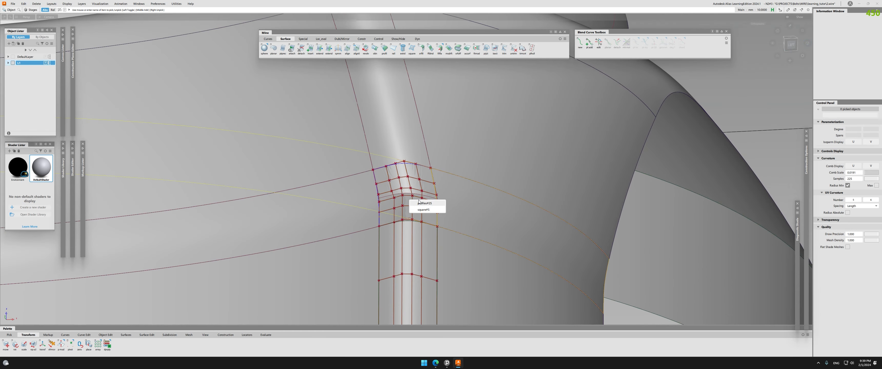
# - Trim the overlapping flange back to the corner patch and discard the region lying over it
pyautogui.press('t')
pyautogui.click(490, 213)
pyautogui.press('d')
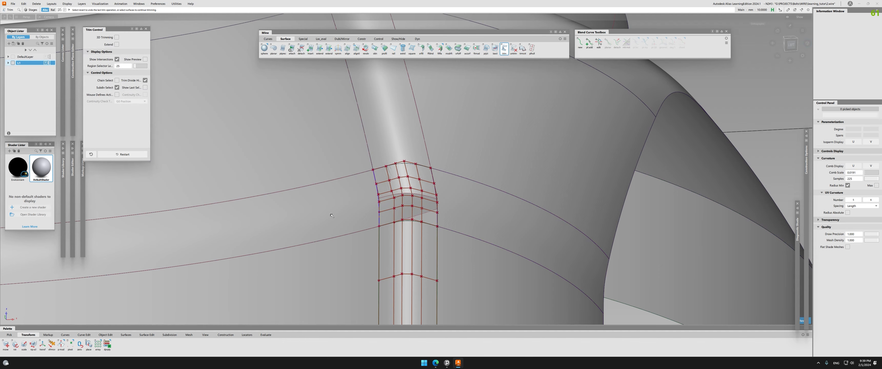
pyautogui.press('d')
pyautogui.keyDown('alt'); pyautogui.keyDown('shift'); pyautogui.moveTo(416, 219); pyautogui.dragTo(406, 237); pyautogui.keyUp('shift'); pyautogui.keyUp('alt')
pyautogui.click(406, 238)
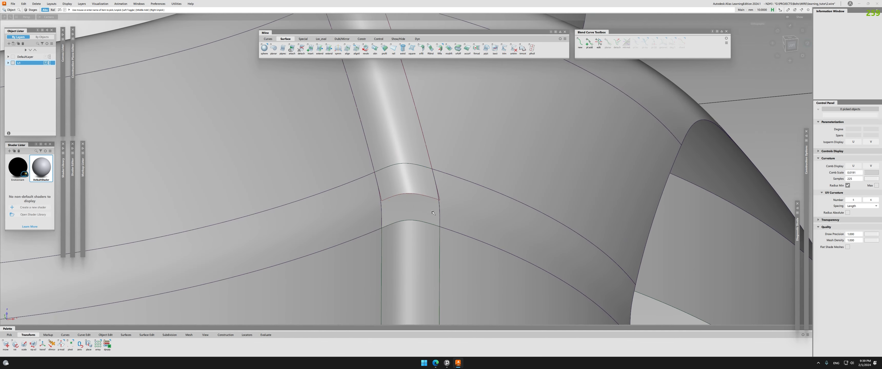
# - Check surface continuity along the corner patch's upper edge against the original upper fillet
pyautogui.keyDown('alt'); pyautogui.keyDown('shift'); pyautogui.moveTo(403, 175); pyautogui.dragTo(390, 137); pyautogui.keyUp('shift'); pyautogui.keyUp('alt')
pyautogui.click(389, 137)
pyautogui.press('s')
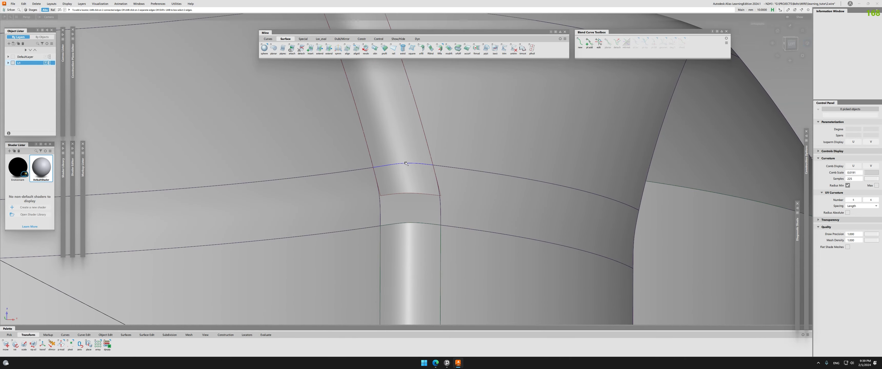
pyautogui.click(406, 163)
pyautogui.keyDown('alt'); pyautogui.keyDown('shift'); pyautogui.moveTo(406, 186); pyautogui.dragTo(419, 207); pyautogui.keyUp('shift'); pyautogui.keyUp('alt')
pyautogui.press('d')
pyautogui.click(423, 220)
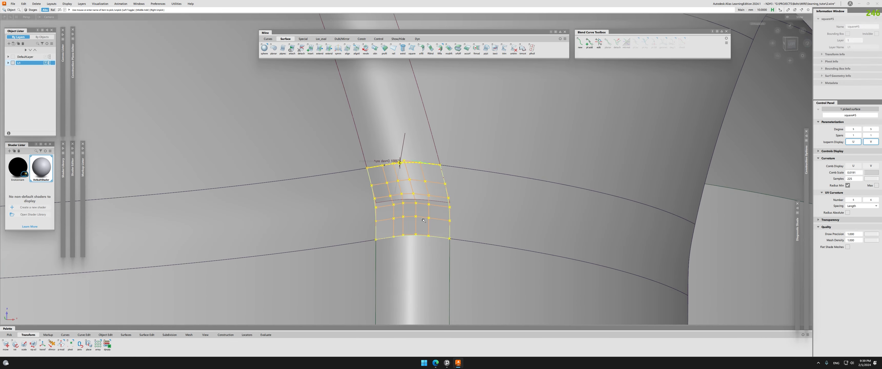
pyautogui.keyDown('alt'); pyautogui.keyDown('shift'); pyautogui.moveTo(408, 174); pyautogui.dragTo(412, 207); pyautogui.keyUp('shift'); pyautogui.keyUp('alt')
pyautogui.press('s')
pyautogui.click(405, 163)
pyautogui.moveTo(406, 182)
pyautogui.keyDown('alt'); pyautogui.keyDown('shift'); pyautogui.mouseDown()
pyautogui.moveTo(404, 206)
pyautogui.moveTo(398, 179)
pyautogui.mouseUp(); pyautogui.keyUp('shift'); pyautogui.keyUp('alt')
# - Trim the original upper fillet at the corner patch's upper edge and check continuity across that edge
pyautogui.press('t')
pyautogui.click(392, 122)
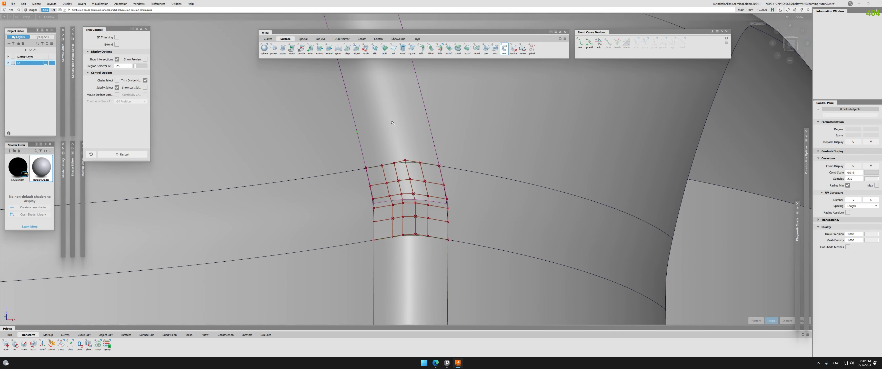
pyautogui.keyDown('alt'); pyautogui.keyDown('shift'); pyautogui.moveTo(383, 204); pyautogui.dragTo(406, 202, button='right'); pyautogui.keyUp('shift'); pyautogui.keyUp('alt')
pyautogui.keyDown('alt'); pyautogui.keyDown('shift'); pyautogui.moveTo(383, 185); pyautogui.dragTo(396, 192); pyautogui.keyUp('shift'); pyautogui.keyUp('alt')
pyautogui.press('s')
pyautogui.click(389, 155)
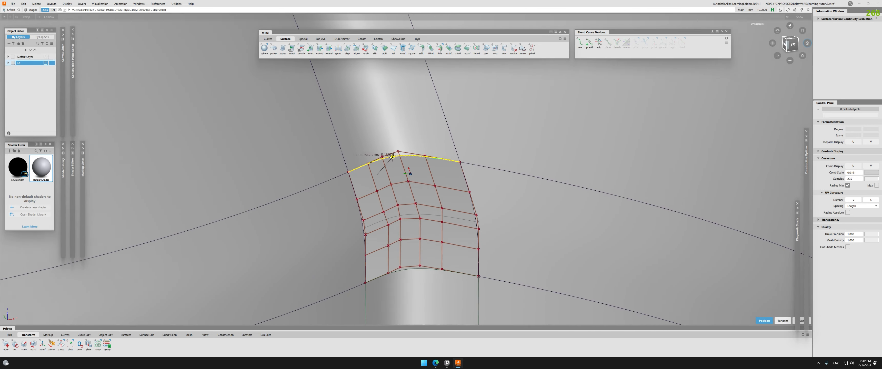
# - Check surface continuity along the side and lower edges of the corner patch
pyautogui.keyDown('alt'); pyautogui.keyDown('shift'); pyautogui.moveTo(356, 171); pyautogui.dragTo(373, 173, button='right'); pyautogui.keyUp('shift'); pyautogui.keyUp('alt')
pyautogui.moveTo(361, 173)
pyautogui.keyDown('alt'); pyautogui.keyDown('shift'); pyautogui.mouseDown()
pyautogui.moveTo(369, 178)
pyautogui.moveTo(352, 223)
pyautogui.moveTo(370, 175)
pyautogui.mouseUp(); pyautogui.keyUp('shift'); pyautogui.keyUp('alt')
pyautogui.click(341, 199)
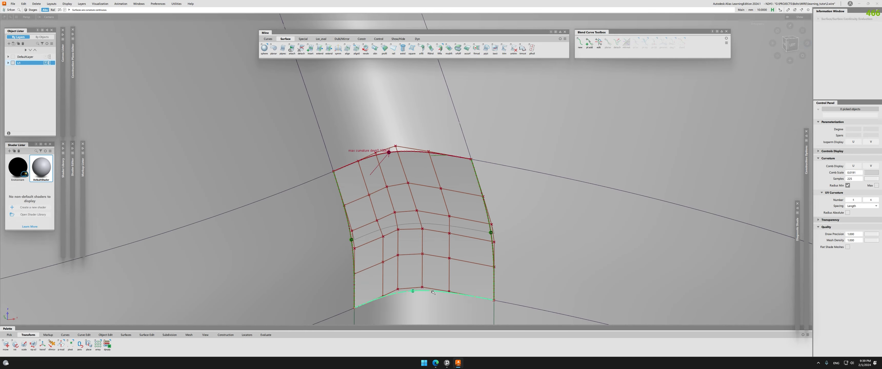
pyautogui.keyDown('alt'); pyautogui.keyDown('shift'); pyautogui.moveTo(399, 144); pyautogui.dragTo(410, 158); pyautogui.keyUp('shift'); pyautogui.keyUp('alt')
pyautogui.keyDown('alt'); pyautogui.keyDown('shift'); pyautogui.moveTo(410, 157); pyautogui.dragTo(394, 163, button='right'); pyautogui.keyUp('shift'); pyautogui.keyUp('alt')
pyautogui.keyDown('alt'); pyautogui.keyDown('shift'); pyautogui.moveTo(394, 163); pyautogui.dragTo(395, 225, button='middle'); pyautogui.keyUp('shift'); pyautogui.keyUp('alt')
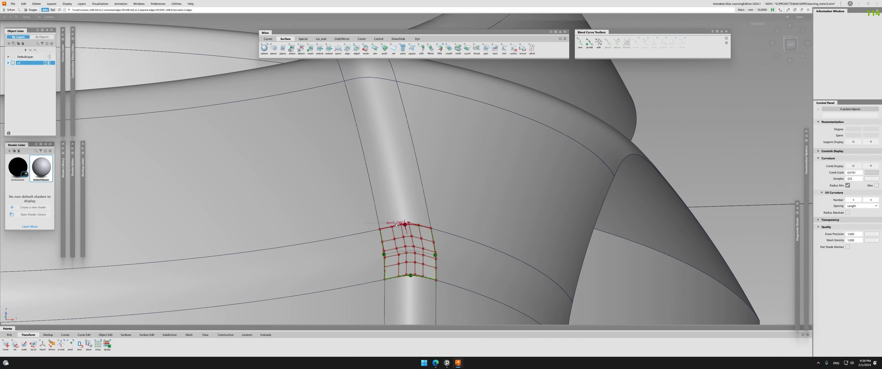
# - Convert the trimmed upper fillet into a natural untrimmed surface with Trim Convert
pyautogui.click(406, 214)
pyautogui.click(391, 193)
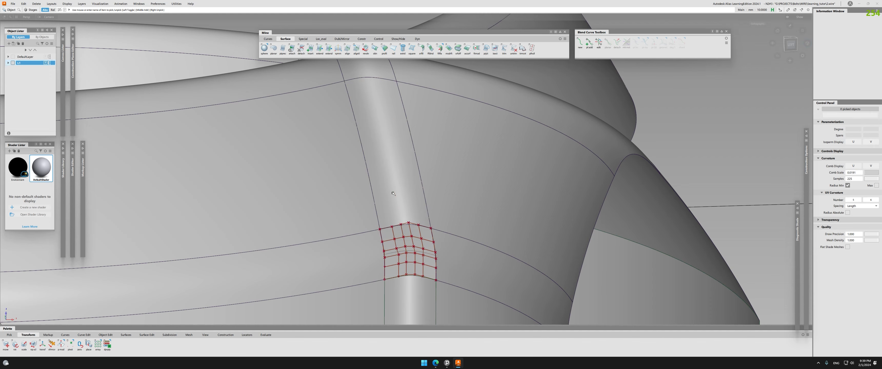
pyautogui.hotkey('ctrl', 't')
pyautogui.click(393, 194)
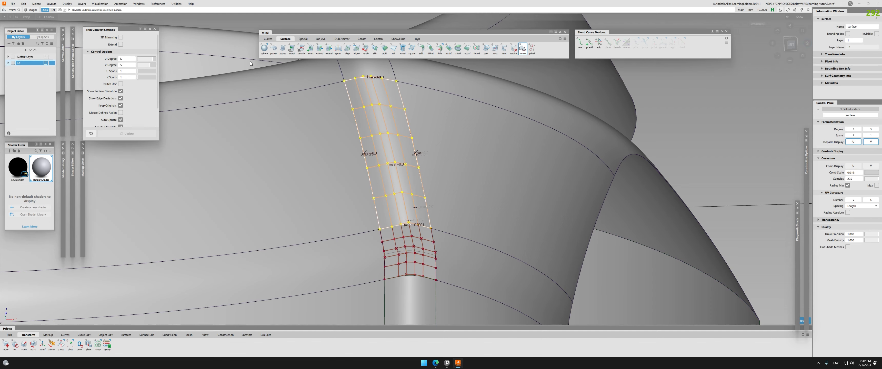
pyautogui.keyDown('alt'); pyautogui.keyDown('shift'); pyautogui.moveTo(377, 212); pyautogui.dragTo(368, 171, button='middle'); pyautogui.keyUp('shift'); pyautogui.keyUp('alt')
pyautogui.keyDown('alt'); pyautogui.keyDown('shift'); pyautogui.moveTo(368, 172); pyautogui.dragTo(386, 193, button='right'); pyautogui.keyUp('shift'); pyautogui.keyUp('alt')
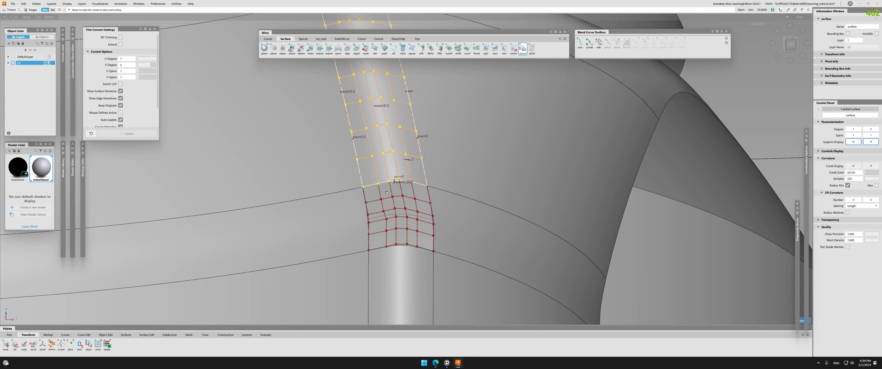
pyautogui.keyDown('ctrl'); pyautogui.keyDown('shift'); pyautogui.moveTo(385, 192); pyautogui.dragTo(390, 183); pyautogui.keyUp('shift'); pyautogui.keyUp('ctrl')
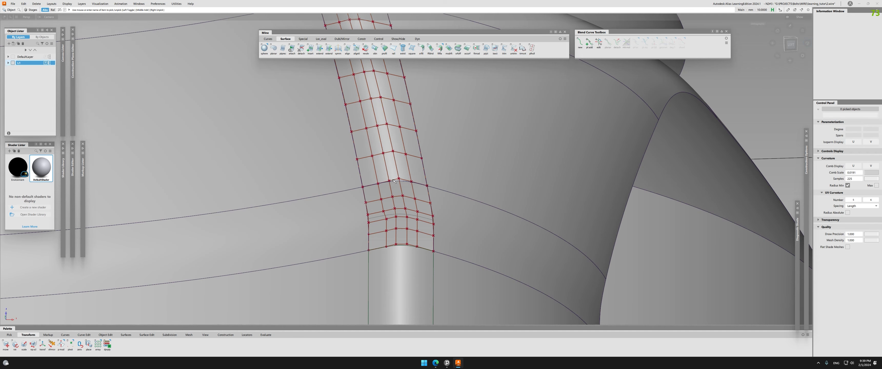
# - Remove the original trimmed upper fillet and check surface continuity along the edges of the converted fillet and patch
pyautogui.click(404, 174)
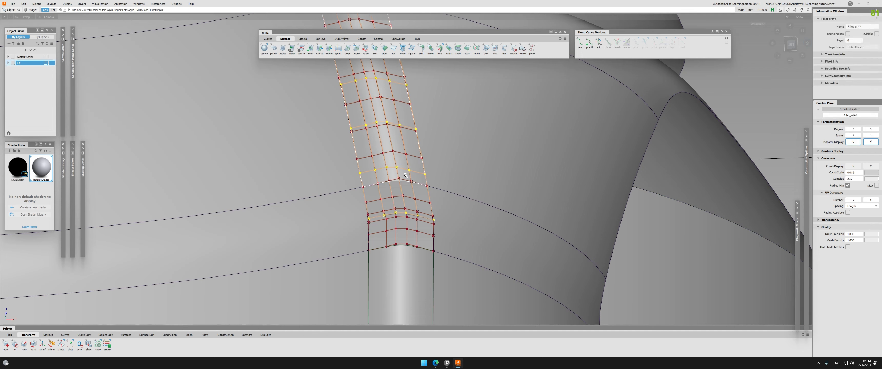
pyautogui.press('Delete')
pyautogui.keyDown('alt'); pyautogui.keyDown('shift'); pyautogui.moveTo(404, 174); pyautogui.dragTo(417, 171); pyautogui.keyUp('shift'); pyautogui.keyUp('alt')
pyautogui.keyDown('ctrl'); pyautogui.keyDown('shift'); pyautogui.moveTo(418, 165); pyautogui.dragTo(419, 156, button='right'); pyautogui.keyUp('shift'); pyautogui.keyUp('ctrl')
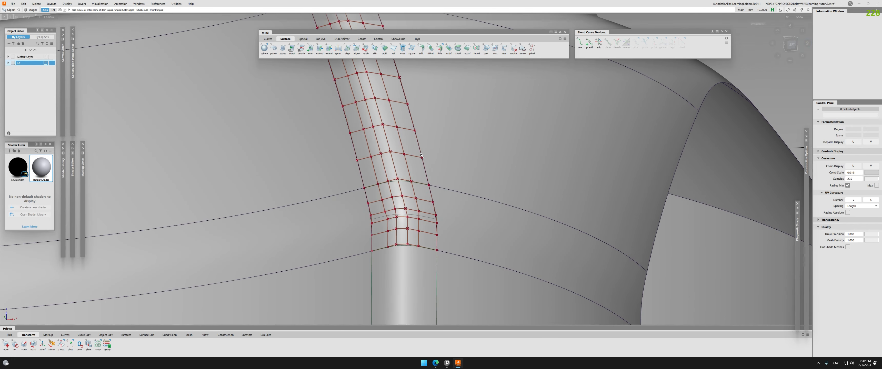
pyautogui.keyDown('alt'); pyautogui.keyDown('shift'); pyautogui.moveTo(410, 156); pyautogui.dragTo(421, 155); pyautogui.keyUp('shift'); pyautogui.keyUp('alt')
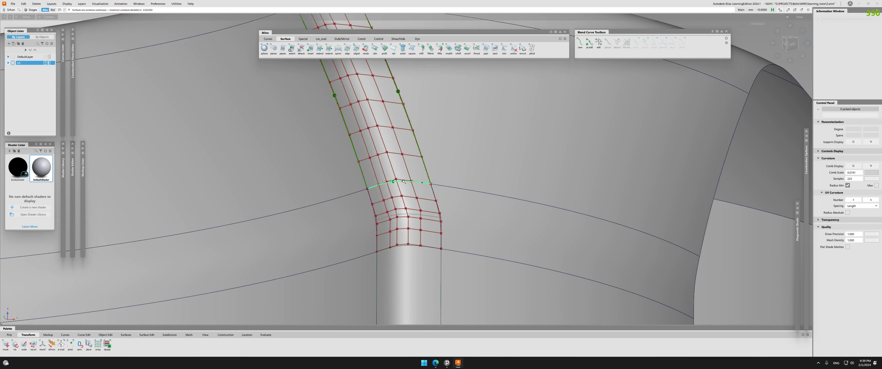
pyautogui.keyDown('alt'); pyautogui.keyDown('shift'); pyautogui.moveTo(403, 189); pyautogui.dragTo(438, 194, button='right'); pyautogui.keyUp('shift'); pyautogui.keyUp('alt')
pyautogui.click(451, 201)
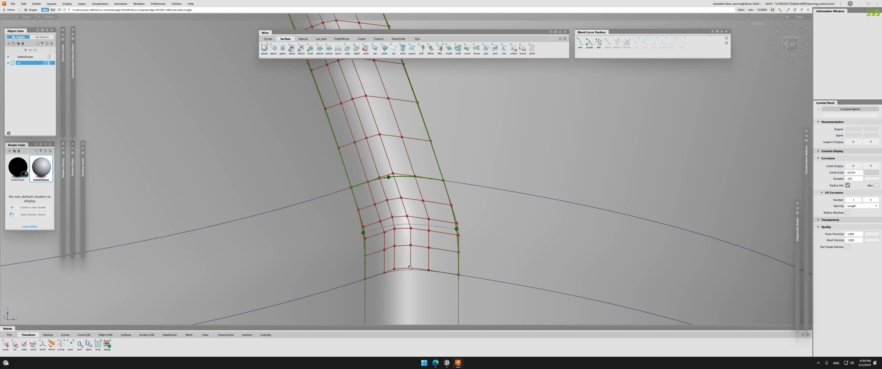
# - Align the corner patch's upper edge to the converted upper fillet, with Edge alignment at its start and end
pyautogui.keyDown('ctrl'); pyautogui.keyDown('shift'); pyautogui.moveTo(392, 239); pyautogui.dragTo(392, 185, button='middle'); pyautogui.keyUp('shift'); pyautogui.keyUp('ctrl')
pyautogui.click(391, 177)
pyautogui.keyDown('alt'); pyautogui.keyDown('shift'); pyautogui.moveTo(391, 178); pyautogui.dragTo(393, 169); pyautogui.keyUp('shift'); pyautogui.keyUp('alt')
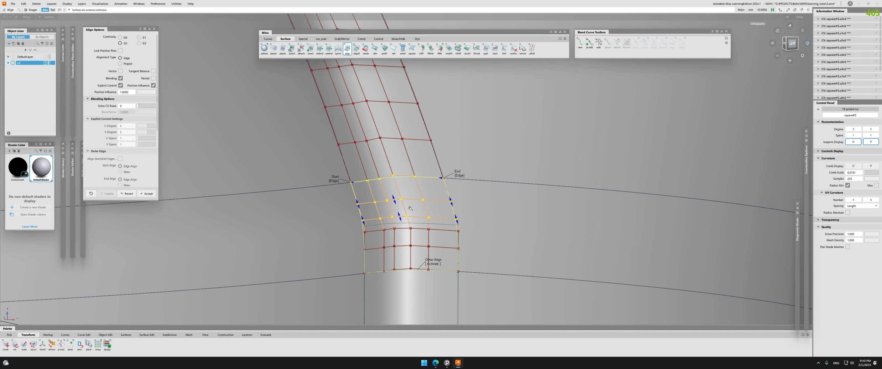
pyautogui.keyDown('ctrl'); pyautogui.keyDown('shift'); pyautogui.moveTo(393, 169); pyautogui.dragTo(445, 190, button='middle'); pyautogui.keyUp('shift'); pyautogui.keyUp('ctrl')
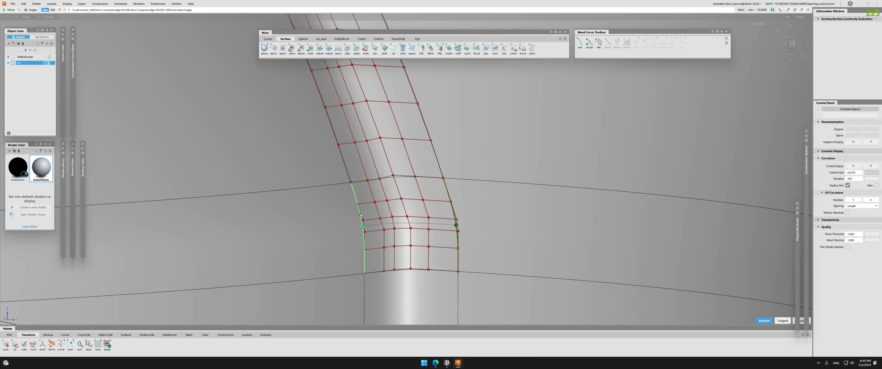
# - Check surface continuity around all four edges of the aligned corner patch
pyautogui.keyDown('ctrl'); pyautogui.keyDown('shift'); pyautogui.moveTo(404, 178); pyautogui.dragTo(424, 223); pyautogui.keyUp('shift'); pyautogui.keyUp('ctrl')
pyautogui.keyDown('alt'); pyautogui.keyDown('shift'); pyautogui.moveTo(424, 222); pyautogui.dragTo(404, 233, button='right'); pyautogui.keyUp('shift'); pyautogui.keyUp('alt')
pyautogui.keyDown('alt'); pyautogui.keyDown('shift'); pyautogui.moveTo(404, 232); pyautogui.dragTo(405, 241); pyautogui.keyUp('shift'); pyautogui.keyUp('alt')
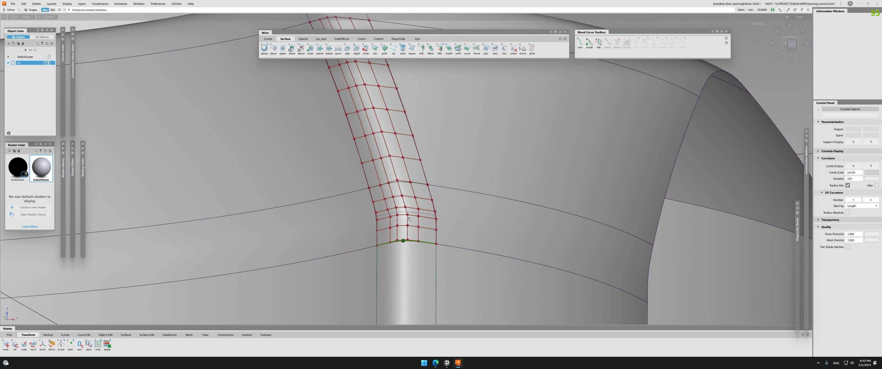
pyautogui.keyDown('ctrl'); pyautogui.keyDown('shift'); pyautogui.moveTo(407, 218); pyautogui.dragTo(409, 236); pyautogui.keyUp('shift'); pyautogui.keyUp('ctrl')
# - Delete the converted upper fillet, keeping the original trimmed fillet above the corner patch
pyautogui.keyDown('alt'); pyautogui.keyDown('shift'); pyautogui.moveTo(404, 192); pyautogui.dragTo(402, 233, button='middle'); pyautogui.keyUp('shift'); pyautogui.keyUp('alt')
pyautogui.click(385, 192)
pyautogui.press('Delete')
pyautogui.click(385, 191)
pyautogui.press('Delete')
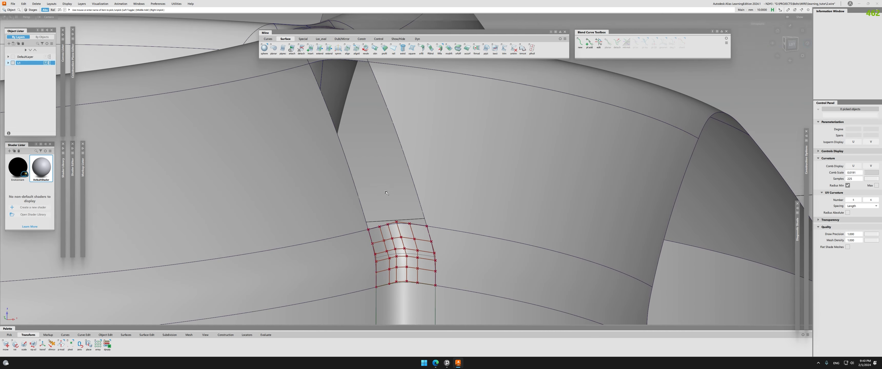
pyautogui.hotkey('ctrl', 'z')
pyautogui.hotkey('ctrl', 'z')
pyautogui.keyDown('alt'); pyautogui.keyDown('shift'); pyautogui.moveTo(402, 233); pyautogui.dragTo(416, 235, button='right'); pyautogui.keyUp('shift'); pyautogui.keyUp('alt')
pyautogui.click(403, 212)
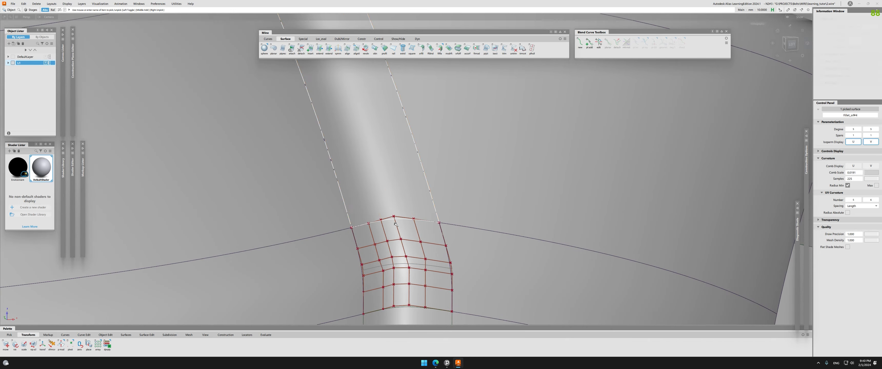
pyautogui.press('Delete')
# - Check surface continuity where the original upper fillet meets the aligned corner patch
pyautogui.keyDown('ctrl'); pyautogui.keyDown('shift'); pyautogui.moveTo(405, 279); pyautogui.dragTo(402, 253); pyautogui.keyUp('shift'); pyautogui.keyUp('ctrl')
pyautogui.moveTo(399, 230)
pyautogui.keyDown('alt'); pyautogui.keyDown('shift'); pyautogui.mouseDown()
pyautogui.moveTo(405, 226)
pyautogui.moveTo(399, 230)
pyautogui.mouseUp(); pyautogui.keyUp('shift'); pyautogui.keyUp('alt')
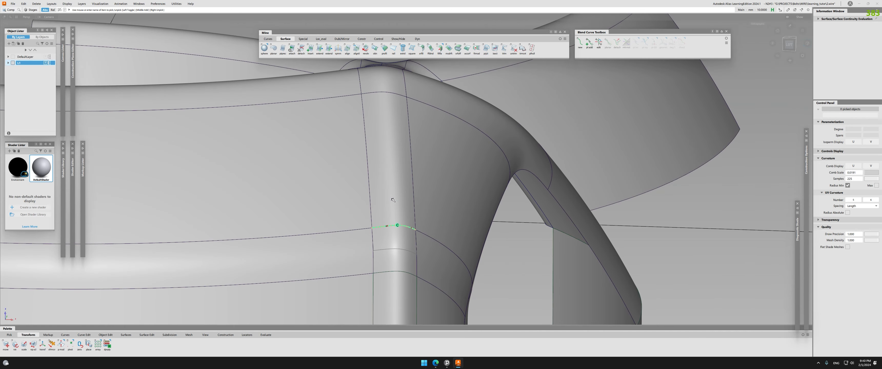
pyautogui.click(393, 210)
pyautogui.click(394, 218)
pyautogui.keyDown('alt'); pyautogui.keyDown('shift'); pyautogui.moveTo(361, 253); pyautogui.dragTo(394, 207); pyautogui.keyUp('shift'); pyautogui.keyUp('alt')
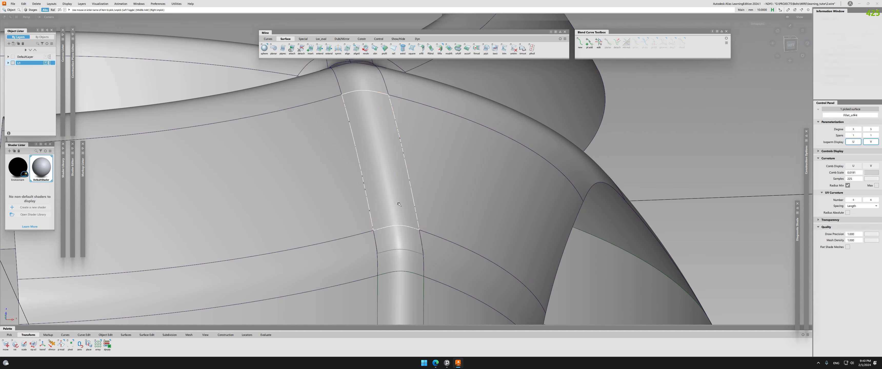
pyautogui.press('t')
pyautogui.press('Escape')
pyautogui.click(392, 208)
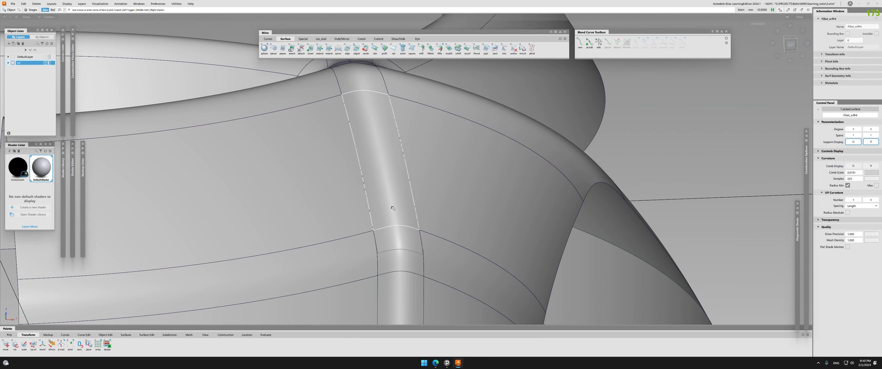
pyautogui.click(393, 208)
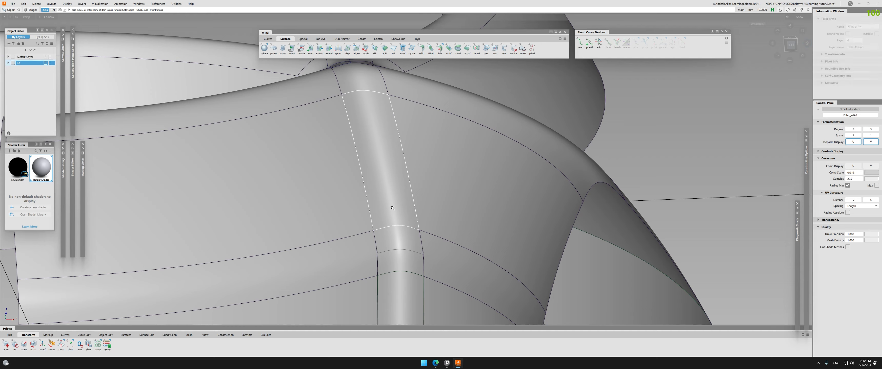
# - Check surface continuity along every shared edge of the upper fillet, corner patch, flanges and lower fillet
pyautogui.click(410, 268)
pyautogui.keyDown('alt'); pyautogui.keyDown('shift'); pyautogui.moveTo(410, 267); pyautogui.dragTo(317, 158); pyautogui.keyUp('shift'); pyautogui.keyUp('alt')
pyautogui.click(394, 206)
pyautogui.hotkey('ctrl', 'shift', 'n')
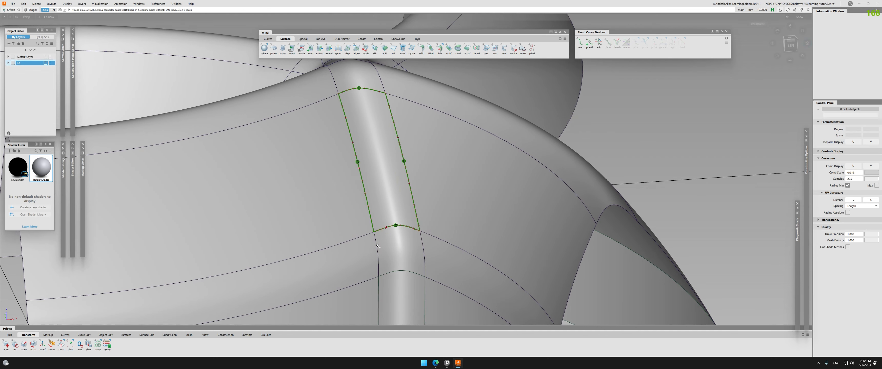
pyautogui.keyDown('alt'); pyautogui.keyDown('shift'); pyautogui.moveTo(411, 274); pyautogui.dragTo(394, 189, button='middle'); pyautogui.keyUp('shift'); pyautogui.keyUp('alt')
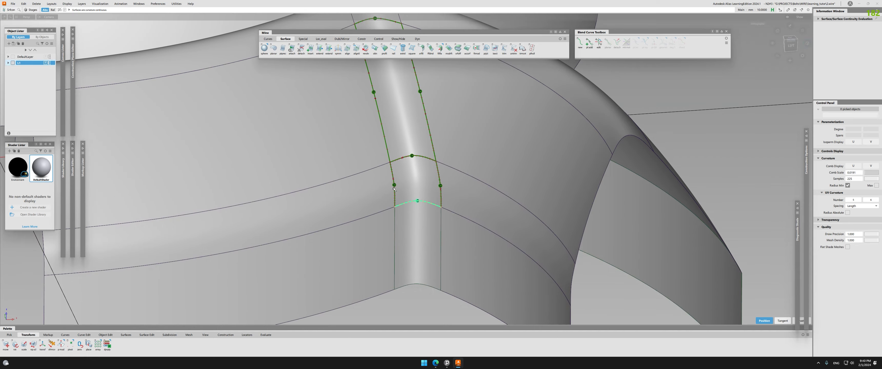
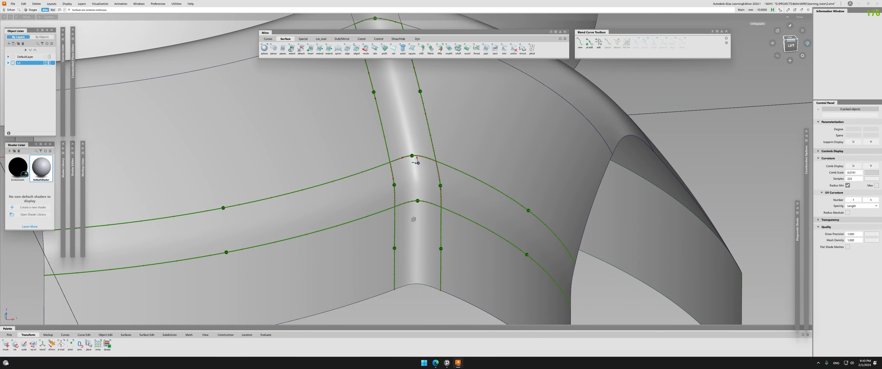
# - Remove the continuity locators around the junction and display the corner patch's control vertices
pyautogui.keyDown('alt'); pyautogui.keyDown('shift'); pyautogui.moveTo(413, 220); pyautogui.dragTo(380, 198); pyautogui.keyUp('shift'); pyautogui.keyUp('alt')
pyautogui.click(432, 188)
pyautogui.moveTo(440, 189)
pyautogui.keyDown('alt'); pyautogui.keyDown('shift'); pyautogui.mouseDown()
pyautogui.moveTo(590, 201)
pyautogui.moveTo(447, 195)
pyautogui.moveTo(462, 185)
pyautogui.moveTo(366, 181)
pyautogui.moveTo(415, 210)
pyautogui.moveTo(438, 185)
pyautogui.mouseUp(); pyautogui.keyUp('shift'); pyautogui.keyUp('alt')
pyautogui.click(446, 196)
pyautogui.press('Delete')
pyautogui.click(419, 188)
pyautogui.moveTo(435, 184)
pyautogui.keyDown('alt'); pyautogui.keyDown('shift'); pyautogui.mouseDown()
pyautogui.moveTo(472, 180)
pyautogui.moveTo(475, 250)
pyautogui.moveTo(424, 179)
pyautogui.mouseUp(); pyautogui.keyUp('shift'); pyautogui.keyUp('alt')
pyautogui.click(422, 178)
pyautogui.click(422, 178)
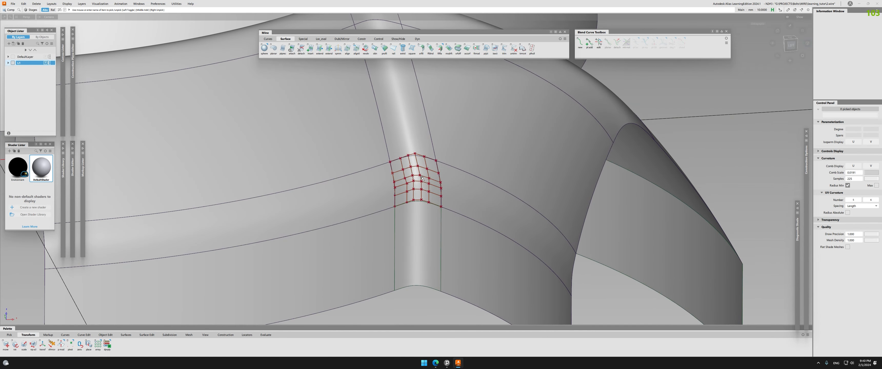
# - Hide the control vertices of the corner patch at the lower-flange junction
pyautogui.click(417, 186)
pyautogui.click(417, 187)
pyautogui.keyDown('alt'); pyautogui.keyDown('shift'); pyautogui.moveTo(422, 196); pyautogui.dragTo(361, 181); pyautogui.keyUp('shift'); pyautogui.keyUp('alt')
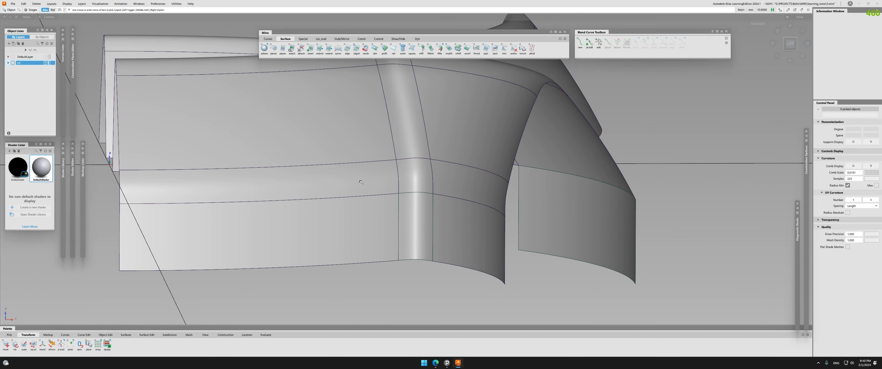
pyautogui.keyDown('alt'); pyautogui.keyDown('shift'); pyautogui.moveTo(396, 193); pyautogui.dragTo(427, 186, button='right'); pyautogui.keyUp('shift'); pyautogui.keyUp('alt')
# - Examine the shading and highlight flow across the corner patch and its adjoining fillets from several angles
pyautogui.click(454, 183)
pyautogui.keyDown('alt'); pyautogui.keyDown('shift'); pyautogui.moveTo(455, 184); pyautogui.dragTo(356, 206); pyautogui.keyUp('shift'); pyautogui.keyUp('alt')
pyautogui.click(383, 198)
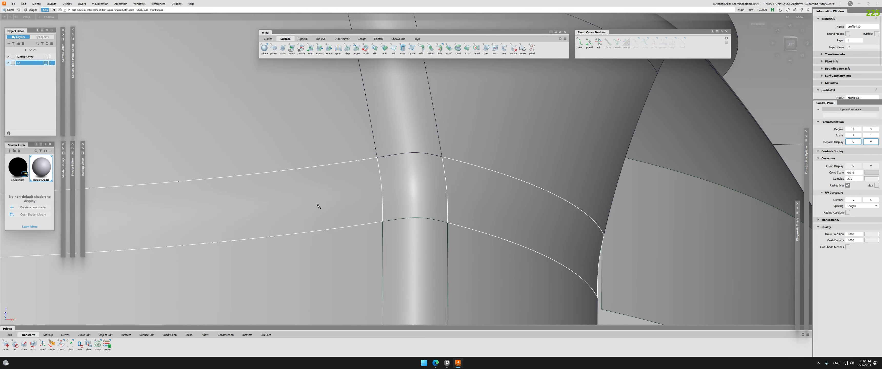
pyautogui.press('h')
pyautogui.keyDown('alt'); pyautogui.keyDown('shift'); pyautogui.moveTo(385, 227); pyautogui.dragTo(417, 221); pyautogui.keyUp('shift'); pyautogui.keyUp('alt')
pyautogui.click(473, 211)
pyautogui.keyDown('alt'); pyautogui.keyDown('shift'); pyautogui.moveTo(418, 221); pyautogui.dragTo(372, 224, button='right'); pyautogui.keyUp('shift'); pyautogui.keyUp('alt')
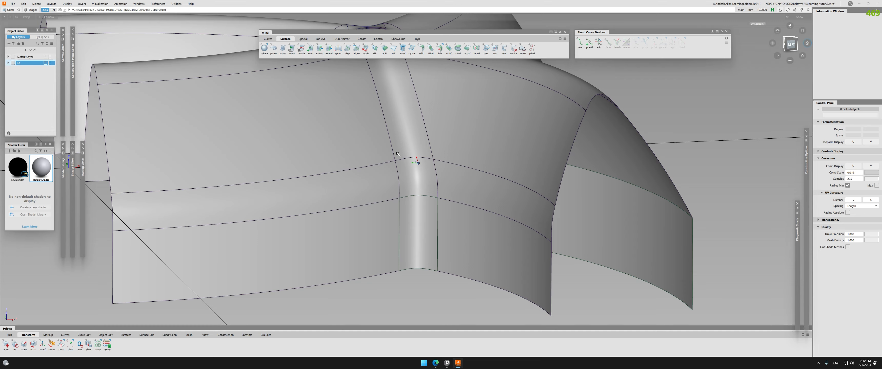
pyautogui.keyDown('alt'); pyautogui.keyDown('shift'); pyautogui.moveTo(398, 154); pyautogui.dragTo(480, 200); pyautogui.keyUp('shift'); pyautogui.keyUp('alt')
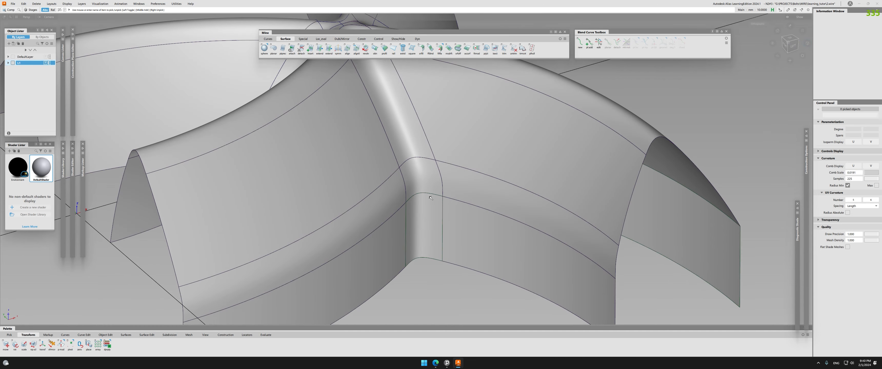
pyautogui.keyDown('alt'); pyautogui.keyDown('shift'); pyautogui.moveTo(419, 159); pyautogui.dragTo(376, 186); pyautogui.keyUp('shift'); pyautogui.keyUp('alt')
pyautogui.keyDown('alt'); pyautogui.keyDown('shift'); pyautogui.moveTo(409, 215); pyautogui.dragTo(344, 172); pyautogui.keyUp('shift'); pyautogui.keyUp('alt')
pyautogui.keyDown('alt'); pyautogui.keyDown('shift'); pyautogui.moveTo(344, 171); pyautogui.dragTo(379, 160, button='right'); pyautogui.keyUp('shift'); pyautogui.keyUp('alt')
pyautogui.keyDown('alt'); pyautogui.keyDown('shift'); pyautogui.moveTo(359, 232); pyautogui.dragTo(413, 183); pyautogui.keyUp('shift'); pyautogui.keyUp('alt')
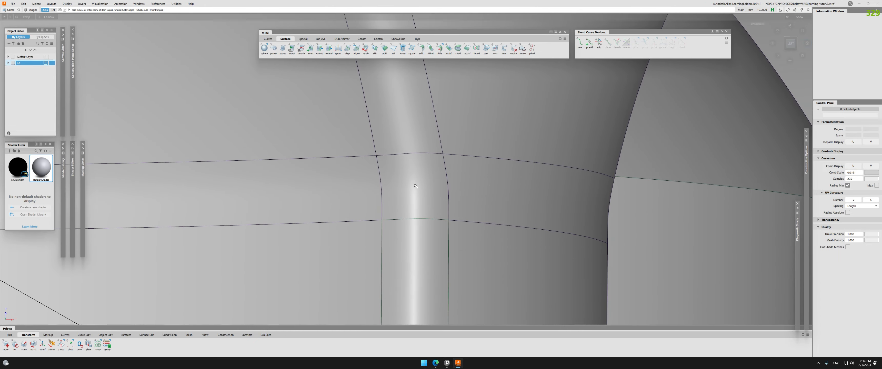
pyautogui.click(412, 218)
pyautogui.click(397, 230)
pyautogui.keyDown('alt'); pyautogui.keyDown('shift'); pyautogui.moveTo(397, 230); pyautogui.dragTo(372, 259); pyautogui.keyUp('shift'); pyautogui.keyUp('alt')
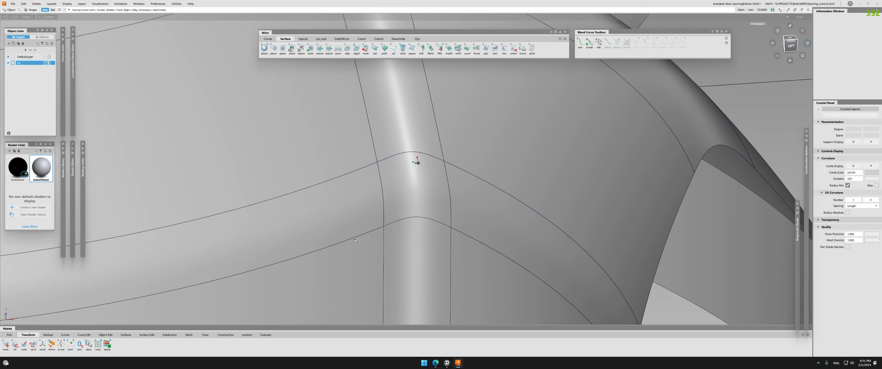
pyautogui.keyDown('alt'); pyautogui.keyDown('shift'); pyautogui.moveTo(372, 232); pyautogui.dragTo(359, 246); pyautogui.keyUp('shift'); pyautogui.keyUp('alt')
pyautogui.keyDown('alt'); pyautogui.keyDown('shift'); pyautogui.moveTo(360, 246); pyautogui.dragTo(298, 249, button='right'); pyautogui.keyUp('shift'); pyautogui.keyUp('alt')
pyautogui.keyDown('alt'); pyautogui.keyDown('shift'); pyautogui.moveTo(298, 249); pyautogui.dragTo(342, 178); pyautogui.keyUp('shift'); pyautogui.keyUp('alt')
pyautogui.keyDown('alt'); pyautogui.keyDown('shift'); pyautogui.moveTo(342, 178); pyautogui.dragTo(388, 170, button='right'); pyautogui.keyUp('shift'); pyautogui.keyUp('alt')
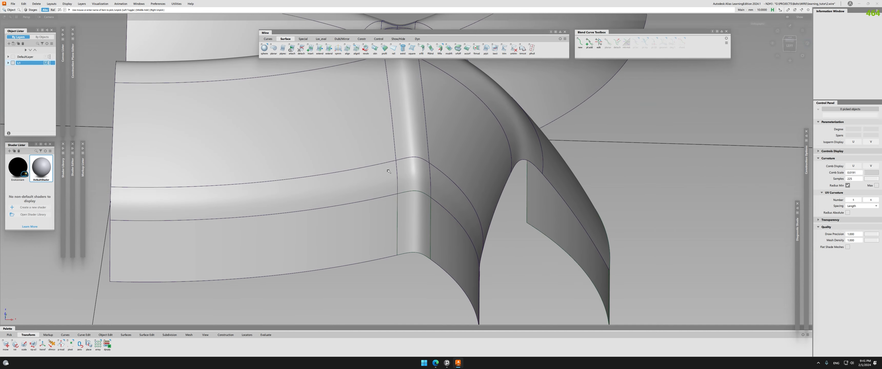
pyautogui.keyDown('alt'); pyautogui.keyDown('shift'); pyautogui.moveTo(388, 171); pyautogui.dragTo(415, 162); pyautogui.keyUp('shift'); pyautogui.keyUp('alt')
pyautogui.click(416, 190)
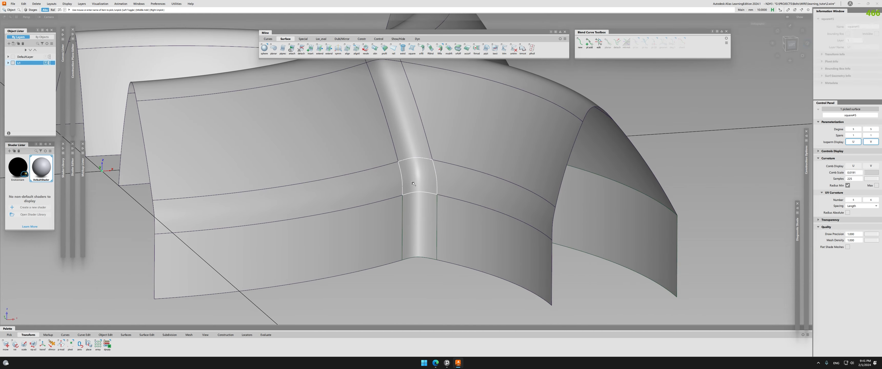
pyautogui.click(416, 190)
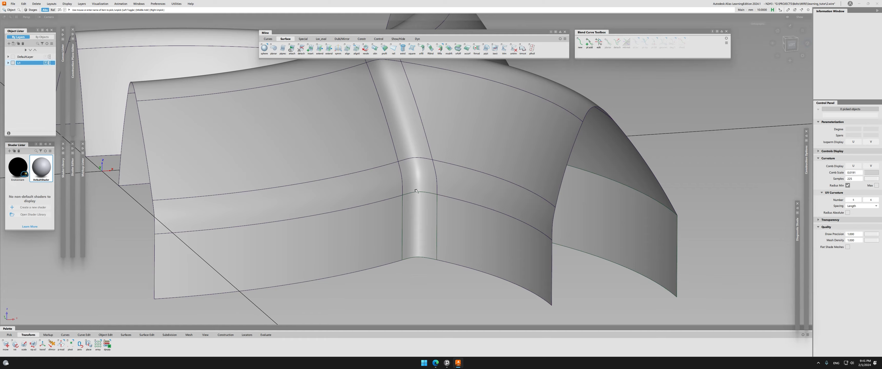
# - Show the corner patch's control vertices to review their layout, and hide them again
pyautogui.keyDown('alt'); pyautogui.keyDown('shift'); pyautogui.moveTo(418, 162); pyautogui.dragTo(366, 164, button='right'); pyautogui.keyUp('shift'); pyautogui.keyUp('alt')
pyautogui.keyDown('alt'); pyautogui.keyDown('shift'); pyautogui.moveTo(366, 164); pyautogui.dragTo(306, 211); pyautogui.keyUp('shift'); pyautogui.keyUp('alt')
pyautogui.keyDown('alt'); pyautogui.keyDown('shift'); pyautogui.moveTo(306, 212); pyautogui.dragTo(362, 227, button='right'); pyautogui.keyUp('shift'); pyautogui.keyUp('alt')
pyautogui.keyDown('alt'); pyautogui.keyDown('shift'); pyautogui.moveTo(363, 227); pyautogui.dragTo(380, 208); pyautogui.keyUp('shift'); pyautogui.keyUp('alt')
pyautogui.click(399, 198)
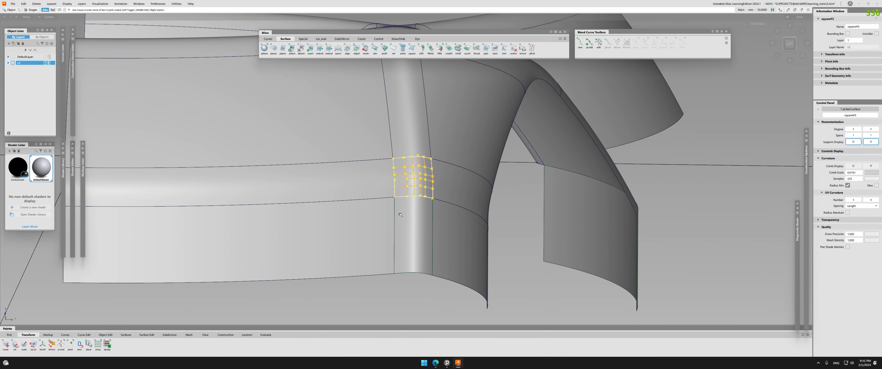
pyautogui.click(399, 200)
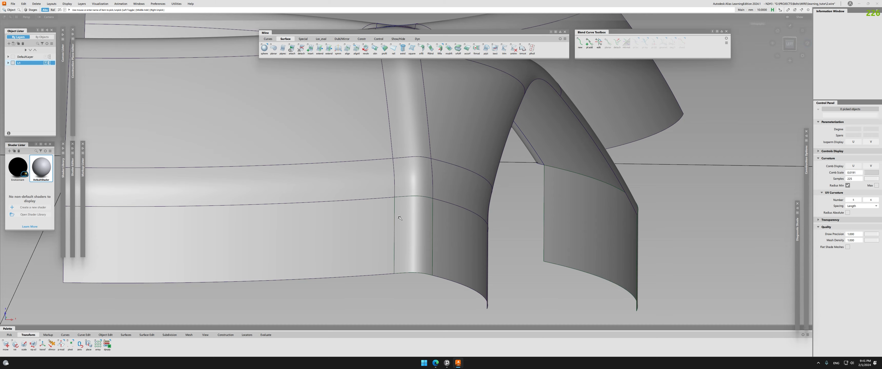
# - Check surface continuity where the corner patch meets the upper fillet and one adjoining flange fillet
pyautogui.keyDown('alt'); pyautogui.keyDown('shift'); pyautogui.moveTo(418, 161); pyautogui.dragTo(451, 175); pyautogui.keyUp('shift'); pyautogui.keyUp('alt')
pyautogui.click(400, 201)
pyautogui.click(399, 202)
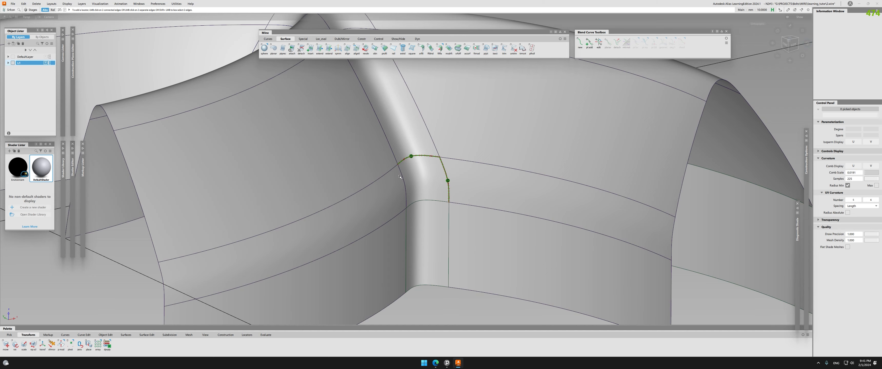
pyautogui.keyDown('alt'); pyautogui.keyDown('shift'); pyautogui.moveTo(437, 217); pyautogui.dragTo(353, 255); pyautogui.keyUp('shift'); pyautogui.keyUp('alt')
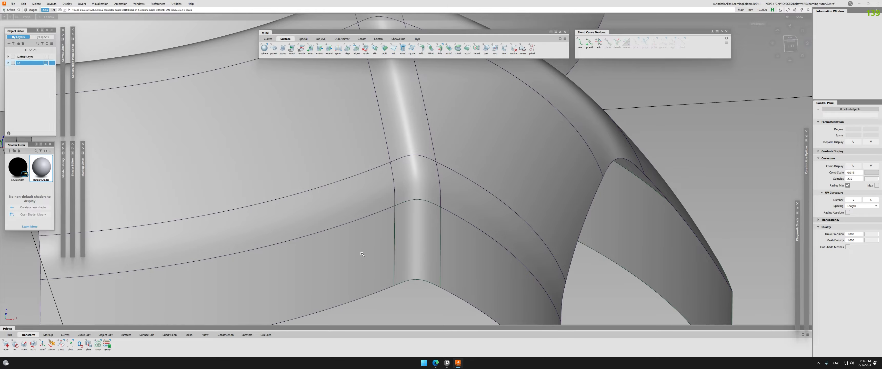
# - Review the corner patch's control vertices and check surface continuity along its edge with the opposite flange fillet
pyautogui.keyDown('alt'); pyautogui.keyDown('shift'); pyautogui.moveTo(362, 255); pyautogui.dragTo(223, 204); pyautogui.keyUp('shift'); pyautogui.keyUp('alt')
pyautogui.keyDown('alt'); pyautogui.keyDown('shift'); pyautogui.moveTo(223, 204); pyautogui.dragTo(384, 193, button='right'); pyautogui.keyUp('shift'); pyautogui.keyUp('alt')
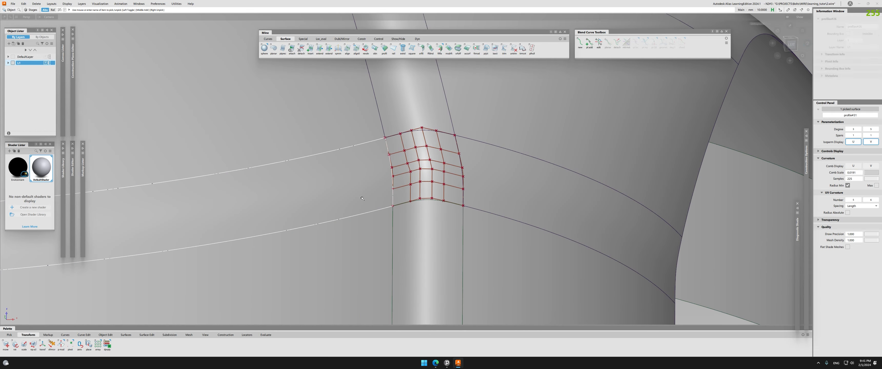
pyautogui.keyDown('alt'); pyautogui.keyDown('shift'); pyautogui.moveTo(400, 254); pyautogui.dragTo(435, 230, button='right'); pyautogui.keyUp('shift'); pyautogui.keyUp('alt')
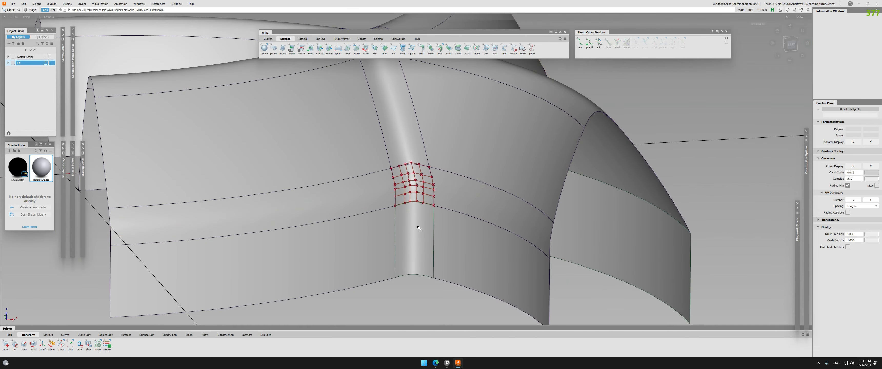
pyautogui.keyDown('alt'); pyautogui.keyDown('shift'); pyautogui.moveTo(418, 234); pyautogui.dragTo(399, 205); pyautogui.keyUp('shift'); pyautogui.keyUp('alt')
pyautogui.keyDown('alt'); pyautogui.keyDown('shift'); pyautogui.moveTo(399, 205); pyautogui.dragTo(410, 195, button='right'); pyautogui.keyUp('shift'); pyautogui.keyUp('alt')
pyautogui.hotkey('ctrl', 'shift', 'c')
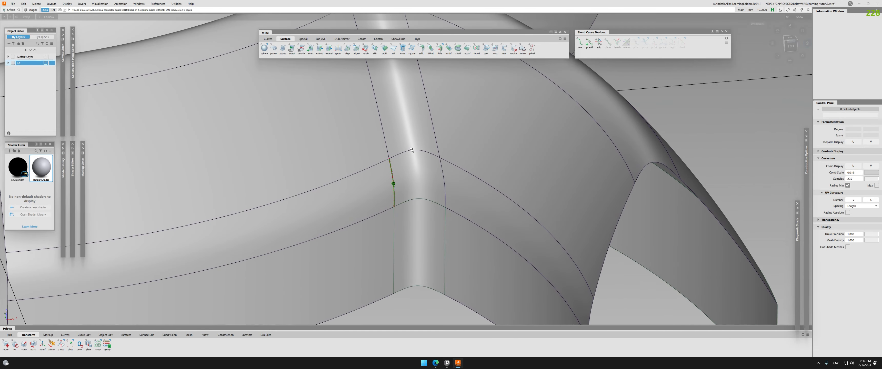
pyautogui.keyDown('alt'); pyautogui.keyDown('shift'); pyautogui.moveTo(443, 226); pyautogui.dragTo(431, 233, button='right'); pyautogui.keyUp('shift'); pyautogui.keyUp('alt')
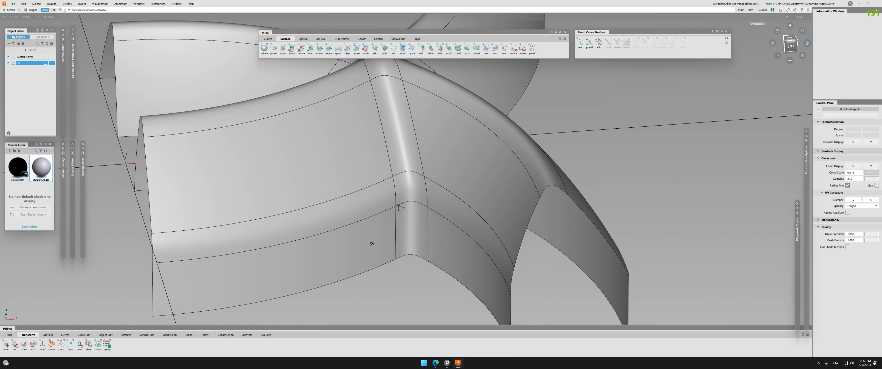
pyautogui.keyDown('alt'); pyautogui.keyDown('shift'); pyautogui.moveTo(432, 233); pyautogui.dragTo(413, 237); pyautogui.keyUp('shift'); pyautogui.keyUp('alt')
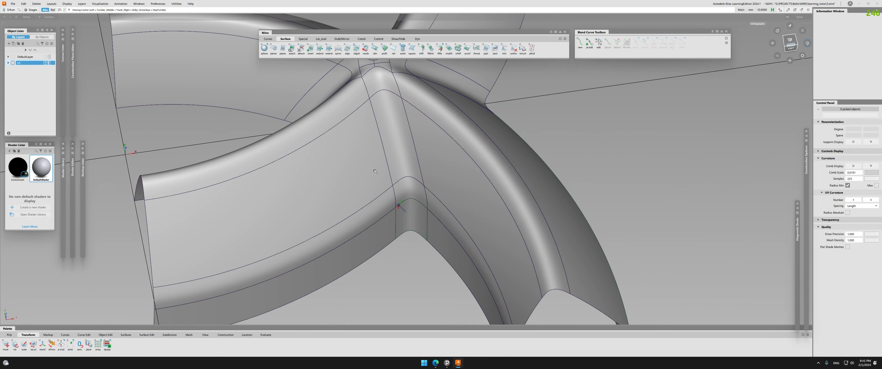
# - Create Multi-Surface Draft flanges with 0 draft angle and 0.5 length from the two meeting lower edges of another arch
pyautogui.keyDown('alt'); pyautogui.keyDown('shift'); pyautogui.moveTo(375, 171); pyautogui.dragTo(475, 162); pyautogui.keyUp('shift'); pyautogui.keyUp('alt')
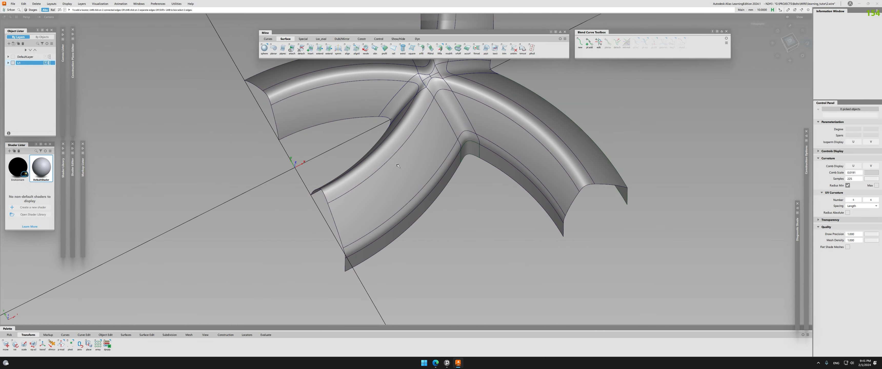
pyautogui.keyDown('alt'); pyautogui.keyDown('shift'); pyautogui.moveTo(397, 165); pyautogui.dragTo(398, 229); pyautogui.keyUp('shift'); pyautogui.keyUp('alt')
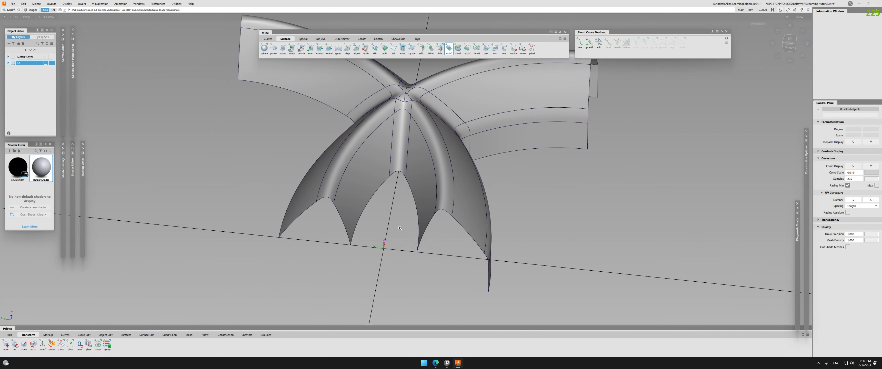
pyautogui.keyDown('alt'); pyautogui.keyDown('shift'); pyautogui.moveTo(273, 190); pyautogui.dragTo(345, 185); pyautogui.keyUp('shift'); pyautogui.keyUp('alt')
pyautogui.click(479, 218)
pyautogui.keyDown('alt'); pyautogui.keyDown('shift'); pyautogui.moveTo(488, 222); pyautogui.dragTo(344, 241); pyautogui.keyUp('shift'); pyautogui.keyUp('alt')
pyautogui.press('space')
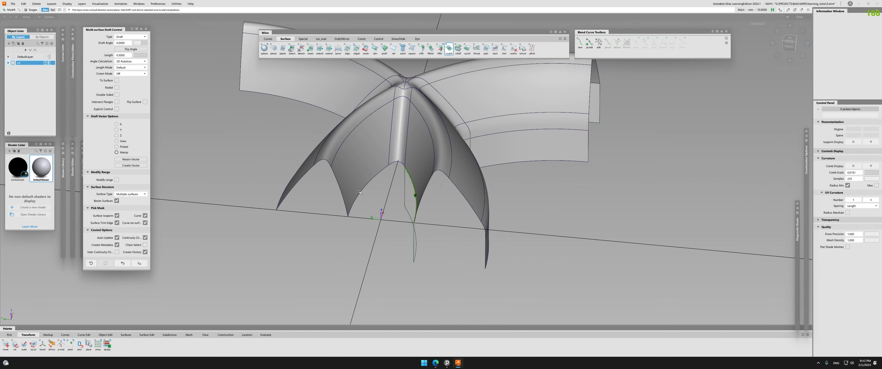
pyautogui.click(354, 203)
pyautogui.keyDown('alt'); pyautogui.keyDown('shift'); pyautogui.moveTo(402, 247); pyautogui.dragTo(439, 247); pyautogui.keyUp('shift'); pyautogui.keyUp('alt')
pyautogui.press('space')
pyautogui.keyDown('alt'); pyautogui.keyDown('shift'); pyautogui.moveTo(428, 244); pyautogui.dragTo(458, 236, button='right'); pyautogui.keyUp('shift'); pyautogui.keyUp('alt')
pyautogui.moveTo(418, 205)
pyautogui.keyDown('alt'); pyautogui.keyDown('shift'); pyautogui.mouseDown()
pyautogui.moveTo(348, 172)
pyautogui.moveTo(336, 190)
pyautogui.moveTo(416, 206)
pyautogui.mouseUp(); pyautogui.keyUp('shift'); pyautogui.keyUp('alt')
pyautogui.keyDown('alt'); pyautogui.keyDown('shift'); pyautogui.moveTo(428, 209); pyautogui.dragTo(409, 224, button='right'); pyautogui.keyUp('shift'); pyautogui.keyUp('alt')
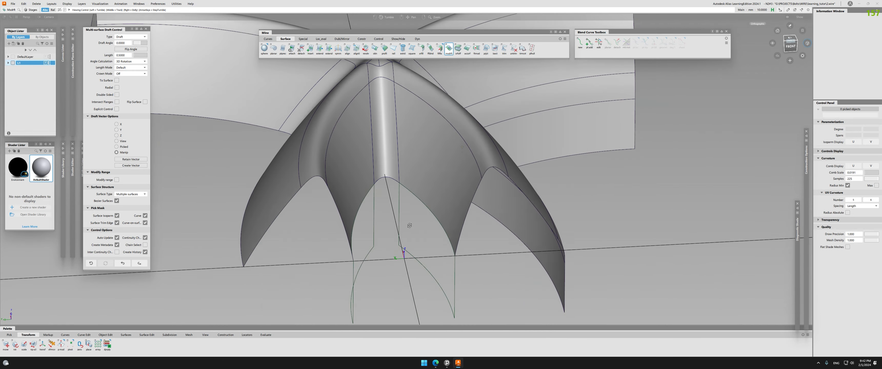
pyautogui.keyDown('alt'); pyautogui.keyDown('shift'); pyautogui.moveTo(409, 224); pyautogui.dragTo(424, 219); pyautogui.keyUp('shift'); pyautogui.keyUp('alt')
pyautogui.moveTo(424, 219)
pyautogui.keyDown('ctrl'); pyautogui.keyDown('shift'); pyautogui.mouseDown(button='right')
pyautogui.moveTo(437, 205)
pyautogui.moveTo(420, 233)
pyautogui.mouseUp(button='right'); pyautogui.keyUp('shift'); pyautogui.keyUp('ctrl')
pyautogui.keyDown('alt'); pyautogui.keyDown('shift'); pyautogui.moveTo(419, 233); pyautogui.dragTo(445, 240); pyautogui.keyUp('shift'); pyautogui.keyUp('alt')
# - Build a surface fillet with a 0.2 chordal length between the arch wall and its new draft flange
pyautogui.click(421, 49)
pyautogui.click(440, 174)
pyautogui.click(438, 225)
pyautogui.keyDown('alt'); pyautogui.keyDown('shift'); pyautogui.moveTo(445, 240); pyautogui.dragTo(460, 233, button='right'); pyautogui.keyUp('shift'); pyautogui.keyUp('alt')
pyautogui.press('space')
pyautogui.keyDown('alt'); pyautogui.keyDown('shift'); pyautogui.moveTo(460, 233); pyautogui.dragTo(420, 202); pyautogui.keyUp('shift'); pyautogui.keyUp('alt')
pyautogui.keyDown('alt'); pyautogui.keyDown('shift'); pyautogui.moveTo(420, 202); pyautogui.dragTo(440, 190, button='right'); pyautogui.keyUp('shift'); pyautogui.keyUp('alt')
pyautogui.keyDown('alt'); pyautogui.keyDown('shift'); pyautogui.moveTo(440, 190); pyautogui.dragTo(408, 143, button='middle'); pyautogui.keyUp('shift'); pyautogui.keyUp('alt')
pyautogui.keyDown('alt'); pyautogui.keyDown('shift'); pyautogui.moveTo(408, 143); pyautogui.dragTo(420, 188); pyautogui.keyUp('shift'); pyautogui.keyUp('alt')
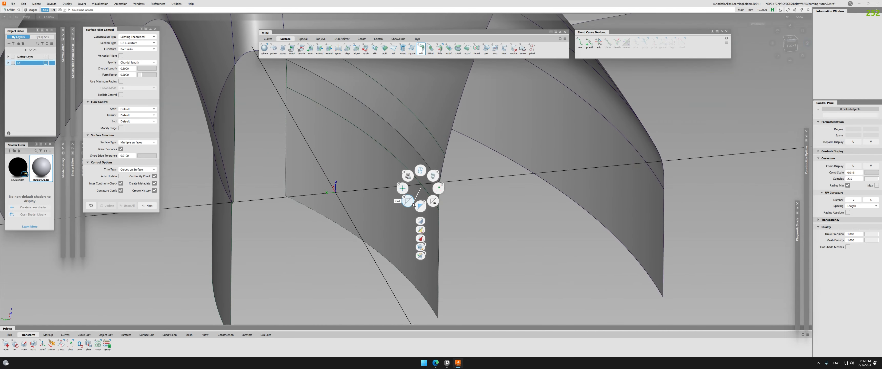
# - Duplicate the end edge of the new surface fillet as a separate curve
pyautogui.keyDown('alt'); pyautogui.keyDown('shift'); pyautogui.moveTo(422, 190); pyautogui.dragTo(439, 192, button='right'); pyautogui.keyUp('shift'); pyautogui.keyUp('alt')
pyautogui.keyDown('ctrl'); pyautogui.keyDown('shift'); pyautogui.moveTo(439, 194); pyautogui.dragTo(445, 204, button='middle'); pyautogui.keyUp('shift'); pyautogui.keyUp('ctrl')
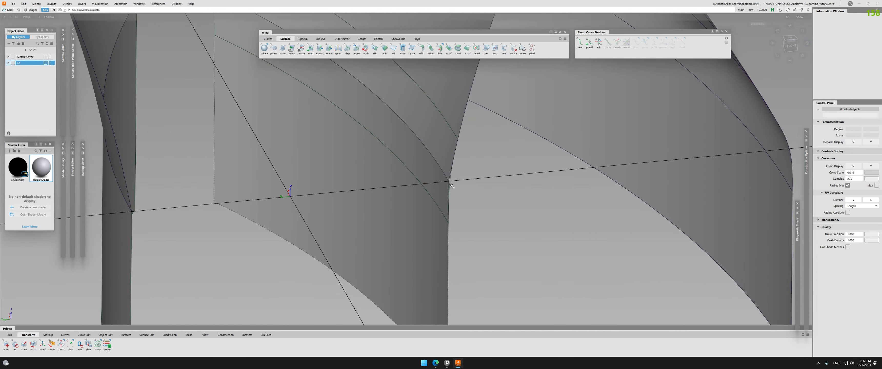
pyautogui.click(448, 207)
pyautogui.keyDown('alt'); pyautogui.keyDown('shift'); pyautogui.moveTo(447, 211); pyautogui.dragTo(422, 215, button='right'); pyautogui.keyUp('shift'); pyautogui.keyUp('alt')
pyautogui.keyDown('alt'); pyautogui.keyDown('shift'); pyautogui.moveTo(422, 214); pyautogui.dragTo(428, 205); pyautogui.keyUp('shift'); pyautogui.keyUp('alt')
# - Reopen the surface fillet for editing and undo it, restoring the wall and flange while keeping the duplicated curve
pyautogui.hotkey('ctrl', 'q')
pyautogui.click(425, 145)
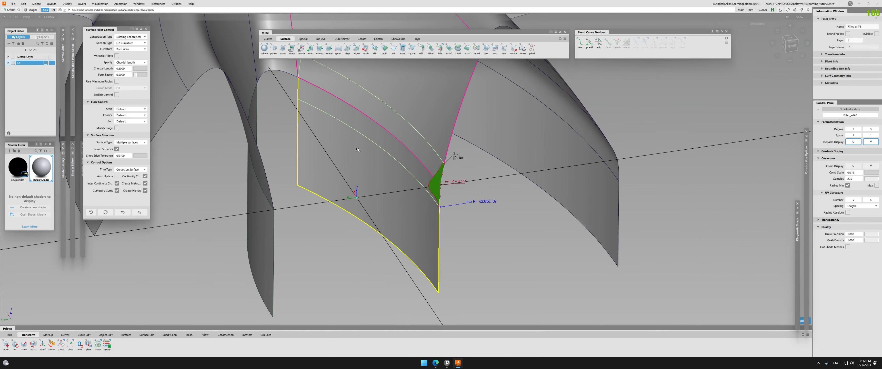
pyautogui.click(127, 211)
pyautogui.keyDown('alt'); pyautogui.keyDown('shift'); pyautogui.moveTo(373, 210); pyautogui.dragTo(347, 211, button='right'); pyautogui.keyUp('shift'); pyautogui.keyUp('alt')
# - Sweep the duplicated curve along the draft flange's lower edge with the Profile tool
pyautogui.keyDown('alt'); pyautogui.keyDown('shift'); pyautogui.moveTo(347, 212); pyautogui.dragTo(355, 259, button='middle'); pyautogui.keyUp('shift'); pyautogui.keyUp('alt')
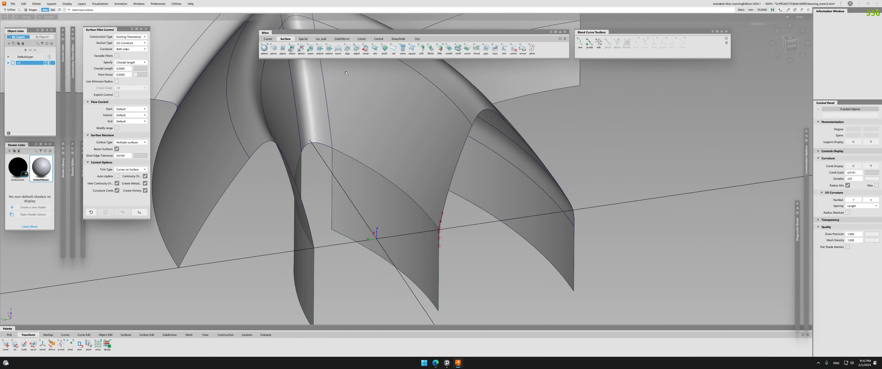
pyautogui.click(384, 48)
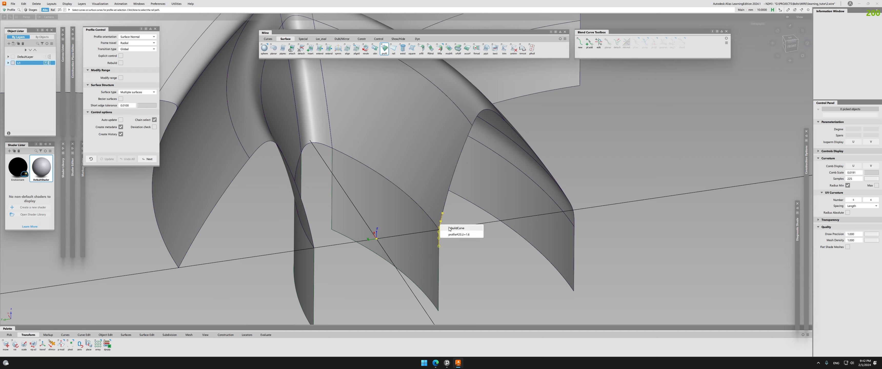
pyautogui.click(376, 255)
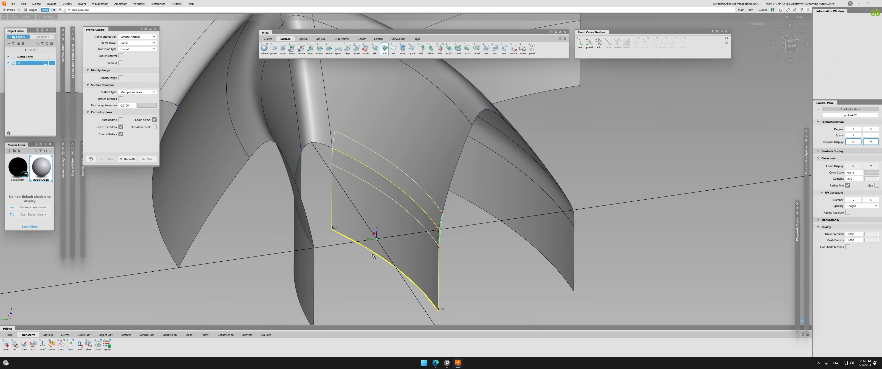
pyautogui.keyDown('alt'); pyautogui.keyDown('shift'); pyautogui.moveTo(375, 256); pyautogui.dragTo(373, 271); pyautogui.keyUp('shift'); pyautogui.keyUp('alt')
pyautogui.keyDown('alt'); pyautogui.keyDown('shift'); pyautogui.moveTo(373, 271); pyautogui.dragTo(411, 264, button='right'); pyautogui.keyUp('shift'); pyautogui.keyUp('alt')
# - Extend the inner end of the profile surface past the centre line of the arch
pyautogui.click(320, 48)
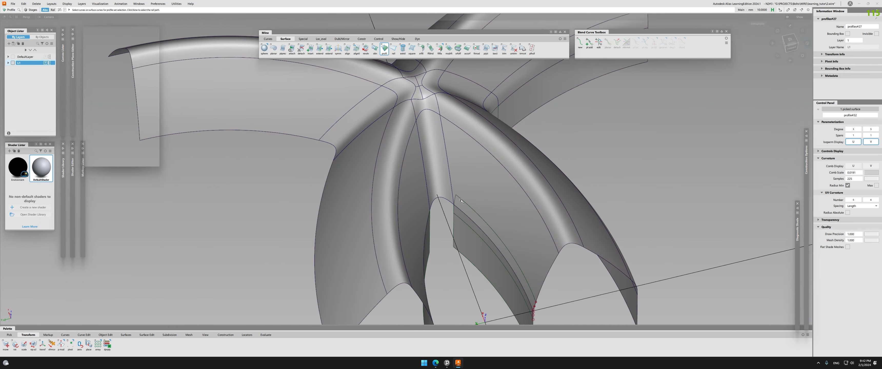
pyautogui.click(455, 205)
pyautogui.click(419, 215)
pyautogui.keyDown('alt'); pyautogui.keyDown('shift'); pyautogui.moveTo(186, 162); pyautogui.dragTo(285, 182, button='middle'); pyautogui.keyUp('shift'); pyautogui.keyUp('alt')
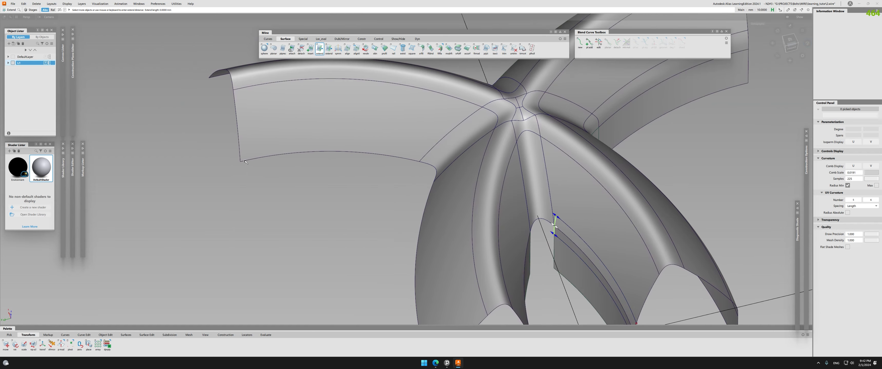
pyautogui.click(289, 154)
pyautogui.keyDown('alt'); pyautogui.keyDown('shift'); pyautogui.moveTo(359, 212); pyautogui.dragTo(317, 231, button='right'); pyautogui.keyUp('shift'); pyautogui.keyUp('alt')
pyautogui.keyDown('alt'); pyautogui.keyDown('shift'); pyautogui.moveTo(317, 231); pyautogui.dragTo(299, 159); pyautogui.keyUp('shift'); pyautogui.keyUp('alt')
pyautogui.keyDown('ctrl'); pyautogui.keyDown('shift'); pyautogui.moveTo(364, 208); pyautogui.dragTo(364, 294, button='right'); pyautogui.keyUp('shift'); pyautogui.keyUp('ctrl')
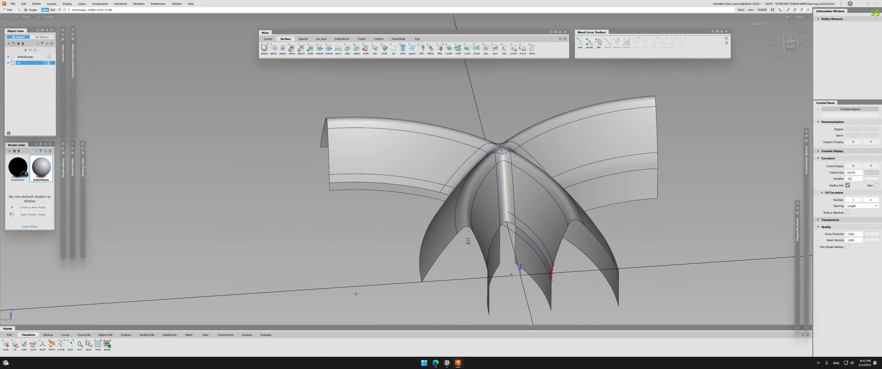
# - Mirror the extended profile surface onto the opposite flange, and pick both surfaces to inspect how they cross
pyautogui.keyDown('alt'); pyautogui.keyDown('shift'); pyautogui.moveTo(427, 224); pyautogui.dragTo(415, 294); pyautogui.keyUp('shift'); pyautogui.keyUp('alt')
pyautogui.keyDown('alt'); pyautogui.keyDown('shift'); pyautogui.moveTo(488, 244); pyautogui.dragTo(490, 209); pyautogui.keyUp('shift'); pyautogui.keyUp('alt')
pyautogui.keyDown('alt'); pyautogui.keyDown('shift'); pyautogui.moveTo(489, 209); pyautogui.dragTo(530, 199, button='right'); pyautogui.keyUp('shift'); pyautogui.keyUp('alt')
pyautogui.keyDown('alt'); pyautogui.keyDown('shift'); pyautogui.moveTo(531, 199); pyautogui.dragTo(442, 216, button='middle'); pyautogui.keyUp('shift'); pyautogui.keyUp('alt')
pyautogui.keyDown('alt'); pyautogui.keyDown('shift'); pyautogui.moveTo(441, 216); pyautogui.dragTo(473, 215, button='right'); pyautogui.keyUp('shift'); pyautogui.keyUp('alt')
pyautogui.click(494, 196)
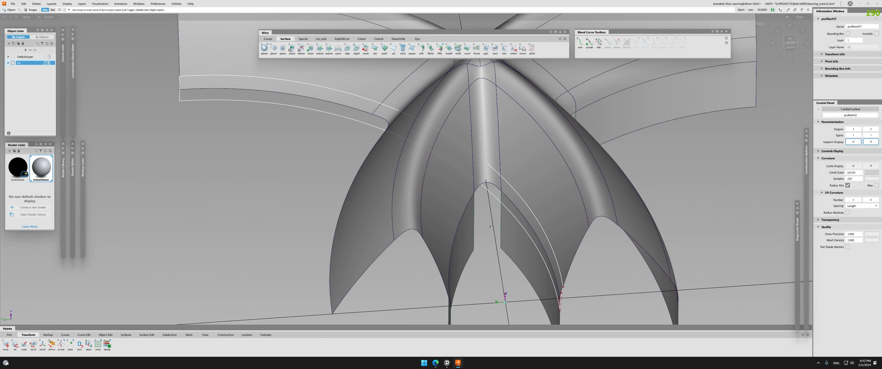
pyautogui.keyDown('ctrl'); pyautogui.keyDown('shift'); pyautogui.moveTo(499, 223); pyautogui.dragTo(479, 233); pyautogui.keyUp('shift'); pyautogui.keyUp('ctrl')
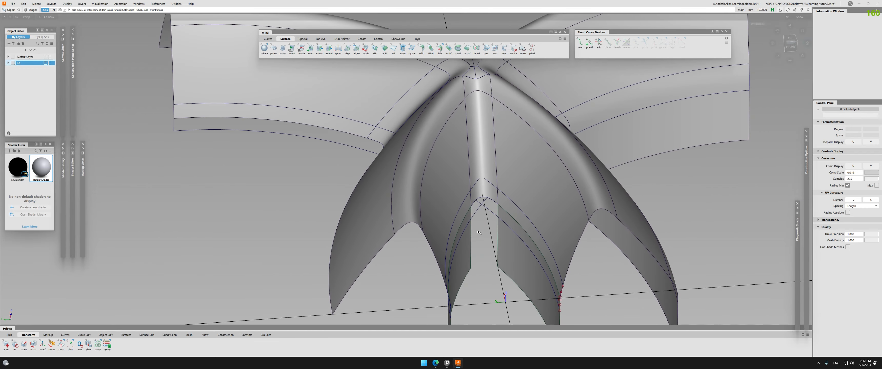
pyautogui.click(477, 211)
pyautogui.click(491, 212)
pyautogui.keyDown('alt'); pyautogui.keyDown('shift'); pyautogui.moveTo(490, 219); pyautogui.dragTo(396, 253); pyautogui.keyUp('shift'); pyautogui.keyUp('alt')
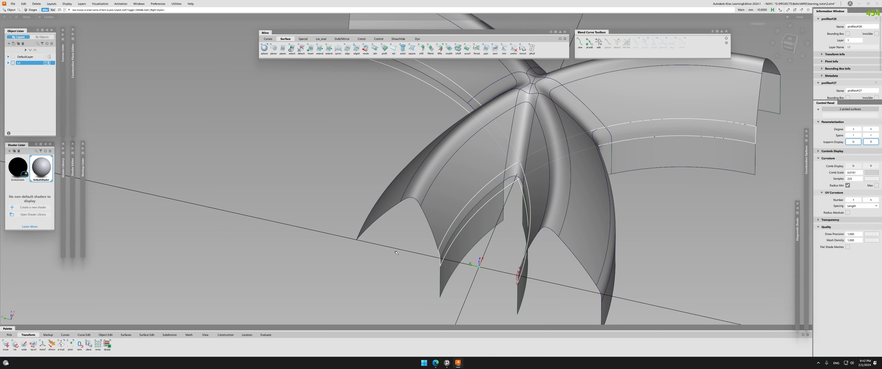
pyautogui.click(396, 253)
# - Delete the construction history of all surfaces in the model
pyautogui.keyDown('alt'); pyautogui.keyDown('shift'); pyautogui.moveTo(407, 184); pyautogui.dragTo(562, 185); pyautogui.keyUp('shift'); pyautogui.keyUp('alt')
pyautogui.keyDown('alt'); pyautogui.keyDown('shift'); pyautogui.moveTo(561, 185); pyautogui.dragTo(373, 208, button='right'); pyautogui.keyUp('shift'); pyautogui.keyUp('alt')
pyautogui.moveTo(329, 89); pyautogui.dragTo(601, 276)
pyautogui.hotkey('alt', 'shift', 'd')
pyautogui.click(601, 275)
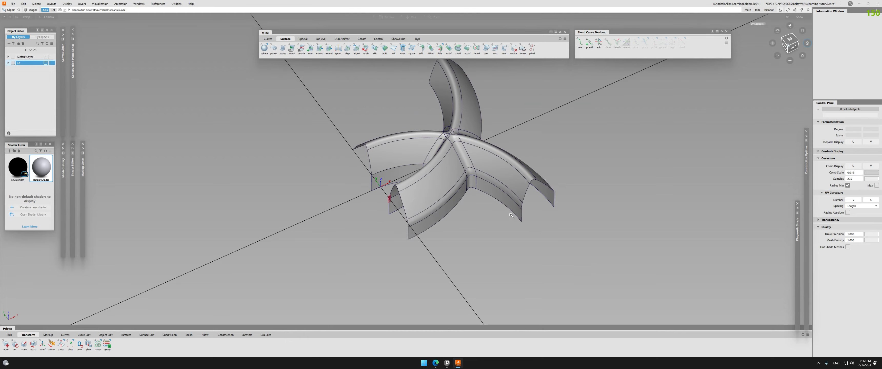
# - Project the profile surface's edges onto the adjoining arch side surface and draft flange along the surface normal
pyautogui.keyDown('alt'); pyautogui.keyDown('shift'); pyautogui.moveTo(346, 154); pyautogui.dragTo(458, 142, button='right'); pyautogui.keyUp('shift'); pyautogui.keyUp('alt')
pyautogui.keyDown('alt'); pyautogui.keyDown('shift'); pyautogui.moveTo(458, 142); pyautogui.dragTo(465, 217); pyautogui.keyUp('shift'); pyautogui.keyUp('alt')
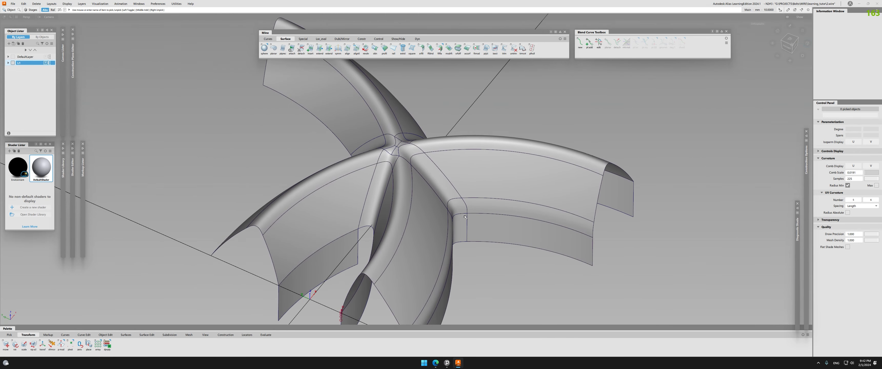
pyautogui.click(486, 209)
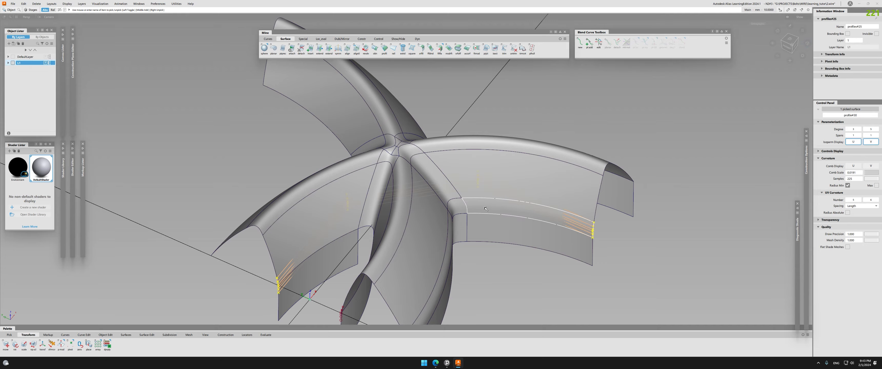
pyautogui.click(485, 208)
pyautogui.keyDown('alt'); pyautogui.keyDown('shift'); pyautogui.moveTo(485, 208); pyautogui.dragTo(233, 254); pyautogui.keyUp('shift'); pyautogui.keyUp('alt')
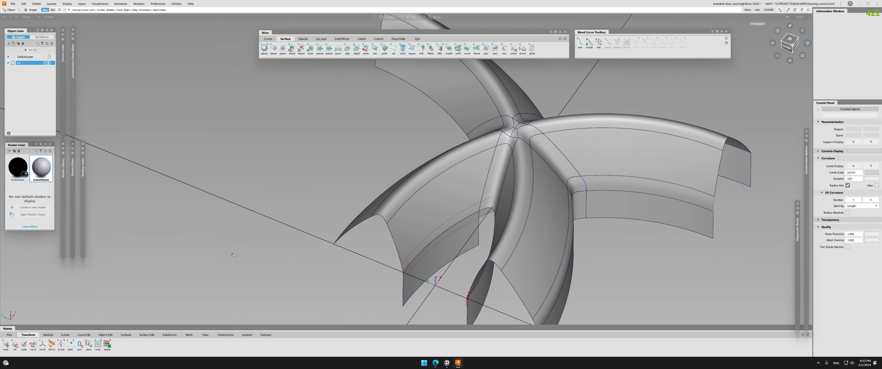
pyautogui.click(606, 185)
pyautogui.keyDown('alt'); pyautogui.keyDown('shift'); pyautogui.moveTo(404, 223); pyautogui.dragTo(474, 208); pyautogui.keyUp('shift'); pyautogui.keyUp('alt')
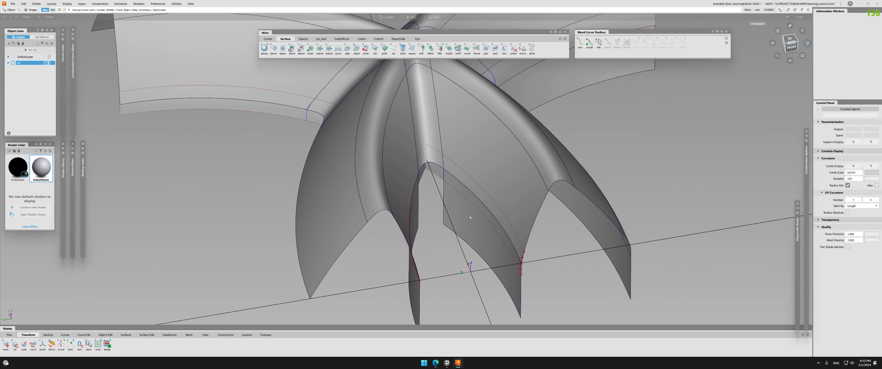
pyautogui.hotkey('ctrl', 'p')
pyautogui.click(502, 183)
pyautogui.press('space')
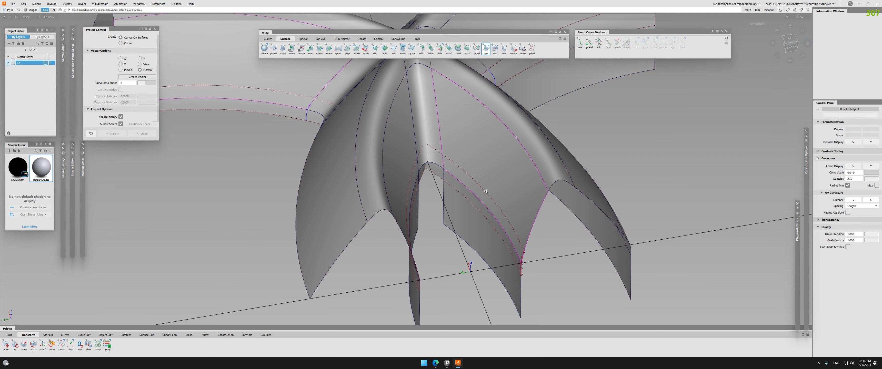
pyautogui.click(467, 197)
pyautogui.press('space')
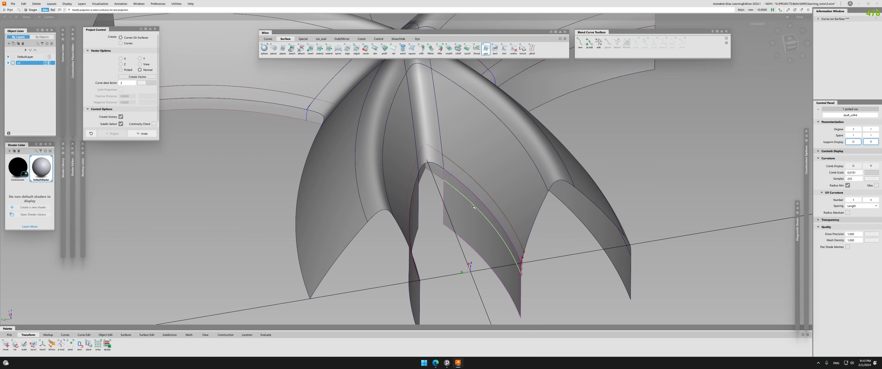
# - Project the mirrored profile surface's edges onto the opposite arch side surface and draft flange along the surface normal
pyautogui.hotkey('ctrl', 'p')
pyautogui.keyDown('alt'); pyautogui.keyDown('shift'); pyautogui.moveTo(474, 207); pyautogui.dragTo(445, 227); pyautogui.keyUp('shift'); pyautogui.keyUp('alt')
pyautogui.click(462, 237)
pyautogui.press('space')
pyautogui.click(459, 218)
pyautogui.hotkey('ctrl', 'p')
pyautogui.keyDown('alt'); pyautogui.keyDown('shift'); pyautogui.moveTo(383, 198); pyautogui.dragTo(469, 189); pyautogui.keyUp('shift'); pyautogui.keyUp('alt')
pyautogui.keyDown('alt'); pyautogui.keyDown('shift'); pyautogui.moveTo(469, 188); pyautogui.dragTo(473, 251, button='middle'); pyautogui.keyUp('shift'); pyautogui.keyUp('alt')
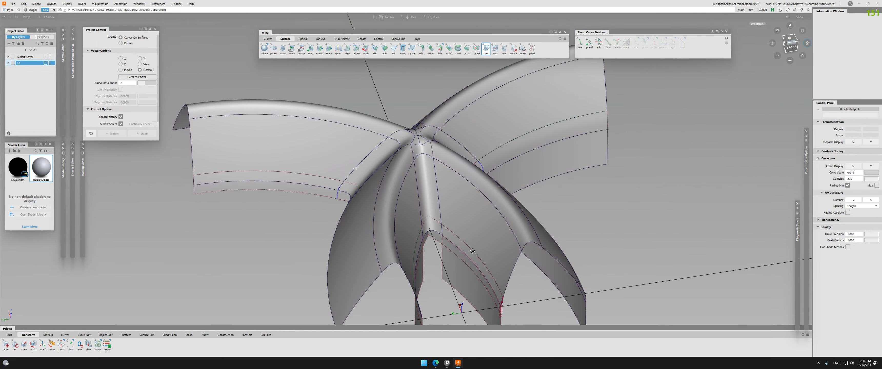
# - Trim the arch side surfaces and draft flanges at the projected curves, keeping the regions outside the profile surfaces
pyautogui.moveTo(483, 202)
pyautogui.keyDown('alt'); pyautogui.keyDown('shift'); pyautogui.mouseDown()
pyautogui.moveTo(497, 200)
pyautogui.moveTo(475, 201)
pyautogui.mouseUp(); pyautogui.keyUp('shift'); pyautogui.keyUp('alt')
pyautogui.hotkey('ctrl', 't')
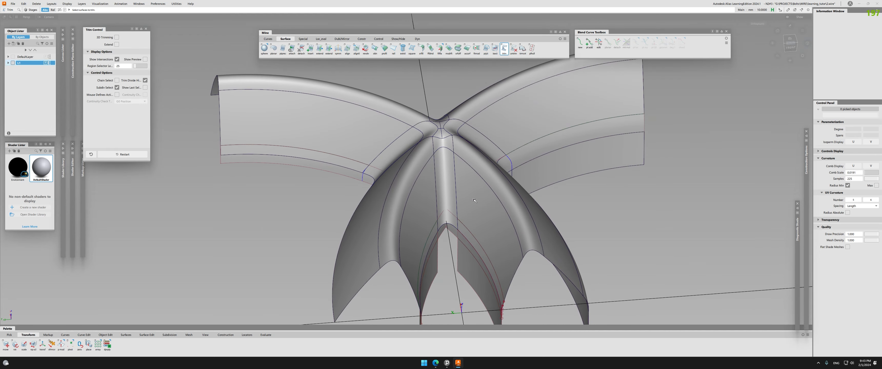
pyautogui.click(512, 252)
pyautogui.keyDown('alt'); pyautogui.keyDown('shift'); pyautogui.moveTo(512, 252); pyautogui.dragTo(435, 215); pyautogui.keyUp('shift'); pyautogui.keyUp('alt')
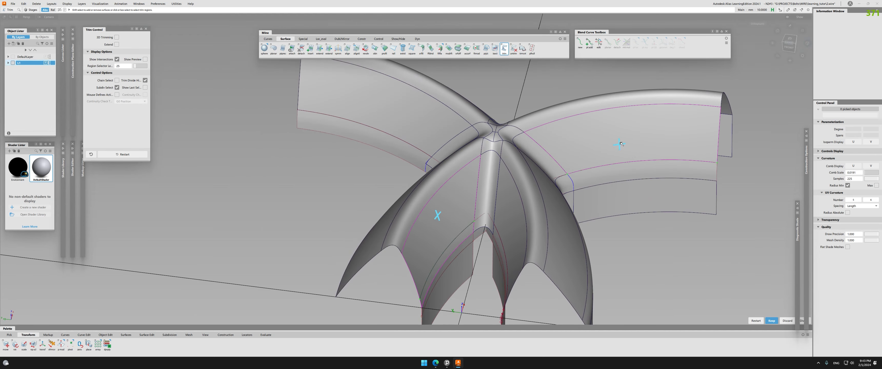
pyautogui.press('space')
pyautogui.keyDown('alt'); pyautogui.keyDown('shift'); pyautogui.moveTo(510, 268); pyautogui.dragTo(477, 214); pyautogui.keyUp('shift'); pyautogui.keyUp('alt')
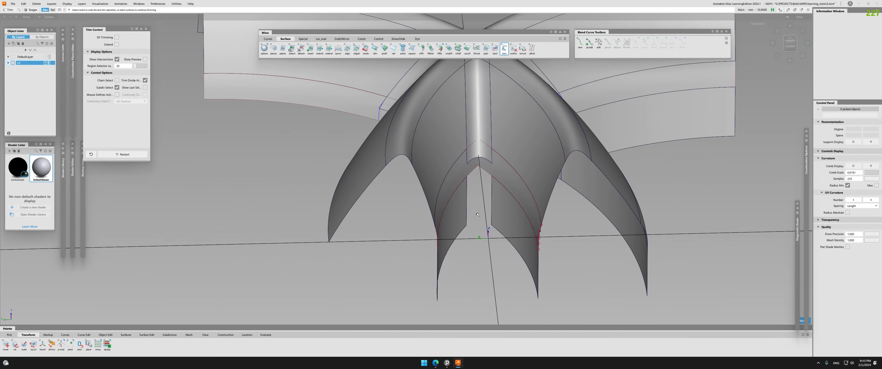
# - Bridge the facing inner edges of the two draft flanges with a G2 Freeform Blend
pyautogui.press('e')
pyautogui.keyDown('alt'); pyautogui.keyDown('shift'); pyautogui.moveTo(470, 215); pyautogui.dragTo(488, 221, button='right'); pyautogui.keyUp('shift'); pyautogui.keyUp('alt')
pyautogui.keyDown('alt'); pyautogui.keyDown('shift'); pyautogui.moveTo(487, 221); pyautogui.dragTo(432, 225, button='middle'); pyautogui.keyUp('shift'); pyautogui.keyUp('alt')
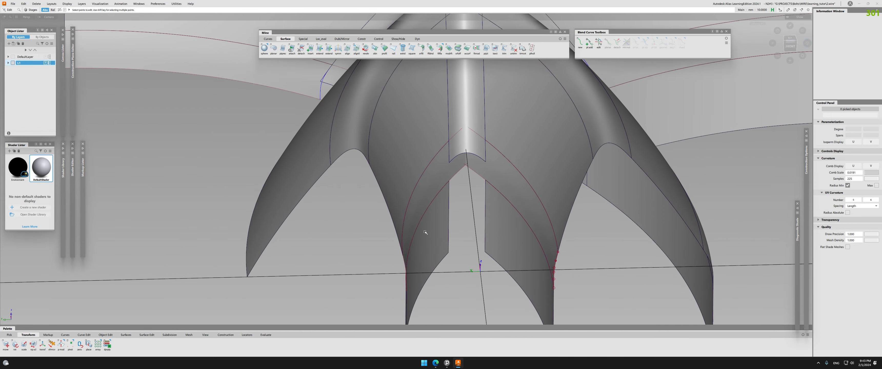
pyautogui.keyDown('ctrl'); pyautogui.keyDown('shift'); pyautogui.moveTo(414, 109); pyautogui.dragTo(415, 168); pyautogui.keyUp('shift'); pyautogui.keyUp('ctrl')
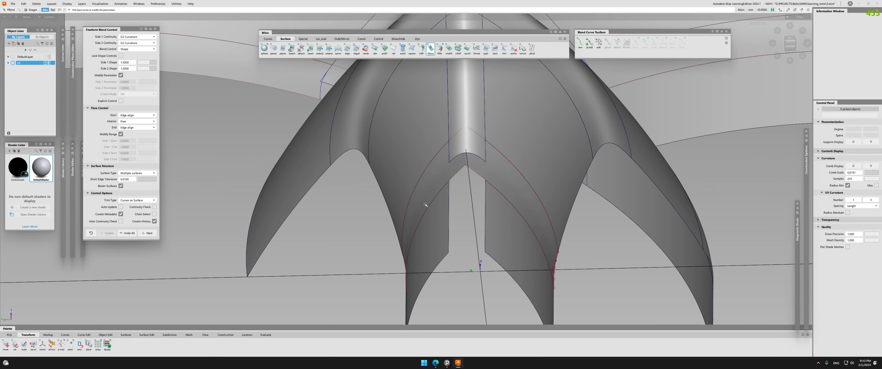
pyautogui.click(486, 202)
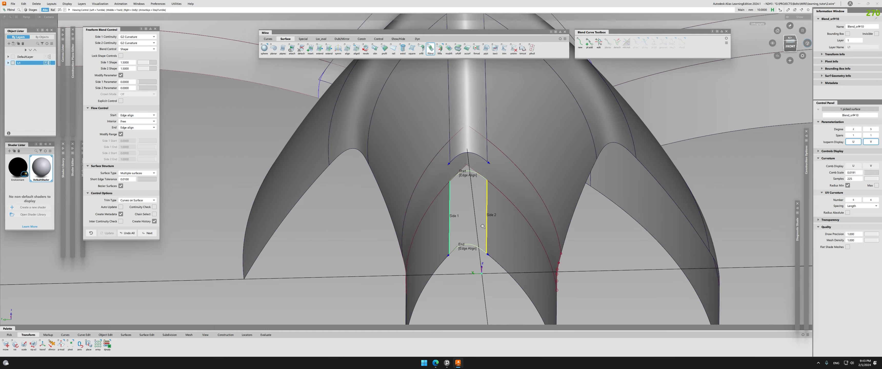
pyautogui.keyDown('alt'); pyautogui.keyDown('shift'); pyautogui.moveTo(485, 202); pyautogui.dragTo(493, 199, button='right'); pyautogui.keyUp('shift'); pyautogui.keyUp('alt')
pyautogui.keyDown('alt'); pyautogui.keyDown('shift'); pyautogui.moveTo(493, 198); pyautogui.dragTo(478, 216); pyautogui.keyUp('shift'); pyautogui.keyUp('alt')
pyautogui.press('p')
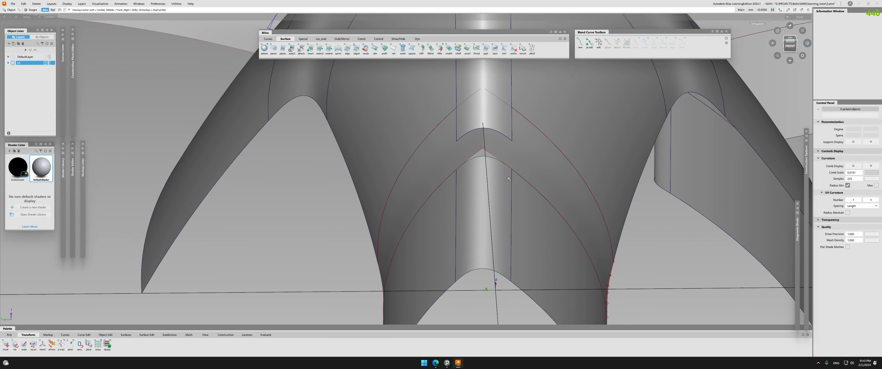
# - Align both long edges of the upper ridge blend to the neighbouring side surfaces with explicit control
pyautogui.keyDown('alt'); pyautogui.keyDown('shift'); pyautogui.moveTo(507, 181); pyautogui.dragTo(497, 205); pyautogui.keyUp('shift'); pyautogui.keyUp('alt')
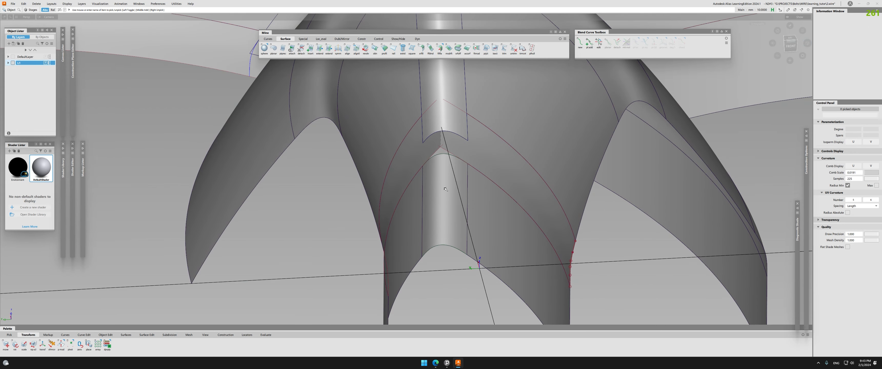
pyautogui.keyDown('alt'); pyautogui.keyDown('shift'); pyautogui.moveTo(467, 188); pyautogui.dragTo(460, 242, button='right'); pyautogui.keyUp('shift'); pyautogui.keyUp('alt')
pyautogui.click(454, 141)
pyautogui.keyDown('alt'); pyautogui.keyDown('shift'); pyautogui.moveTo(454, 141); pyautogui.dragTo(490, 204); pyautogui.keyUp('shift'); pyautogui.keyUp('alt')
pyautogui.keyDown('ctrl'); pyautogui.keyDown('shift'); pyautogui.moveTo(483, 193); pyautogui.dragTo(485, 227, button='right'); pyautogui.keyUp('shift'); pyautogui.keyUp('ctrl')
pyautogui.press('a')
pyautogui.click(482, 227)
pyautogui.click(486, 226)
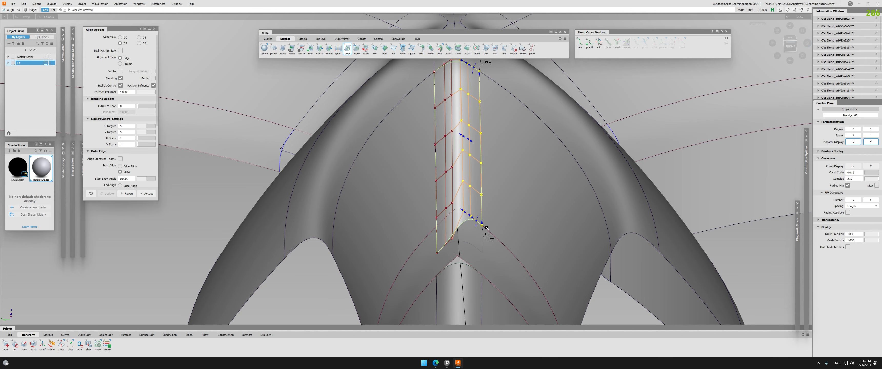
pyautogui.keyDown('alt'); pyautogui.keyDown('shift'); pyautogui.moveTo(436, 201); pyautogui.dragTo(434, 238, button='middle'); pyautogui.keyUp('shift'); pyautogui.keyUp('alt')
pyautogui.click(433, 266)
pyautogui.click(436, 270)
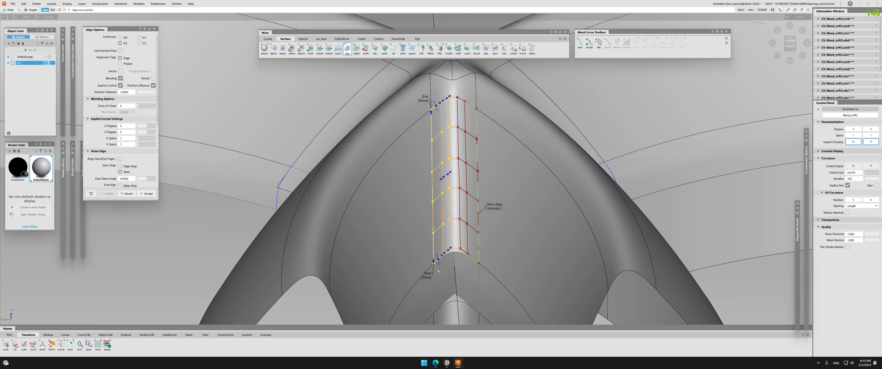
# - Check the surface continuity at the upper end of the ridge blend and clear the check locators
pyautogui.press('c')
pyautogui.keyDown('alt'); pyautogui.keyDown('shift'); pyautogui.moveTo(426, 280); pyautogui.dragTo(471, 141); pyautogui.keyUp('shift'); pyautogui.keyUp('alt')
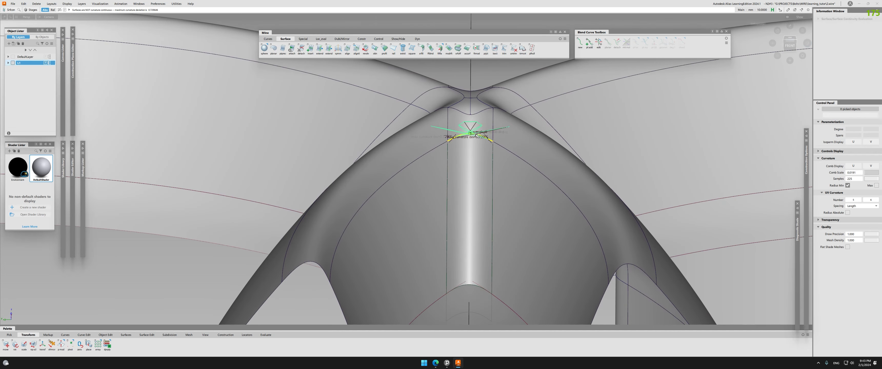
pyautogui.keyDown('alt'); pyautogui.keyDown('shift'); pyautogui.moveTo(465, 192); pyautogui.dragTo(500, 315); pyautogui.keyUp('shift'); pyautogui.keyUp('alt')
pyautogui.press('Delete')
# - Isolate the upper ridge blend and the lower blend between the draft flanges
pyautogui.keyDown('ctrl'); pyautogui.keyDown('shift'); pyautogui.moveTo(461, 161); pyautogui.dragTo(453, 150); pyautogui.keyUp('shift'); pyautogui.keyUp('ctrl')
pyautogui.click(467, 141)
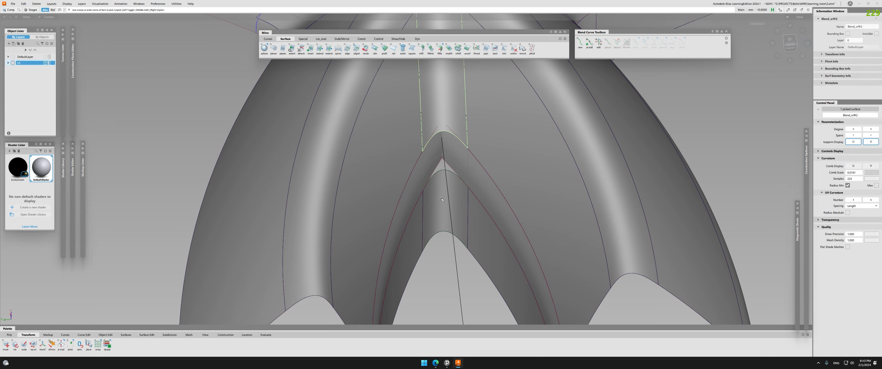
pyautogui.click(468, 206)
pyautogui.keyDown('alt'); pyautogui.keyDown('shift'); pyautogui.moveTo(468, 271); pyautogui.dragTo(477, 226); pyautogui.keyUp('shift'); pyautogui.keyUp('alt')
pyautogui.hotkey('alt', 'h')
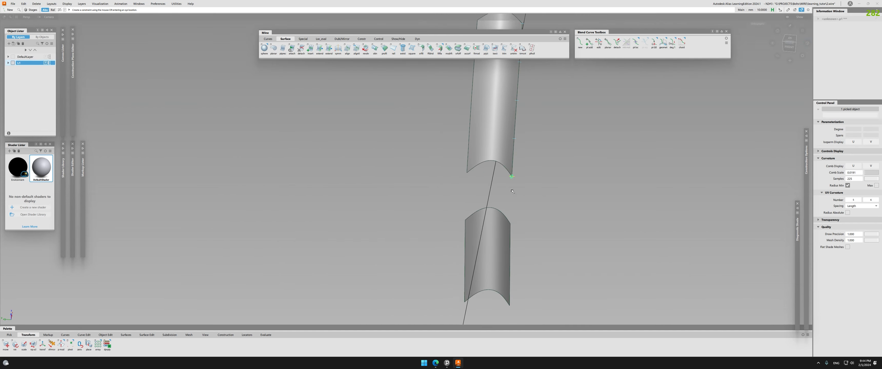
# - Connect the facing corners of the two blends with a blend curve on each side and show all hidden geometry
pyautogui.click(510, 224)
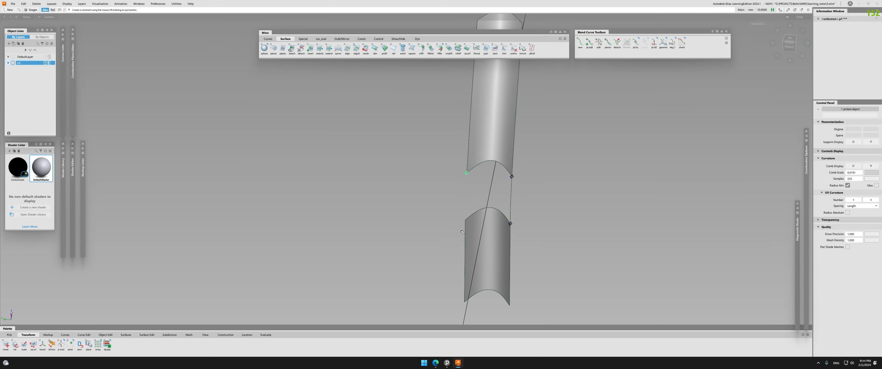
pyautogui.keyDown('alt'); pyautogui.keyDown('shift'); pyautogui.moveTo(467, 216); pyautogui.dragTo(670, 192); pyautogui.keyUp('shift'); pyautogui.keyUp('alt')
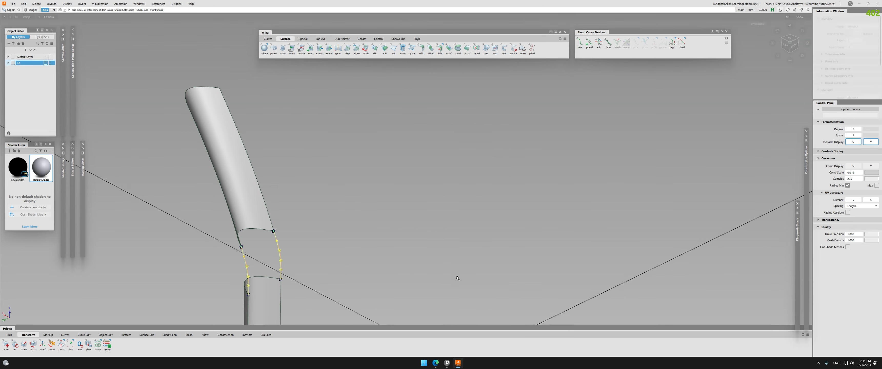
pyautogui.click(447, 277)
pyautogui.keyDown('alt'); pyautogui.keyDown('shift'); pyautogui.moveTo(447, 276); pyautogui.dragTo(363, 267); pyautogui.keyUp('shift'); pyautogui.keyUp('alt')
pyautogui.hotkey('alt', 'v')
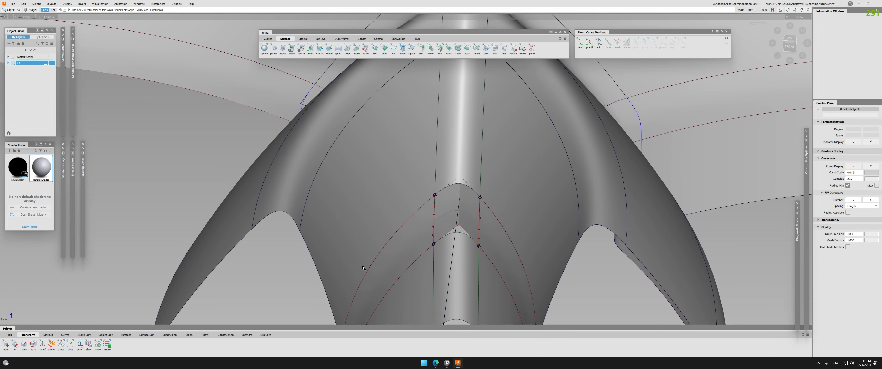
# - Fill the gap with a Square surface, using G2 Curvature at the two blends and Free Boundary along the blend curves
pyautogui.keyDown('alt'); pyautogui.keyDown('shift'); pyautogui.moveTo(384, 260); pyautogui.dragTo(485, 262, button='right'); pyautogui.keyUp('shift'); pyautogui.keyUp('alt')
pyautogui.keyDown('alt'); pyautogui.keyDown('shift'); pyautogui.moveTo(485, 262); pyautogui.dragTo(456, 212, button='middle'); pyautogui.keyUp('shift'); pyautogui.keyUp('alt')
pyautogui.press('s')
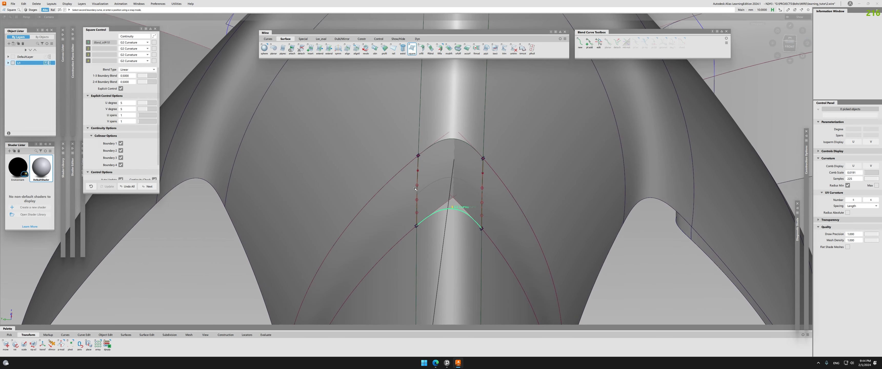
pyautogui.click(483, 184)
pyautogui.keyDown('alt'); pyautogui.keyDown('shift'); pyautogui.moveTo(483, 184); pyautogui.dragTo(457, 189); pyautogui.keyUp('shift'); pyautogui.keyUp('alt')
pyautogui.click(135, 36)
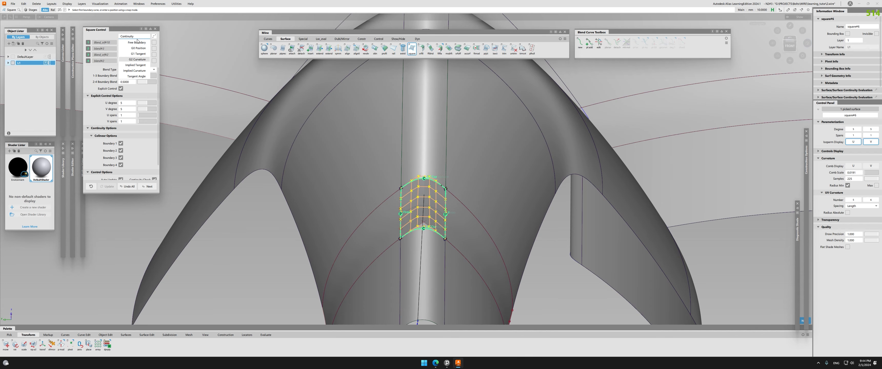
pyautogui.keyDown('alt'); pyautogui.keyDown('shift'); pyautogui.moveTo(401, 229); pyautogui.dragTo(374, 247, button='right'); pyautogui.keyUp('shift'); pyautogui.keyUp('alt')
pyautogui.keyDown('alt'); pyautogui.keyDown('shift'); pyautogui.moveTo(374, 247); pyautogui.dragTo(370, 231, button='middle'); pyautogui.keyUp('shift'); pyautogui.keyUp('alt')
pyautogui.click(370, 230)
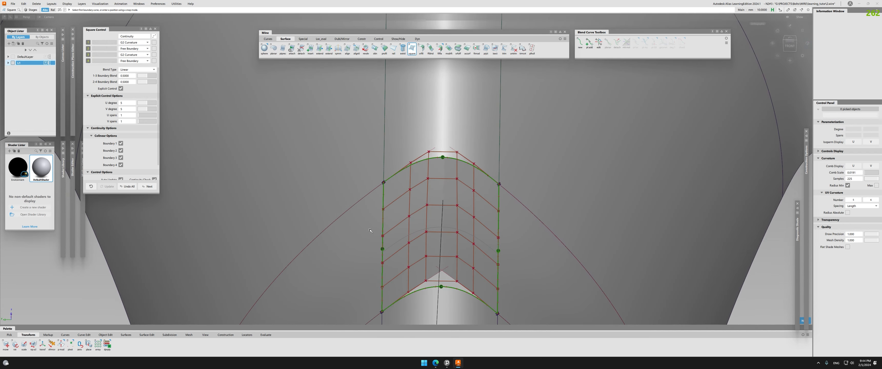
# - Remove the Square surface from the gap and keep the two blend curves
pyautogui.press('c')
pyautogui.moveTo(373, 233); pyautogui.dragTo(527, 253)
pyautogui.press('Delete')
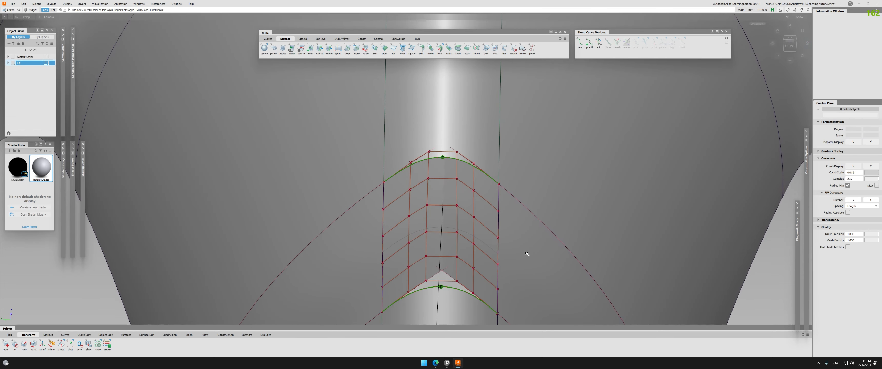
pyautogui.click(432, 179)
pyautogui.press('Delete')
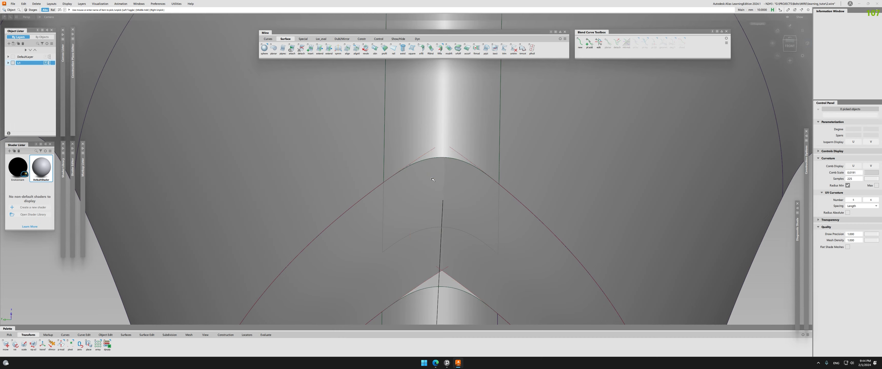
pyautogui.keyDown('alt'); pyautogui.keyDown('shift'); pyautogui.moveTo(432, 178); pyautogui.dragTo(407, 245, button='right'); pyautogui.keyUp('shift'); pyautogui.keyUp('alt')
pyautogui.hotkey('ctrl', 'z')
pyautogui.click(405, 139)
pyautogui.press('Delete')
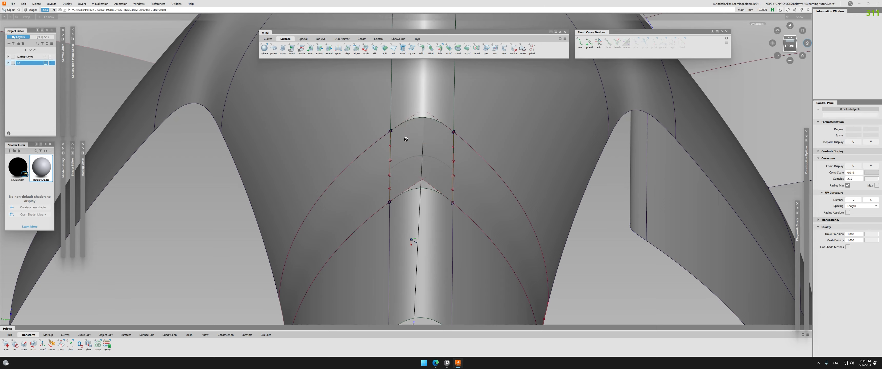
# - Project the blend curve onto the profile surface and trim off the part that extends past it
pyautogui.keyDown('alt'); pyautogui.keyDown('shift'); pyautogui.moveTo(405, 140); pyautogui.dragTo(456, 142); pyautogui.keyUp('shift'); pyautogui.keyUp('alt')
pyautogui.hotkey('ctrl', 'p')
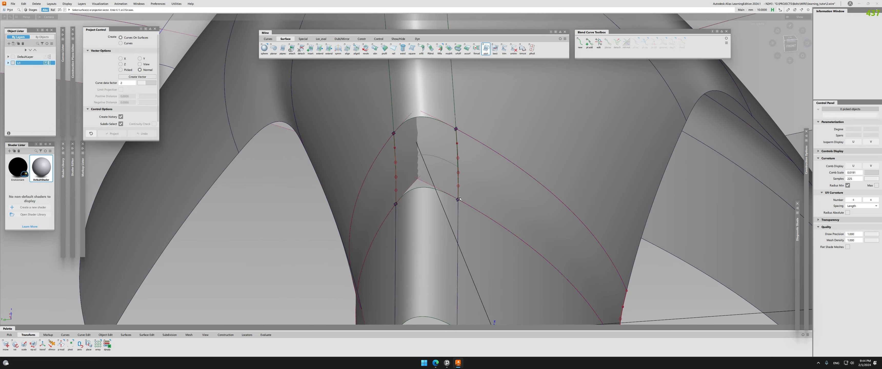
pyautogui.keyDown('alt'); pyautogui.keyDown('shift'); pyautogui.moveTo(459, 199); pyautogui.dragTo(365, 180); pyautogui.keyUp('shift'); pyautogui.keyUp('alt')
pyautogui.click(388, 156)
pyautogui.keyDown('alt'); pyautogui.keyDown('shift'); pyautogui.moveTo(416, 241); pyautogui.dragTo(425, 219); pyautogui.keyUp('shift'); pyautogui.keyUp('alt')
pyautogui.hotkey('ctrl', 't')
pyautogui.click(287, 205)
# - Convert the trimmed profile surface to an untrimmed one with Trim Convert and mirror it onto the opposite side
pyautogui.hotkey('ctrl', 't')
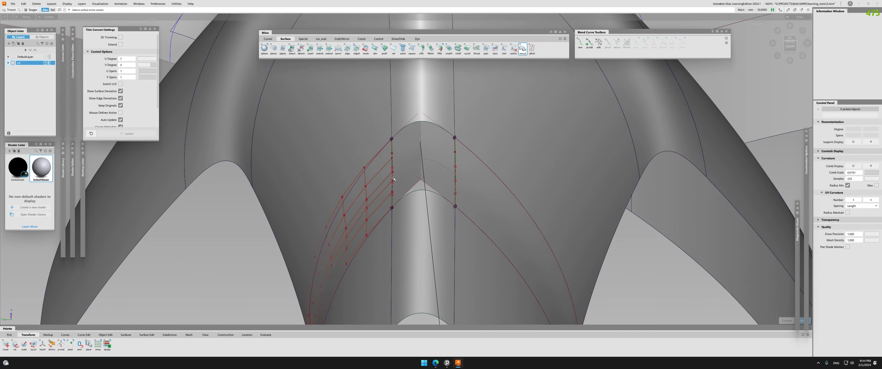
pyautogui.hotkey('ctrl', 'shift', 'c')
pyautogui.click(383, 183)
pyautogui.keyDown('ctrl'); pyautogui.keyDown('shift'); pyautogui.moveTo(321, 180); pyautogui.dragTo(425, 180); pyautogui.keyUp('shift'); pyautogui.keyUp('ctrl')
pyautogui.keyDown('alt'); pyautogui.keyDown('shift'); pyautogui.moveTo(445, 237); pyautogui.dragTo(412, 240); pyautogui.keyUp('shift'); pyautogui.keyUp('alt')
pyautogui.hotkey('ctrl', 'shift', 'n')
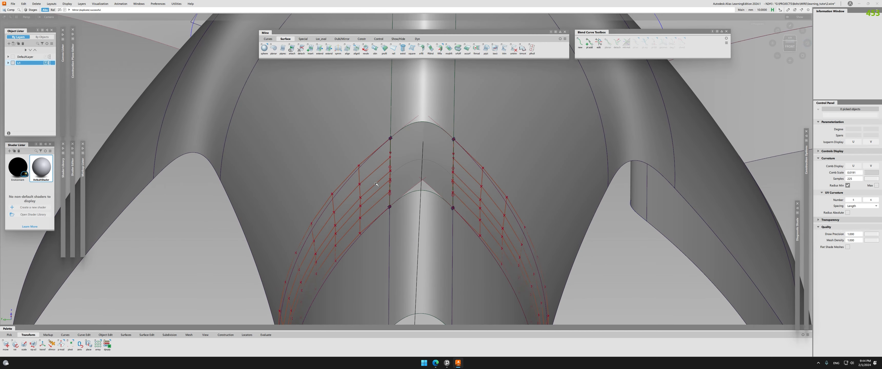
# - Isolate the two converted profile surfaces together with the upper and lower blends
pyautogui.click(378, 181)
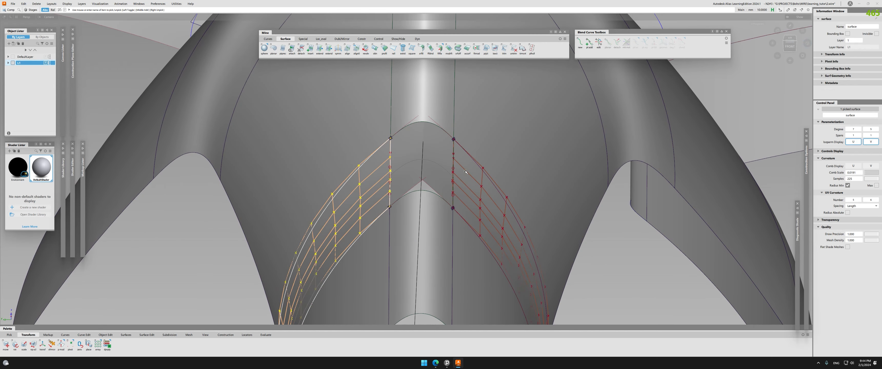
pyautogui.click(466, 172)
pyautogui.hotkey('alt', 'h')
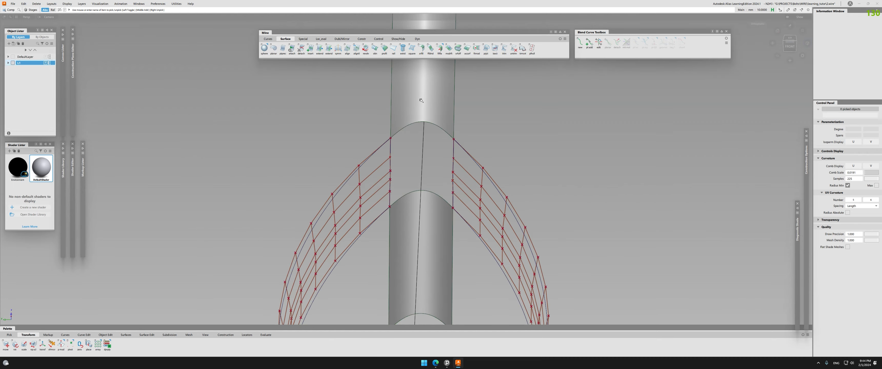
# - Restore the hidden geometry around the two converted profile surfaces
pyautogui.keyDown('alt'); pyautogui.keyDown('shift'); pyautogui.moveTo(420, 99); pyautogui.dragTo(407, 102); pyautogui.keyUp('shift'); pyautogui.keyUp('alt')
pyautogui.click(412, 49)
pyautogui.keyDown('alt'); pyautogui.keyDown('shift'); pyautogui.moveTo(404, 144); pyautogui.dragTo(437, 150); pyautogui.keyUp('shift'); pyautogui.keyUp('alt')
pyautogui.keyDown('alt'); pyautogui.keyDown('shift'); pyautogui.moveTo(394, 172); pyautogui.dragTo(359, 171); pyautogui.keyUp('shift'); pyautogui.keyUp('alt')
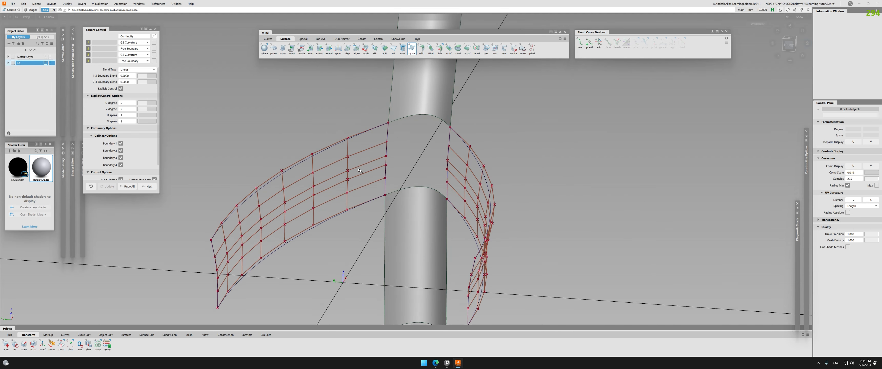
pyautogui.hotkey('alt', 'v')
pyautogui.keyDown('alt'); pyautogui.keyDown('shift'); pyautogui.moveTo(412, 238); pyautogui.dragTo(442, 213, button='middle'); pyautogui.keyUp('shift'); pyautogui.keyUp('alt')
# - Align the lower edge of the left converted profile surface to the edge of the adjoining profile fillet
pyautogui.click(347, 49)
pyautogui.click(366, 189)
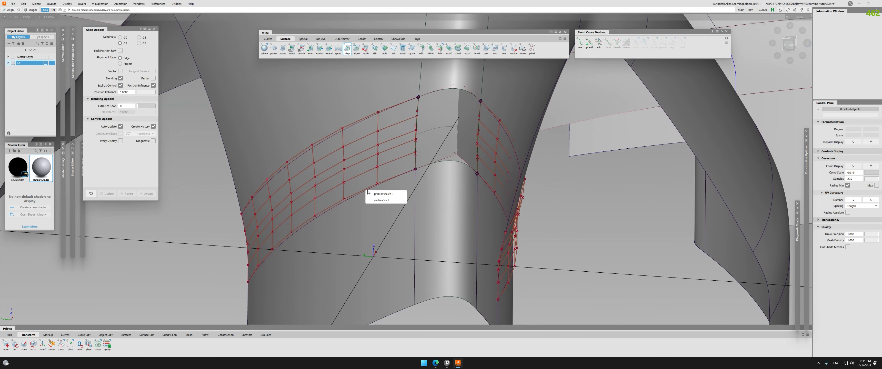
pyautogui.click(374, 202)
pyautogui.click(375, 188)
pyautogui.click(384, 199)
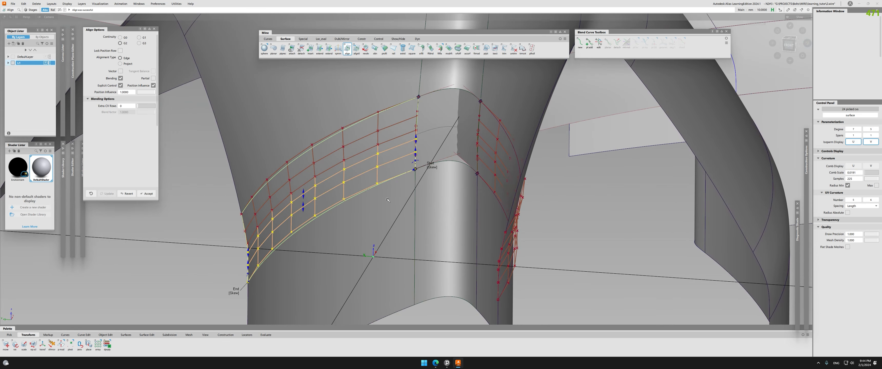
# - Align the upper edge of the left converted profile surface to the adjoining profile fillet edge
pyautogui.keyDown('alt'); pyautogui.keyDown('shift'); pyautogui.moveTo(414, 138); pyautogui.dragTo(408, 172, button='middle'); pyautogui.keyUp('shift'); pyautogui.keyUp('alt')
pyautogui.press('space')
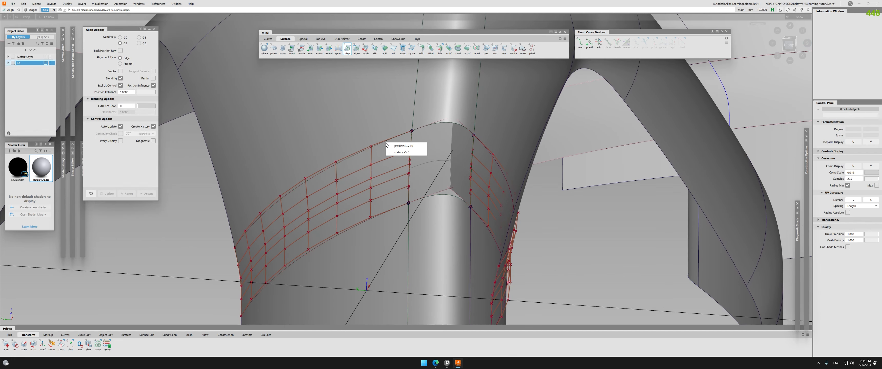
pyautogui.click(391, 151)
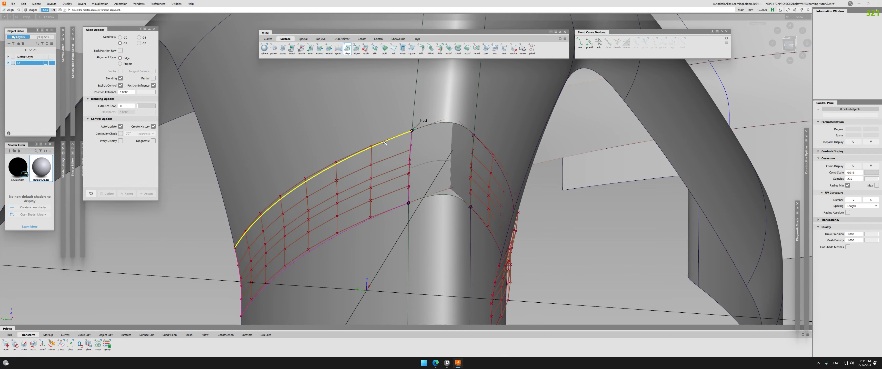
pyautogui.click(391, 152)
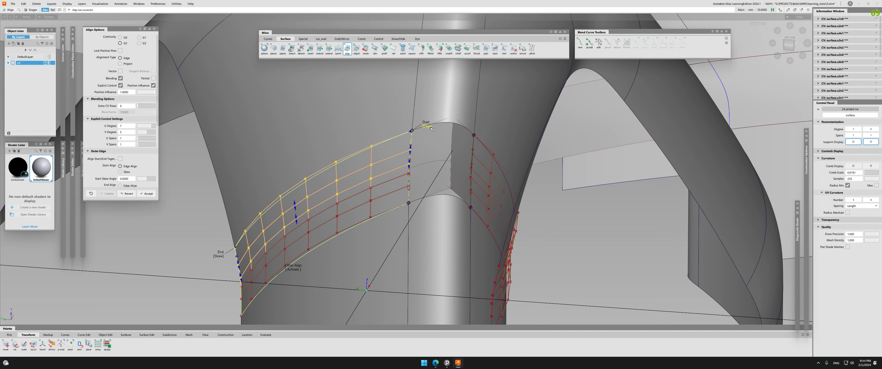
# - Align the upper edge of the right converted profile surface to its adjoining profile fillet edge
pyautogui.keyDown('alt'); pyautogui.keyDown('shift'); pyautogui.moveTo(391, 152); pyautogui.dragTo(457, 167); pyautogui.keyUp('shift'); pyautogui.keyUp('alt')
pyautogui.click(457, 167)
pyautogui.click(511, 151)
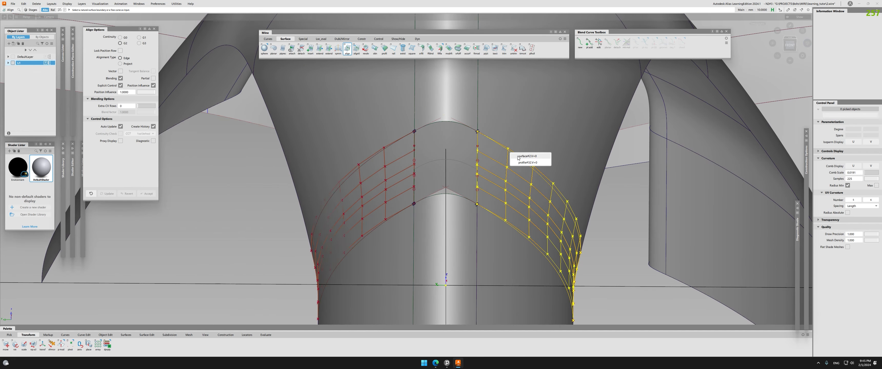
pyautogui.click(514, 153)
pyautogui.click(524, 158)
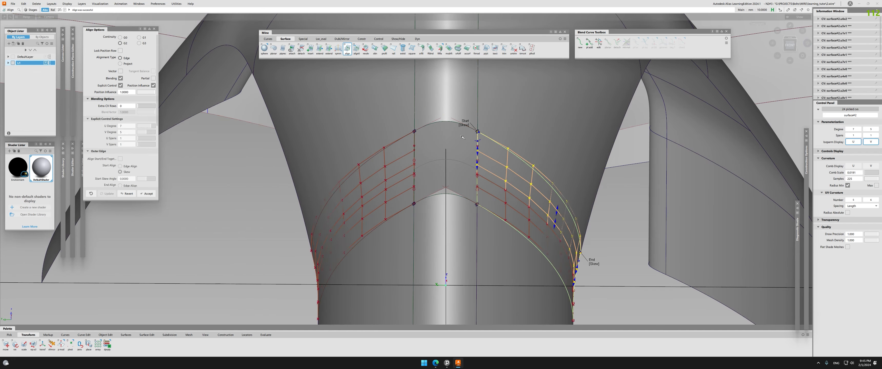
# - Isolate the two side patches together with the upper and lower central strips by hiding the rest of the model
pyautogui.keyDown('alt'); pyautogui.keyDown('shift'); pyautogui.moveTo(505, 165); pyautogui.dragTo(459, 148, button='middle'); pyautogui.keyUp('shift'); pyautogui.keyUp('alt')
pyautogui.keyDown('ctrl'); pyautogui.keyDown('shift'); pyautogui.moveTo(460, 148); pyautogui.dragTo(444, 139); pyautogui.keyUp('shift'); pyautogui.keyUp('ctrl')
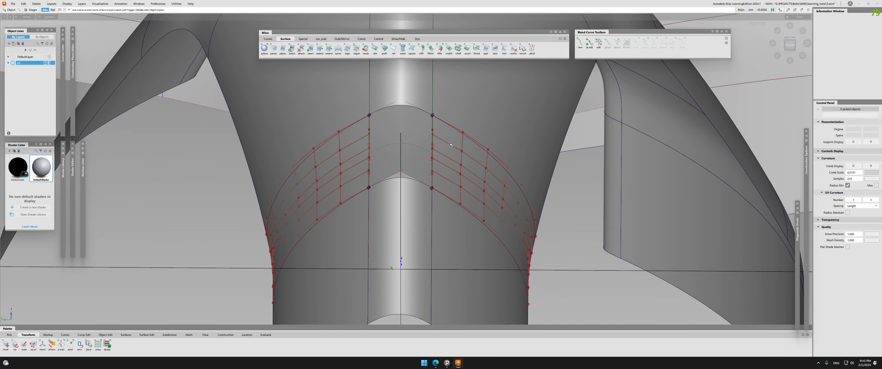
pyautogui.click(450, 147)
pyautogui.click(450, 146)
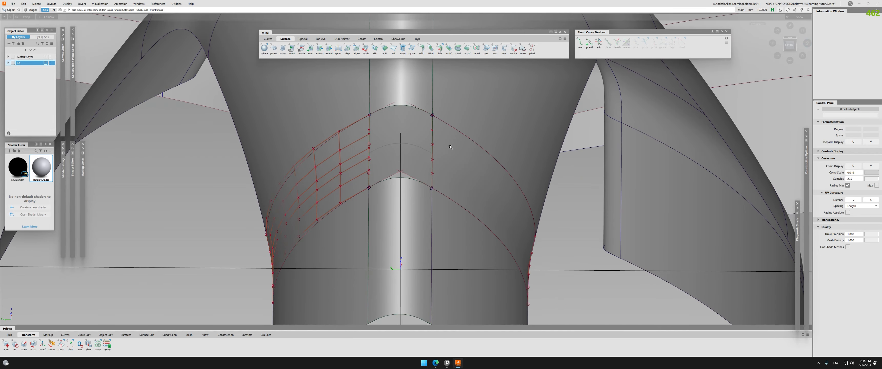
pyautogui.click(356, 155)
pyautogui.keyDown('ctrl'); pyautogui.keyDown('shift'); pyautogui.moveTo(357, 154); pyautogui.dragTo(298, 159); pyautogui.keyUp('shift'); pyautogui.keyUp('ctrl')
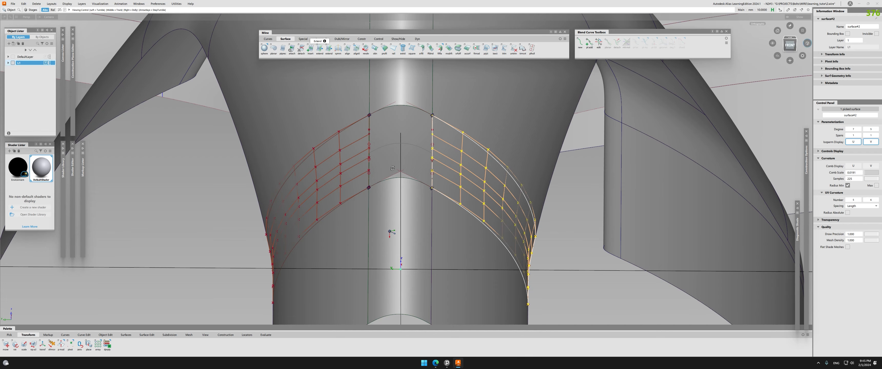
pyautogui.keyDown('alt'); pyautogui.keyDown('shift'); pyautogui.moveTo(393, 168); pyautogui.dragTo(376, 167); pyautogui.keyUp('shift'); pyautogui.keyUp('alt')
pyautogui.click(433, 154)
pyautogui.click(371, 156)
pyautogui.click(434, 161)
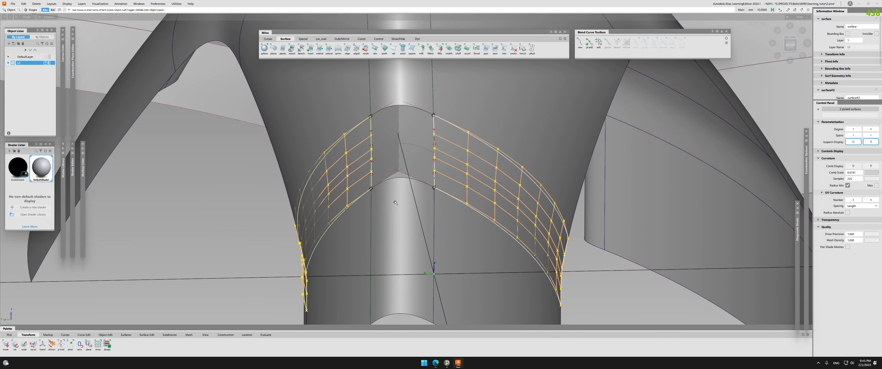
pyautogui.hotkey('alt', 'h')
pyautogui.keyDown('alt'); pyautogui.keyDown('shift'); pyautogui.moveTo(398, 80); pyautogui.dragTo(366, 103); pyautogui.keyUp('shift'); pyautogui.keyUp('alt')
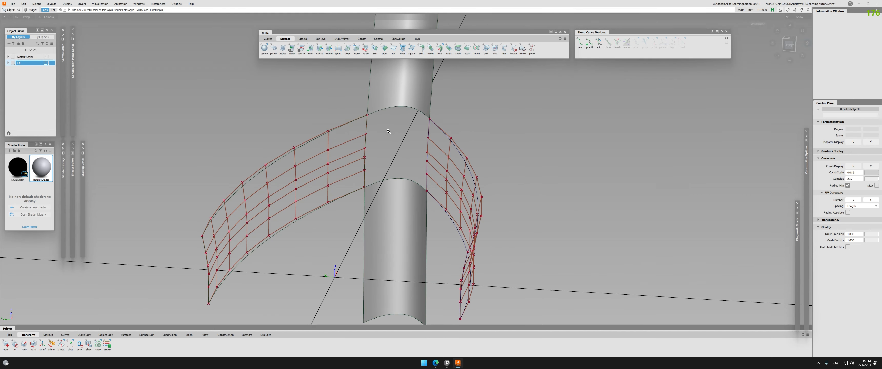
pyautogui.keyDown('ctrl'); pyautogui.keyDown('shift'); pyautogui.moveTo(399, 130); pyautogui.dragTo(413, 116); pyautogui.keyUp('shift'); pyautogui.keyUp('ctrl')
pyautogui.keyDown('alt'); pyautogui.keyDown('shift'); pyautogui.moveTo(372, 141); pyautogui.dragTo(399, 142); pyautogui.keyUp('shift'); pyautogui.keyUp('alt')
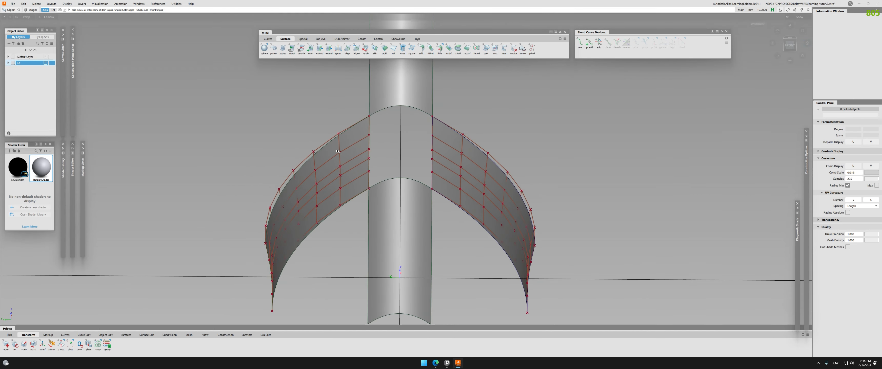
# - Fill the central opening between the side patches and strips with a Square surface, using G2 Curvature on all four boundaries
pyautogui.hotkey('alt', 's')
pyautogui.click(389, 179)
pyautogui.click(369, 163)
pyautogui.click(433, 157)
pyautogui.keyDown('alt'); pyautogui.keyDown('shift'); pyautogui.moveTo(402, 224); pyautogui.dragTo(390, 232); pyautogui.keyUp('shift'); pyautogui.keyUp('alt')
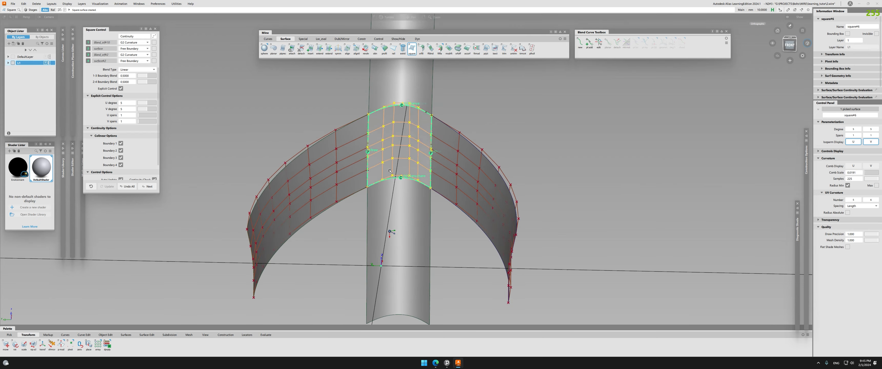
pyautogui.click(135, 60)
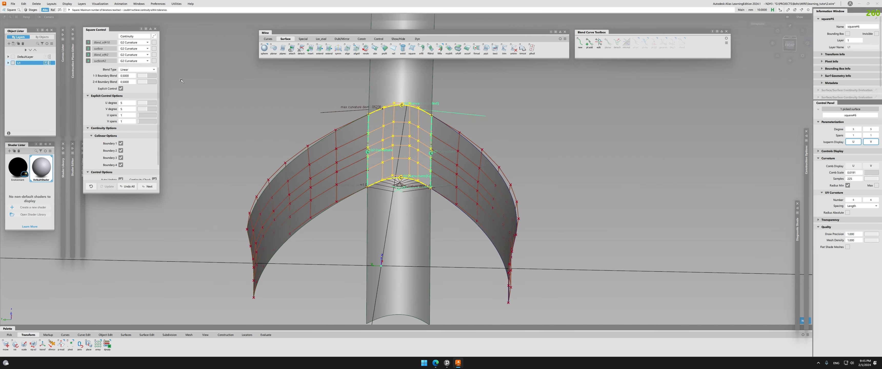
pyautogui.keyDown('alt'); pyautogui.keyDown('shift'); pyautogui.moveTo(410, 127); pyautogui.dragTo(424, 158); pyautogui.keyUp('shift'); pyautogui.keyUp('alt')
# - Align the square patch's edges to the adjoining central strips, accepting the removal of its construction history
pyautogui.hotkey('alt', 'a')
pyautogui.click(424, 175)
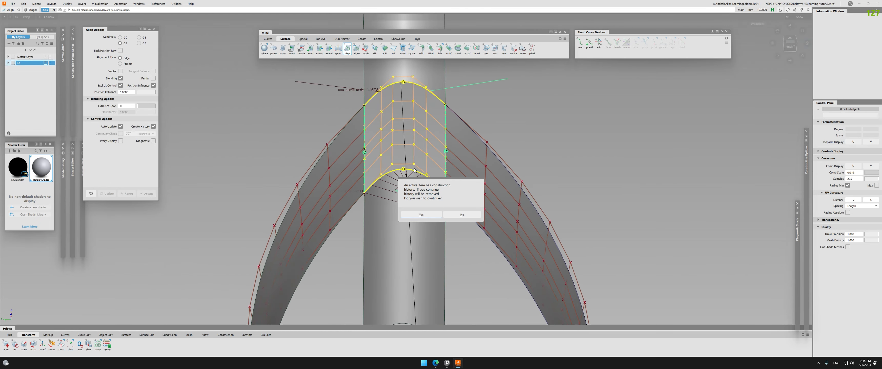
pyautogui.click(420, 213)
pyautogui.click(423, 176)
pyautogui.keyDown('alt'); pyautogui.keyDown('shift'); pyautogui.moveTo(415, 187); pyautogui.dragTo(442, 168); pyautogui.keyUp('shift'); pyautogui.keyUp('alt')
pyautogui.hotkey('alt', 'a')
pyautogui.click(384, 140)
pyautogui.click(383, 141)
# - Delete the two side patches flanking the square patch
pyautogui.press('F5')
pyautogui.click(419, 224)
pyautogui.keyDown('alt'); pyautogui.keyDown('shift'); pyautogui.moveTo(419, 224); pyautogui.dragTo(399, 213); pyautogui.keyUp('shift'); pyautogui.keyUp('alt')
pyautogui.keyDown('alt'); pyautogui.keyDown('shift'); pyautogui.moveTo(399, 212); pyautogui.dragTo(377, 203, button='right'); pyautogui.keyUp('shift'); pyautogui.keyUp('alt')
pyautogui.click(377, 202)
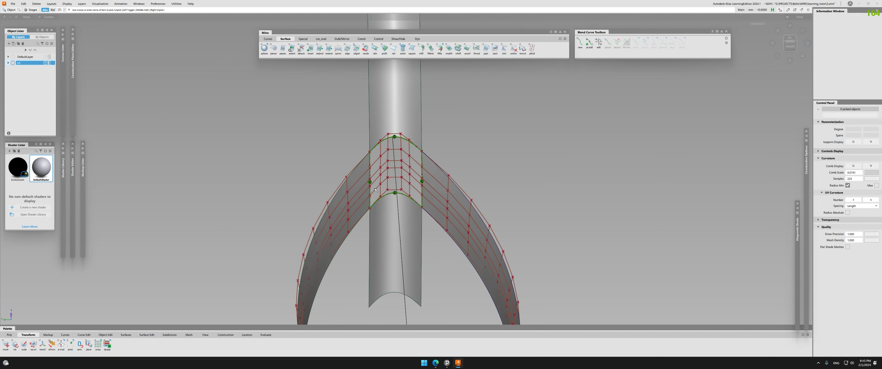
pyautogui.click(348, 203)
pyautogui.click(448, 190)
pyautogui.press('Delete')
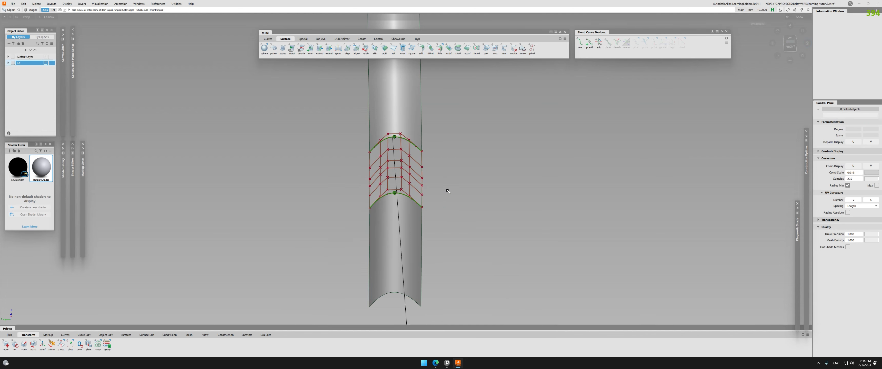
# - Clear the square patch and the upper central strip from view, and bring back the rest of the model
pyautogui.click(397, 101)
pyautogui.press('Delete')
pyautogui.hotkey('ctrl', 'z')
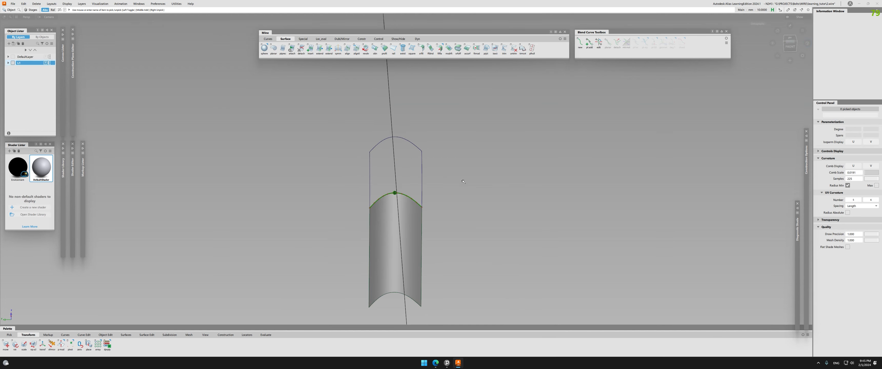
pyautogui.hotkey('ctrl', 'z')
# - Turn off the control vertices on the edges beside the central opening
pyautogui.keyDown('alt'); pyautogui.keyDown('shift'); pyautogui.moveTo(463, 181); pyautogui.dragTo(449, 184); pyautogui.keyUp('shift'); pyautogui.keyUp('alt')
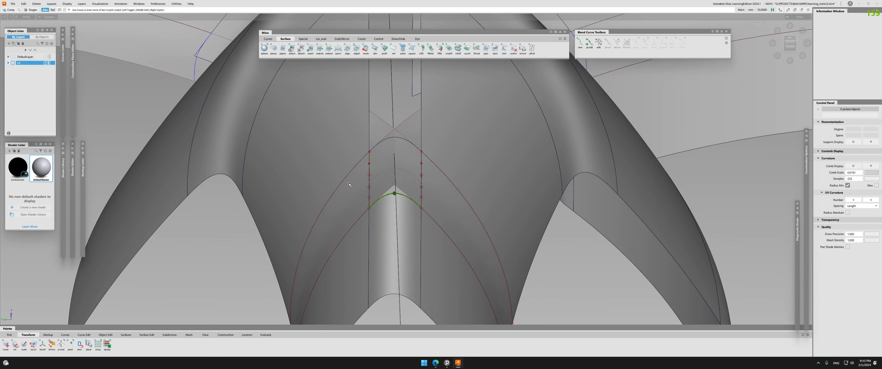
pyautogui.moveTo(349, 185); pyautogui.dragTo(453, 192)
pyautogui.hotkey('ctrl', 'h')
pyautogui.click(454, 193)
pyautogui.keyDown('alt'); pyautogui.keyDown('shift'); pyautogui.moveTo(417, 193); pyautogui.dragTo(427, 183, button='right'); pyautogui.keyUp('shift'); pyautogui.keyUp('alt')
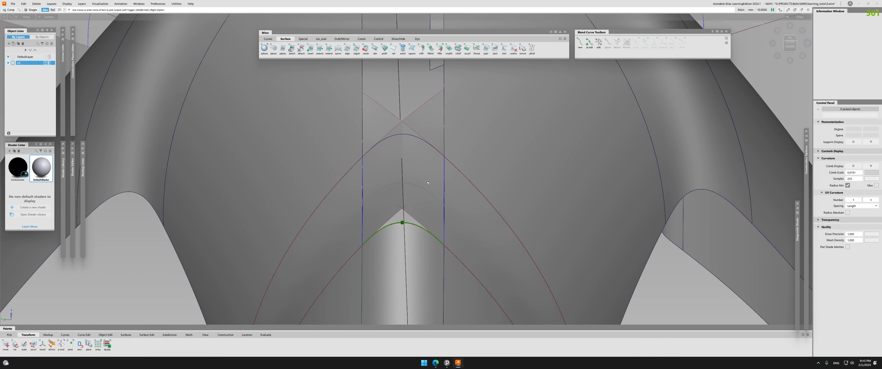
# - Check surface continuity along the right and left edges of the central opening and clear the continuity locators
pyautogui.click(331, 217)
pyautogui.keyDown('alt'); pyautogui.keyDown('shift'); pyautogui.moveTo(331, 218); pyautogui.dragTo(475, 221); pyautogui.keyUp('shift'); pyautogui.keyUp('alt')
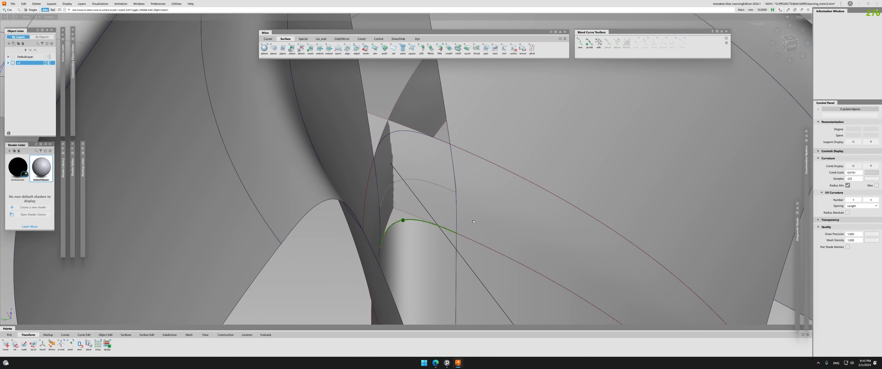
pyautogui.keyDown('ctrl'); pyautogui.keyDown('shift'); pyautogui.moveTo(474, 221); pyautogui.dragTo(456, 217, button='middle'); pyautogui.keyUp('shift'); pyautogui.keyUp('ctrl')
pyautogui.click(456, 209)
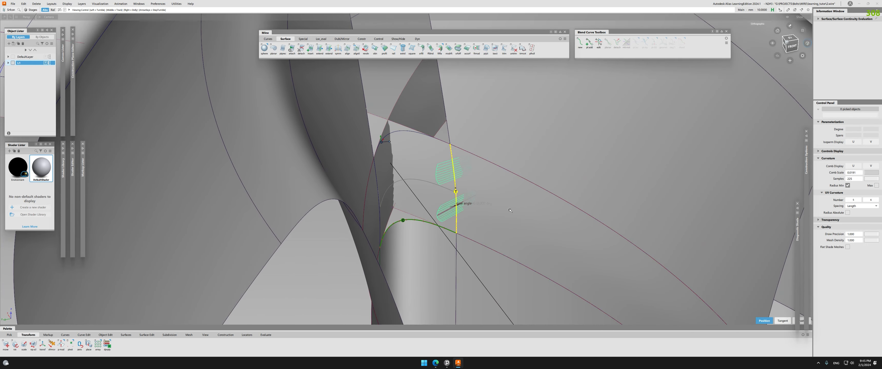
pyautogui.keyDown('alt'); pyautogui.keyDown('shift'); pyautogui.moveTo(457, 210); pyautogui.dragTo(329, 218); pyautogui.keyUp('shift'); pyautogui.keyUp('alt')
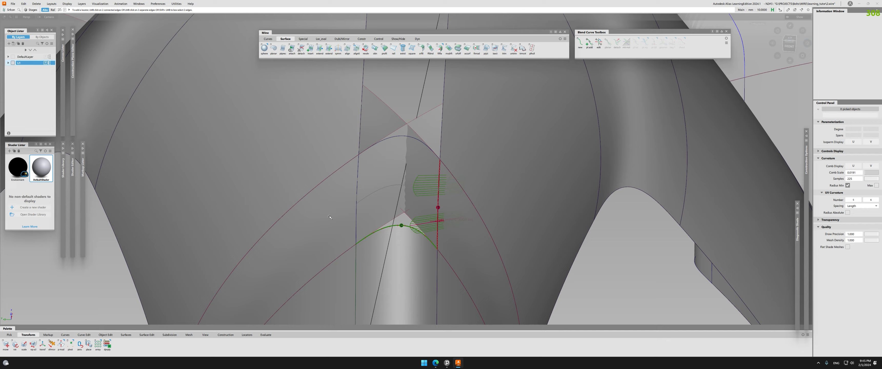
pyautogui.click(356, 213)
pyautogui.keyDown('alt'); pyautogui.keyDown('shift'); pyautogui.moveTo(369, 226); pyautogui.dragTo(345, 208, button='right'); pyautogui.keyUp('shift'); pyautogui.keyUp('alt')
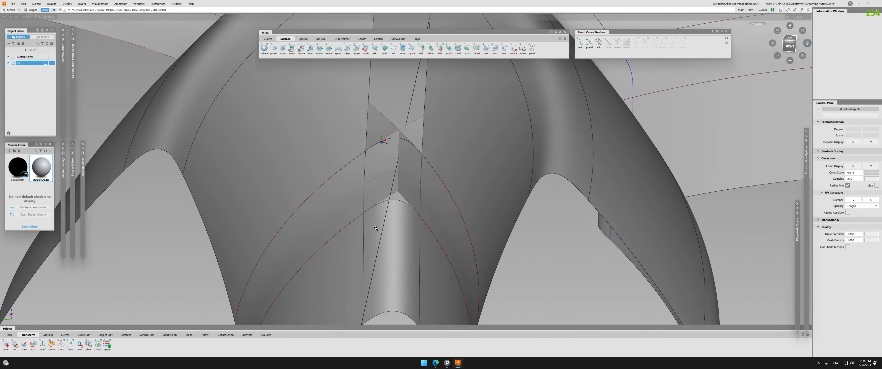
pyautogui.keyDown('alt'); pyautogui.keyDown('shift'); pyautogui.moveTo(345, 209); pyautogui.dragTo(397, 193); pyautogui.keyUp('shift'); pyautogui.keyUp('alt')
pyautogui.keyDown('alt'); pyautogui.keyDown('shift'); pyautogui.moveTo(398, 144); pyautogui.dragTo(382, 202, button='middle'); pyautogui.keyUp('shift'); pyautogui.keyUp('alt')
pyautogui.keyDown('alt'); pyautogui.keyDown('shift'); pyautogui.moveTo(382, 203); pyautogui.dragTo(374, 206); pyautogui.keyUp('shift'); pyautogui.keyUp('alt')
pyautogui.keyDown('ctrl'); pyautogui.keyDown('shift'); pyautogui.moveTo(374, 206); pyautogui.dragTo(392, 207); pyautogui.keyUp('shift'); pyautogui.keyUp('ctrl')
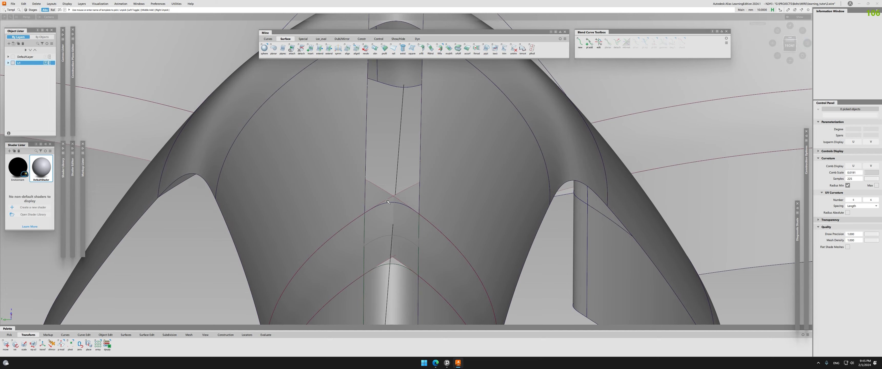
# - Bring the templated central blend strip back as a regular shaded surface running down over the patch area
pyautogui.click(393, 207)
pyautogui.keyDown('alt'); pyautogui.keyDown('shift'); pyautogui.moveTo(424, 191); pyautogui.dragTo(373, 183, button='right'); pyautogui.keyUp('shift'); pyautogui.keyUp('alt')
pyautogui.moveTo(373, 183)
pyautogui.keyDown('alt'); pyautogui.keyDown('shift'); pyautogui.mouseDown()
pyautogui.moveTo(399, 188)
pyautogui.moveTo(379, 181)
pyautogui.mouseUp(); pyautogui.keyUp('shift'); pyautogui.keyUp('alt')
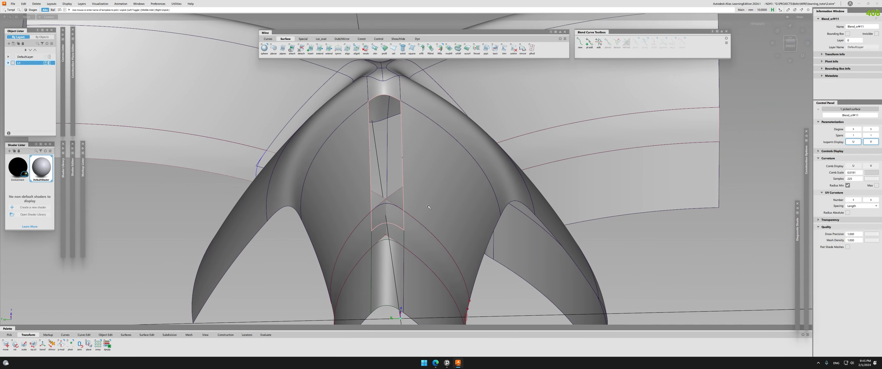
pyautogui.keyDown('alt'); pyautogui.keyDown('shift'); pyautogui.moveTo(378, 181); pyautogui.dragTo(435, 199, button='right'); pyautogui.keyUp('shift'); pyautogui.keyUp('alt')
pyautogui.hotkey('ctrl', 'v')
pyautogui.keyDown('ctrl'); pyautogui.keyDown('shift'); pyautogui.moveTo(435, 227); pyautogui.dragTo(435, 226); pyautogui.keyUp('shift'); pyautogui.keyUp('ctrl')
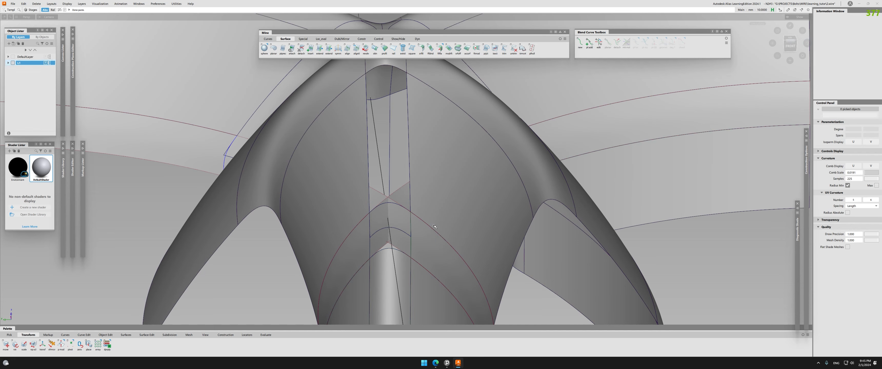
pyautogui.keyDown('alt'); pyautogui.keyDown('shift'); pyautogui.moveTo(411, 215); pyautogui.dragTo(442, 220, button='right'); pyautogui.keyUp('shift'); pyautogui.keyUp('alt')
pyautogui.click(394, 182)
pyautogui.click(427, 212)
pyautogui.keyDown('ctrl'); pyautogui.keyDown('shift'); pyautogui.moveTo(452, 185); pyautogui.dragTo(465, 171, button='right'); pyautogui.keyUp('shift'); pyautogui.keyUp('ctrl')
pyautogui.keyDown('alt'); pyautogui.keyDown('shift'); pyautogui.moveTo(386, 206); pyautogui.dragTo(396, 197); pyautogui.keyUp('shift'); pyautogui.keyUp('alt')
pyautogui.click(401, 182)
pyautogui.click(396, 197)
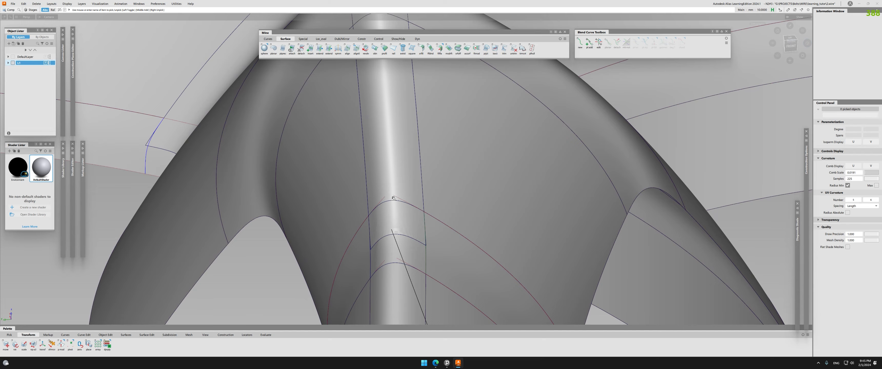
# - Project the arched boundary curve of the side patches onto the central blend strip
pyautogui.keyDown('ctrl'); pyautogui.keyDown('shift'); pyautogui.moveTo(394, 195); pyautogui.dragTo(388, 178, button='middle'); pyautogui.keyUp('shift'); pyautogui.keyUp('ctrl')
pyautogui.keyDown('ctrl'); pyautogui.keyDown('shift'); pyautogui.moveTo(400, 211); pyautogui.dragTo(390, 204, button='middle'); pyautogui.keyUp('shift'); pyautogui.keyUp('ctrl')
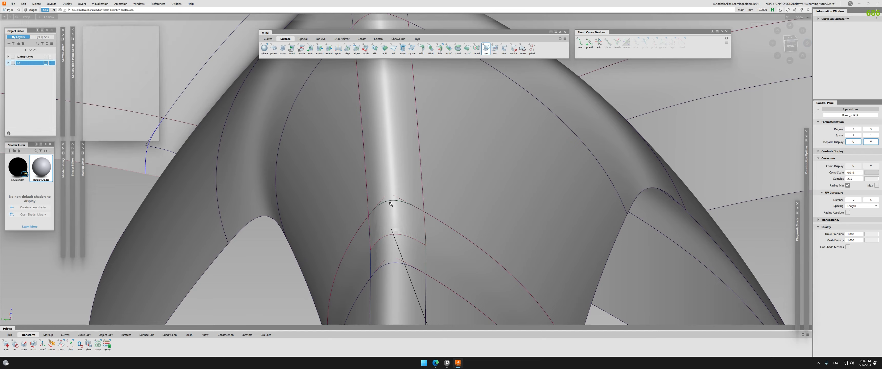
pyautogui.click(384, 203)
pyautogui.keyDown('alt'); pyautogui.keyDown('shift'); pyautogui.moveTo(390, 247); pyautogui.dragTo(382, 226); pyautogui.keyUp('shift'); pyautogui.keyUp('alt')
pyautogui.keyDown('alt'); pyautogui.keyDown('shift'); pyautogui.moveTo(382, 226); pyautogui.dragTo(410, 219, button='right'); pyautogui.keyUp('shift'); pyautogui.keyUp('alt')
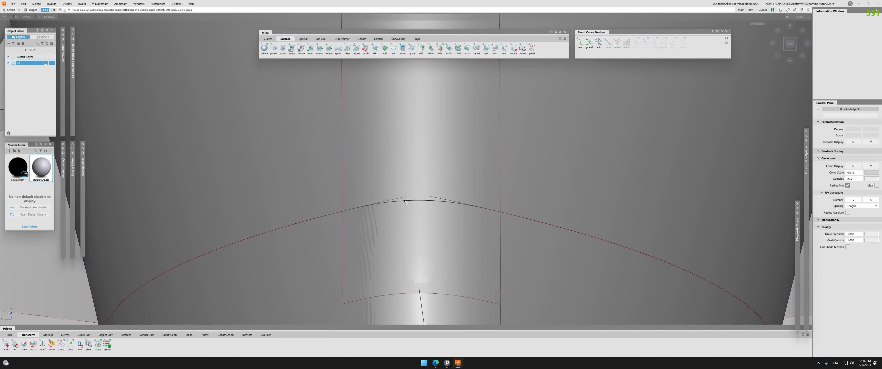
# - Trim-convert the part of the central blend strip above the projected arch into its own untrimmed surface
pyautogui.keyDown('alt'); pyautogui.keyDown('shift'); pyautogui.moveTo(416, 205); pyautogui.dragTo(424, 224); pyautogui.keyUp('shift'); pyautogui.keyUp('alt')
pyautogui.keyDown('alt'); pyautogui.keyDown('shift'); pyautogui.moveTo(432, 225); pyautogui.dragTo(410, 227, button='right'); pyautogui.keyUp('shift'); pyautogui.keyUp('alt')
pyautogui.keyDown('ctrl'); pyautogui.keyDown('shift'); pyautogui.moveTo(410, 227); pyautogui.dragTo(404, 216); pyautogui.keyUp('shift'); pyautogui.keyUp('ctrl')
pyautogui.click(407, 219)
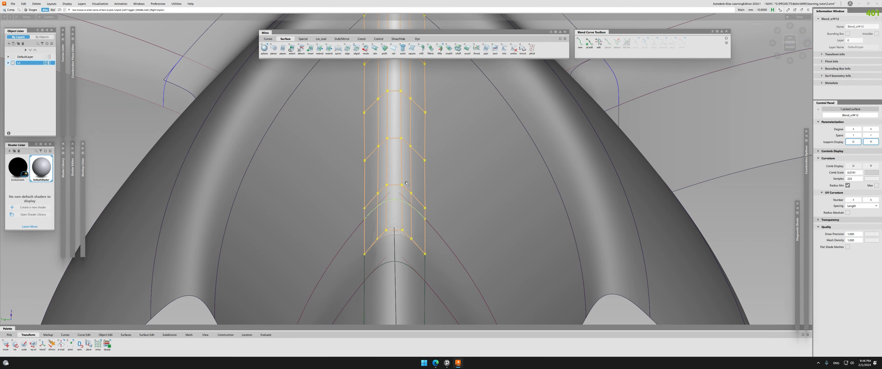
pyautogui.click(407, 219)
pyautogui.keyDown('alt'); pyautogui.keyDown('shift'); pyautogui.moveTo(409, 219); pyautogui.dragTo(399, 211, button='right'); pyautogui.keyUp('shift'); pyautogui.keyUp('alt')
pyautogui.moveTo(399, 210)
pyautogui.keyDown('alt'); pyautogui.keyDown('shift'); pyautogui.mouseDown()
pyautogui.moveTo(404, 222)
pyautogui.moveTo(411, 213)
pyautogui.moveTo(403, 216)
pyautogui.mouseUp(); pyautogui.keyUp('shift'); pyautogui.keyUp('alt')
pyautogui.keyDown('ctrl'); pyautogui.keyDown('shift'); pyautogui.moveTo(401, 206); pyautogui.dragTo(395, 171, button='middle'); pyautogui.keyUp('shift'); pyautogui.keyUp('ctrl')
pyautogui.click(399, 187)
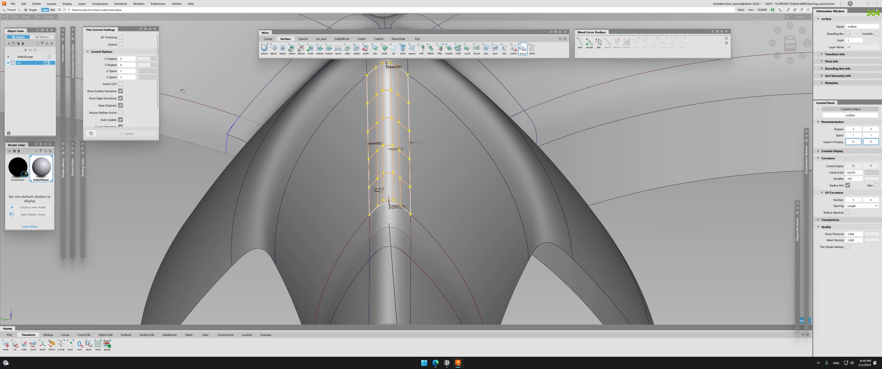
pyautogui.moveTo(150, 59); pyautogui.dragTo(156, 60)
# - Trim-convert the right and left arched side regions into separate untrimmed surfaces
pyautogui.keyDown('alt'); pyautogui.keyDown('shift'); pyautogui.moveTo(437, 206); pyautogui.dragTo(428, 167, button='middle'); pyautogui.keyUp('shift'); pyautogui.keyUp('alt')
pyautogui.keyDown('ctrl'); pyautogui.keyDown('shift'); pyautogui.moveTo(426, 172); pyautogui.dragTo(420, 213); pyautogui.keyUp('shift'); pyautogui.keyUp('ctrl')
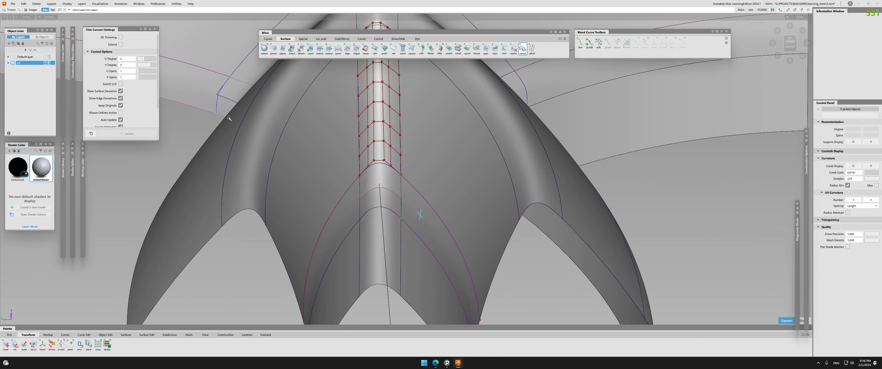
pyautogui.moveTo(155, 59); pyautogui.dragTo(144, 59)
pyautogui.keyDown('alt'); pyautogui.keyDown('shift'); pyautogui.moveTo(431, 206); pyautogui.dragTo(394, 205); pyautogui.keyUp('shift'); pyautogui.keyUp('alt')
pyautogui.press('space')
pyautogui.click(324, 204)
pyautogui.press('space')
pyautogui.moveTo(144, 59); pyautogui.dragTo(156, 59)
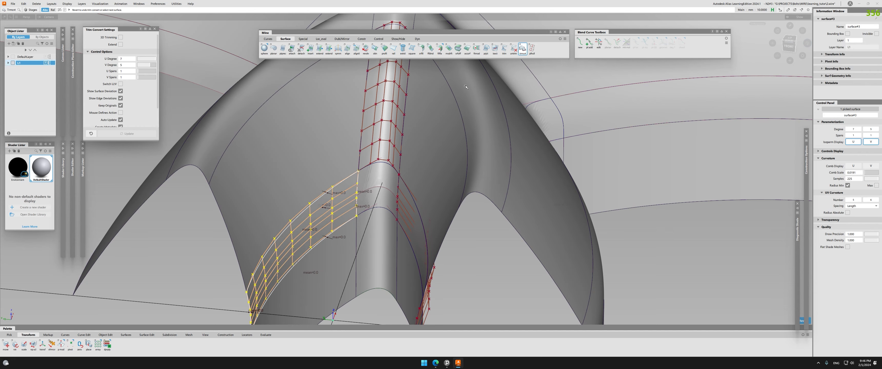
# - Delete the square patch between the converted side patches
pyautogui.keyDown('alt'); pyautogui.keyDown('shift'); pyautogui.moveTo(406, 182); pyautogui.dragTo(380, 183); pyautogui.keyUp('shift'); pyautogui.keyUp('alt')
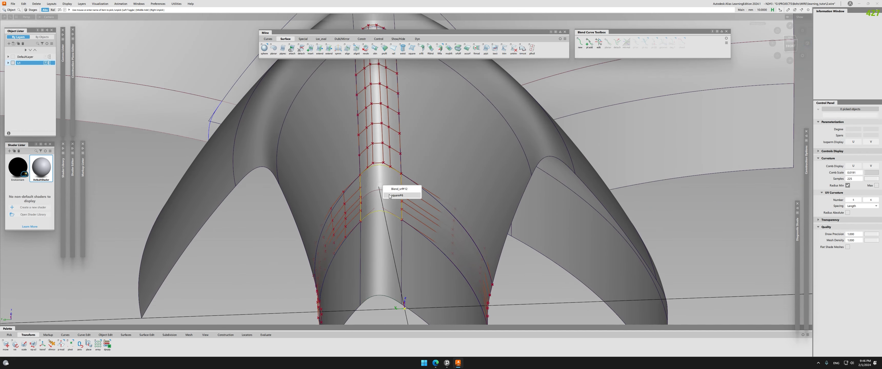
pyautogui.click(390, 196)
pyautogui.press('Delete')
pyautogui.click(397, 195)
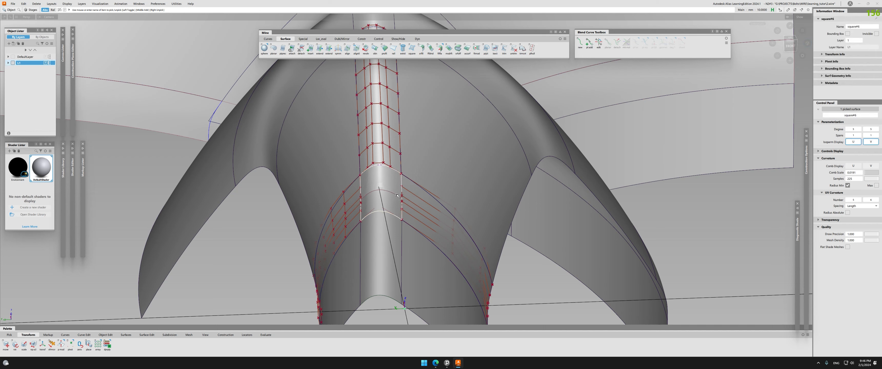
pyautogui.press('Delete')
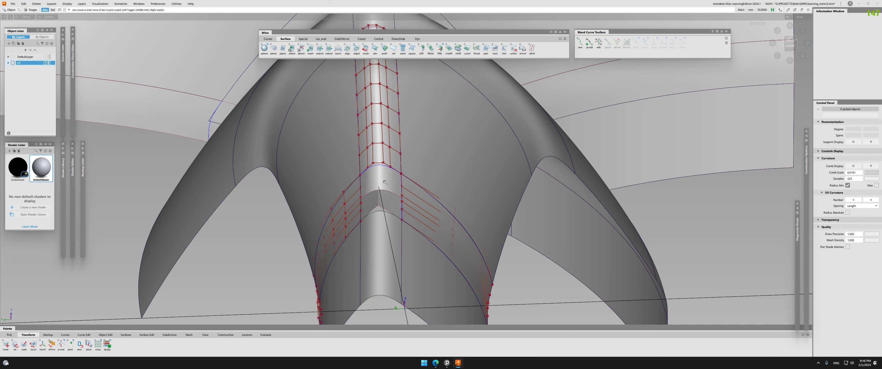
# - Delete the original trimmed pieces of the central blend strip and pick the converted upper strip
pyautogui.click(393, 187)
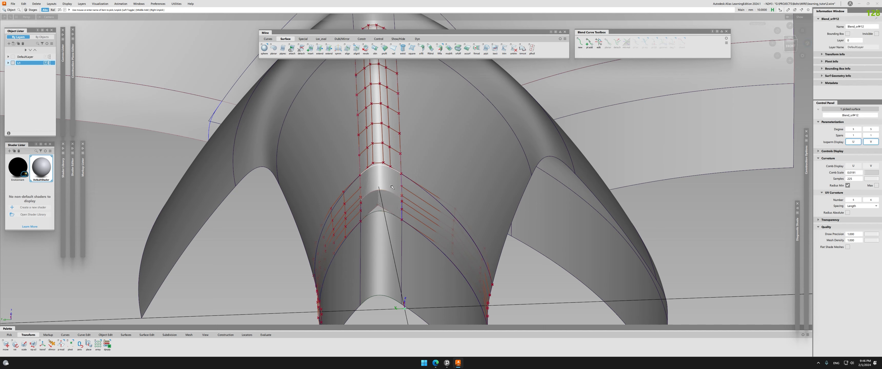
pyautogui.press('Delete')
pyautogui.keyDown('alt'); pyautogui.keyDown('shift'); pyautogui.moveTo(392, 187); pyautogui.dragTo(383, 170); pyautogui.keyUp('shift'); pyautogui.keyUp('alt')
pyautogui.click(400, 124)
pyautogui.keyDown('alt'); pyautogui.keyDown('shift'); pyautogui.moveTo(399, 124); pyautogui.dragTo(354, 151); pyautogui.keyUp('shift'); pyautogui.keyUp('alt')
pyautogui.keyDown('alt'); pyautogui.keyDown('shift'); pyautogui.moveTo(355, 151); pyautogui.dragTo(349, 174); pyautogui.keyUp('shift'); pyautogui.keyUp('alt')
pyautogui.click(381, 161)
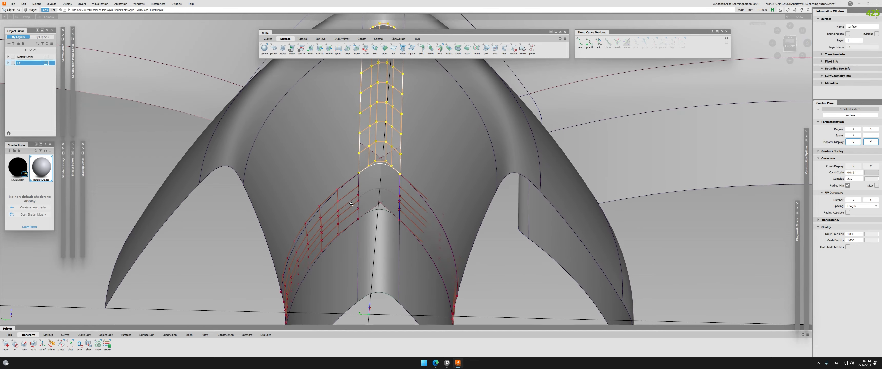
# - Pick the leftover curves on surface around the converted side patches for deletion
pyautogui.keyDown('ctrl'); pyautogui.keyDown('shift'); pyautogui.moveTo(346, 206); pyautogui.dragTo(424, 213); pyautogui.keyUp('shift'); pyautogui.keyUp('ctrl')
pyautogui.click(345, 229)
pyautogui.keyDown('alt'); pyautogui.keyDown('shift'); pyautogui.moveTo(424, 212); pyautogui.dragTo(528, 196, button='right'); pyautogui.keyUp('shift'); pyautogui.keyUp('alt')
pyautogui.keyDown('alt'); pyautogui.keyDown('shift'); pyautogui.moveTo(527, 197); pyautogui.dragTo(429, 195); pyautogui.keyUp('shift'); pyautogui.keyUp('alt')
pyautogui.press('Delete')
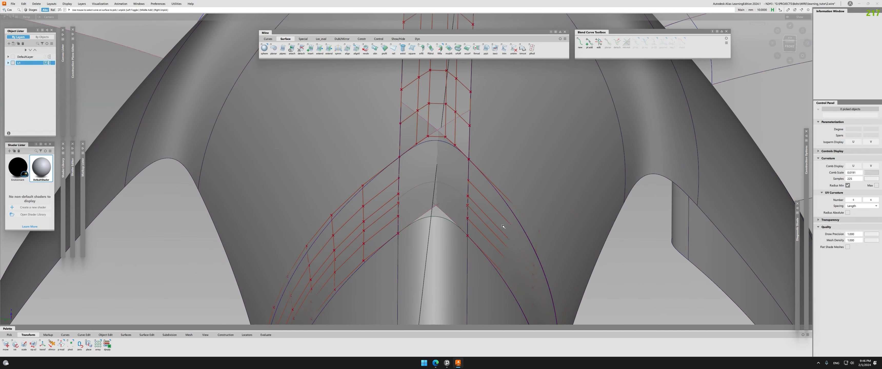
# - Align the left side patch's lower edge to the underlying profile surface with G2 continuity
pyautogui.keyDown('alt'); pyautogui.keyDown('shift'); pyautogui.moveTo(397, 219); pyautogui.dragTo(426, 139, button='middle'); pyautogui.keyUp('shift'); pyautogui.keyUp('alt')
pyautogui.keyDown('ctrl'); pyautogui.keyDown('shift'); pyautogui.moveTo(426, 139); pyautogui.dragTo(408, 161); pyautogui.keyUp('shift'); pyautogui.keyUp('ctrl')
pyautogui.click(394, 181)
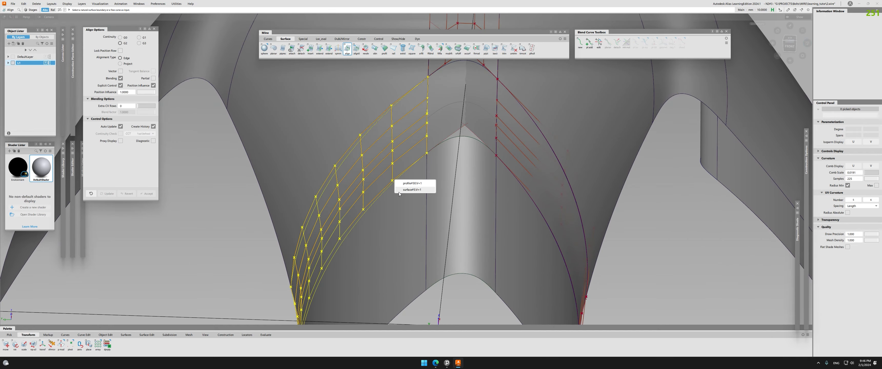
pyautogui.click(401, 190)
pyautogui.click(412, 193)
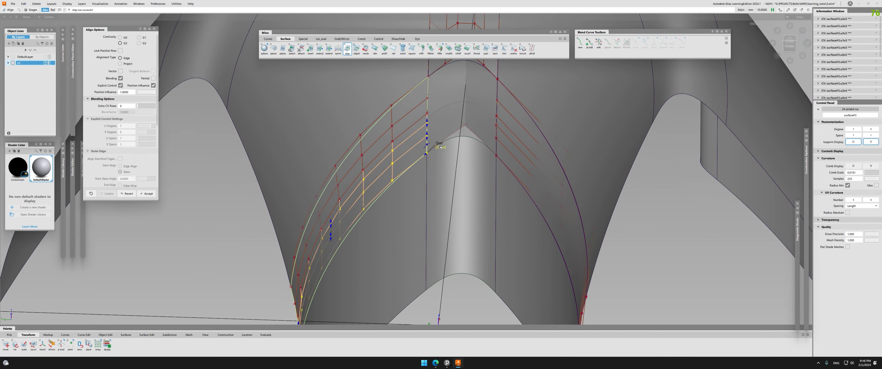
# - Align the left side patch's upper edge to the adjoining surface with G2 continuity
pyautogui.keyDown('alt'); pyautogui.keyDown('shift'); pyautogui.moveTo(411, 137); pyautogui.dragTo(395, 203, button='middle'); pyautogui.keyUp('shift'); pyautogui.keyUp('alt')
pyautogui.keyDown('ctrl'); pyautogui.keyDown('shift'); pyautogui.moveTo(395, 204); pyautogui.dragTo(378, 223); pyautogui.keyUp('shift'); pyautogui.keyUp('ctrl')
pyautogui.click(389, 163)
pyautogui.click(394, 174)
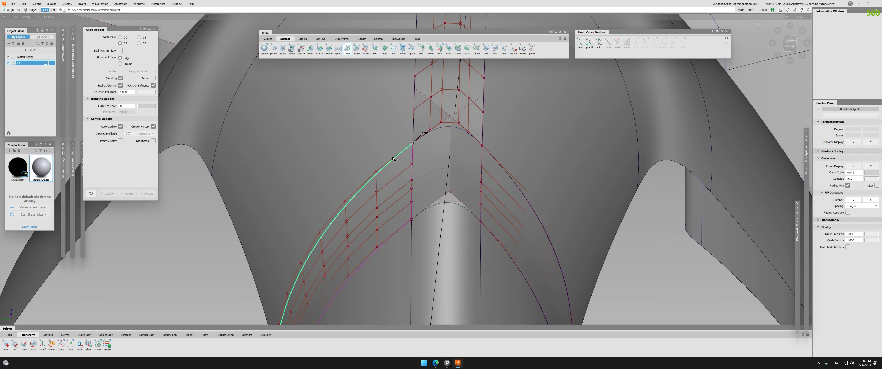
pyautogui.click(409, 164)
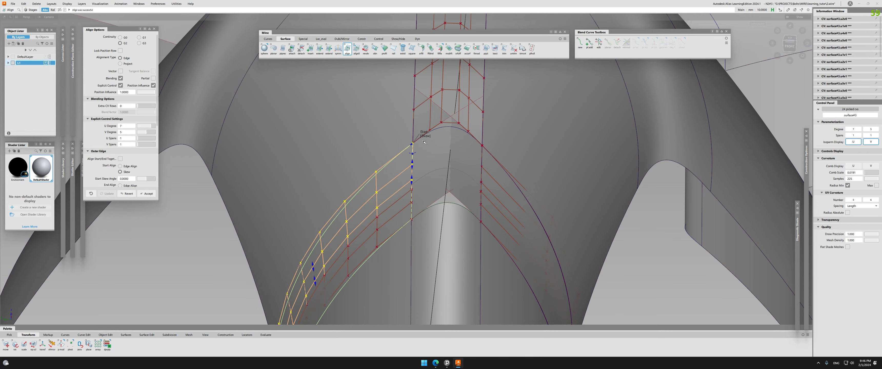
# - Delete the right side patch and replace it with a mirrored duplicate of the aligned left patch
pyautogui.keyDown('alt'); pyautogui.keyDown('shift'); pyautogui.moveTo(477, 209); pyautogui.dragTo(498, 180); pyautogui.keyUp('shift'); pyautogui.keyUp('alt')
pyautogui.click(496, 176)
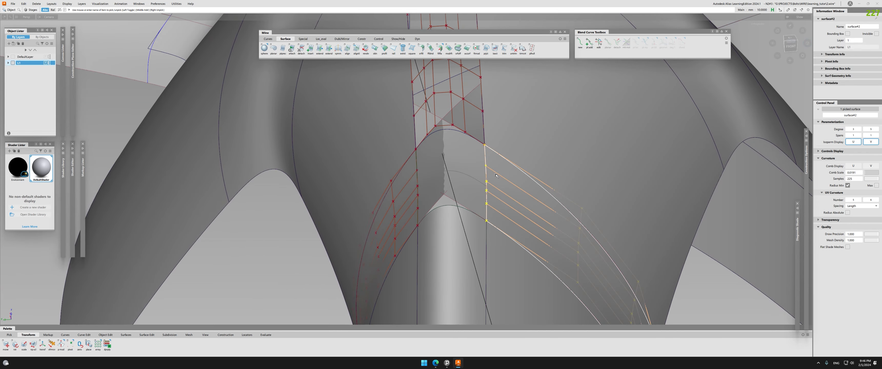
pyautogui.press('Delete')
pyautogui.click(411, 193)
pyautogui.hotkey('ctrl', 'm')
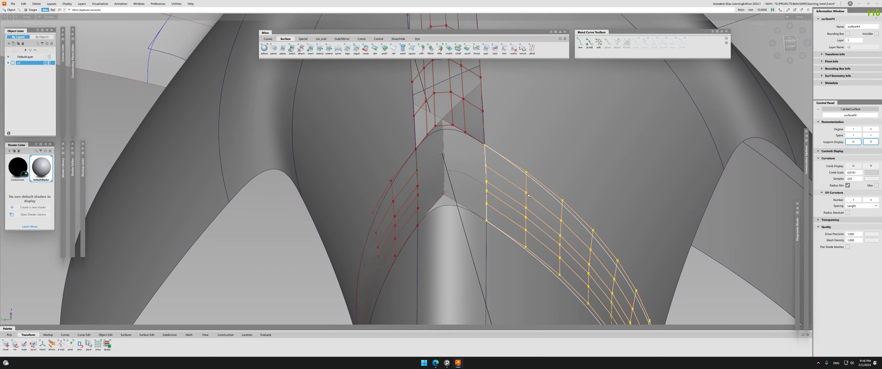
# - Isolate the two side patches, the upper central strip and the lower central surface by hiding everything else
pyautogui.click(502, 214)
pyautogui.click(502, 214)
pyautogui.moveTo(502, 215)
pyautogui.keyDown('alt'); pyautogui.keyDown('shift'); pyautogui.mouseDown()
pyautogui.moveTo(441, 236)
pyautogui.moveTo(506, 212)
pyautogui.mouseUp(); pyautogui.keyUp('shift'); pyautogui.keyUp('alt')
pyautogui.click(397, 210)
pyautogui.click(434, 232)
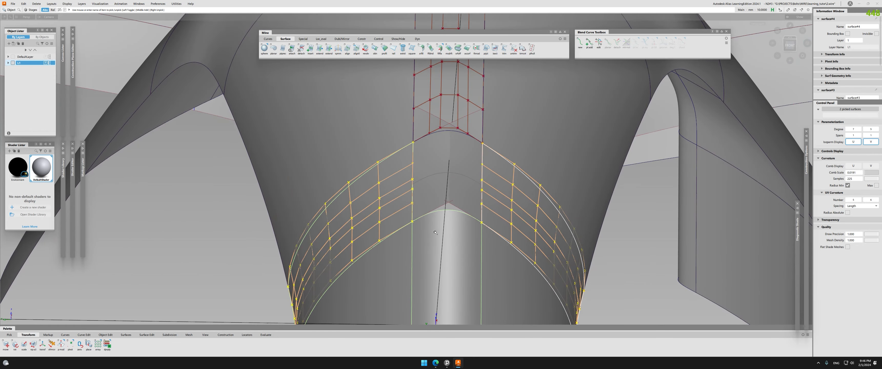
pyautogui.click(458, 112)
pyautogui.hotkey('alt', 'h')
# - Build a Square surface in the central opening with G2 curvature to the upper strip and lower surface and free side boundaries
pyautogui.click(412, 49)
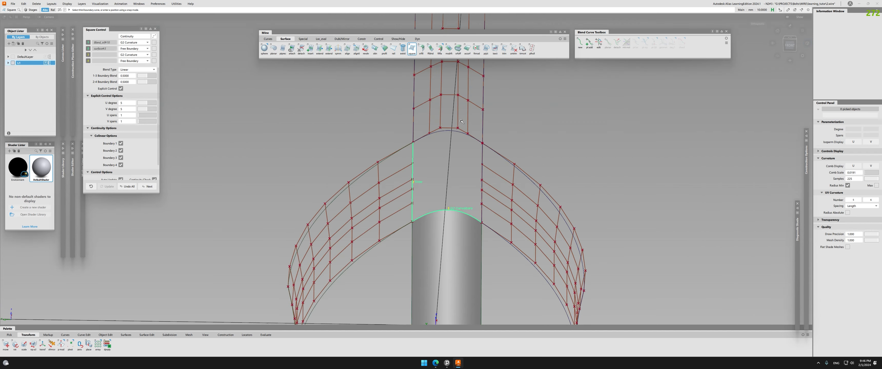
pyautogui.click(482, 173)
pyautogui.keyDown('alt'); pyautogui.keyDown('shift'); pyautogui.moveTo(480, 151); pyautogui.dragTo(488, 141); pyautogui.keyUp('shift'); pyautogui.keyUp('alt')
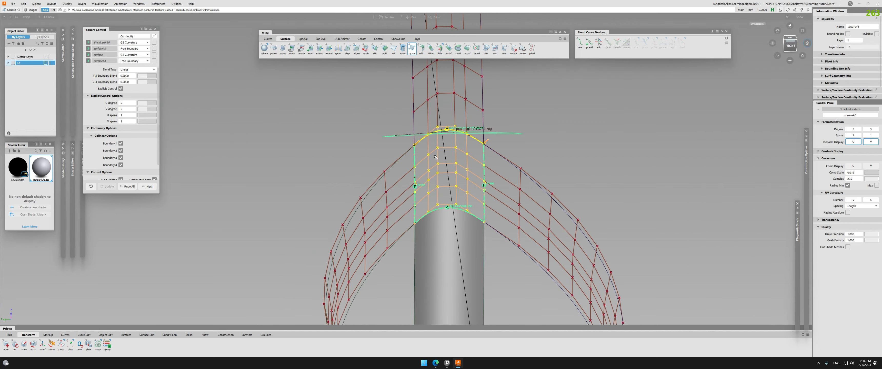
# - Examine the square patch's upper corner up close where it meets the strip and side patch, and show the whole model again
pyautogui.keyDown('alt'); pyautogui.keyDown('shift'); pyautogui.moveTo(470, 134); pyautogui.dragTo(496, 132, button='right'); pyautogui.keyUp('shift'); pyautogui.keyUp('alt')
pyautogui.keyDown('alt'); pyautogui.keyDown('shift'); pyautogui.moveTo(496, 132); pyautogui.dragTo(506, 124); pyautogui.keyUp('shift'); pyautogui.keyUp('alt')
pyautogui.keyDown('alt'); pyautogui.keyDown('shift'); pyautogui.moveTo(493, 123); pyautogui.dragTo(582, 178, button='right'); pyautogui.keyUp('shift'); pyautogui.keyUp('alt')
pyautogui.keyDown('alt'); pyautogui.keyDown('shift'); pyautogui.moveTo(582, 178); pyautogui.dragTo(604, 200, button='middle'); pyautogui.keyUp('shift'); pyautogui.keyUp('alt')
pyautogui.keyDown('alt'); pyautogui.keyDown('shift'); pyautogui.moveTo(615, 197); pyautogui.dragTo(633, 109); pyautogui.keyUp('shift'); pyautogui.keyUp('alt')
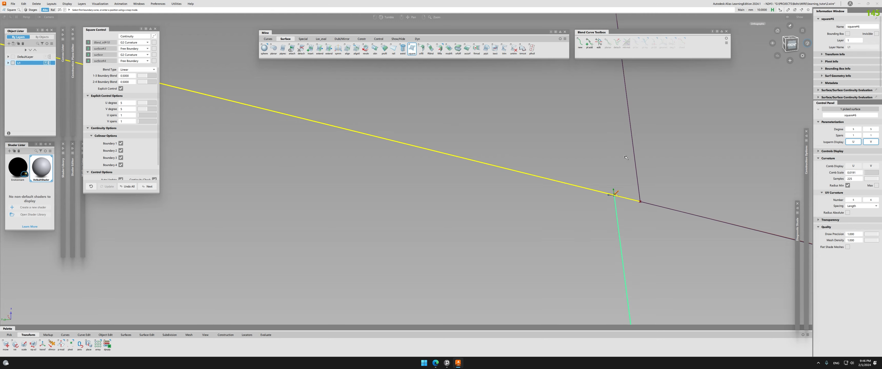
pyautogui.keyDown('alt'); pyautogui.keyDown('shift'); pyautogui.moveTo(598, 172); pyautogui.dragTo(636, 129); pyautogui.keyUp('shift'); pyautogui.keyUp('alt')
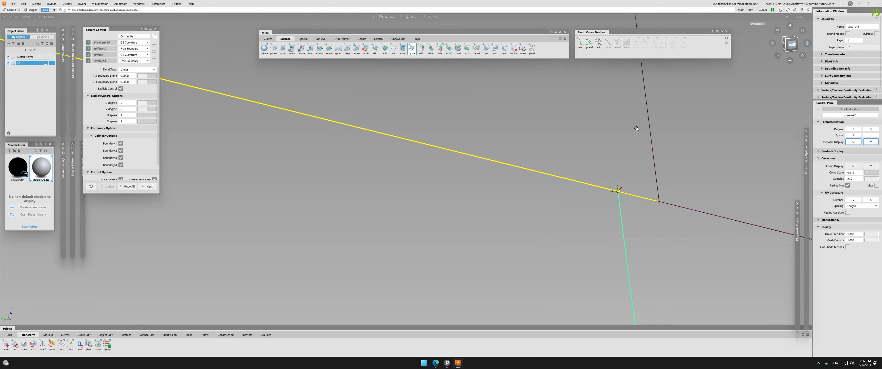
pyautogui.keyDown('alt'); pyautogui.keyDown('shift'); pyautogui.moveTo(619, 127); pyautogui.dragTo(590, 193, button='right'); pyautogui.keyUp('shift'); pyautogui.keyUp('alt')
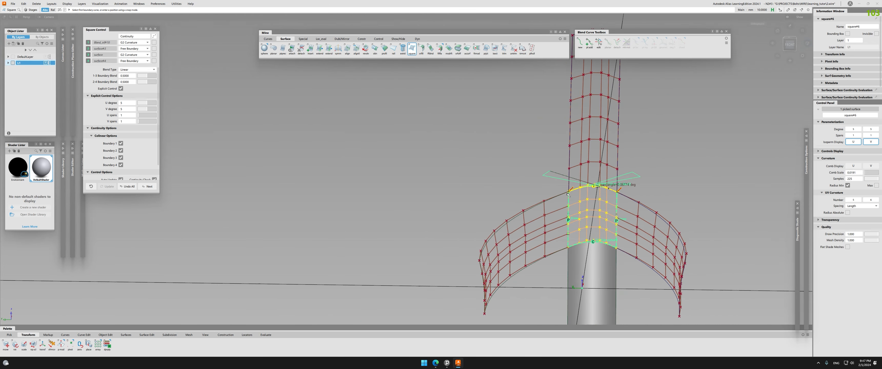
pyautogui.press('Escape')
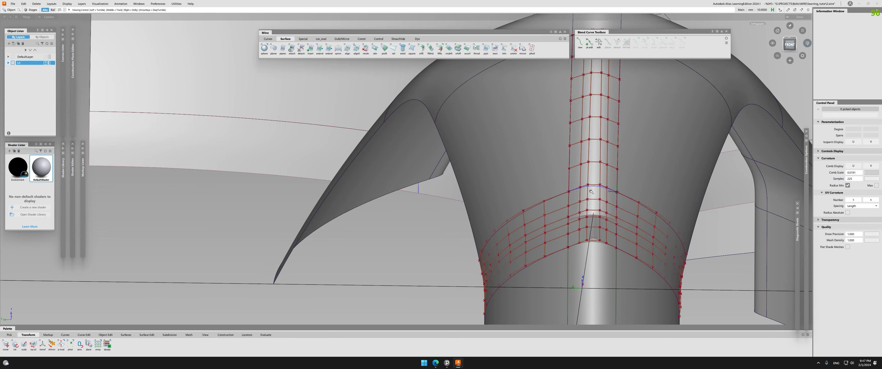
# - Align both side edges of the upper central strip to the adjacent body surfaces with G2 continuity
pyautogui.moveTo(591, 192)
pyautogui.keyDown('alt'); pyautogui.keyDown('shift'); pyautogui.mouseDown()
pyautogui.moveTo(520, 209)
pyautogui.moveTo(514, 141)
pyautogui.mouseUp(); pyautogui.keyUp('shift'); pyautogui.keyUp('alt')
pyautogui.click(533, 215)
pyautogui.keyDown('ctrl'); pyautogui.keyDown('shift'); pyautogui.moveTo(521, 187); pyautogui.dragTo(554, 179, button='right'); pyautogui.keyUp('shift'); pyautogui.keyUp('ctrl')
pyautogui.keyDown('alt'); pyautogui.keyDown('shift'); pyautogui.moveTo(563, 171); pyautogui.dragTo(527, 176); pyautogui.keyUp('shift'); pyautogui.keyUp('alt')
pyautogui.keyDown('ctrl'); pyautogui.keyDown('shift'); pyautogui.moveTo(532, 178); pyautogui.dragTo(563, 174, button='right'); pyautogui.keyUp('shift'); pyautogui.keyUp('ctrl')
pyautogui.keyDown('alt'); pyautogui.keyDown('shift'); pyautogui.moveTo(519, 178); pyautogui.dragTo(515, 180); pyautogui.keyUp('shift'); pyautogui.keyUp('alt')
pyautogui.click(516, 203)
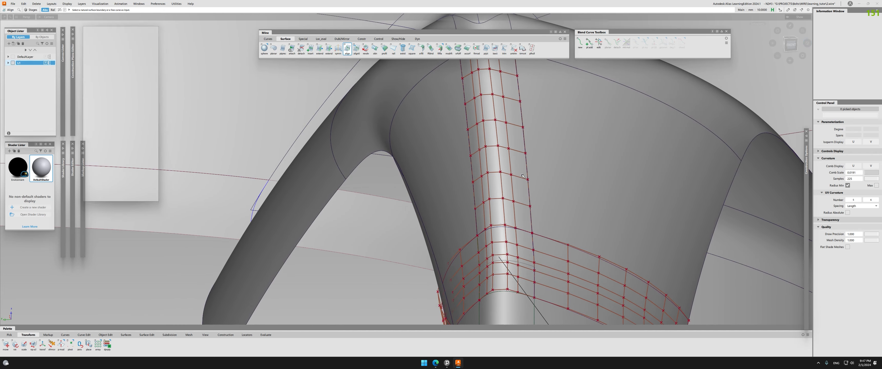
pyautogui.keyDown('alt'); pyautogui.keyDown('shift'); pyautogui.moveTo(524, 228); pyautogui.dragTo(440, 222); pyautogui.keyUp('shift'); pyautogui.keyUp('alt')
pyautogui.click(469, 193)
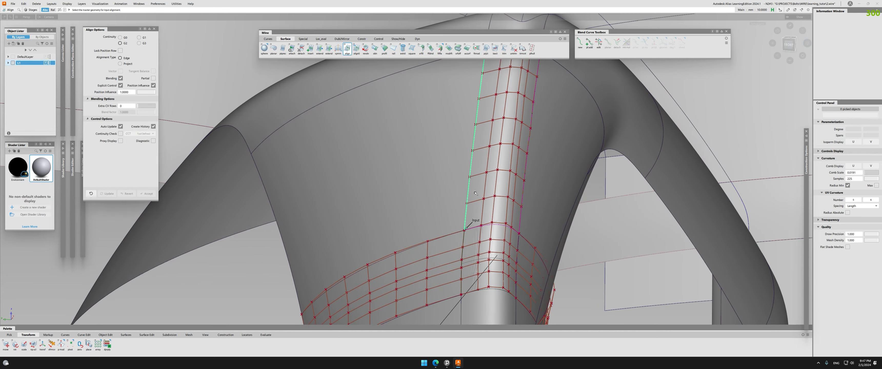
pyautogui.click(469, 193)
pyautogui.keyDown('alt'); pyautogui.keyDown('shift'); pyautogui.moveTo(462, 191); pyautogui.dragTo(530, 184); pyautogui.keyUp('shift'); pyautogui.keyUp('alt')
pyautogui.keyDown('ctrl'); pyautogui.keyDown('shift'); pyautogui.moveTo(531, 183); pyautogui.dragTo(522, 179); pyautogui.keyUp('shift'); pyautogui.keyUp('ctrl')
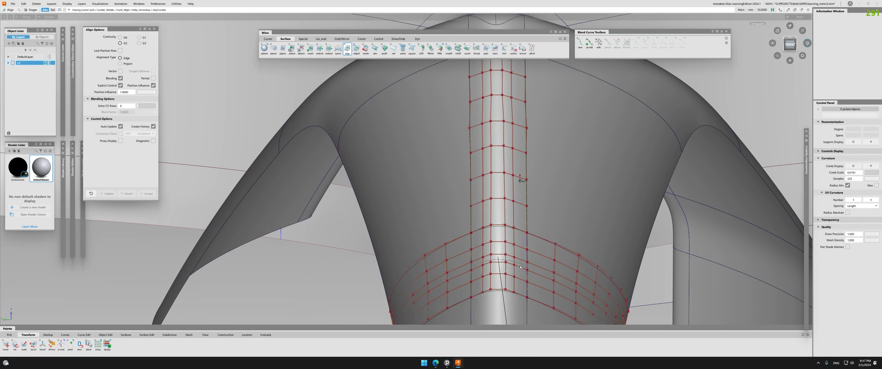
# - Delete the square patch between the arched side patches
pyautogui.keyDown('alt'); pyautogui.keyDown('shift'); pyautogui.moveTo(511, 240); pyautogui.dragTo(489, 189, button='middle'); pyautogui.keyUp('shift'); pyautogui.keyUp('alt')
pyautogui.click(489, 189)
pyautogui.press('Delete')
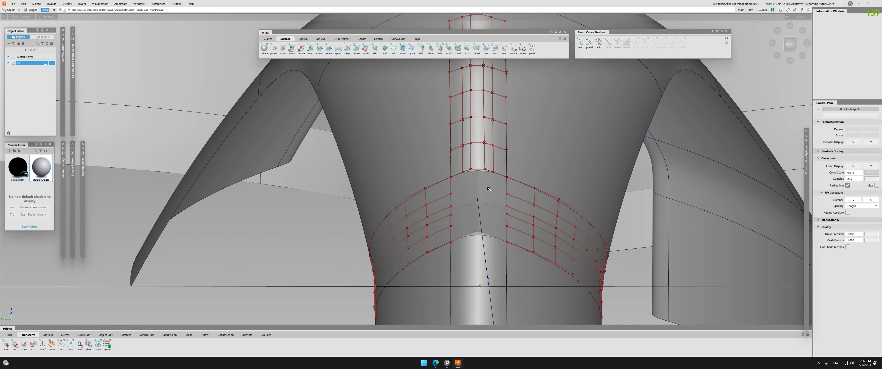
# - Isolate both side patches, the upper strip and the lower central surface around the reopened gap
pyautogui.click(449, 201)
pyautogui.click(479, 260)
pyautogui.click(545, 223)
pyautogui.click(484, 148)
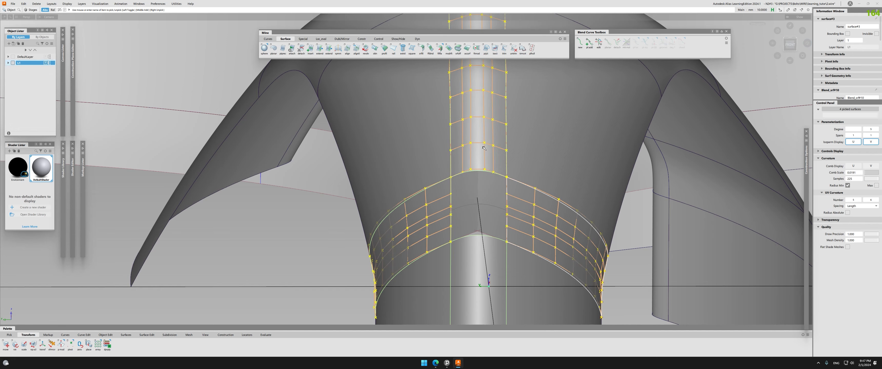
pyautogui.hotkey('alt', 'h')
# - Rebuild the central Square surface from its four boundary edges and set their continuity to G2 Curvature
pyautogui.press('s')
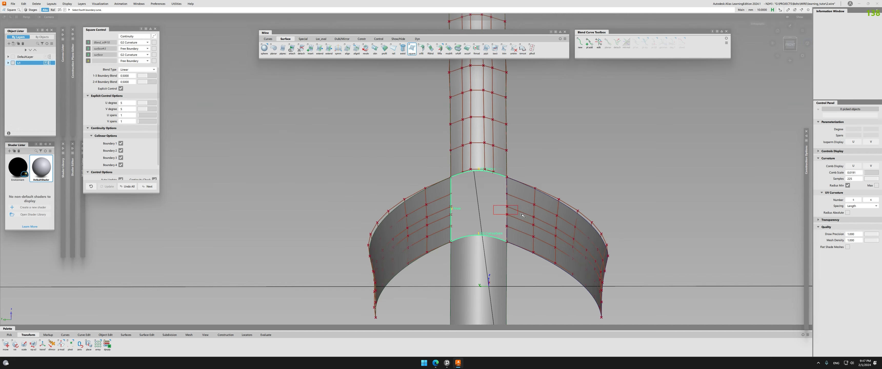
pyautogui.moveTo(522, 215); pyautogui.dragTo(524, 215)
pyautogui.scroll(4, 499, 125)
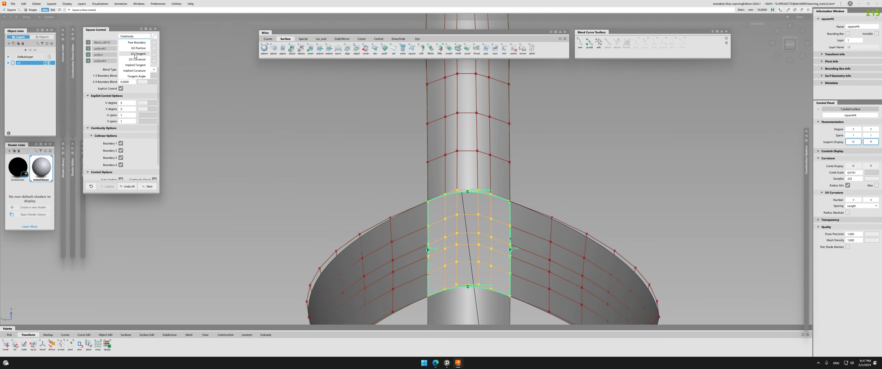
pyautogui.click(135, 59)
# - Align the new square patch's lower edge to the lower central surface with G2 continuity
pyautogui.keyDown('alt'); pyautogui.keyDown('shift'); pyautogui.moveTo(492, 270); pyautogui.dragTo(481, 229, button='middle'); pyautogui.keyUp('shift'); pyautogui.keyUp('alt')
pyautogui.keyDown('alt'); pyautogui.keyDown('shift'); pyautogui.moveTo(481, 229); pyautogui.dragTo(432, 229); pyautogui.keyUp('shift'); pyautogui.keyUp('alt')
pyautogui.press('a')
pyautogui.click(460, 202)
pyautogui.click(461, 212)
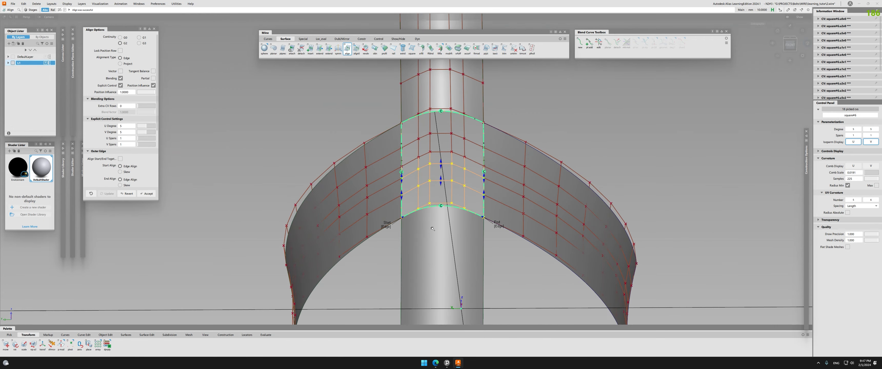
# - Delete the two arched side patches and the upper central strip, and bring the whole model back into view
pyautogui.keyDown('alt'); pyautogui.keyDown('shift'); pyautogui.moveTo(432, 228); pyautogui.dragTo(452, 206, button='right'); pyautogui.keyUp('shift'); pyautogui.keyUp('alt')
pyautogui.keyDown('alt'); pyautogui.keyDown('shift'); pyautogui.moveTo(453, 207); pyautogui.dragTo(404, 184); pyautogui.keyUp('shift'); pyautogui.keyUp('alt')
pyautogui.keyDown('ctrl'); pyautogui.keyDown('shift'); pyautogui.moveTo(404, 185); pyautogui.dragTo(404, 168); pyautogui.keyUp('shift'); pyautogui.keyUp('ctrl')
pyautogui.click(388, 147)
pyautogui.click(493, 141)
pyautogui.keyDown('alt'); pyautogui.keyDown('shift'); pyautogui.moveTo(493, 140); pyautogui.dragTo(498, 246, button='middle'); pyautogui.keyUp('shift'); pyautogui.keyUp('alt')
pyautogui.click(457, 132)
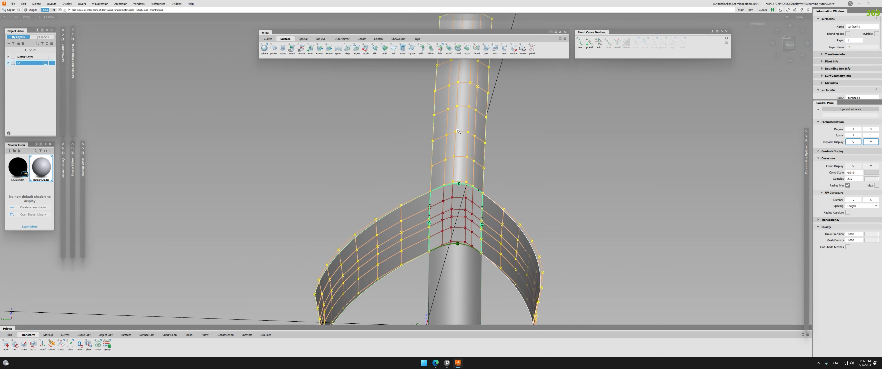
pyautogui.press('Delete')
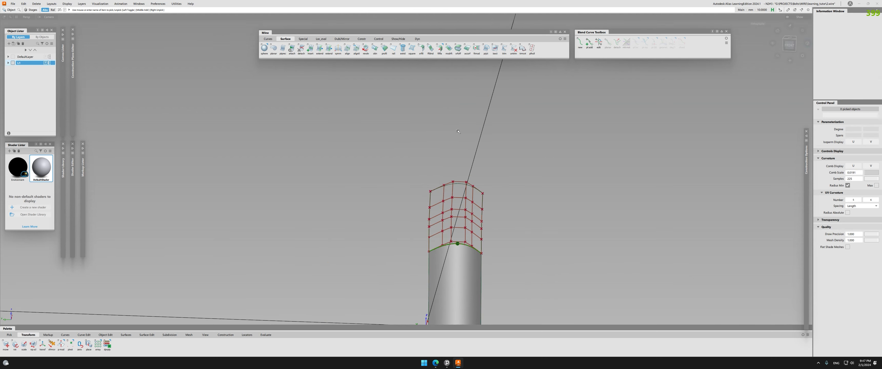
pyautogui.hotkey('ctrl', 'z')
pyautogui.keyDown('alt'); pyautogui.keyDown('shift'); pyautogui.moveTo(458, 132); pyautogui.dragTo(477, 179); pyautogui.keyUp('shift'); pyautogui.keyUp('alt')
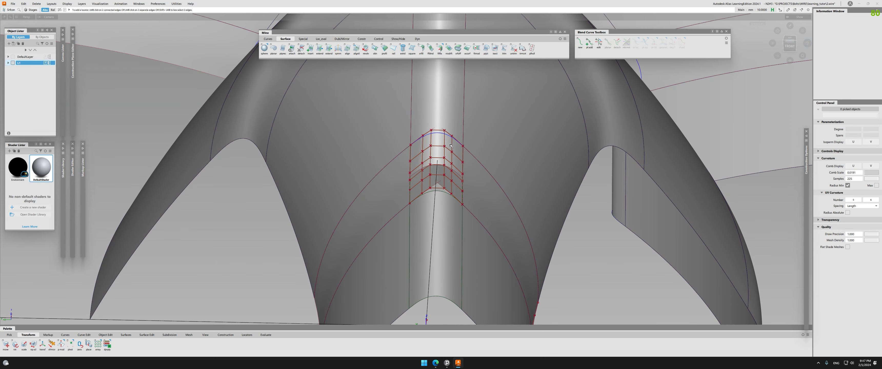
# - Delete the remaining square patch at the centre of the arched transition
pyautogui.keyDown('alt'); pyautogui.keyDown('shift'); pyautogui.moveTo(437, 134); pyautogui.dragTo(444, 158, button='middle'); pyautogui.keyUp('shift'); pyautogui.keyUp('alt')
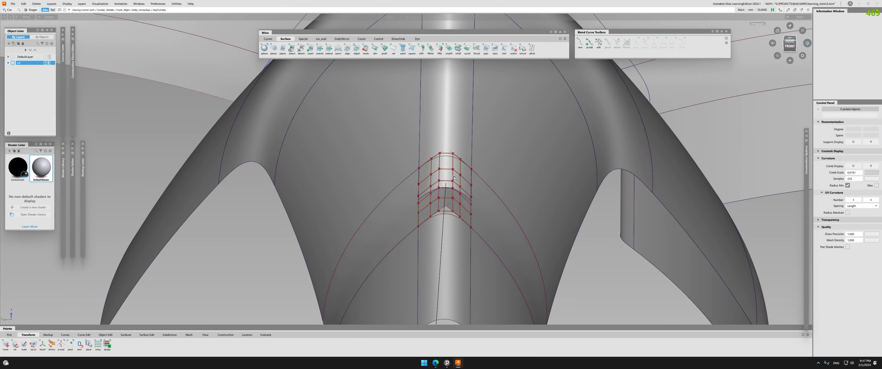
pyautogui.keyDown('alt'); pyautogui.keyDown('shift'); pyautogui.moveTo(454, 178); pyautogui.dragTo(422, 169); pyautogui.keyUp('shift'); pyautogui.keyUp('alt')
pyautogui.click(414, 149)
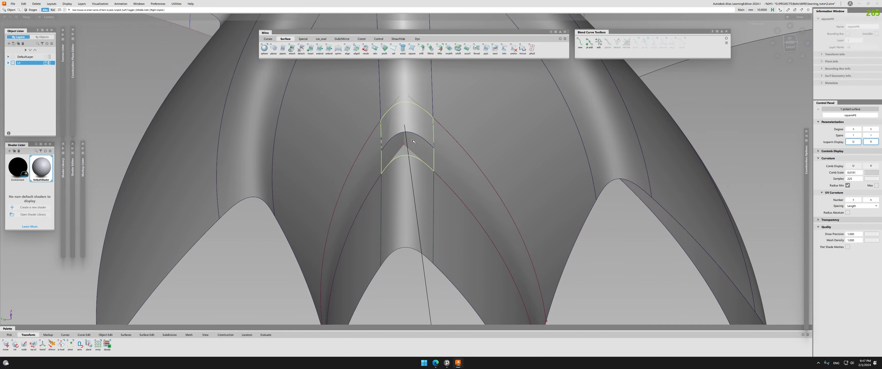
pyautogui.press('Delete')
# - Examine the arched transition and central strip from the front, the side and above
pyautogui.keyDown('alt'); pyautogui.keyDown('shift'); pyautogui.moveTo(416, 152); pyautogui.dragTo(457, 206, button='right'); pyautogui.keyUp('shift'); pyautogui.keyUp('alt')
pyautogui.keyDown('alt'); pyautogui.keyDown('shift'); pyautogui.moveTo(457, 206); pyautogui.dragTo(467, 83); pyautogui.keyUp('shift'); pyautogui.keyUp('alt')
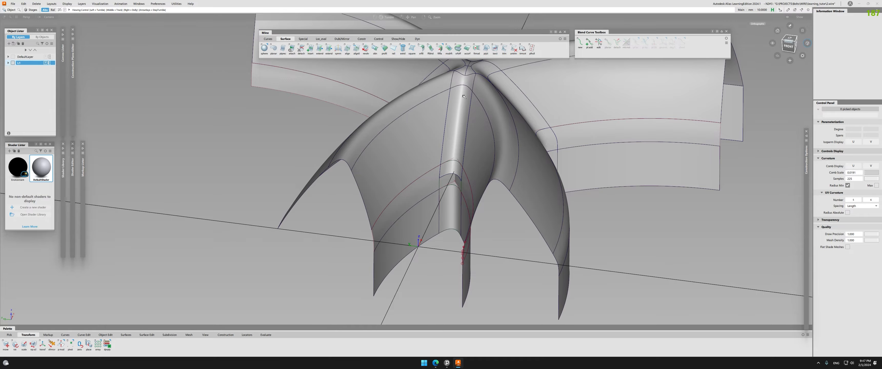
pyautogui.keyDown('alt'); pyautogui.keyDown('shift'); pyautogui.moveTo(476, 115); pyautogui.dragTo(541, 98); pyautogui.keyUp('shift'); pyautogui.keyUp('alt')
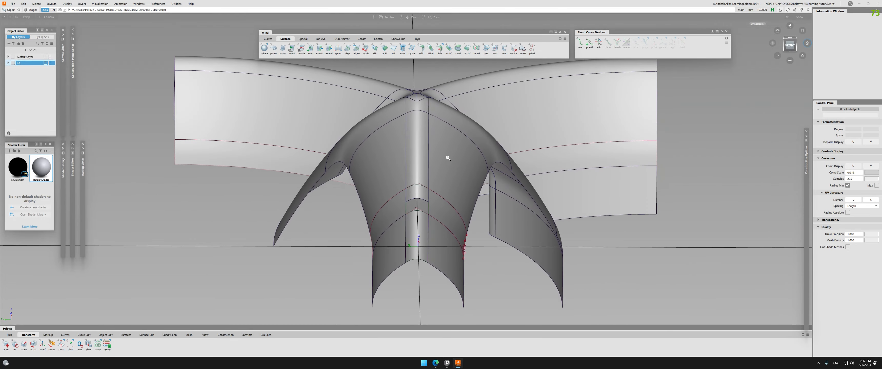
pyautogui.keyDown('alt'); pyautogui.keyDown('shift'); pyautogui.moveTo(449, 158); pyautogui.dragTo(427, 205); pyautogui.keyUp('shift'); pyautogui.keyUp('alt')
pyautogui.keyDown('alt'); pyautogui.keyDown('shift'); pyautogui.moveTo(475, 166); pyautogui.dragTo(247, 244); pyautogui.keyUp('shift'); pyautogui.keyUp('alt')
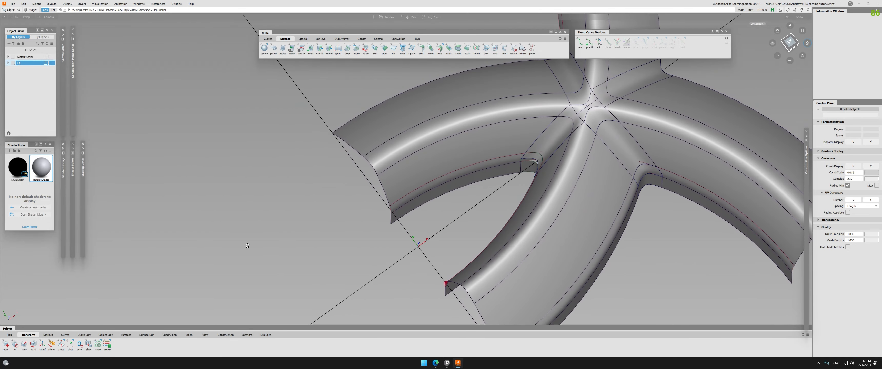
pyautogui.keyDown('alt'); pyautogui.keyDown('shift'); pyautogui.moveTo(439, 249); pyautogui.dragTo(600, 104); pyautogui.keyUp('shift'); pyautogui.keyUp('alt')
pyautogui.keyDown('alt'); pyautogui.keyDown('shift'); pyautogui.moveTo(600, 104); pyautogui.dragTo(503, 166, button='right'); pyautogui.keyUp('shift'); pyautogui.keyUp('alt')
pyautogui.keyDown('alt'); pyautogui.keyDown('shift'); pyautogui.moveTo(508, 171); pyautogui.dragTo(496, 122, button='middle'); pyautogui.keyUp('shift'); pyautogui.keyUp('alt')
pyautogui.keyDown('alt'); pyautogui.keyDown('shift'); pyautogui.moveTo(496, 121); pyautogui.dragTo(482, 145, button='right'); pyautogui.keyUp('shift'); pyautogui.keyUp('alt')
pyautogui.keyDown('alt'); pyautogui.keyDown('shift'); pyautogui.moveTo(482, 145); pyautogui.dragTo(459, 140); pyautogui.keyUp('shift'); pyautogui.keyUp('alt')
pyautogui.keyDown('alt'); pyautogui.keyDown('shift'); pyautogui.moveTo(459, 141); pyautogui.dragTo(446, 171, button='middle'); pyautogui.keyUp('shift'); pyautogui.keyUp('alt')
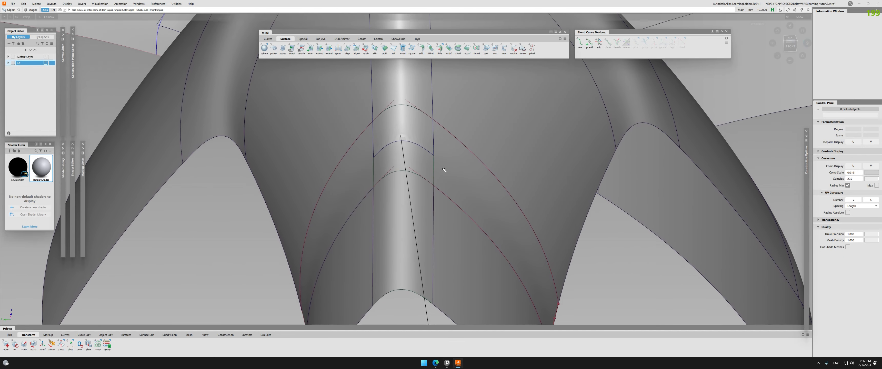
# - Project the central strip's edge onto the arched profile surface along its normal as a curve on surface
pyautogui.hotkey('ctrl', 'z')
pyautogui.hotkey('ctrl', 'z')
pyautogui.press('p')
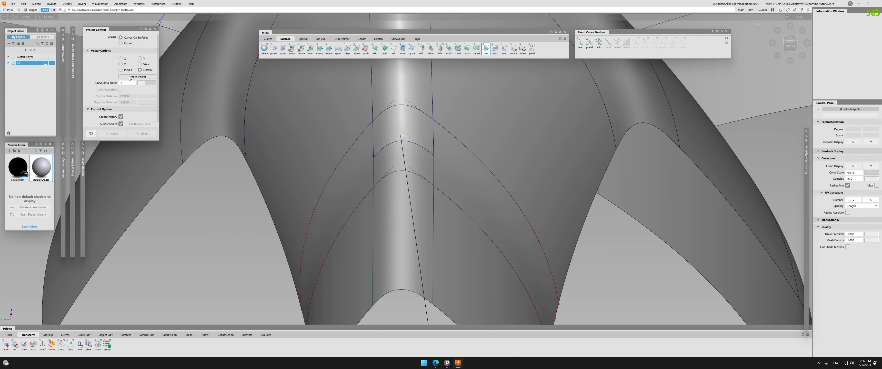
pyautogui.click(438, 171)
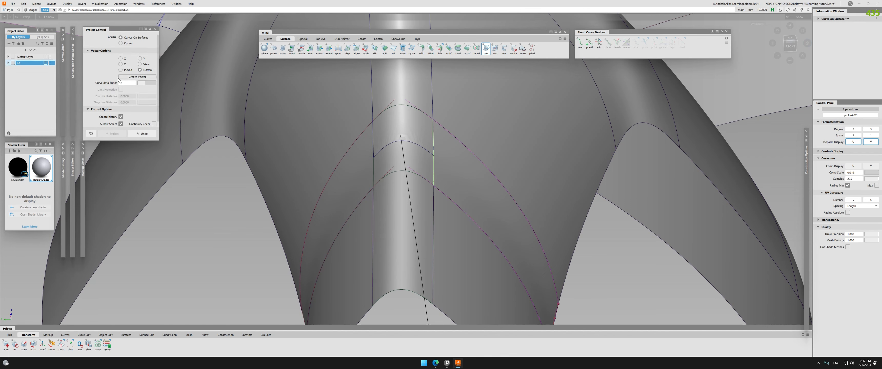
pyautogui.keyDown('alt'); pyautogui.keyDown('shift'); pyautogui.moveTo(380, 174); pyautogui.dragTo(410, 172); pyautogui.keyUp('shift'); pyautogui.keyUp('alt')
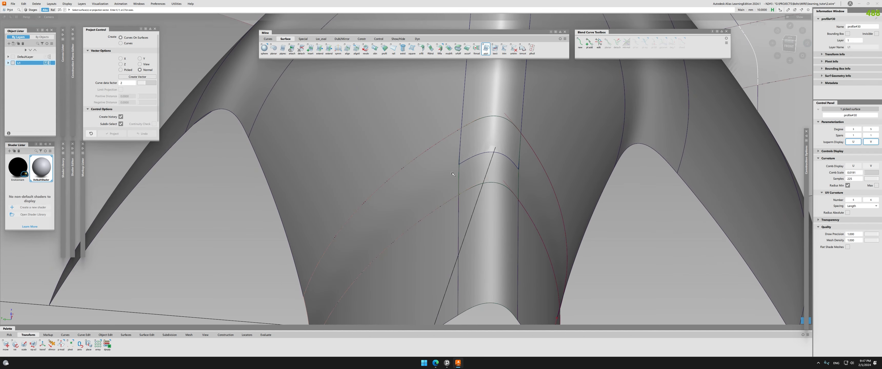
# - Check the surface continuity along the arched lower edge and both side edges of the central patch
pyautogui.hotkey('ctrl', 'shift', 'c')
pyautogui.keyDown('alt'); pyautogui.keyDown('shift'); pyautogui.moveTo(492, 192); pyautogui.dragTo(411, 157); pyautogui.keyUp('shift'); pyautogui.keyUp('alt')
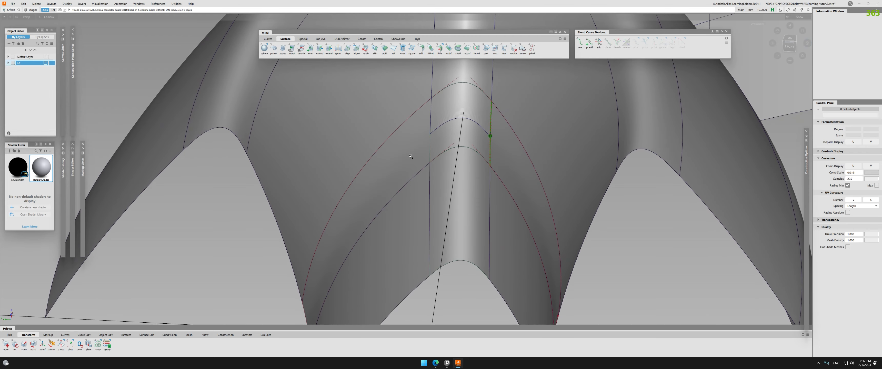
pyautogui.hotkey('ctrl', 'shift', 'p')
pyautogui.click(428, 145)
pyautogui.hotkey('ctrl', 'shift', 'c')
pyautogui.click(430, 145)
pyautogui.keyDown('alt'); pyautogui.keyDown('shift'); pyautogui.moveTo(431, 147); pyautogui.dragTo(392, 200); pyautogui.keyUp('shift'); pyautogui.keyUp('alt')
pyautogui.hotkey('ctrl', 'shift', 'p')
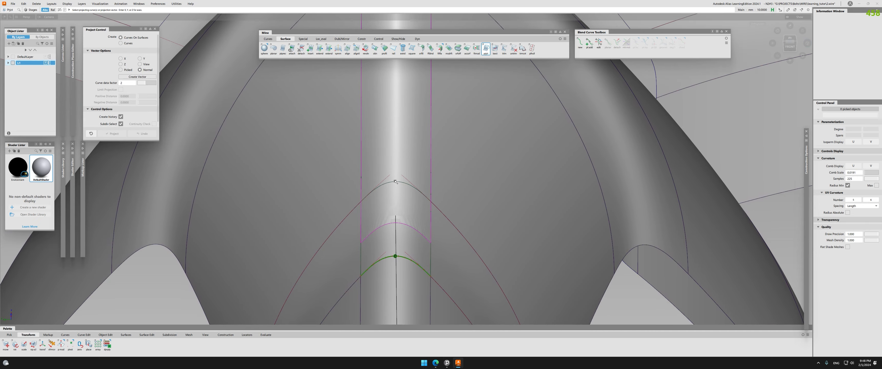
pyautogui.hotkey('ctrl', 'shift', 'c')
pyautogui.click(399, 183)
pyautogui.keyDown('alt'); pyautogui.keyDown('shift'); pyautogui.moveTo(399, 183); pyautogui.dragTo(364, 195); pyautogui.keyUp('shift'); pyautogui.keyUp('alt')
pyautogui.click(386, 219)
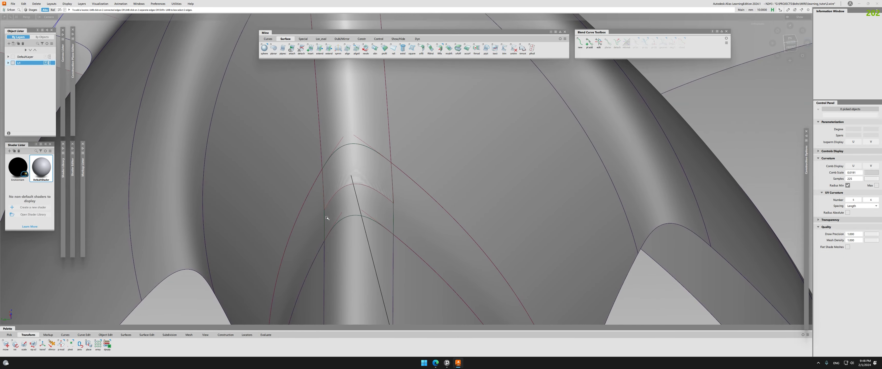
pyautogui.click(393, 211)
pyautogui.keyDown('alt'); pyautogui.keyDown('shift'); pyautogui.moveTo(392, 206); pyautogui.dragTo(368, 193, button='right'); pyautogui.keyUp('shift'); pyautogui.keyUp('alt')
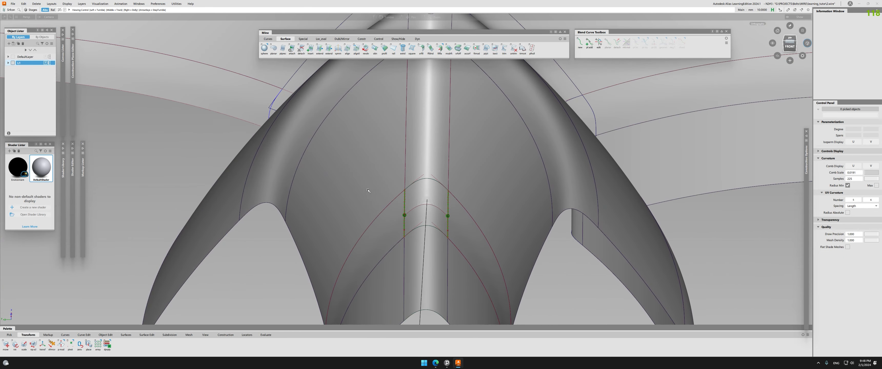
# - Convert the trimmed upper central strip into an untrimmed surface with Trim Convert
pyautogui.keyDown('alt'); pyautogui.keyDown('shift'); pyautogui.moveTo(388, 183); pyautogui.dragTo(368, 222, button='middle'); pyautogui.keyUp('shift'); pyautogui.keyUp('alt')
pyautogui.press('q')
pyautogui.click(398, 195)
pyautogui.keyDown('alt'); pyautogui.keyDown('shift'); pyautogui.moveTo(398, 195); pyautogui.dragTo(418, 175); pyautogui.keyUp('shift'); pyautogui.keyUp('alt')
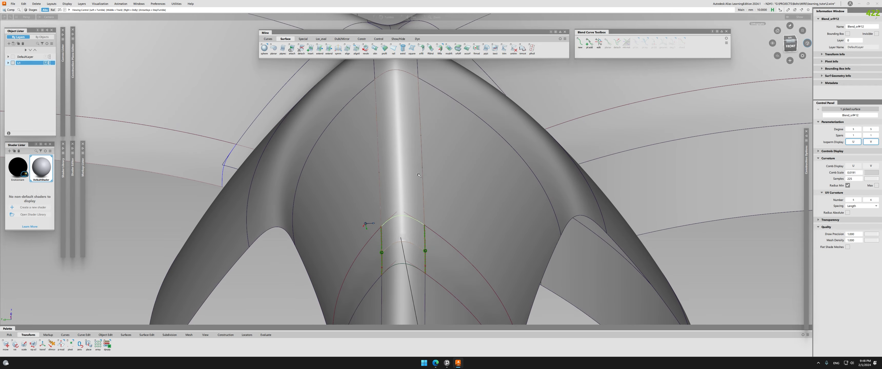
pyautogui.click(402, 169)
pyautogui.press('t')
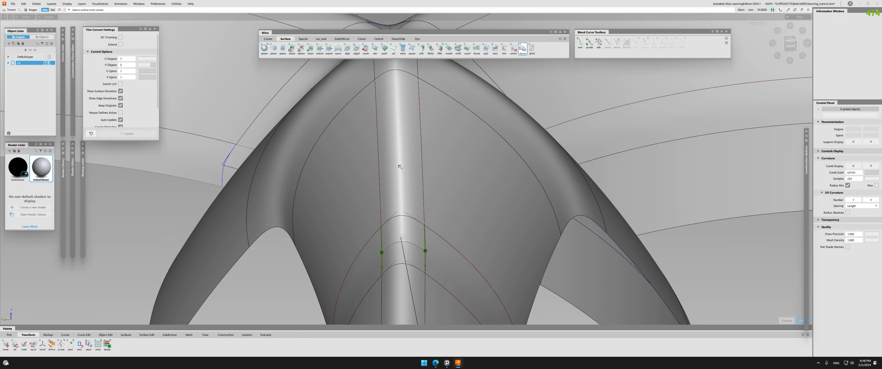
pyautogui.click(421, 207)
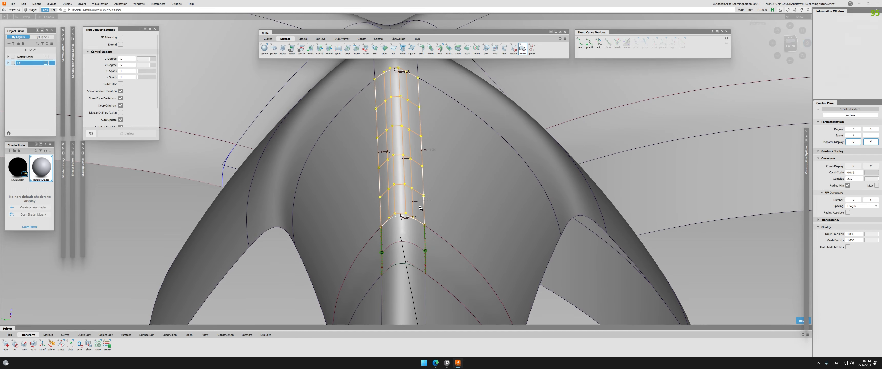
pyautogui.keyDown('alt'); pyautogui.keyDown('shift'); pyautogui.moveTo(418, 227); pyautogui.dragTo(425, 172, button='middle'); pyautogui.keyUp('shift'); pyautogui.keyUp('alt')
pyautogui.press('Escape')
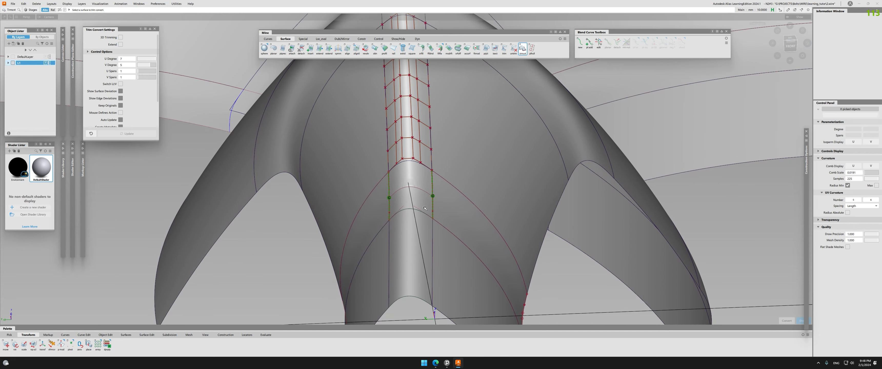
# - Check the surface continuity across the edge where the converted strip meets the central patch, and along the patch's lower edge
pyautogui.click(423, 203)
pyautogui.click(437, 213)
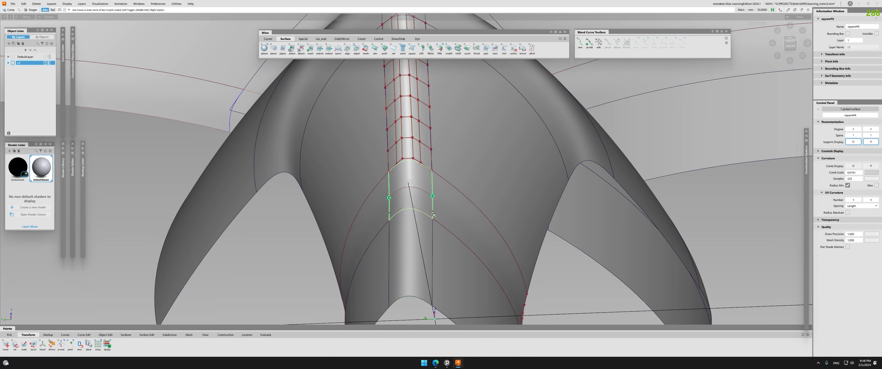
pyautogui.click(415, 151)
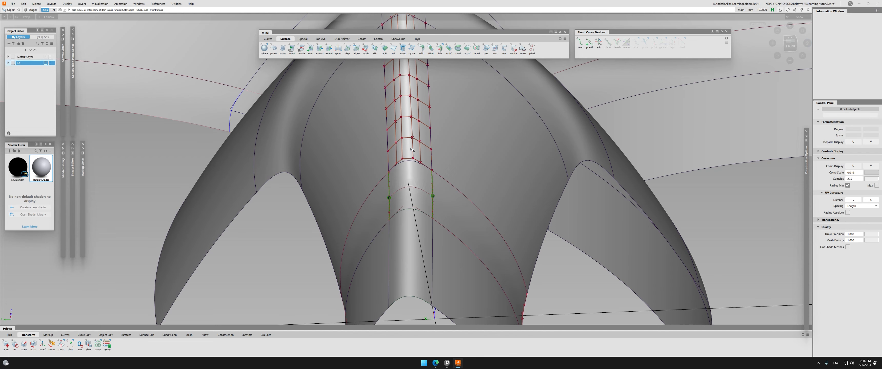
pyautogui.keyDown('alt'); pyautogui.keyDown('shift'); pyautogui.moveTo(417, 163); pyautogui.dragTo(402, 184, button='right'); pyautogui.keyUp('shift'); pyautogui.keyUp('alt')
pyautogui.moveTo(449, 181)
pyautogui.keyDown('ctrl'); pyautogui.keyDown('shift'); pyautogui.mouseDown()
pyautogui.moveTo(460, 170)
pyautogui.moveTo(435, 171)
pyautogui.mouseUp(); pyautogui.keyUp('shift'); pyautogui.keyUp('ctrl')
pyautogui.keyDown('alt'); pyautogui.keyDown('shift'); pyautogui.moveTo(436, 171); pyautogui.dragTo(428, 175, button='right'); pyautogui.keyUp('shift'); pyautogui.keyUp('alt')
pyautogui.keyDown('alt'); pyautogui.keyDown('shift'); pyautogui.moveTo(429, 175); pyautogui.dragTo(452, 206); pyautogui.keyUp('shift'); pyautogui.keyUp('alt')
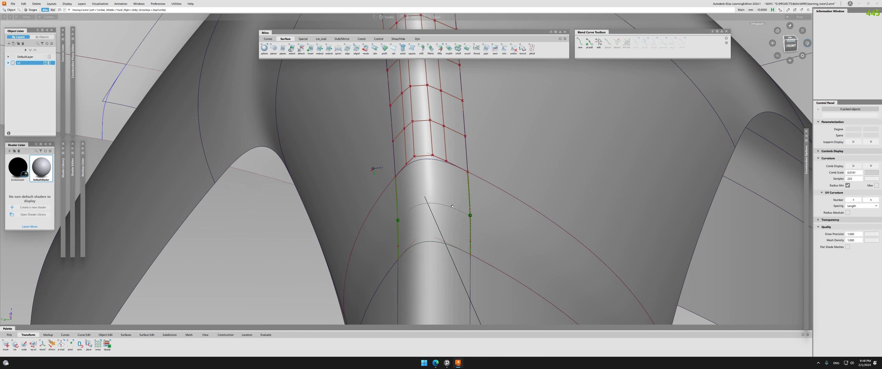
pyautogui.click(429, 160)
pyautogui.keyDown('ctrl'); pyautogui.keyDown('shift'); pyautogui.moveTo(429, 168); pyautogui.dragTo(414, 191); pyautogui.keyUp('shift'); pyautogui.keyUp('ctrl')
pyautogui.click(433, 169)
pyautogui.keyDown('ctrl'); pyautogui.keyDown('shift'); pyautogui.moveTo(414, 190); pyautogui.dragTo(415, 202); pyautogui.keyUp('shift'); pyautogui.keyUp('ctrl')
pyautogui.scroll(-3, 414, 202)
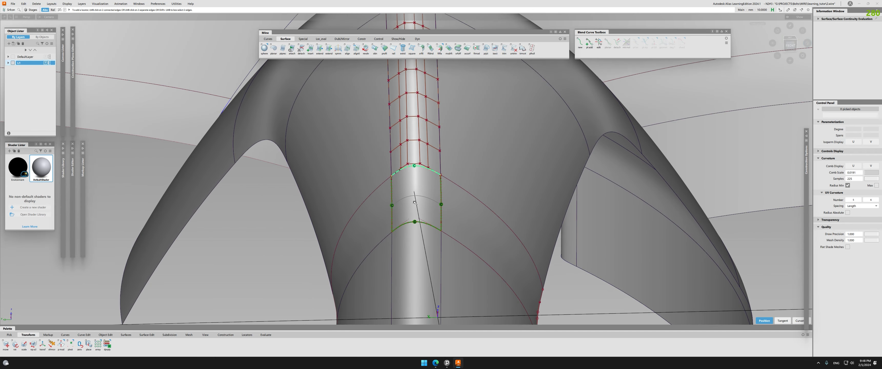
# - Discard the converted upper strip and return to the original blend strip
pyautogui.click(425, 153)
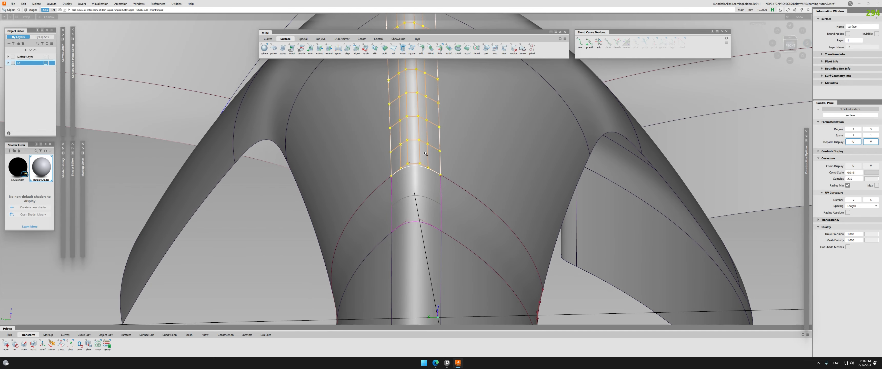
pyautogui.click(425, 153)
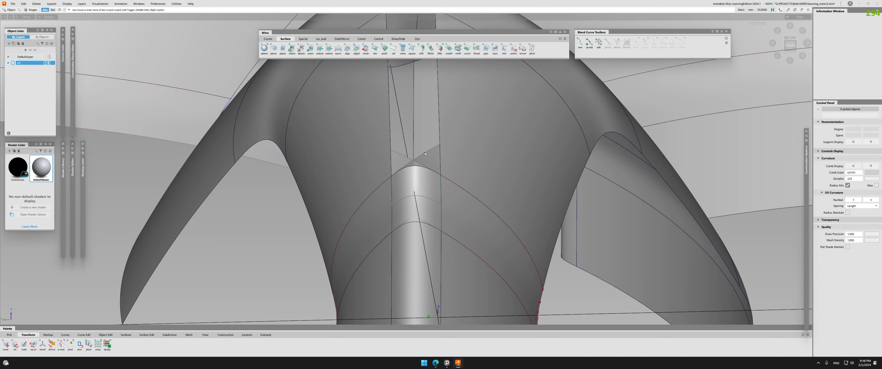
pyautogui.click(417, 166)
pyautogui.keyDown('alt'); pyautogui.keyDown('shift'); pyautogui.moveTo(417, 167); pyautogui.dragTo(404, 127); pyautogui.keyUp('shift'); pyautogui.keyUp('alt')
pyautogui.scroll(-3, 447, 176)
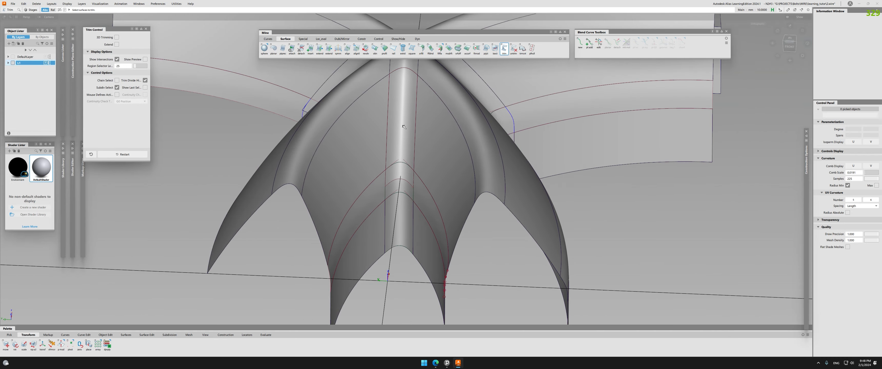
# - Trim the upper central strip and the arched profile band on either side along their curves on surface
pyautogui.keyDown('alt'); pyautogui.keyDown('shift'); pyautogui.moveTo(424, 237); pyautogui.dragTo(363, 171); pyautogui.keyUp('shift'); pyautogui.keyUp('alt')
pyautogui.hotkey('ctrl', 't')
pyautogui.click(401, 181)
pyautogui.click(401, 181)
pyautogui.hotkey('alt', 't')
pyautogui.click(427, 192)
pyautogui.press('space')
pyautogui.click(374, 176)
pyautogui.click(373, 176)
pyautogui.press('space')
pyautogui.keyDown('alt'); pyautogui.keyDown('shift'); pyautogui.moveTo(374, 170); pyautogui.dragTo(415, 199, button='right'); pyautogui.keyUp('shift'); pyautogui.keyUp('alt')
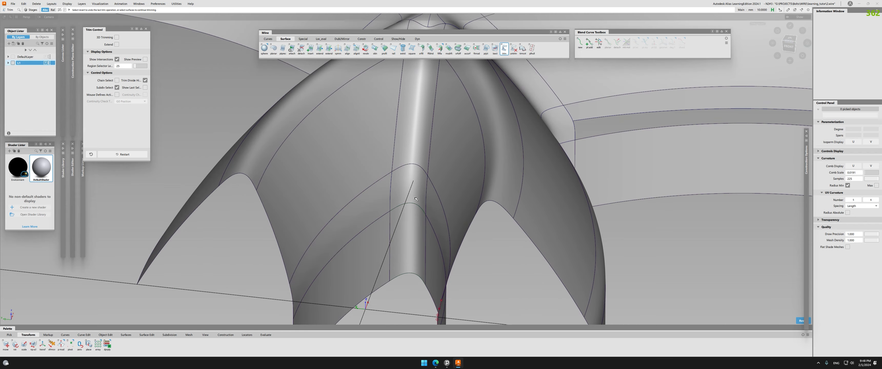
# - Untrim the arched profile band on both sides of the central strip
pyautogui.hotkey('alt', 'u')
pyautogui.click(383, 202)
pyautogui.click(437, 207)
pyautogui.click(438, 202)
pyautogui.keyDown('alt'); pyautogui.keyDown('shift'); pyautogui.moveTo(374, 167); pyautogui.dragTo(404, 173); pyautogui.keyUp('shift'); pyautogui.keyUp('alt')
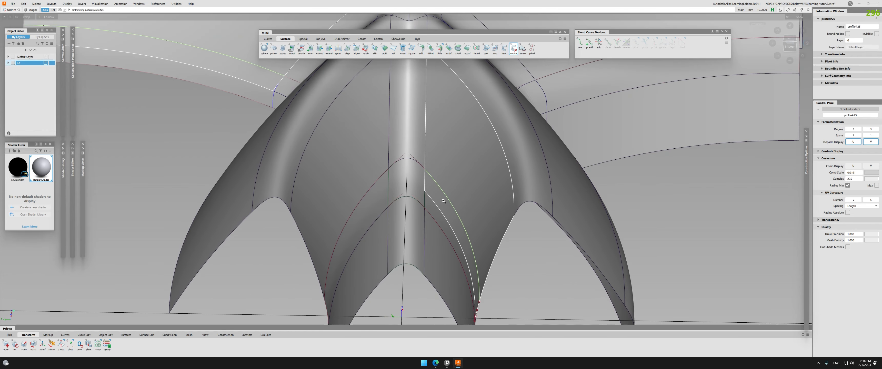
pyautogui.keyDown('alt'); pyautogui.keyDown('shift'); pyautogui.moveTo(443, 200); pyautogui.dragTo(397, 174, button='right'); pyautogui.keyUp('shift'); pyautogui.keyUp('alt')
pyautogui.keyDown('alt'); pyautogui.keyDown('shift'); pyautogui.moveTo(397, 175); pyautogui.dragTo(370, 168); pyautogui.keyUp('shift'); pyautogui.keyUp('alt')
pyautogui.hotkey('alt', 'c')
pyautogui.click(519, 148)
pyautogui.click(519, 148)
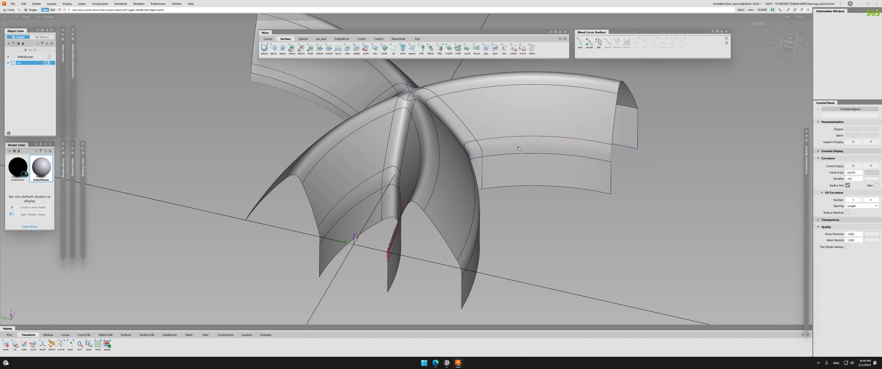
# - Isolate the long arched profile band that runs past the central strip, hiding the rest of the model
pyautogui.hotkey('alt', 't')
pyautogui.press('d')
pyautogui.keyDown('alt'); pyautogui.keyDown('shift'); pyautogui.moveTo(382, 194); pyautogui.dragTo(425, 197); pyautogui.keyUp('shift'); pyautogui.keyUp('alt')
pyautogui.keyDown('alt'); pyautogui.keyDown('shift'); pyautogui.moveTo(426, 197); pyautogui.dragTo(434, 212, button='right'); pyautogui.keyUp('shift'); pyautogui.keyUp('alt')
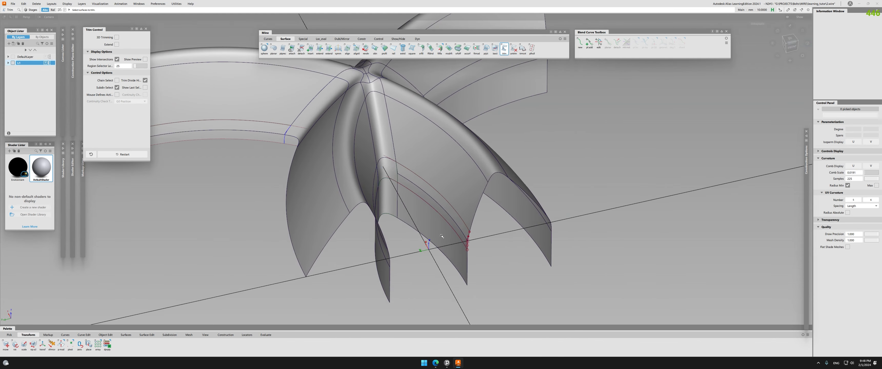
pyautogui.keyDown('alt'); pyautogui.keyDown('shift'); pyautogui.moveTo(435, 241); pyautogui.dragTo(426, 237); pyautogui.keyUp('shift'); pyautogui.keyUp('alt')
pyautogui.press('q')
pyautogui.click(426, 233)
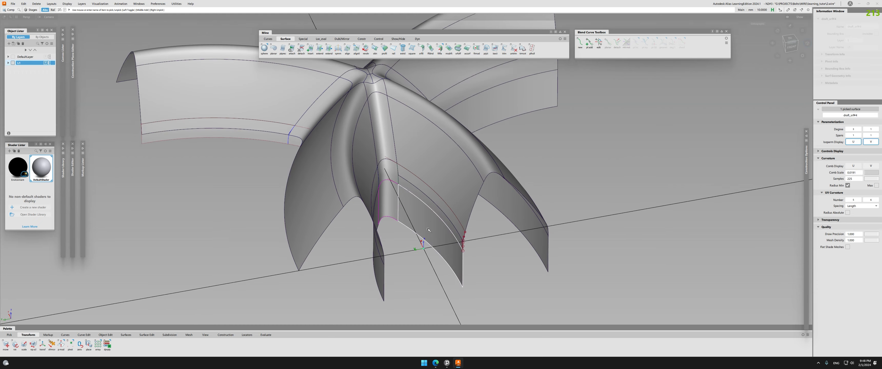
pyautogui.click(427, 233)
pyautogui.moveTo(410, 199)
pyautogui.keyDown('alt'); pyautogui.keyDown('shift'); pyautogui.mouseDown(button='right')
pyautogui.moveTo(435, 174)
pyautogui.moveTo(416, 203)
pyautogui.mouseUp(button='right'); pyautogui.keyUp('shift'); pyautogui.keyUp('alt')
pyautogui.click(438, 176)
pyautogui.click(446, 187)
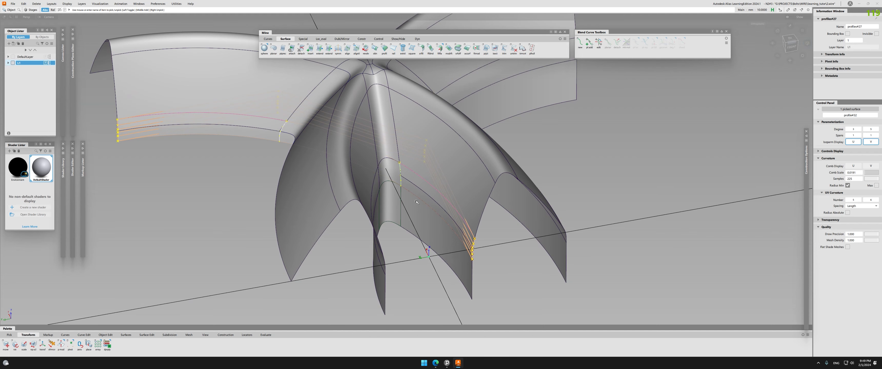
pyautogui.hotkey('alt', 'h')
# - Trim the isolated profile band at its curves on surface, and bring the whole model back into view
pyautogui.press('t')
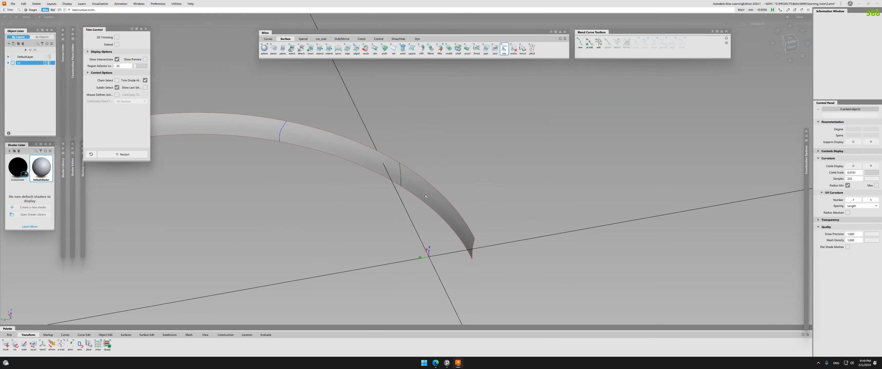
pyautogui.click(254, 124)
pyautogui.press('space')
pyautogui.keyDown('alt'); pyautogui.keyDown('shift'); pyautogui.moveTo(416, 190); pyautogui.dragTo(426, 202); pyautogui.keyUp('shift'); pyautogui.keyUp('alt')
pyautogui.hotkey('alt', 'v')
pyautogui.press('Escape')
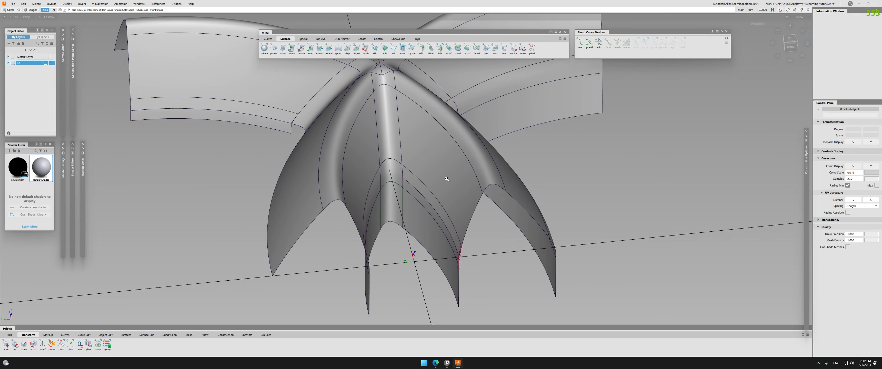
# - Check the surface continuity along the arched top edge and the side edge of the central patch
pyautogui.press('t')
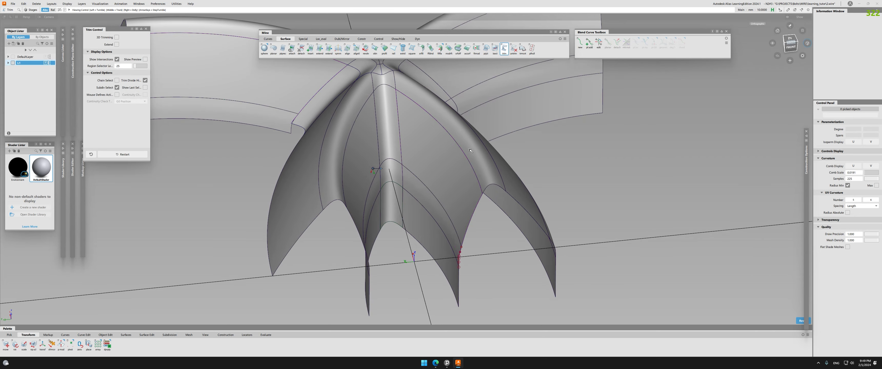
pyautogui.keyDown('alt'); pyautogui.keyDown('shift'); pyautogui.moveTo(470, 151); pyautogui.dragTo(401, 168); pyautogui.keyUp('shift'); pyautogui.keyUp('alt')
pyautogui.press('c')
pyautogui.click(399, 161)
pyautogui.keyDown('alt'); pyautogui.keyDown('shift'); pyautogui.moveTo(384, 171); pyautogui.dragTo(396, 178, button='right'); pyautogui.keyUp('shift'); pyautogui.keyUp('alt')
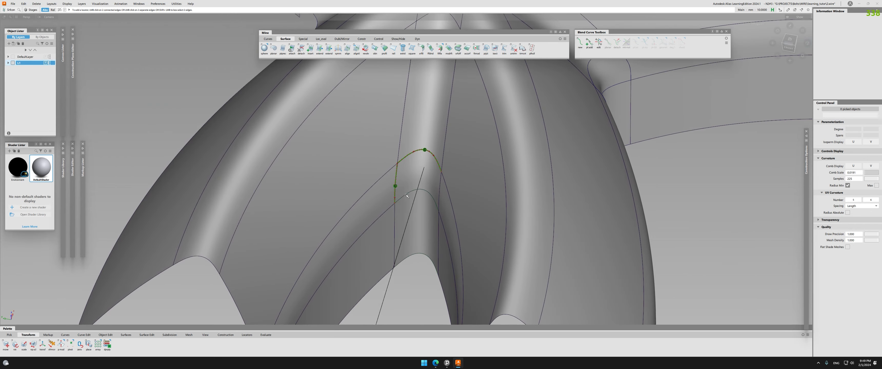
pyautogui.keyDown('alt'); pyautogui.keyDown('shift'); pyautogui.moveTo(451, 160); pyautogui.dragTo(407, 162, button='right'); pyautogui.keyUp('shift'); pyautogui.keyUp('alt')
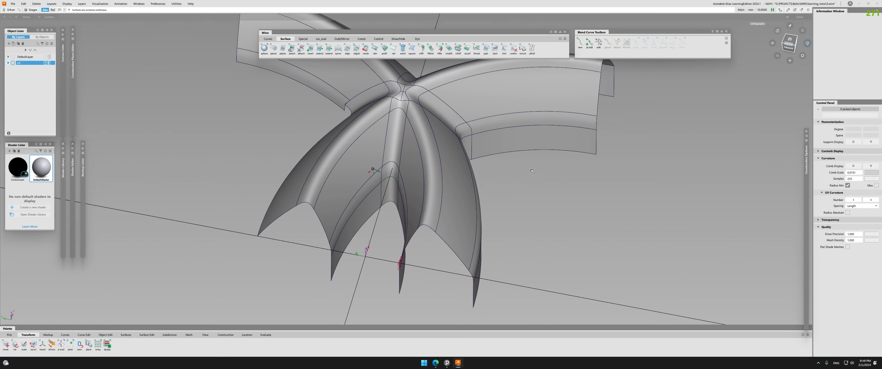
pyautogui.keyDown('alt'); pyautogui.keyDown('shift'); pyautogui.moveTo(525, 174); pyautogui.dragTo(413, 154); pyautogui.keyUp('shift'); pyautogui.keyUp('alt')
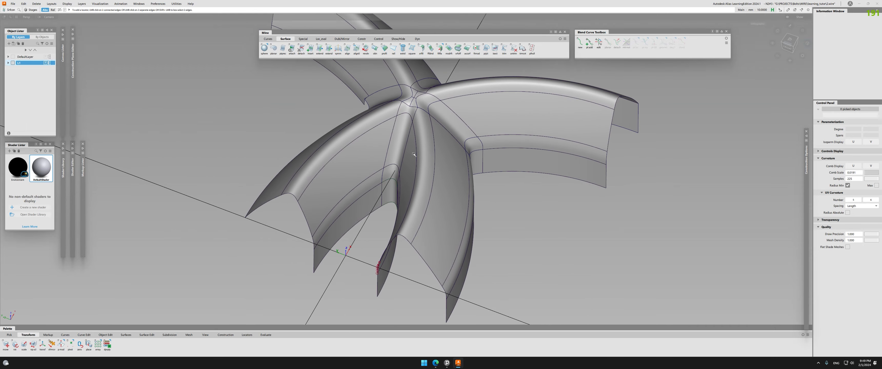
pyautogui.click(401, 139)
pyautogui.keyDown('alt'); pyautogui.keyDown('shift'); pyautogui.moveTo(399, 141); pyautogui.dragTo(338, 151, button='right'); pyautogui.keyUp('shift'); pyautogui.keyUp('alt')
pyautogui.keyDown('alt'); pyautogui.keyDown('shift'); pyautogui.moveTo(301, 164); pyautogui.dragTo(393, 157); pyautogui.keyUp('shift'); pyautogui.keyUp('alt')
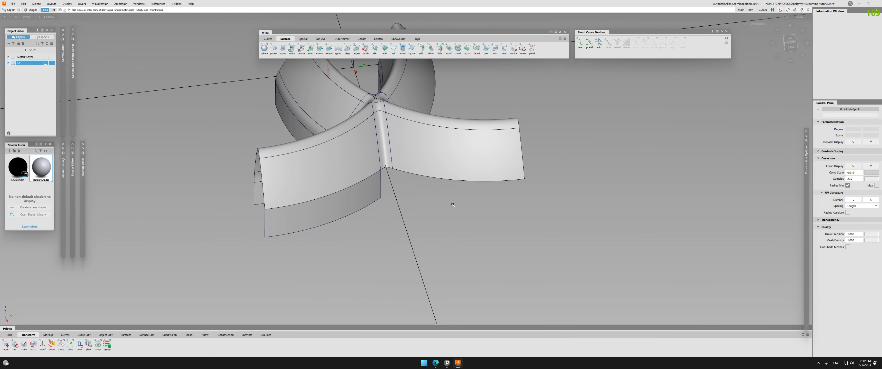
# - Mirror the lower skirt surface to the opposite wing at the rear of the model
pyautogui.click(366, 206)
pyautogui.hotkey('ctrl', 'm')
pyautogui.click(430, 199)
pyautogui.keyDown('alt'); pyautogui.keyDown('shift'); pyautogui.moveTo(328, 213); pyautogui.dragTo(375, 216, button='right'); pyautogui.keyUp('shift'); pyautogui.keyUp('alt')
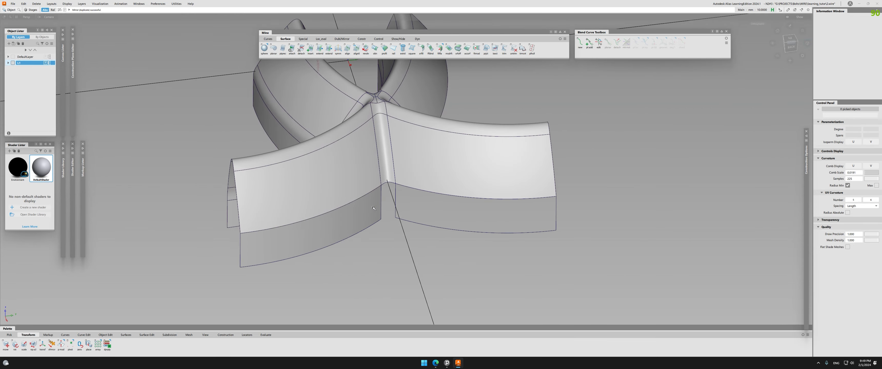
pyautogui.click(373, 222)
pyautogui.keyDown('ctrl'); pyautogui.keyDown('shift'); pyautogui.moveTo(438, 211); pyautogui.dragTo(437, 226); pyautogui.keyUp('shift'); pyautogui.keyUp('ctrl')
pyautogui.keyDown('alt'); pyautogui.keyDown('shift'); pyautogui.moveTo(424, 224); pyautogui.dragTo(444, 227, button='right'); pyautogui.keyUp('shift'); pyautogui.keyUp('alt')
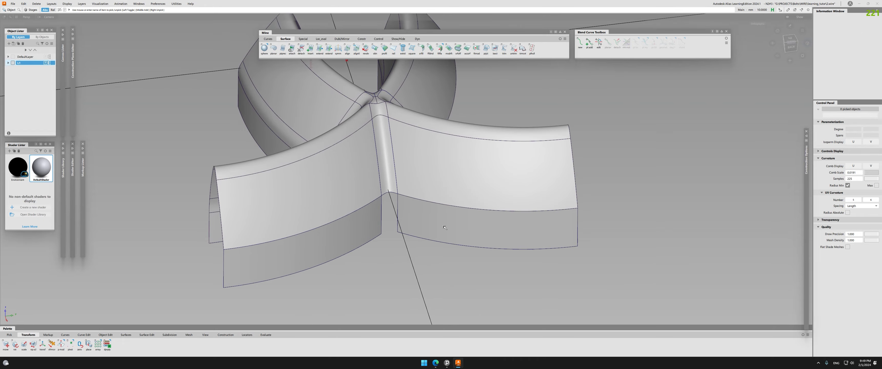
# - Build a G2 curvature surface fillet with a chordal length of 0.2 between the rear wing surface and its lower skirt
pyautogui.keyDown('alt'); pyautogui.keyDown('shift'); pyautogui.moveTo(453, 216); pyautogui.dragTo(203, 196); pyautogui.keyUp('shift'); pyautogui.keyUp('alt')
pyautogui.keyDown('alt'); pyautogui.keyDown('shift'); pyautogui.moveTo(220, 46); pyautogui.dragTo(137, 197); pyautogui.keyUp('shift'); pyautogui.keyUp('alt')
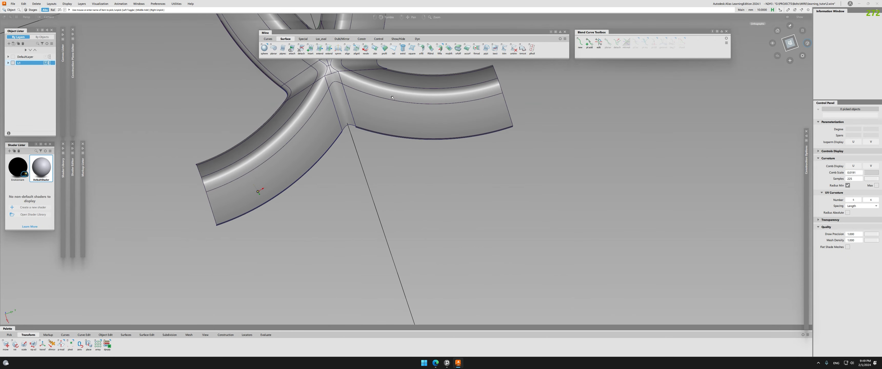
pyautogui.keyDown('alt'); pyautogui.keyDown('shift'); pyautogui.moveTo(391, 205); pyautogui.dragTo(346, 113); pyautogui.keyUp('shift'); pyautogui.keyUp('alt')
pyautogui.keyDown('alt'); pyautogui.keyDown('shift'); pyautogui.moveTo(346, 113); pyautogui.dragTo(432, 89, button='middle'); pyautogui.keyUp('shift'); pyautogui.keyUp('alt')
pyautogui.doubleClick(421, 49)
pyautogui.click(347, 175)
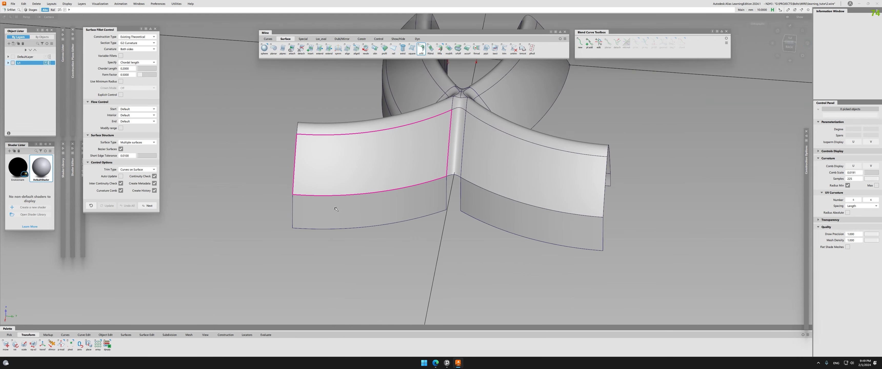
pyautogui.click(335, 209)
# - Examine the new fillet's curvature and edge continuity along the wing and skirt, and accept it
pyautogui.keyDown('alt'); pyautogui.keyDown('shift'); pyautogui.moveTo(337, 205); pyautogui.dragTo(368, 202, button='right'); pyautogui.keyUp('shift'); pyautogui.keyUp('alt')
pyautogui.keyDown('alt'); pyautogui.keyDown('shift'); pyautogui.moveTo(368, 202); pyautogui.dragTo(425, 178); pyautogui.keyUp('shift'); pyautogui.keyUp('alt')
pyautogui.keyDown('alt'); pyautogui.keyDown('shift'); pyautogui.moveTo(424, 178); pyautogui.dragTo(480, 142, button='middle'); pyautogui.keyUp('shift'); pyautogui.keyUp('alt')
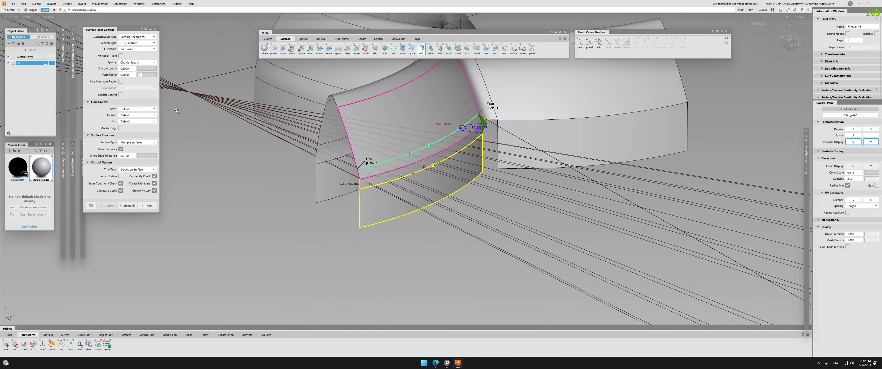
pyautogui.keyDown('alt'); pyautogui.keyDown('shift'); pyautogui.moveTo(296, 158); pyautogui.dragTo(351, 156, button='right'); pyautogui.keyUp('shift'); pyautogui.keyUp('alt')
pyautogui.keyDown('alt'); pyautogui.keyDown('shift'); pyautogui.moveTo(350, 156); pyautogui.dragTo(418, 125, button='middle'); pyautogui.keyUp('shift'); pyautogui.keyUp('alt')
pyautogui.keyDown('alt'); pyautogui.keyDown('shift'); pyautogui.moveTo(209, 149); pyautogui.dragTo(283, 152); pyautogui.keyUp('shift'); pyautogui.keyUp('alt')
pyautogui.keyDown('alt'); pyautogui.keyDown('shift'); pyautogui.moveTo(257, 111); pyautogui.dragTo(192, 94); pyautogui.keyUp('shift'); pyautogui.keyUp('alt')
pyautogui.keyDown('alt'); pyautogui.keyDown('shift'); pyautogui.moveTo(192, 94); pyautogui.dragTo(142, 90, button='right'); pyautogui.keyUp('shift'); pyautogui.keyUp('alt')
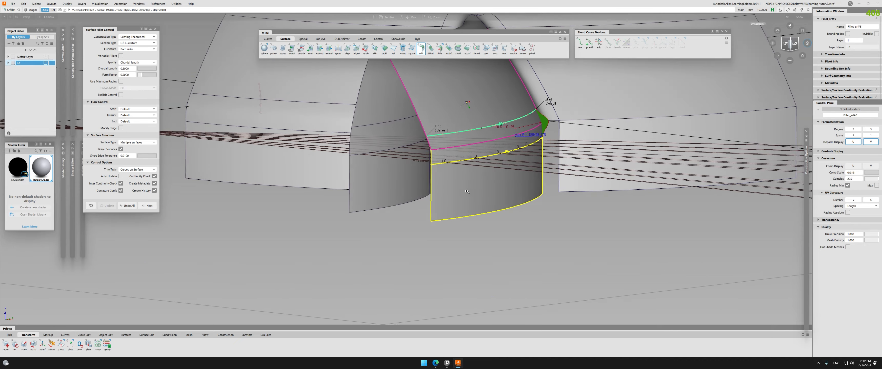
pyautogui.keyDown('alt'); pyautogui.keyDown('shift'); pyautogui.moveTo(142, 90); pyautogui.dragTo(88, 62); pyautogui.keyUp('shift'); pyautogui.keyUp('alt')
pyautogui.keyDown('alt'); pyautogui.keyDown('shift'); pyautogui.moveTo(329, 160); pyautogui.dragTo(269, 206, button='middle'); pyautogui.keyUp('shift'); pyautogui.keyUp('alt')
pyautogui.keyDown('alt'); pyautogui.keyDown('shift'); pyautogui.moveTo(268, 206); pyautogui.dragTo(286, 256, button='right'); pyautogui.keyUp('shift'); pyautogui.keyUp('alt')
pyautogui.press('space')
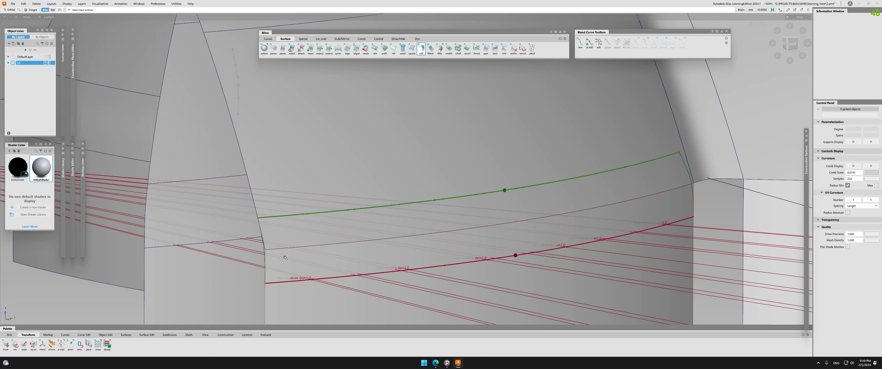
# - Extract the outer end edge of the fillet between rear wing and skirt as a curve, and undo the fillet surface
pyautogui.keyDown('alt'); pyautogui.keyDown('shift'); pyautogui.moveTo(286, 256); pyautogui.dragTo(344, 165, button='middle'); pyautogui.keyUp('shift'); pyautogui.keyUp('alt')
pyautogui.moveTo(294, 178)
pyautogui.keyDown('alt'); pyautogui.keyDown('shift'); pyautogui.mouseDown(button='right')
pyautogui.moveTo(325, 176)
pyautogui.moveTo(302, 171)
pyautogui.mouseUp(button='right'); pyautogui.keyUp('shift'); pyautogui.keyUp('alt')
pyautogui.press('d')
pyautogui.click(335, 172)
pyautogui.click(403, 141)
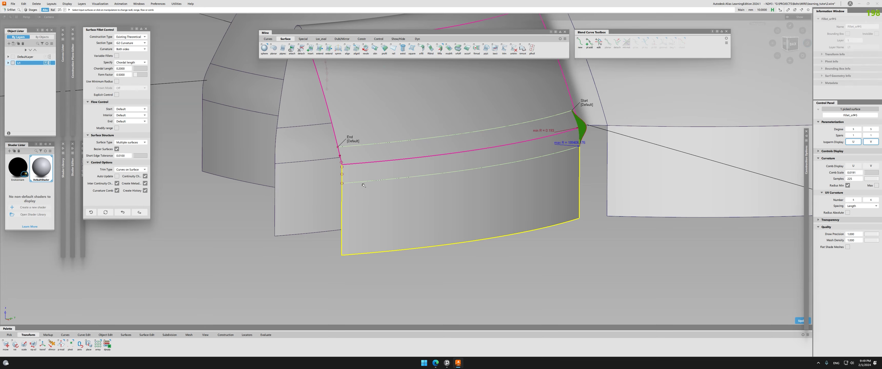
pyautogui.click(125, 214)
pyautogui.keyDown('alt'); pyautogui.keyDown('shift'); pyautogui.moveTo(407, 131); pyautogui.dragTo(435, 123, button='right'); pyautogui.keyUp('shift'); pyautogui.keyUp('alt')
pyautogui.keyDown('alt'); pyautogui.keyDown('shift'); pyautogui.moveTo(434, 123); pyautogui.dragTo(406, 145); pyautogui.keyUp('shift'); pyautogui.keyUp('alt')
# - Sweep the extracted curve along the rear wing's skirt edge as a Profile surface with surface-normal orientation
pyautogui.click(383, 49)
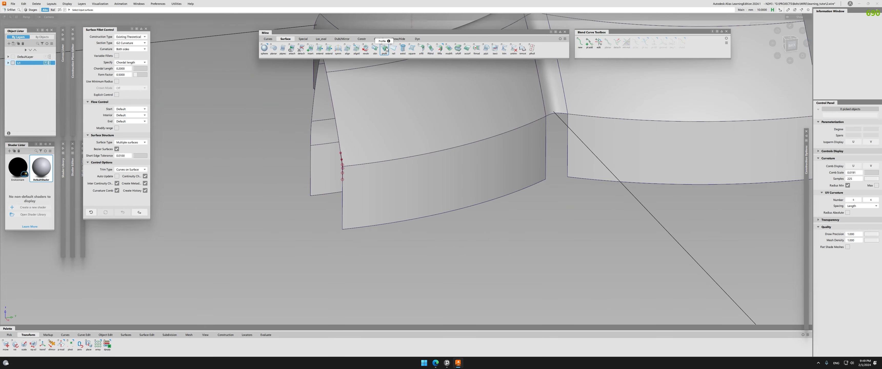
pyautogui.scroll(5, 345, 170)
pyautogui.keyDown('alt'); pyautogui.keyDown('shift'); pyautogui.moveTo(334, 159); pyautogui.dragTo(338, 159); pyautogui.keyUp('shift'); pyautogui.keyUp('alt')
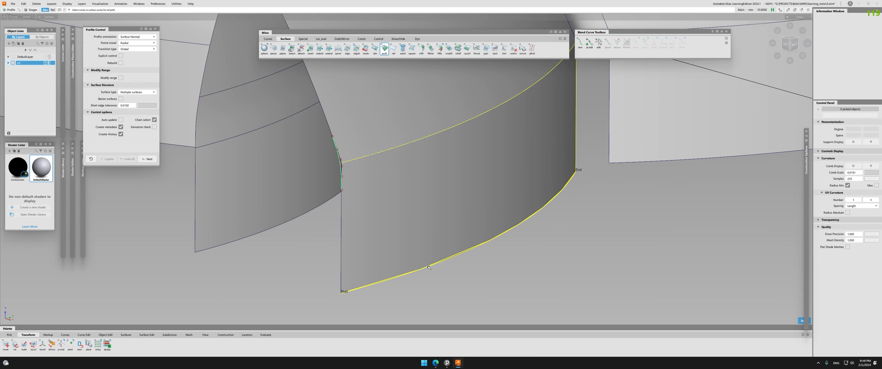
pyautogui.keyDown('alt'); pyautogui.keyDown('shift'); pyautogui.moveTo(429, 268); pyautogui.dragTo(362, 230, button='right'); pyautogui.keyUp('shift'); pyautogui.keyUp('alt')
pyautogui.keyDown('alt'); pyautogui.keyDown('shift'); pyautogui.moveTo(362, 231); pyautogui.dragTo(321, 228); pyautogui.keyUp('shift'); pyautogui.keyUp('alt')
pyautogui.press('space')
pyautogui.keyDown('alt'); pyautogui.keyDown('shift'); pyautogui.moveTo(458, 195); pyautogui.dragTo(415, 191); pyautogui.keyUp('shift'); pyautogui.keyUp('alt')
pyautogui.keyDown('alt'); pyautogui.keyDown('shift'); pyautogui.moveTo(416, 191); pyautogui.dragTo(347, 224, button='middle'); pyautogui.keyUp('shift'); pyautogui.keyUp('alt')
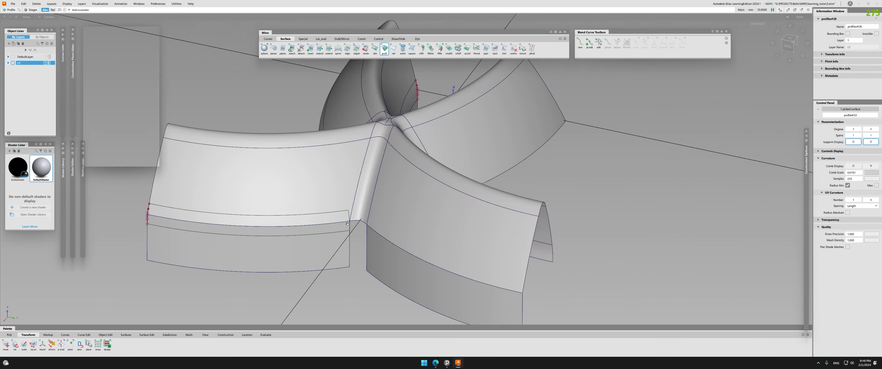
# - Extend the inner end of the swept surface past the rear wing's central edge
pyautogui.click(319, 48)
pyautogui.click(348, 224)
pyautogui.click(420, 213)
pyautogui.keyDown('alt'); pyautogui.keyDown('shift'); pyautogui.moveTo(510, 192); pyautogui.dragTo(478, 177, button='right'); pyautogui.keyUp('shift'); pyautogui.keyUp('alt')
pyautogui.keyDown('alt'); pyautogui.keyDown('shift'); pyautogui.moveTo(478, 177); pyautogui.dragTo(390, 92); pyautogui.keyUp('shift'); pyautogui.keyUp('alt')
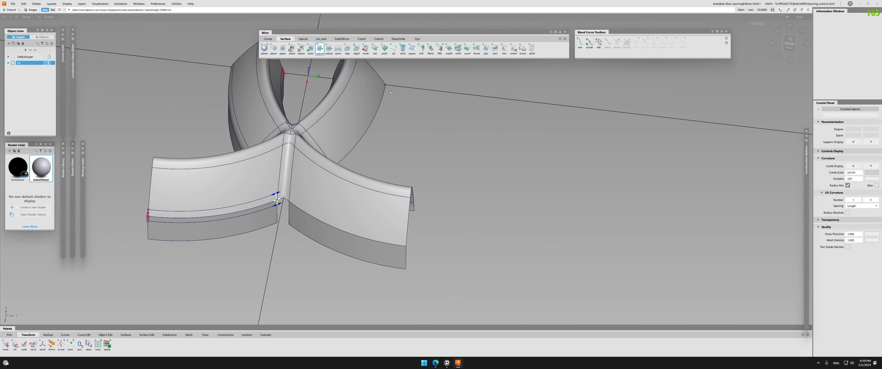
pyautogui.moveTo(318, 79); pyautogui.dragTo(315, 78)
pyautogui.moveTo(311, 77); pyautogui.dragTo(317, 78)
pyautogui.keyDown('alt'); pyautogui.keyDown('shift'); pyautogui.moveTo(386, 240); pyautogui.dragTo(346, 226, button='right'); pyautogui.keyUp('shift'); pyautogui.keyUp('alt')
pyautogui.keyDown('alt'); pyautogui.keyDown('shift'); pyautogui.moveTo(346, 226); pyautogui.dragTo(295, 202); pyautogui.keyUp('shift'); pyautogui.keyUp('alt')
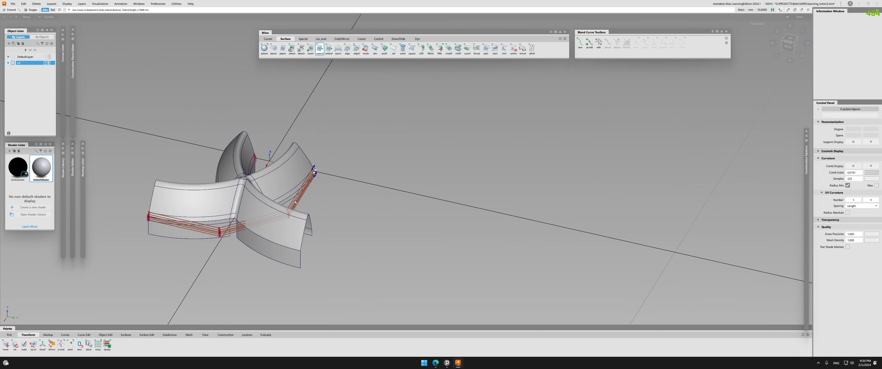
pyautogui.keyDown('alt'); pyautogui.keyDown('shift'); pyautogui.moveTo(299, 199); pyautogui.dragTo(345, 161, button='middle'); pyautogui.keyUp('shift'); pyautogui.keyUp('alt')
pyautogui.keyDown('alt'); pyautogui.keyDown('shift'); pyautogui.moveTo(267, 154); pyautogui.dragTo(293, 152, button='right'); pyautogui.keyUp('shift'); pyautogui.keyUp('alt')
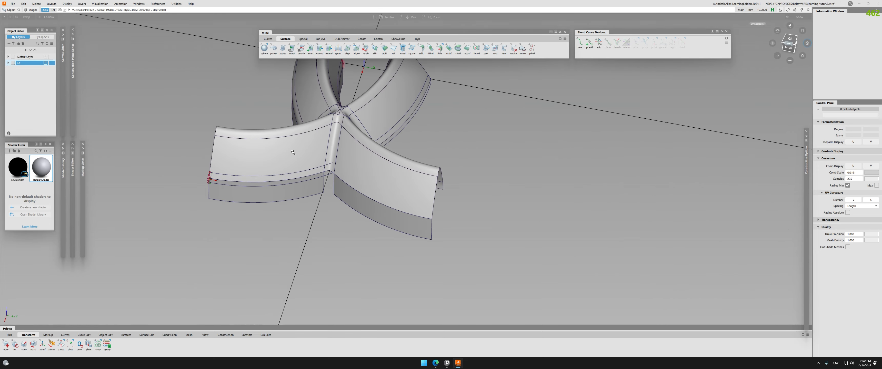
pyautogui.keyDown('alt'); pyautogui.keyDown('shift'); pyautogui.moveTo(293, 152); pyautogui.dragTo(314, 182); pyautogui.keyUp('shift'); pyautogui.keyUp('alt')
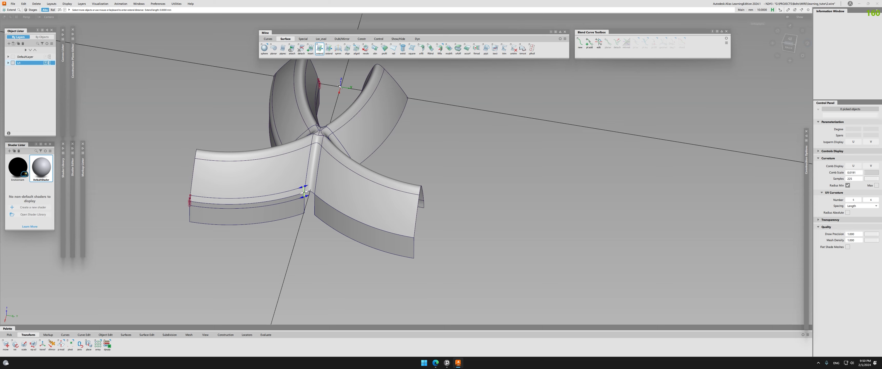
pyautogui.keyDown('alt'); pyautogui.keyDown('shift'); pyautogui.moveTo(368, 156); pyautogui.dragTo(338, 185); pyautogui.keyUp('shift'); pyautogui.keyUp('alt')
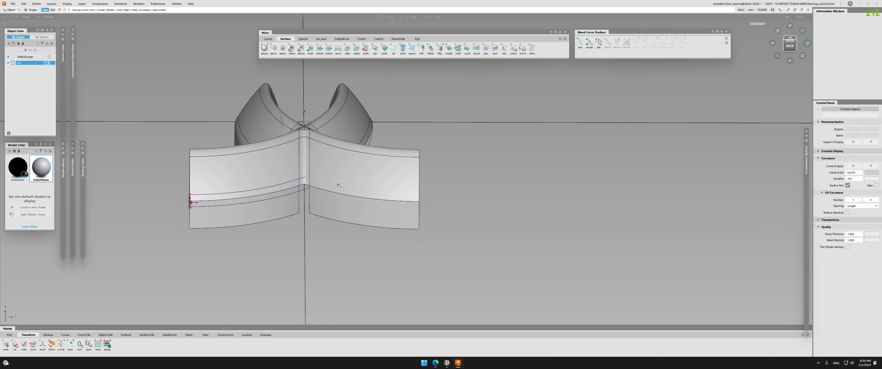
# - Delete the extracted profile curve at the outer end of the rear wing
pyautogui.moveTo(220, 222); pyautogui.dragTo(221, 223)
pyautogui.press('Delete')
pyautogui.press('Return')
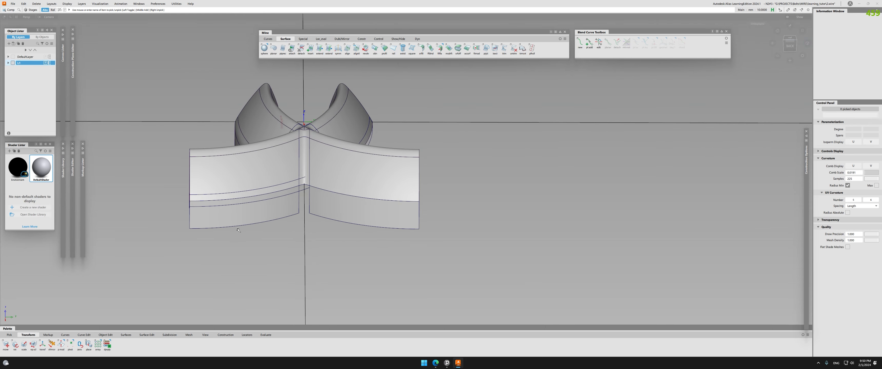
# - Mirror the extended swept surface to the opposite rear wing
pyautogui.keyDown('alt'); pyautogui.keyDown('shift'); pyautogui.moveTo(209, 202); pyautogui.dragTo(228, 193, button='right'); pyautogui.keyUp('shift'); pyautogui.keyUp('alt')
pyautogui.keyDown('alt'); pyautogui.keyDown('shift'); pyautogui.moveTo(228, 193); pyautogui.dragTo(320, 219); pyautogui.keyUp('shift'); pyautogui.keyUp('alt')
pyautogui.click(134, 193)
pyautogui.click(335, 247)
pyautogui.click(336, 247)
pyautogui.click(327, 205)
pyautogui.click(262, 246)
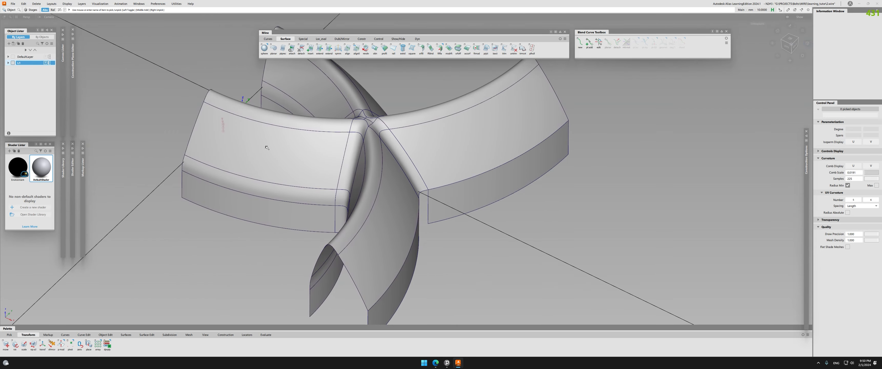
pyautogui.keyDown('alt'); pyautogui.keyDown('shift'); pyautogui.moveTo(337, 197); pyautogui.dragTo(406, 199); pyautogui.keyUp('shift'); pyautogui.keyUp('alt')
pyautogui.keyDown('ctrl'); pyautogui.keyDown('shift'); pyautogui.moveTo(406, 199); pyautogui.dragTo(454, 204); pyautogui.keyUp('shift'); pyautogui.keyUp('ctrl')
pyautogui.click(406, 196)
pyautogui.click(407, 195)
# - Project the swept surfaces' upper edges onto both rear wing surfaces as curves on surface, along the surface normal
pyautogui.keyDown('ctrl'); pyautogui.keyDown('shift'); pyautogui.moveTo(453, 203); pyautogui.dragTo(454, 204, button='right'); pyautogui.keyUp('shift'); pyautogui.keyUp('ctrl')
pyautogui.keyDown('alt'); pyautogui.keyDown('shift'); pyautogui.moveTo(463, 193); pyautogui.dragTo(378, 222); pyautogui.keyUp('shift'); pyautogui.keyUp('alt')
pyautogui.keyDown('ctrl'); pyautogui.keyDown('shift'); pyautogui.moveTo(367, 204); pyautogui.dragTo(373, 217, button='right'); pyautogui.keyUp('shift'); pyautogui.keyUp('ctrl')
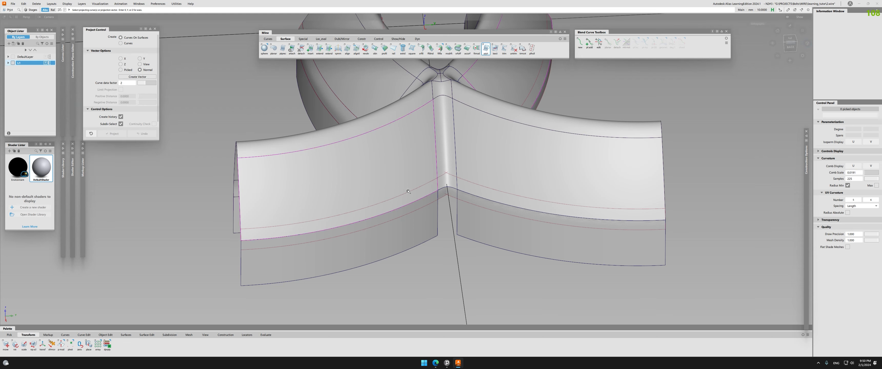
pyautogui.click(505, 194)
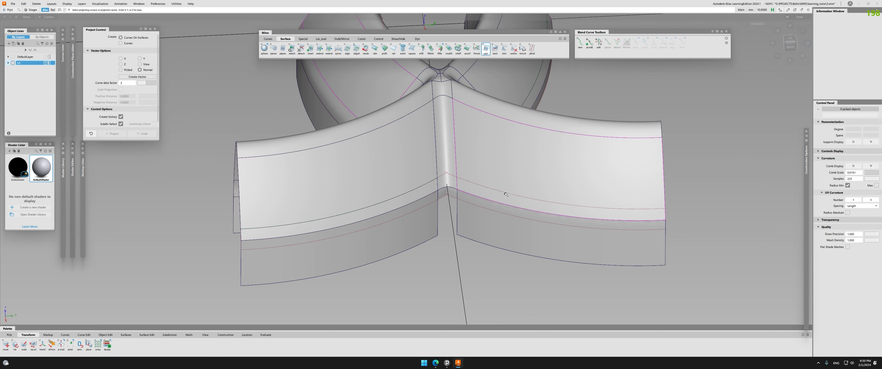
pyautogui.keyDown('alt'); pyautogui.keyDown('shift'); pyautogui.moveTo(506, 195); pyautogui.dragTo(476, 199, button='right'); pyautogui.keyUp('shift'); pyautogui.keyUp('alt')
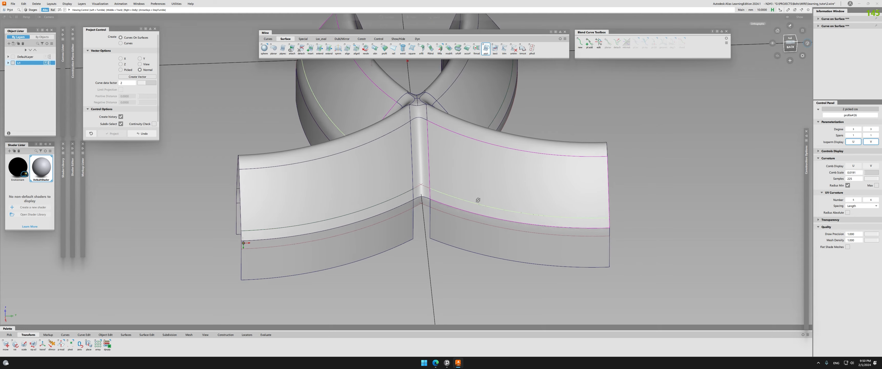
# - Pick the projected curves on the wing surface and isolate that surface to examine where they lie
pyautogui.keyDown('ctrl'); pyautogui.keyDown('shift'); pyautogui.moveTo(354, 181); pyautogui.dragTo(356, 193, button='right'); pyautogui.keyUp('shift'); pyautogui.keyUp('ctrl')
pyautogui.keyDown('alt'); pyautogui.keyDown('shift'); pyautogui.moveTo(344, 133); pyautogui.dragTo(380, 171, button='middle'); pyautogui.keyUp('shift'); pyautogui.keyUp('alt')
pyautogui.keyDown('ctrl'); pyautogui.keyDown('shift'); pyautogui.moveTo(374, 164); pyautogui.dragTo(373, 174); pyautogui.keyUp('shift'); pyautogui.keyUp('ctrl')
pyautogui.click(375, 164)
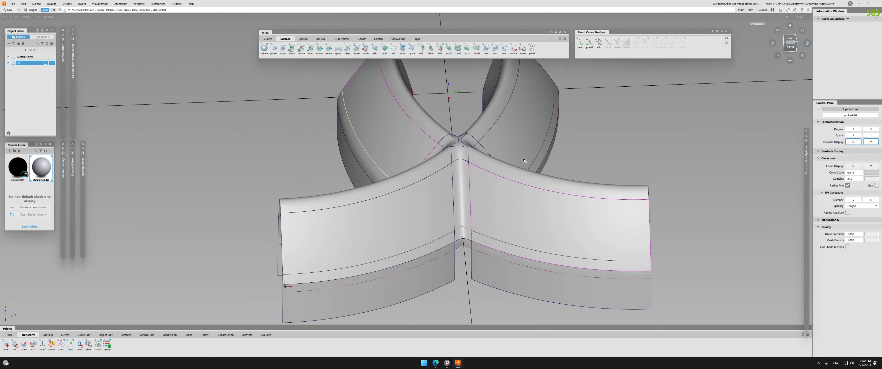
pyautogui.keyDown('alt'); pyautogui.keyDown('shift'); pyautogui.moveTo(606, 128); pyautogui.dragTo(559, 133); pyautogui.keyUp('shift'); pyautogui.keyUp('alt')
pyautogui.moveTo(559, 133); pyautogui.dragTo(581, 152)
pyautogui.keyDown('alt'); pyautogui.keyDown('shift'); pyautogui.moveTo(622, 199); pyautogui.dragTo(502, 204); pyautogui.keyUp('shift'); pyautogui.keyUp('alt')
pyautogui.click(502, 203)
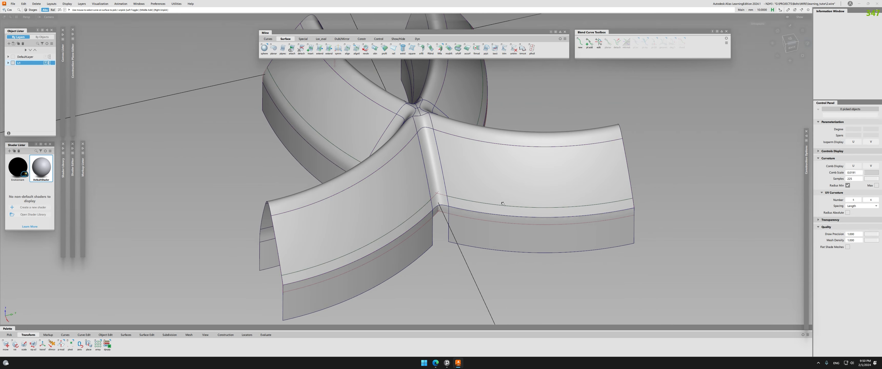
pyautogui.click(348, 138)
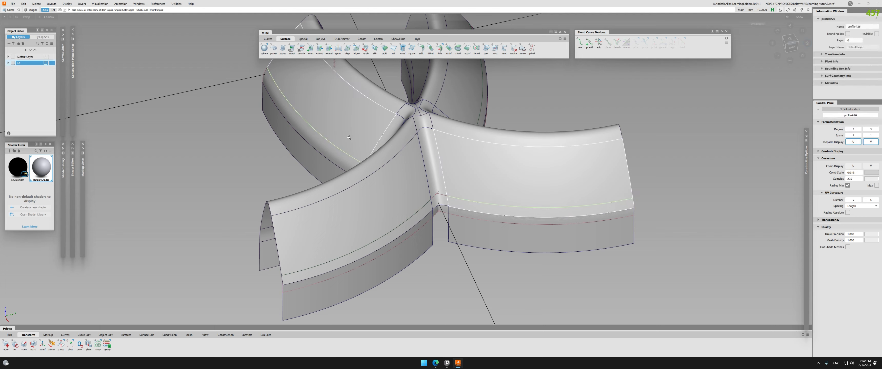
pyautogui.hotkey('alt', 'h')
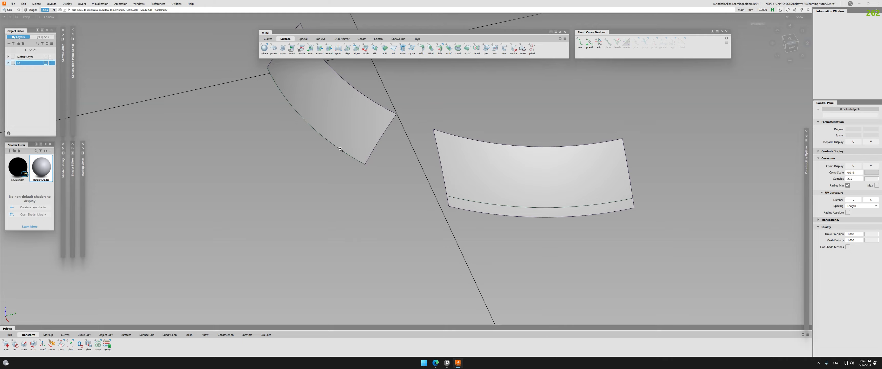
pyautogui.hotkey('ctrl', 'z')
pyautogui.keyDown('alt'); pyautogui.keyDown('shift'); pyautogui.moveTo(340, 149); pyautogui.dragTo(333, 161, button='right'); pyautogui.keyUp('shift'); pyautogui.keyUp('alt')
pyautogui.keyDown('alt'); pyautogui.keyDown('shift'); pyautogui.moveTo(334, 161); pyautogui.dragTo(411, 192); pyautogui.keyUp('shift'); pyautogui.keyUp('alt')
# - Check the surface continuity along the lower edge of the front wing
pyautogui.click(338, 161)
pyautogui.click(520, 246)
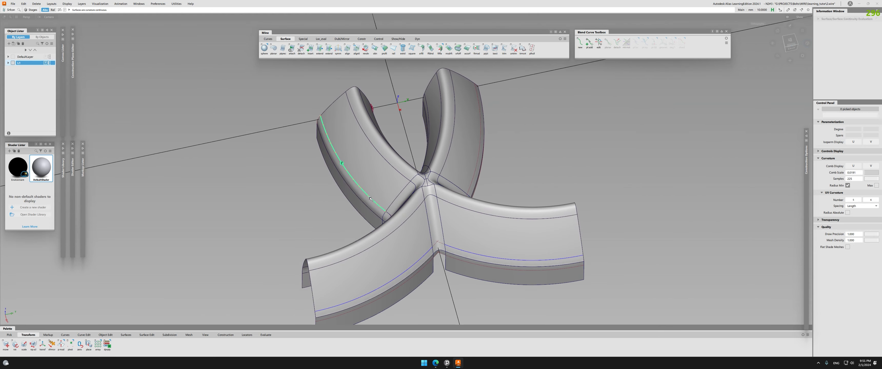
pyautogui.keyDown('alt'); pyautogui.keyDown('shift'); pyautogui.moveTo(474, 187); pyautogui.dragTo(425, 277); pyautogui.keyUp('shift'); pyautogui.keyUp('alt')
# - Trim the surfaces at the lower rear of both wings, keeping the regions outside the swept bands
pyautogui.click(421, 211)
pyautogui.click(406, 246)
pyautogui.click(407, 243)
pyautogui.press('space')
pyautogui.click(496, 254)
pyautogui.click(495, 238)
pyautogui.press('space')
# - Trim both rear wing surfaces along the projected curves, keeping the regions above the swept bands
pyautogui.keyDown('alt'); pyautogui.keyDown('shift'); pyautogui.moveTo(538, 206); pyautogui.dragTo(503, 205); pyautogui.keyUp('shift'); pyautogui.keyUp('alt')
pyautogui.keyDown('ctrl'); pyautogui.keyDown('shift'); pyautogui.moveTo(374, 252); pyautogui.dragTo(370, 213); pyautogui.keyUp('shift'); pyautogui.keyUp('ctrl')
pyautogui.click(372, 203)
pyautogui.click(373, 198)
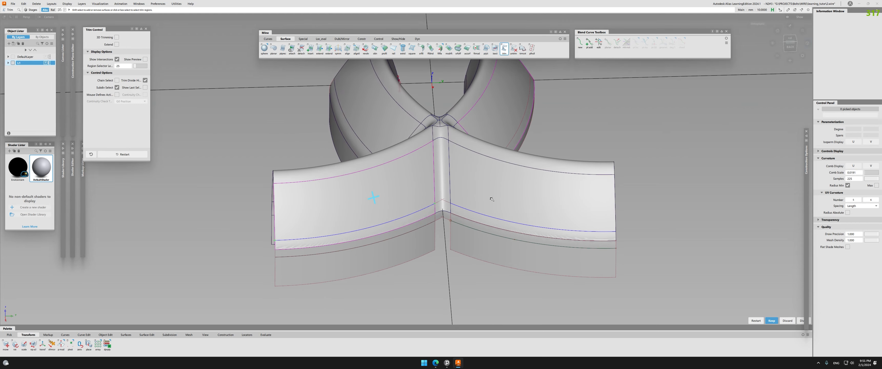
pyautogui.press('space')
pyautogui.click(492, 189)
pyautogui.click(492, 189)
pyautogui.press('space')
# - Trim the remaining rear skirt surface along the lower edge of its swept band
pyautogui.keyDown('alt'); pyautogui.keyDown('shift'); pyautogui.moveTo(454, 267); pyautogui.dragTo(396, 253); pyautogui.keyUp('shift'); pyautogui.keyUp('alt')
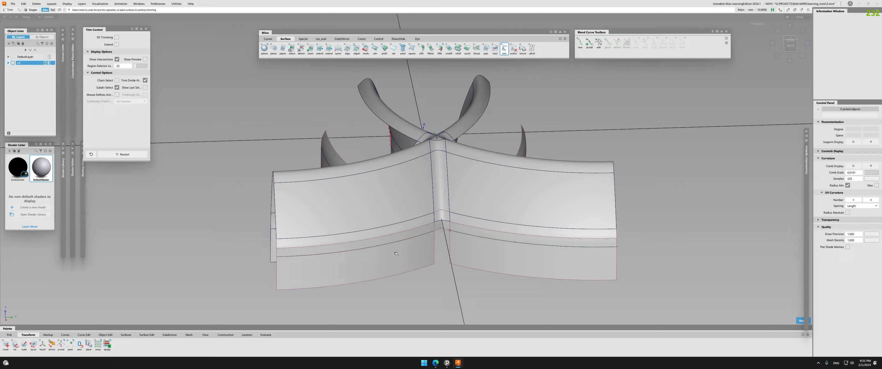
pyautogui.click(495, 250)
pyautogui.press('space')
# - Build a Freeform Blend with G2 curvature on both sides and edge-aligned ends between the facing edges of the rear skirts
pyautogui.keyDown('alt'); pyautogui.keyDown('shift'); pyautogui.moveTo(496, 251); pyautogui.dragTo(406, 300); pyautogui.keyUp('shift'); pyautogui.keyUp('alt')
pyautogui.press('b')
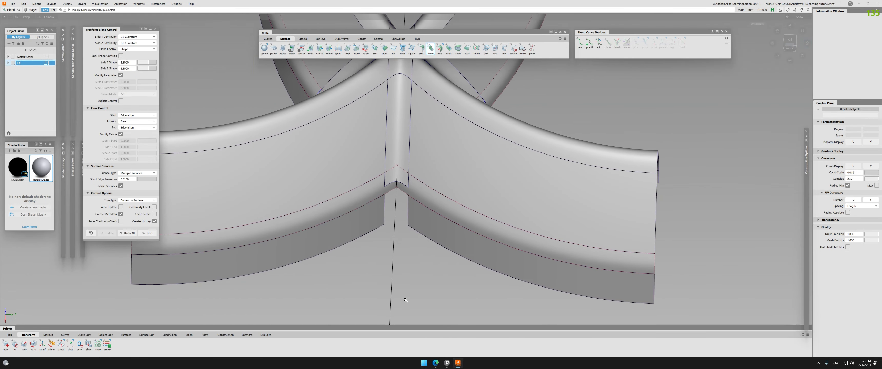
pyautogui.scroll(4, 532, 205)
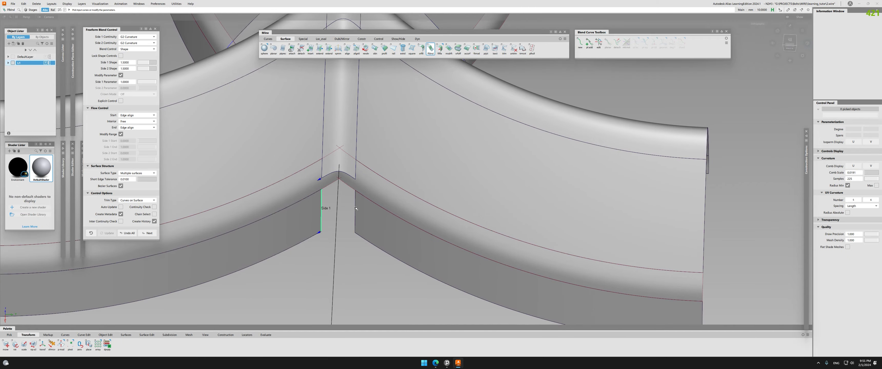
pyautogui.click(356, 208)
pyautogui.keyDown('alt'); pyautogui.keyDown('shift'); pyautogui.moveTo(356, 208); pyautogui.dragTo(426, 192); pyautogui.keyUp('shift'); pyautogui.keyUp('alt')
pyautogui.keyDown('alt'); pyautogui.keyDown('shift'); pyautogui.moveTo(427, 193); pyautogui.dragTo(419, 190, button='right'); pyautogui.keyUp('shift'); pyautogui.keyUp('alt')
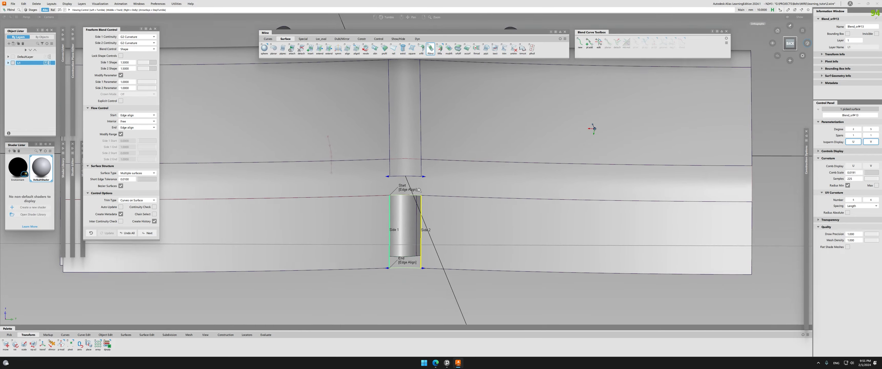
pyautogui.keyDown('alt'); pyautogui.keyDown('shift'); pyautogui.moveTo(419, 190); pyautogui.dragTo(474, 297); pyautogui.keyUp('shift'); pyautogui.keyUp('alt')
pyautogui.press('space')
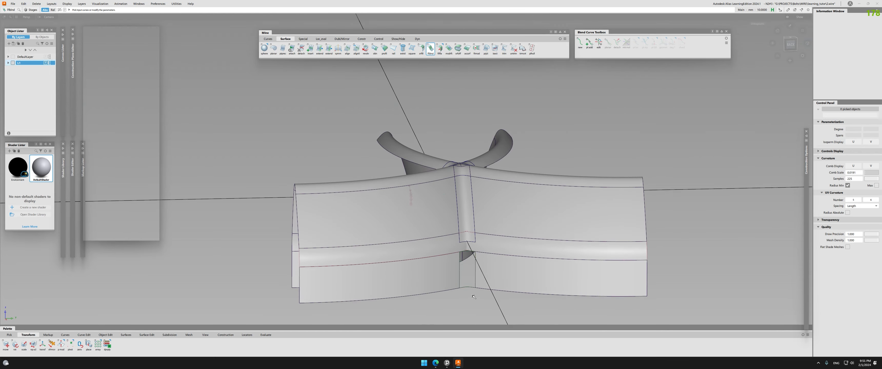
# - Pick the central strip between the rear wings and align one of its long edges to the trimmed wing edge
pyautogui.keyDown('alt'); pyautogui.keyDown('shift'); pyautogui.moveTo(474, 297); pyautogui.dragTo(460, 232, button='right'); pyautogui.keyUp('shift'); pyautogui.keyUp('alt')
pyautogui.keyDown('ctrl'); pyautogui.keyDown('shift'); pyautogui.click(489, 271); pyautogui.keyUp('shift'); pyautogui.keyUp('ctrl')
pyautogui.keyDown('alt'); pyautogui.keyDown('shift'); pyautogui.moveTo(460, 232); pyautogui.dragTo(485, 178, button='middle'); pyautogui.keyUp('shift'); pyautogui.keyUp('alt')
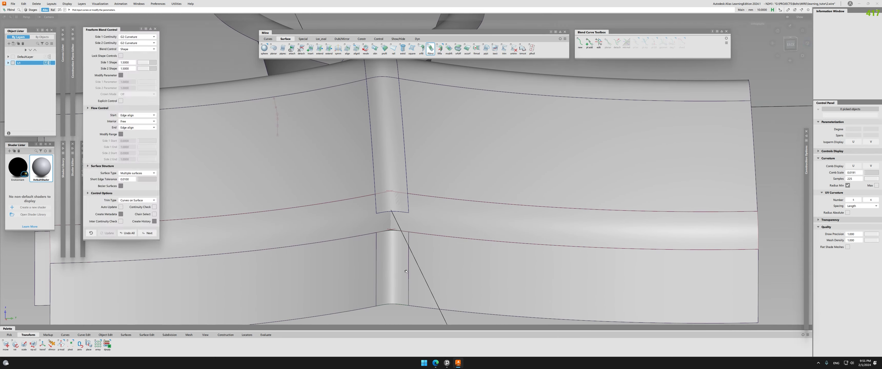
pyautogui.keyDown('ctrl'); pyautogui.keyDown('shift'); pyautogui.moveTo(405, 271); pyautogui.dragTo(396, 174); pyautogui.keyUp('shift'); pyautogui.keyUp('ctrl')
pyautogui.click(396, 174)
pyautogui.keyDown('alt'); pyautogui.keyDown('shift'); pyautogui.moveTo(588, 171); pyautogui.dragTo(399, 184); pyautogui.keyUp('shift'); pyautogui.keyUp('alt')
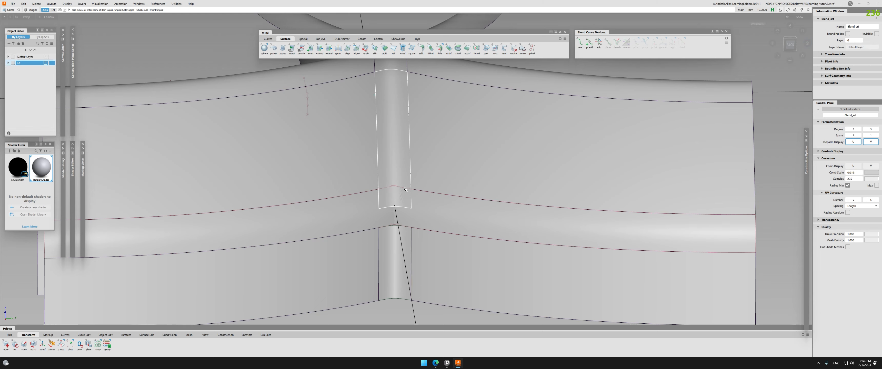
pyautogui.hotkey('ctrl', 'v')
pyautogui.keyDown('ctrl'); pyautogui.keyDown('shift'); pyautogui.moveTo(428, 217); pyautogui.dragTo(428, 216, button='right'); pyautogui.keyUp('shift'); pyautogui.keyUp('ctrl')
pyautogui.keyDown('alt'); pyautogui.keyDown('shift'); pyautogui.moveTo(590, 169); pyautogui.dragTo(593, 225, button='middle'); pyautogui.keyUp('shift'); pyautogui.keyUp('alt')
pyautogui.keyDown('ctrl'); pyautogui.keyDown('shift'); pyautogui.moveTo(456, 205); pyautogui.dragTo(432, 202, button='middle'); pyautogui.keyUp('shift'); pyautogui.keyUp('ctrl')
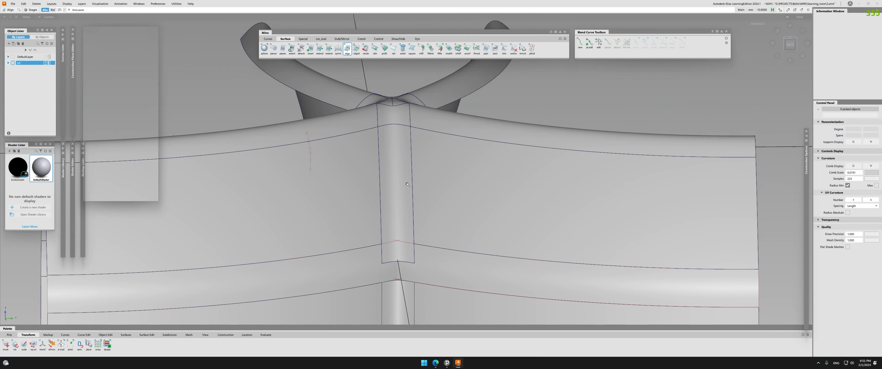
pyautogui.click(412, 195)
pyautogui.click(414, 198)
# - Align the central strip's opposite long edge to the other trimmed wing edge using explicit control
pyautogui.keyDown('ctrl'); pyautogui.keyDown('shift'); pyautogui.moveTo(420, 253); pyautogui.dragTo(397, 249, button='middle'); pyautogui.keyUp('shift'); pyautogui.keyUp('ctrl')
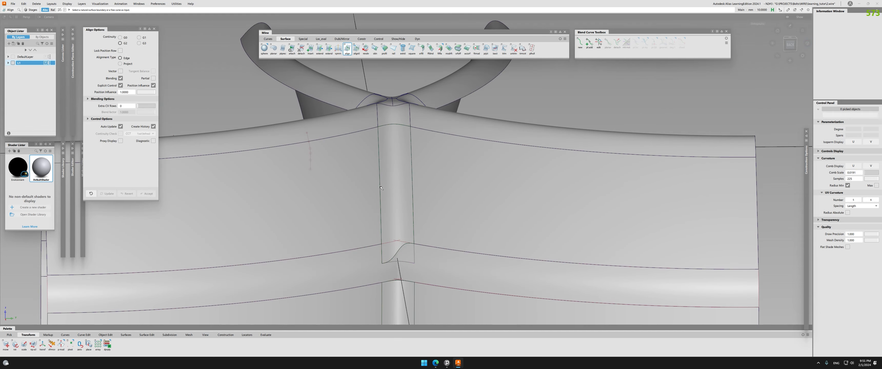
pyautogui.click(382, 195)
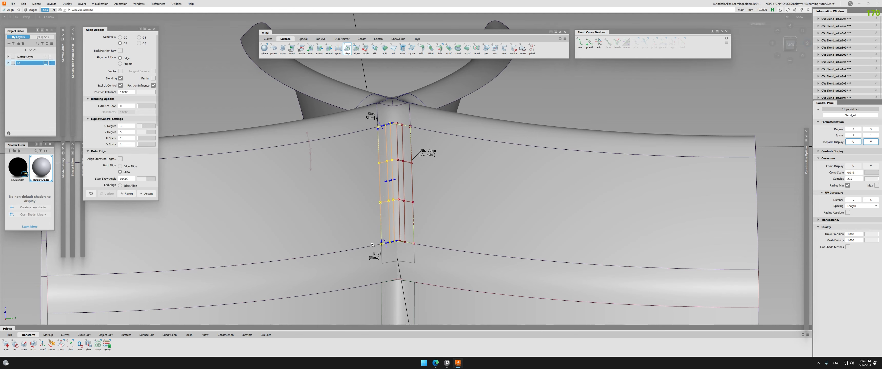
pyautogui.keyDown('ctrl'); pyautogui.keyDown('shift'); pyautogui.moveTo(383, 245); pyautogui.dragTo(404, 219, button='middle'); pyautogui.keyUp('shift'); pyautogui.keyUp('ctrl')
# - Check the surface continuity along both long edges of the central strip and around the skirt blend below it
pyautogui.click(412, 179)
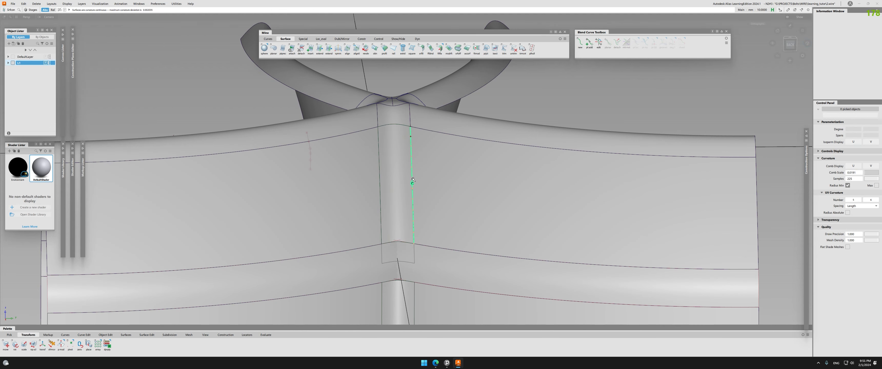
pyautogui.click(380, 180)
pyautogui.moveTo(424, 244)
pyautogui.keyDown('alt'); pyautogui.keyDown('shift'); pyautogui.mouseDown()
pyautogui.moveTo(547, 236)
pyautogui.moveTo(484, 232)
pyautogui.moveTo(460, 219)
pyautogui.mouseUp(); pyautogui.keyUp('shift'); pyautogui.keyUp('alt')
pyautogui.click(438, 212)
pyautogui.click(436, 270)
pyautogui.keyDown('alt'); pyautogui.keyDown('shift'); pyautogui.moveTo(575, 230); pyautogui.dragTo(623, 162); pyautogui.keyUp('shift'); pyautogui.keyUp('alt')
pyautogui.click(423, 283)
pyautogui.click(451, 288)
pyautogui.press('Escape')
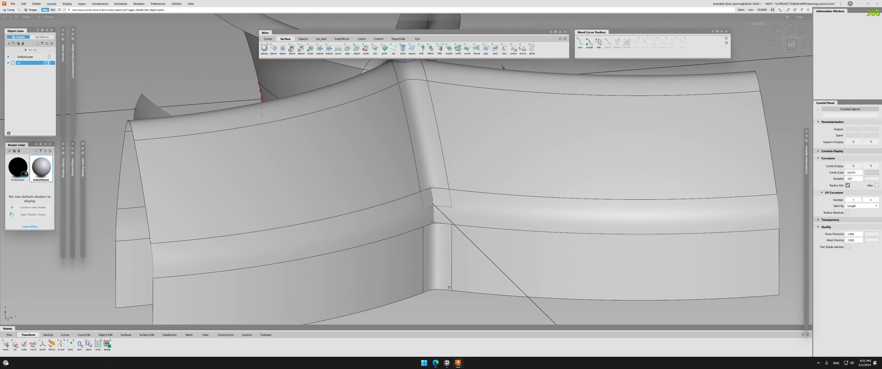
# - Isolate the central strip and the skirt blend surface below it
pyautogui.click(436, 237)
pyautogui.hotkey('alt', 'h')
pyautogui.press('Escape')
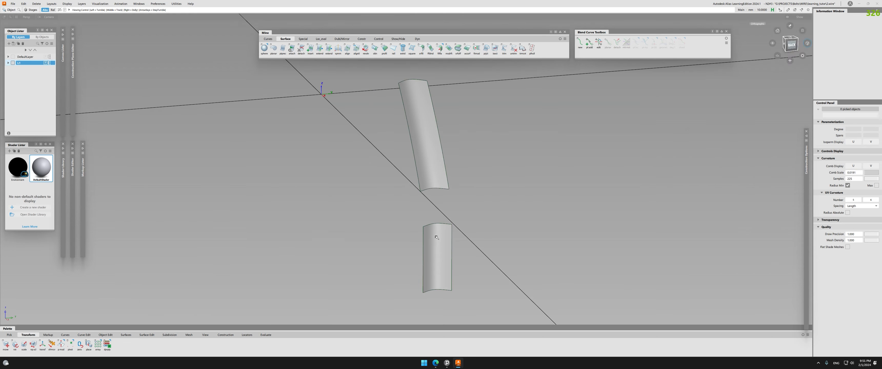
pyautogui.keyDown('alt'); pyautogui.keyDown('shift'); pyautogui.moveTo(436, 237); pyautogui.dragTo(449, 228); pyautogui.keyUp('shift'); pyautogui.keyUp('alt')
# - Connect the central strip's lower corners to the skirt blend's upper corners with two blend curves, and show all surfaces
pyautogui.keyDown('alt'); pyautogui.keyDown('shift'); pyautogui.moveTo(452, 275); pyautogui.dragTo(404, 263, button='right'); pyautogui.keyUp('shift'); pyautogui.keyUp('alt')
pyautogui.keyDown('ctrl'); pyautogui.keyDown('alt'); pyautogui.moveTo(405, 263); pyautogui.dragTo(381, 236); pyautogui.keyUp('alt'); pyautogui.keyUp('ctrl')
pyautogui.keyDown('alt'); pyautogui.keyDown('shift'); pyautogui.moveTo(380, 236); pyautogui.dragTo(465, 219, button='middle'); pyautogui.keyUp('shift'); pyautogui.keyUp('alt')
pyautogui.press('Escape')
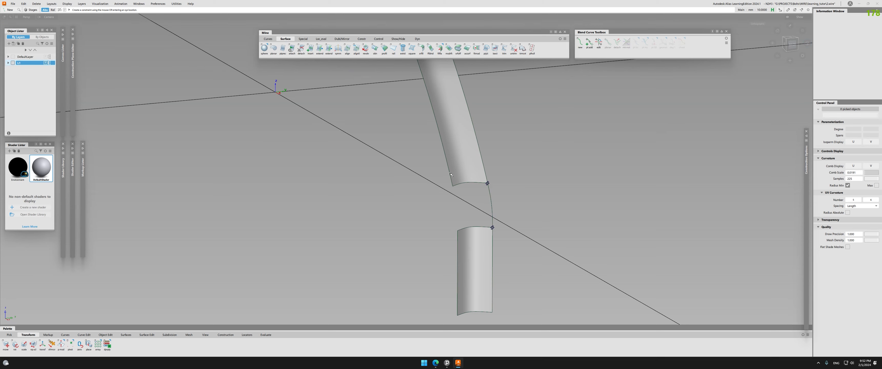
pyautogui.press('Escape')
pyautogui.keyDown('alt'); pyautogui.keyDown('shift'); pyautogui.moveTo(457, 248); pyautogui.dragTo(430, 208); pyautogui.keyUp('shift'); pyautogui.keyUp('alt')
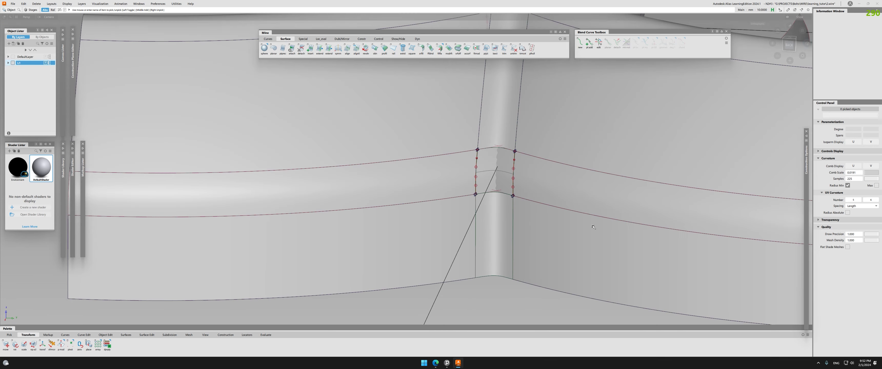
# - Project the two blend curves onto the skirt blend surfaces on both sides of the centre as curves on surface along the normal
pyautogui.keyDown('alt'); pyautogui.keyDown('shift'); pyautogui.moveTo(593, 226); pyautogui.dragTo(611, 225); pyautogui.keyUp('shift'); pyautogui.keyUp('alt')
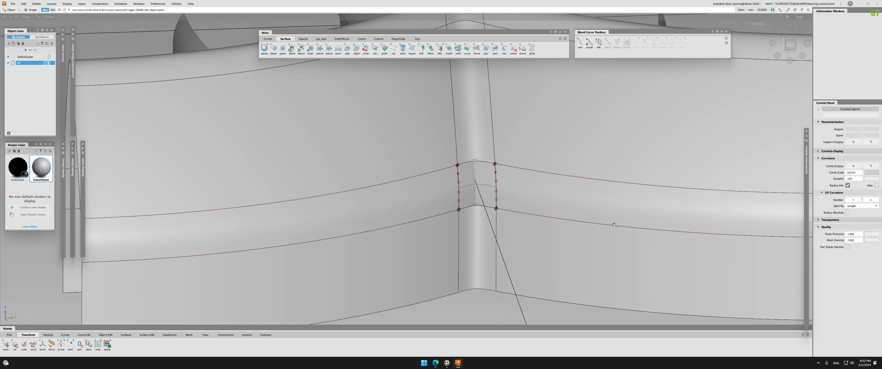
pyautogui.click(534, 202)
pyautogui.press('space')
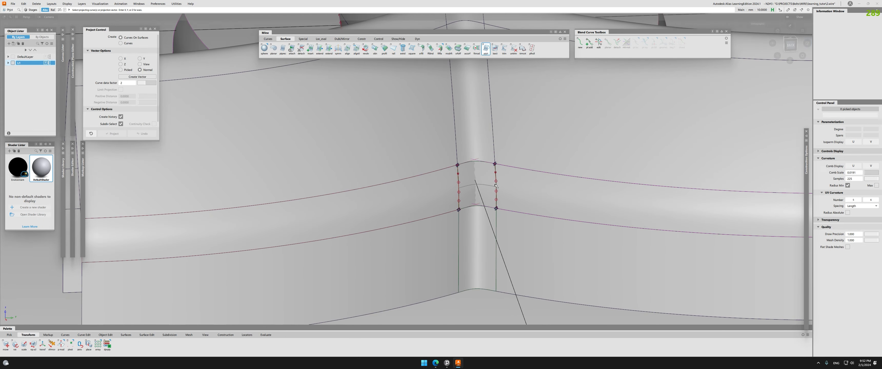
pyautogui.click(496, 197)
pyautogui.press('space')
pyautogui.keyDown('alt'); pyautogui.keyDown('shift'); pyautogui.moveTo(493, 198); pyautogui.dragTo(404, 202); pyautogui.keyUp('shift'); pyautogui.keyUp('alt')
pyautogui.click(408, 199)
pyautogui.press('space')
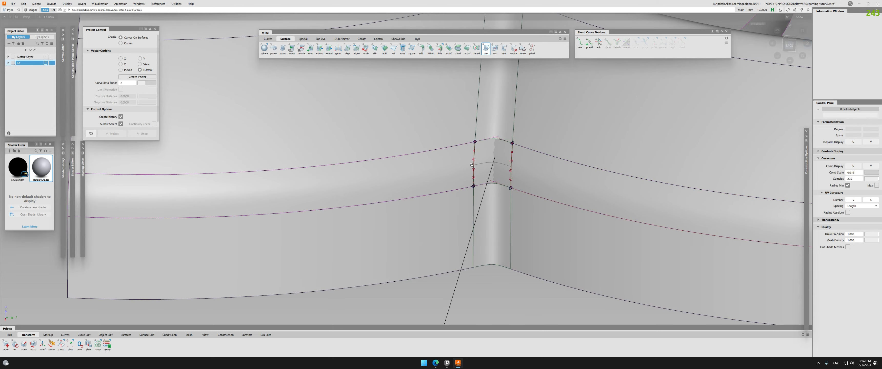
pyautogui.click(474, 162)
pyautogui.press('space')
# - Convert the trimmed skirt blend surfaces on both sides of the centre to untrimmed surfaces with Trim Convert at U degree 7
pyautogui.keyDown('alt'); pyautogui.keyDown('shift'); pyautogui.moveTo(707, 142); pyautogui.dragTo(602, 199); pyautogui.keyUp('shift'); pyautogui.keyUp('alt')
pyautogui.keyDown('alt'); pyautogui.keyDown('shift'); pyautogui.moveTo(603, 198); pyautogui.dragTo(499, 215, button='right'); pyautogui.keyUp('shift'); pyautogui.keyUp('alt')
pyautogui.click(522, 49)
pyautogui.click(597, 173)
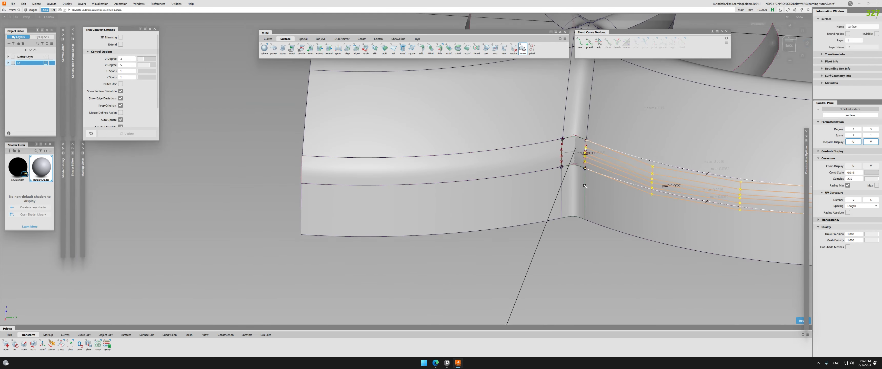
pyautogui.moveTo(147, 60); pyautogui.dragTo(156, 59)
pyautogui.keyDown('alt'); pyautogui.keyDown('shift'); pyautogui.moveTo(707, 143); pyautogui.dragTo(615, 171, button='middle'); pyautogui.keyUp('shift'); pyautogui.keyUp('alt')
pyautogui.click(464, 204)
pyautogui.click(460, 208)
pyautogui.keyDown('alt'); pyautogui.keyDown('shift'); pyautogui.moveTo(615, 171); pyautogui.dragTo(650, 173, button='right'); pyautogui.keyUp('shift'); pyautogui.keyUp('alt')
pyautogui.press('Escape')
pyautogui.click(473, 185)
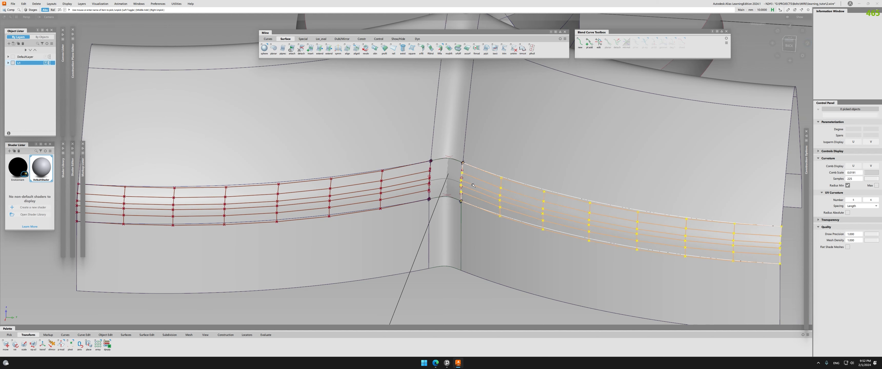
pyautogui.press('Delete')
pyautogui.click(422, 181)
pyautogui.moveTo(421, 182)
pyautogui.keyDown('ctrl'); pyautogui.keyDown('shift'); pyautogui.mouseDown()
pyautogui.moveTo(367, 179)
pyautogui.moveTo(430, 183)
pyautogui.mouseUp(); pyautogui.keyUp('shift'); pyautogui.keyUp('ctrl')
pyautogui.click(420, 181)
pyautogui.click(471, 183)
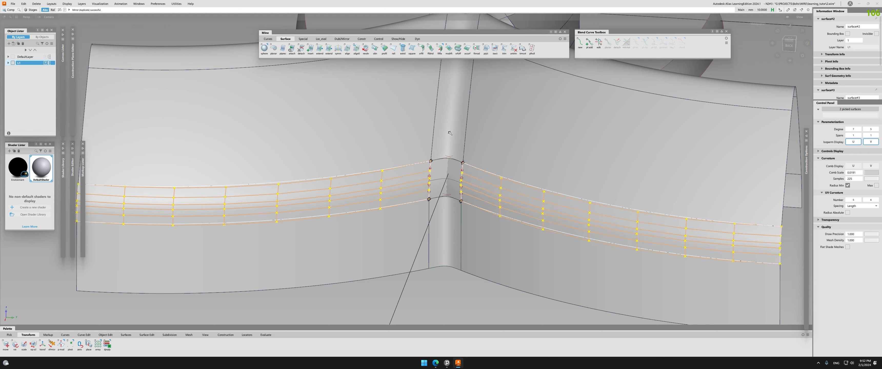
pyautogui.hotkey('alt', 'h')
pyautogui.press('s')
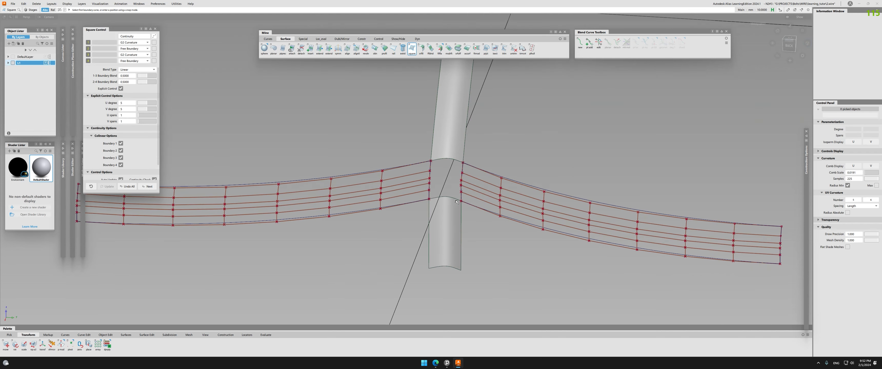
pyautogui.keyDown('alt'); pyautogui.keyDown('shift'); pyautogui.moveTo(448, 223); pyautogui.dragTo(421, 178); pyautogui.keyUp('shift'); pyautogui.keyUp('alt')
pyautogui.hotkey('alt', 's')
# - Delete the converted skirt surface on the model's right-hand side of the centre
pyautogui.keyDown('ctrl'); pyautogui.keyDown('shift'); pyautogui.moveTo(504, 207); pyautogui.dragTo(460, 209); pyautogui.keyUp('shift'); pyautogui.keyUp('ctrl')
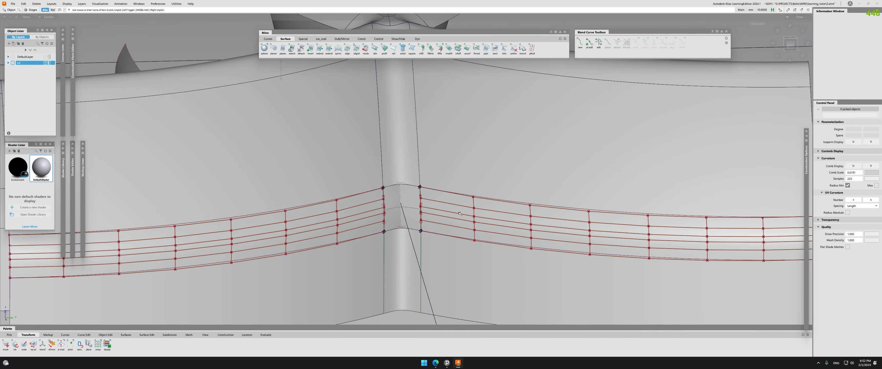
pyautogui.click(460, 212)
pyautogui.press('Delete')
pyautogui.press('Return')
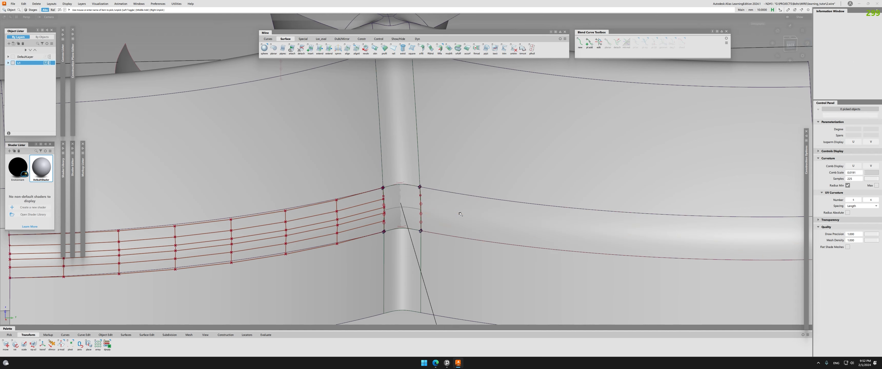
# - Align the lower edge of the remaining converted skirt surface to the skirt surface below it using explicit control
pyautogui.keyDown('alt'); pyautogui.keyDown('shift'); pyautogui.moveTo(460, 215); pyautogui.dragTo(522, 202, button='middle'); pyautogui.keyUp('shift'); pyautogui.keyUp('alt')
pyautogui.press('a')
pyautogui.click(523, 197)
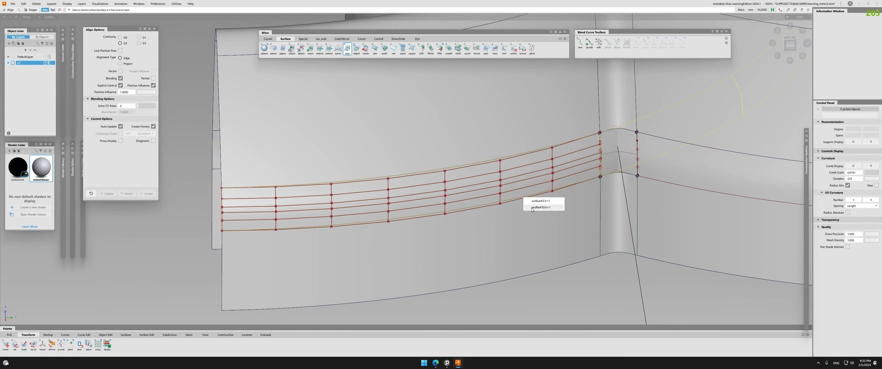
pyautogui.click(540, 208)
pyautogui.click(524, 197)
pyautogui.click(540, 201)
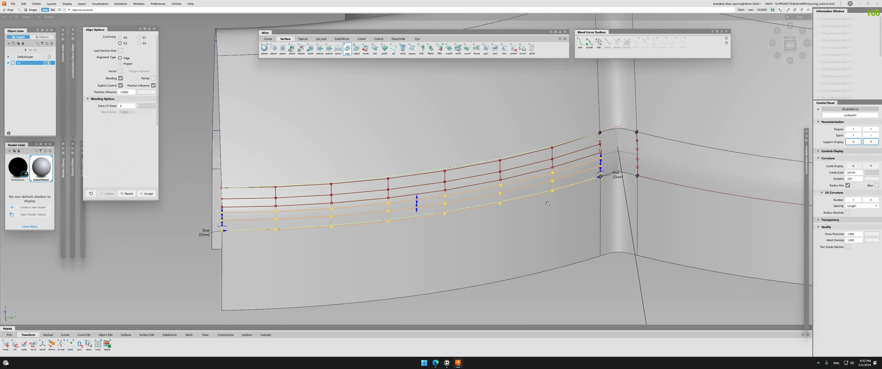
# - Align the upper edge of the converted skirt surface to the adjoining wing surface above it using explicit control
pyautogui.keyDown('alt'); pyautogui.keyDown('shift'); pyautogui.moveTo(598, 160); pyautogui.dragTo(539, 204, button='middle'); pyautogui.keyUp('shift'); pyautogui.keyUp('alt')
pyautogui.press('a')
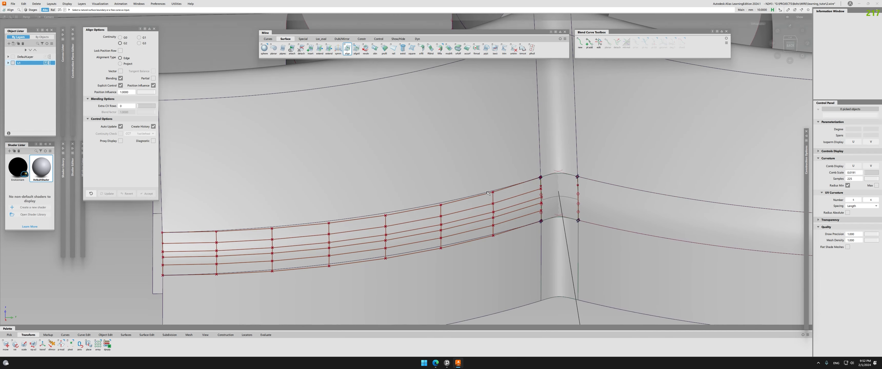
pyautogui.click(488, 192)
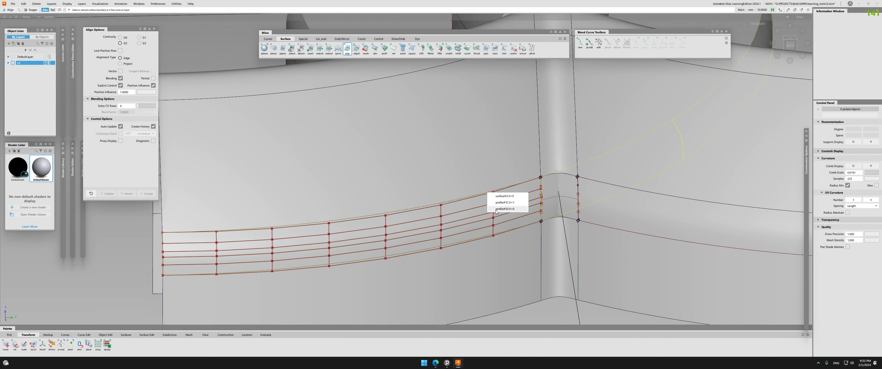
pyautogui.click(496, 209)
pyautogui.keyDown('alt'); pyautogui.keyDown('shift'); pyautogui.moveTo(506, 189); pyautogui.dragTo(477, 190); pyautogui.keyUp('shift'); pyautogui.keyUp('alt')
pyautogui.press('a')
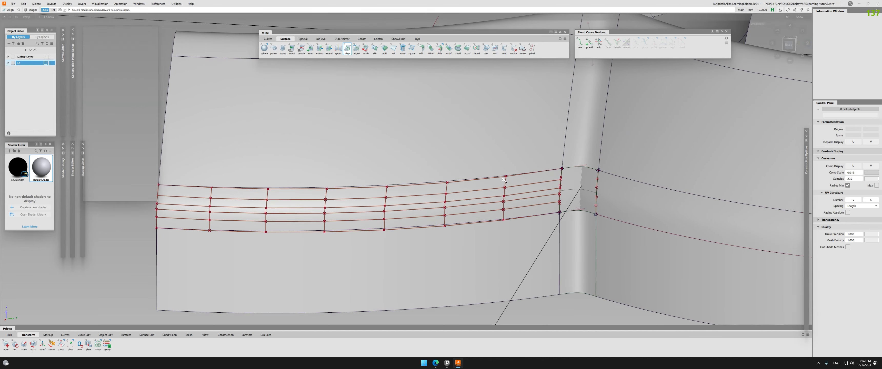
pyautogui.click(501, 177)
pyautogui.click(508, 179)
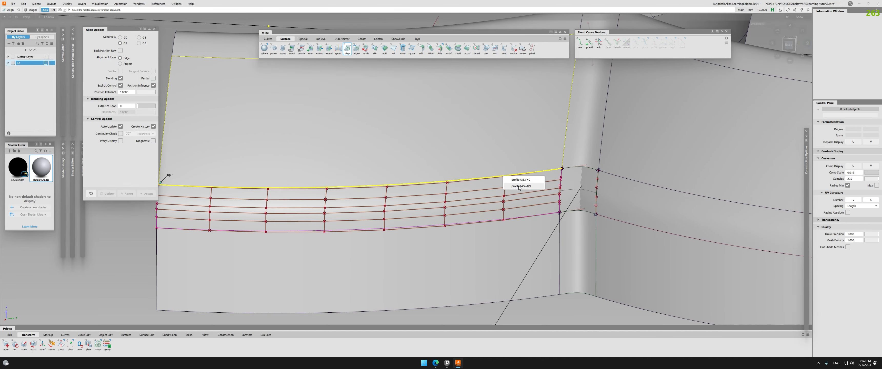
pyautogui.click(514, 186)
pyautogui.keyDown('alt'); pyautogui.keyDown('shift'); pyautogui.moveTo(518, 186); pyautogui.dragTo(562, 173); pyautogui.keyUp('shift'); pyautogui.keyUp('alt')
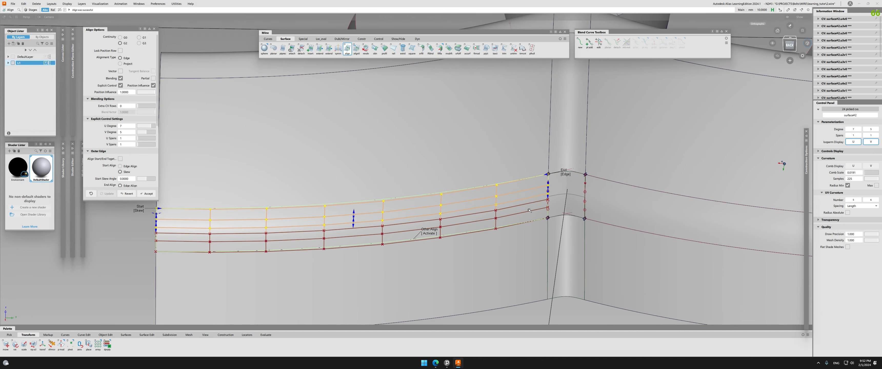
# - Mirror-duplicate the aligned skirt surface to the other side of the centre
pyautogui.keyDown('alt'); pyautogui.keyDown('shift'); pyautogui.moveTo(529, 210); pyautogui.dragTo(503, 201, button='right'); pyautogui.keyUp('shift'); pyautogui.keyUp('alt')
pyautogui.press('q')
pyautogui.click(506, 201)
pyautogui.hotkey('ctrl', 'm')
pyautogui.click(581, 218)
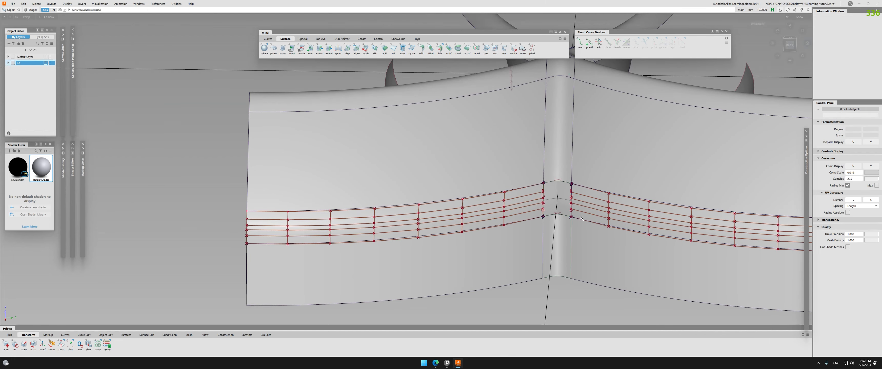
# - Isolate the two aligned skirt surfaces together with the central strip surfaces above and below the gap
pyautogui.keyDown('alt'); pyautogui.keyDown('shift'); pyautogui.moveTo(581, 219); pyautogui.dragTo(425, 206, button='middle'); pyautogui.keyUp('shift'); pyautogui.keyUp('alt')
pyautogui.keyDown('alt'); pyautogui.keyDown('shift'); pyautogui.moveTo(426, 206); pyautogui.dragTo(439, 206, button='right'); pyautogui.keyUp('shift'); pyautogui.keyUp('alt')
pyautogui.click(422, 201)
pyautogui.click(490, 192)
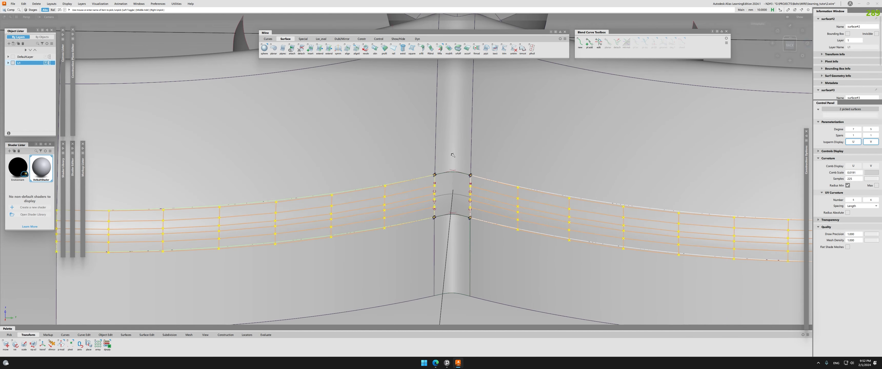
pyautogui.hotkey('alt', 'h')
# - Build a Square surface across the central gap between the strip and skirt surfaces, and set its fourth boundary to G2 Curvature
pyautogui.press('s')
pyautogui.moveTo(451, 225); pyautogui.dragTo(450, 206)
pyautogui.moveTo(446, 194); pyautogui.dragTo(425, 189)
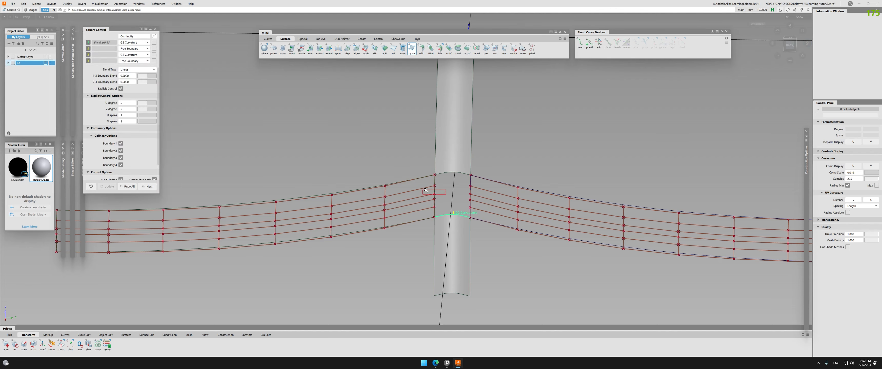
pyautogui.keyDown('alt'); pyautogui.keyDown('shift'); pyautogui.moveTo(517, 206); pyautogui.dragTo(541, 208, button='right'); pyautogui.keyUp('shift'); pyautogui.keyUp('alt')
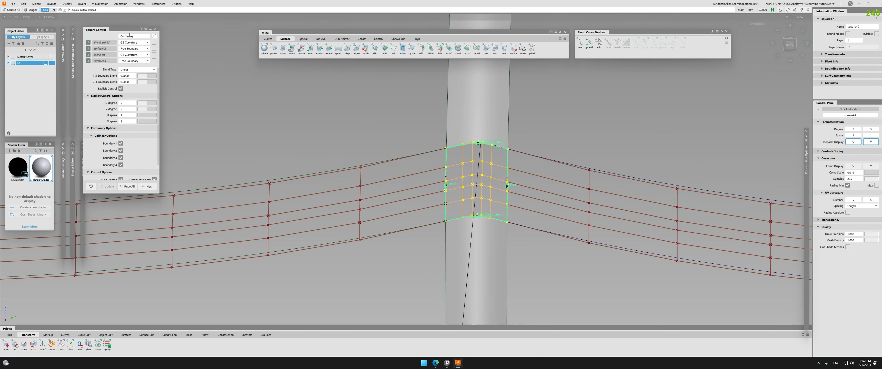
pyautogui.click(136, 60)
pyautogui.keyDown('alt'); pyautogui.keyDown('shift'); pyautogui.moveTo(422, 178); pyautogui.dragTo(422, 186); pyautogui.keyUp('shift'); pyautogui.keyUp('alt')
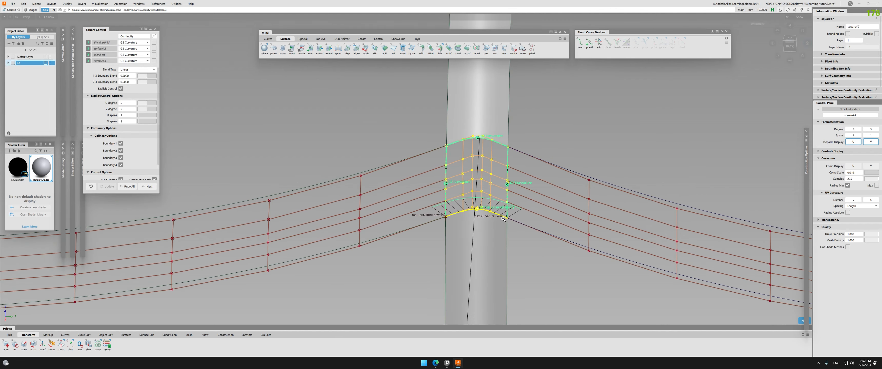
# - Align the square patch's lower edge to the central skirt surface below it
pyautogui.click(347, 49)
pyautogui.click(482, 214)
pyautogui.click(421, 214)
pyautogui.click(481, 216)
pyautogui.keyDown('alt'); pyautogui.keyDown('shift'); pyautogui.moveTo(477, 221); pyautogui.dragTo(478, 213); pyautogui.keyUp('shift'); pyautogui.keyUp('alt')
pyautogui.click(484, 215)
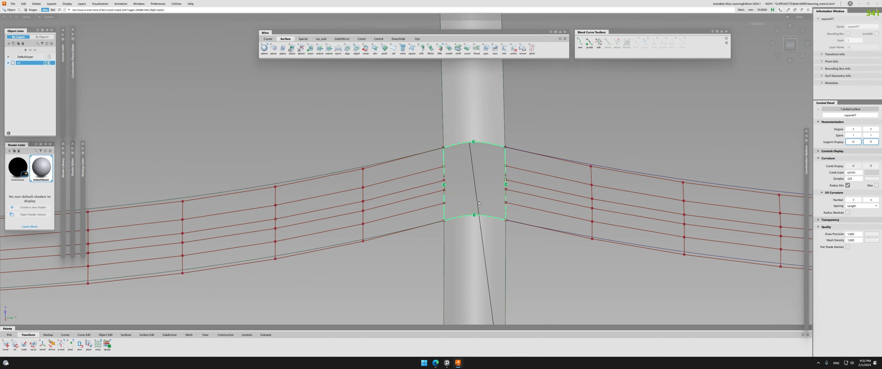
# - Delete the upper central strip and the two converted skirt surfaces beside the square patch, and show all surfaces
pyautogui.keyDown('alt'); pyautogui.keyDown('shift'); pyautogui.moveTo(484, 213); pyautogui.dragTo(462, 213, button='right'); pyautogui.keyUp('shift'); pyautogui.keyUp('alt')
pyautogui.click(464, 169)
pyautogui.click(473, 214)
pyautogui.click(405, 210)
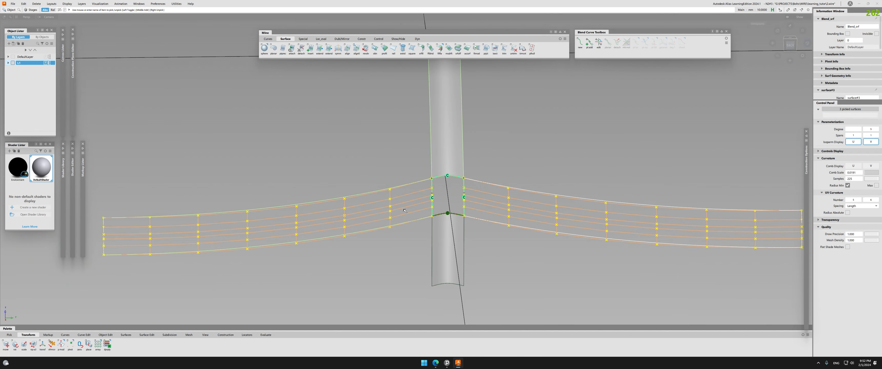
pyautogui.press('Delete')
pyautogui.hotkey('alt', 'h')
pyautogui.keyDown('alt'); pyautogui.keyDown('shift'); pyautogui.moveTo(404, 211); pyautogui.dragTo(434, 210, button='right'); pyautogui.keyUp('shift'); pyautogui.keyUp('alt')
pyautogui.click(568, 198)
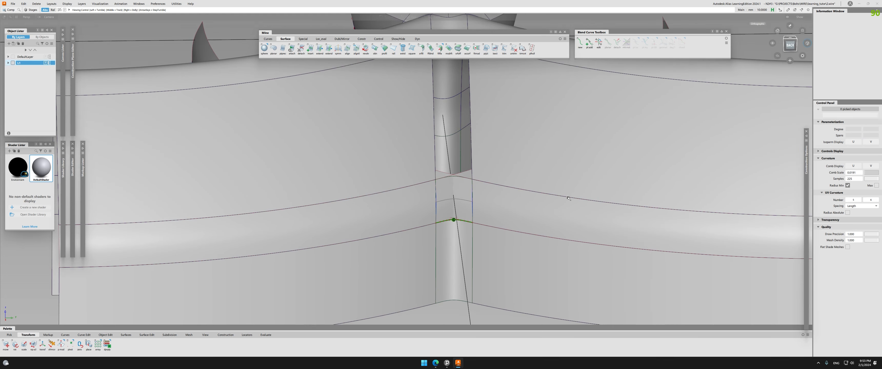
# - Restore the templated central strip surface between the wings as normal geometry
pyautogui.keyDown('alt'); pyautogui.keyDown('shift'); pyautogui.moveTo(568, 197); pyautogui.dragTo(577, 213); pyautogui.keyUp('shift'); pyautogui.keyUp('alt')
pyautogui.keyDown('ctrl'); pyautogui.keyDown('shift'); pyautogui.moveTo(437, 222); pyautogui.dragTo(410, 219); pyautogui.keyUp('shift'); pyautogui.keyUp('ctrl')
pyautogui.moveTo(410, 218); pyautogui.dragTo(514, 211)
pyautogui.click(550, 227)
pyautogui.click(544, 220)
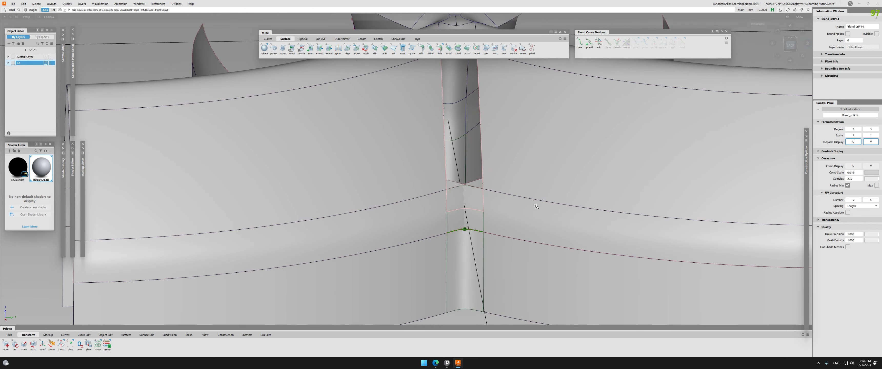
pyautogui.hotkey('ctrl', 'c')
pyautogui.hotkey('ctrl', 'v')
pyautogui.keyDown('ctrl'); pyautogui.keyDown('shift'); pyautogui.moveTo(501, 190); pyautogui.dragTo(512, 200, button='right'); pyautogui.keyUp('shift'); pyautogui.keyUp('ctrl')
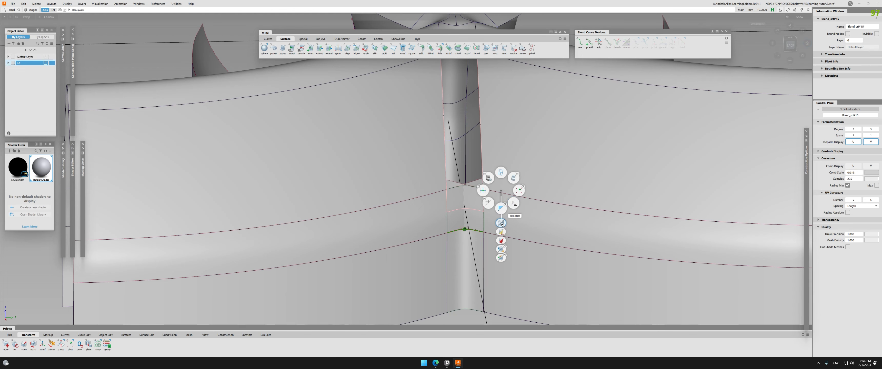
pyautogui.keyDown('ctrl'); pyautogui.keyDown('shift'); pyautogui.moveTo(501, 224); pyautogui.dragTo(502, 224, button='right'); pyautogui.keyUp('shift'); pyautogui.keyUp('ctrl')
pyautogui.keyDown('alt'); pyautogui.keyDown('shift'); pyautogui.moveTo(501, 225); pyautogui.dragTo(545, 195, button='right'); pyautogui.keyUp('shift'); pyautogui.keyUp('alt')
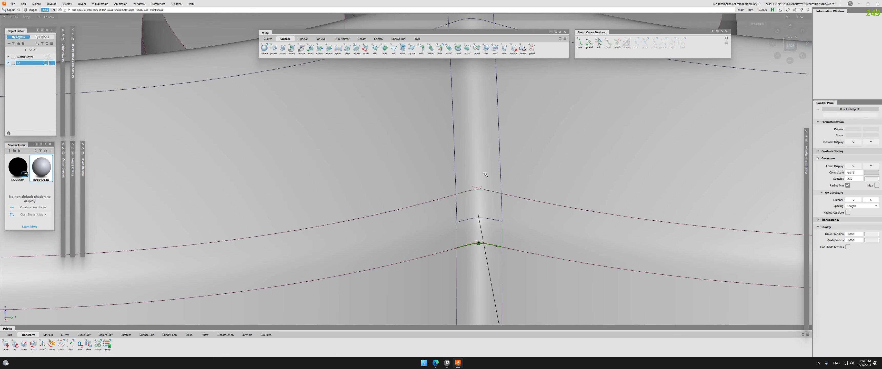
# - Check the surface continuity along both side edges of the central square patch
pyautogui.click(504, 232)
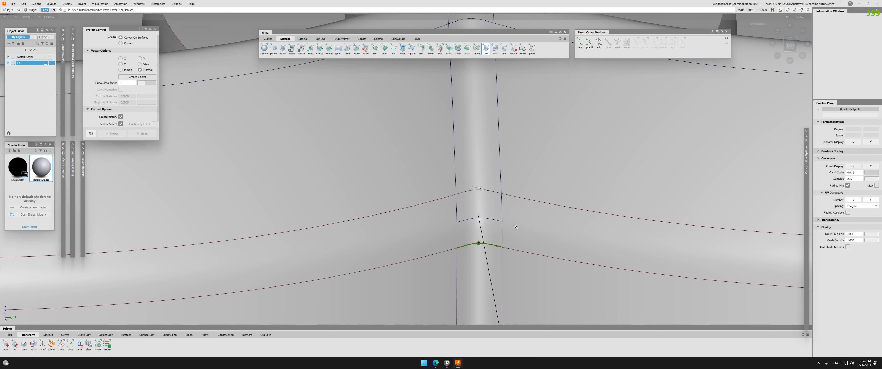
pyautogui.hotkey('ctrl', 'shift', 'c')
pyautogui.click(502, 232)
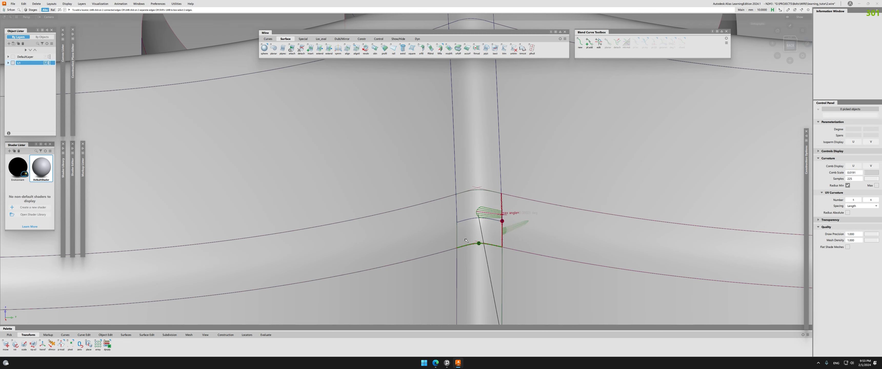
pyautogui.press('p')
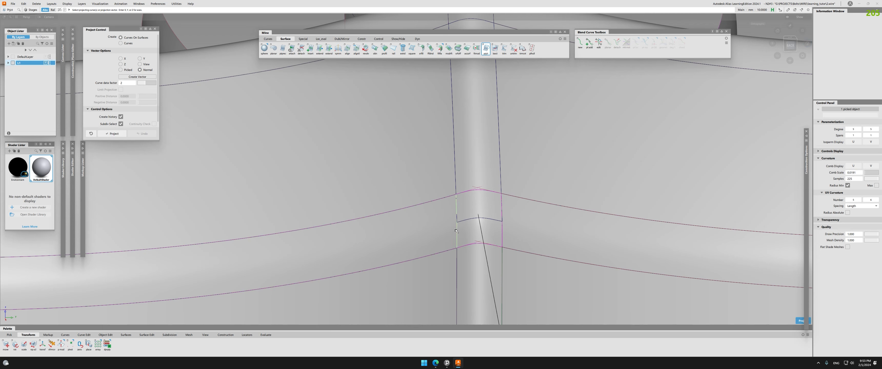
pyautogui.hotkey('ctrl', 'shift', 'c')
pyautogui.click(456, 229)
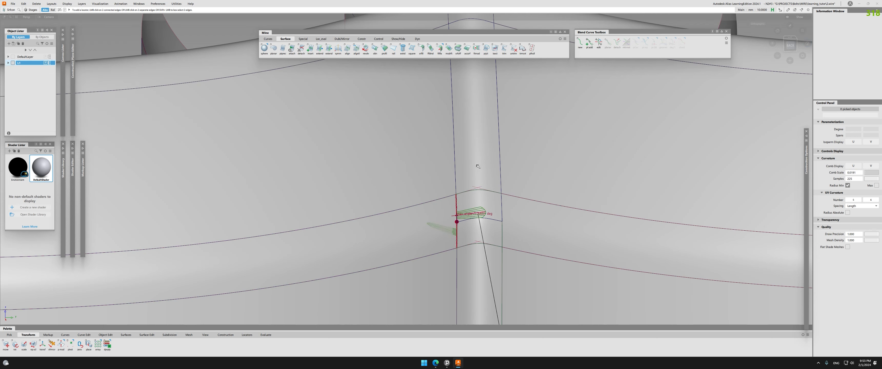
# - Check the surface continuity between the square patch's upper edge and the central strip
pyautogui.press('p')
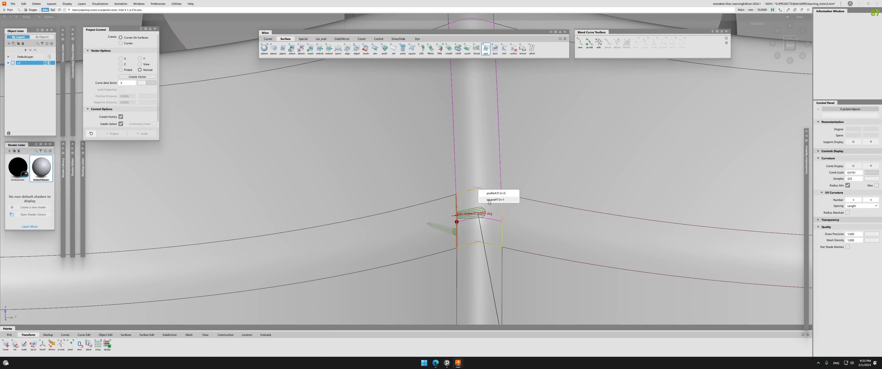
pyautogui.click(493, 194)
pyautogui.hotkey('ctrl', 'shift', 'c')
pyautogui.click(479, 194)
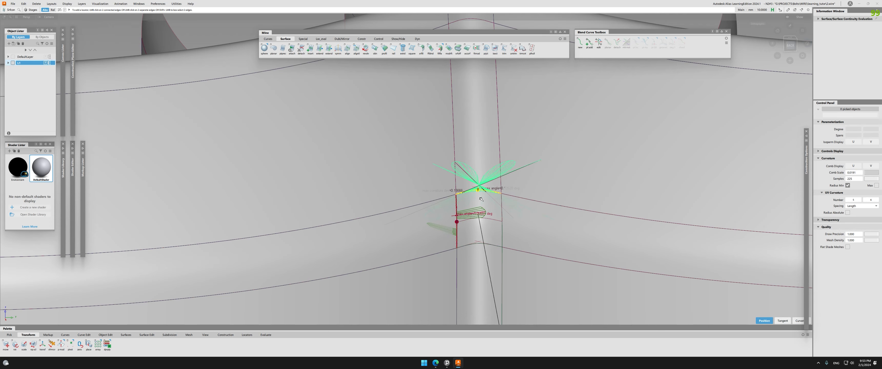
pyautogui.hotkey('ctrl', 'z')
# - Clear the continuity-check locators around the central square patch
pyautogui.keyDown('alt'); pyautogui.keyDown('shift'); pyautogui.moveTo(479, 215); pyautogui.dragTo(464, 191, button='right'); pyautogui.keyUp('shift'); pyautogui.keyUp('alt')
pyautogui.click(465, 191)
pyautogui.keyDown('alt'); pyautogui.keyDown('shift'); pyautogui.moveTo(464, 191); pyautogui.dragTo(472, 207, button='middle'); pyautogui.keyUp('shift'); pyautogui.keyUp('alt')
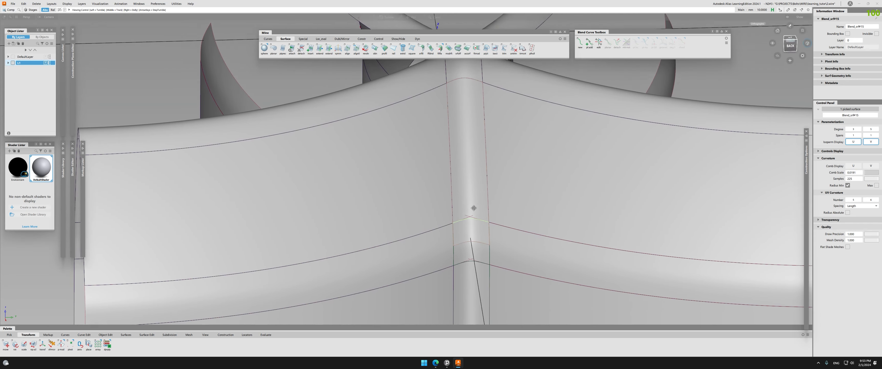
pyautogui.hotkey('ctrl', 'shift', 'c')
pyautogui.click(493, 194)
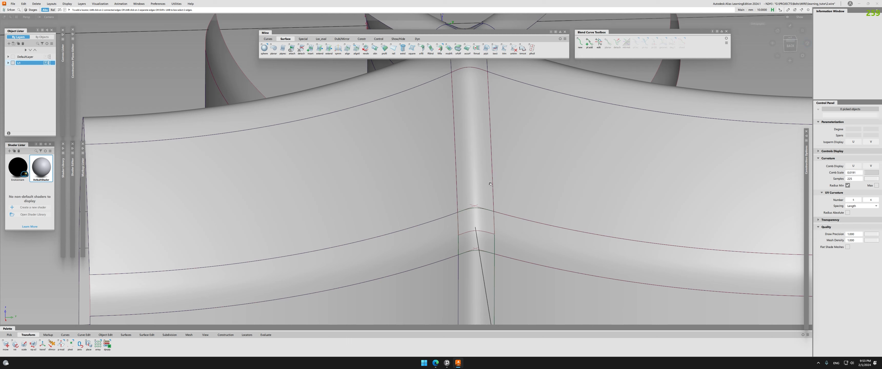
# - Convert the trimmed central strip and one side's skirt surface into untrimmed surfaces, raising the skirt surface's degree along its length
pyautogui.hotkey('ctrl', 'shift', 't')
pyautogui.click(483, 178)
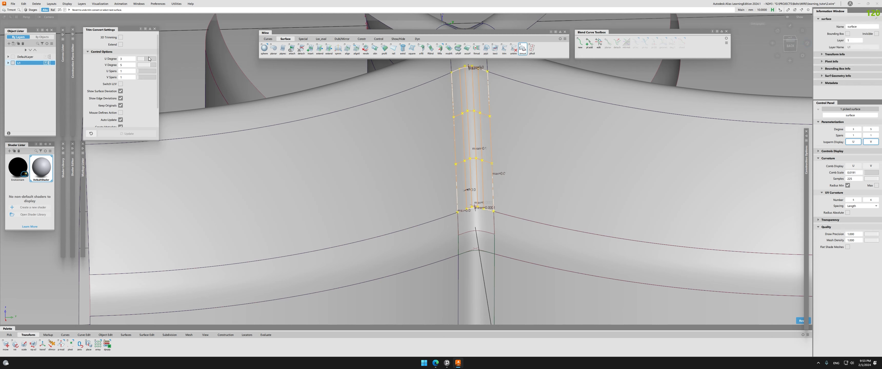
pyautogui.click(429, 239)
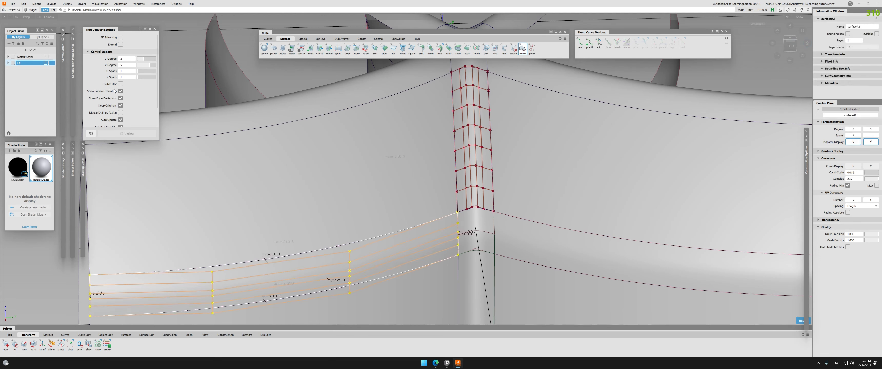
pyautogui.moveTo(141, 59); pyautogui.dragTo(157, 59)
pyautogui.click(513, 230)
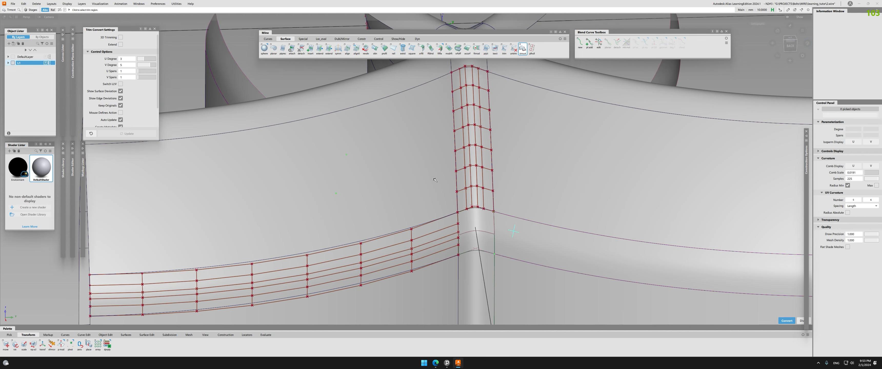
pyautogui.press('Escape')
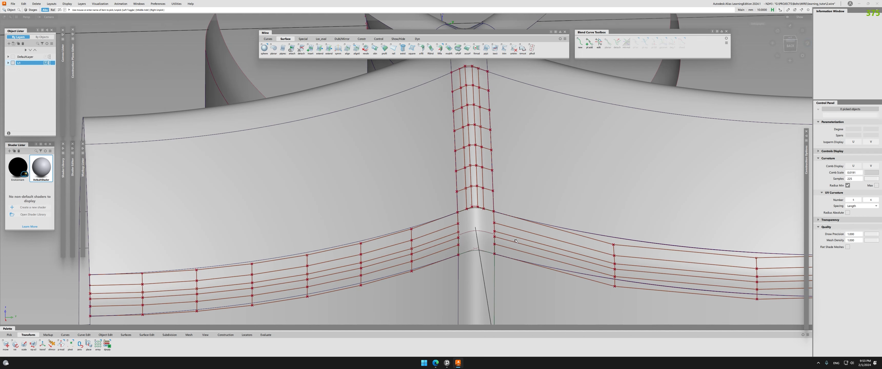
pyautogui.click(516, 239)
pyautogui.click(507, 243)
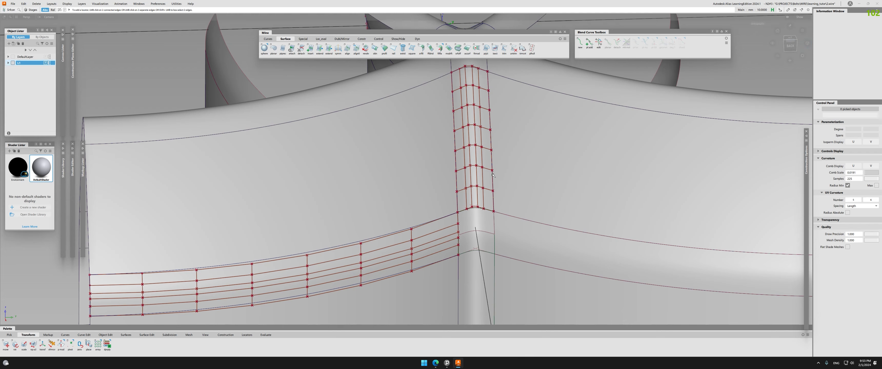
# - Align both long edges of the converted central strip to the adjacent surfaces with G2 continuity
pyautogui.keyDown('alt'); pyautogui.keyDown('shift'); pyautogui.moveTo(481, 198); pyautogui.dragTo(520, 193, button='right'); pyautogui.keyUp('shift'); pyautogui.keyUp('alt')
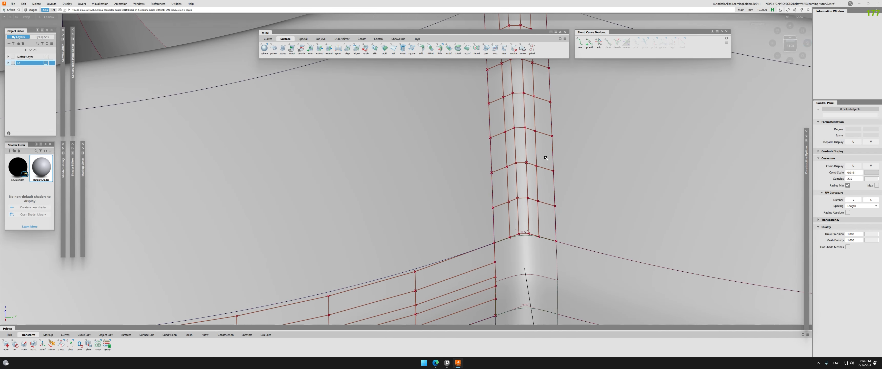
pyautogui.press('a')
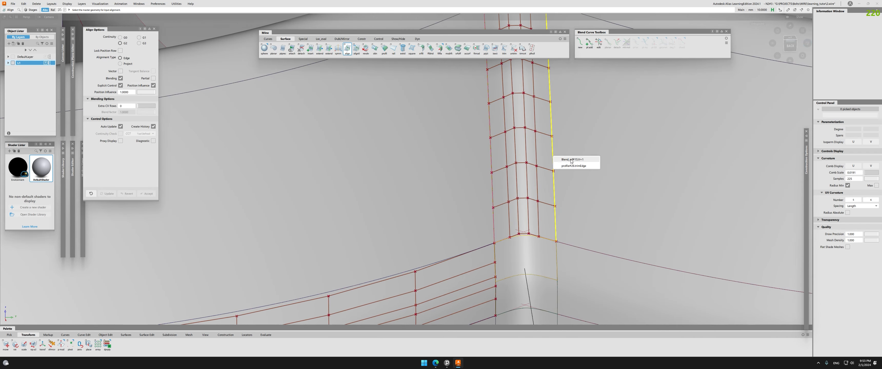
pyautogui.click(571, 159)
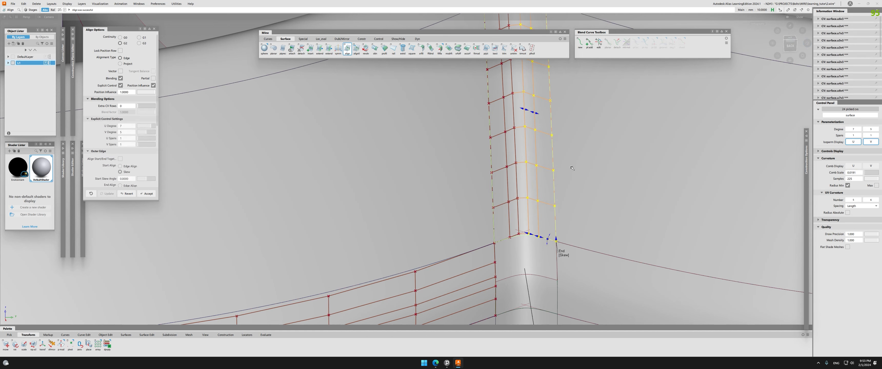
pyautogui.click(520, 245)
pyautogui.click(500, 196)
pyautogui.click(500, 194)
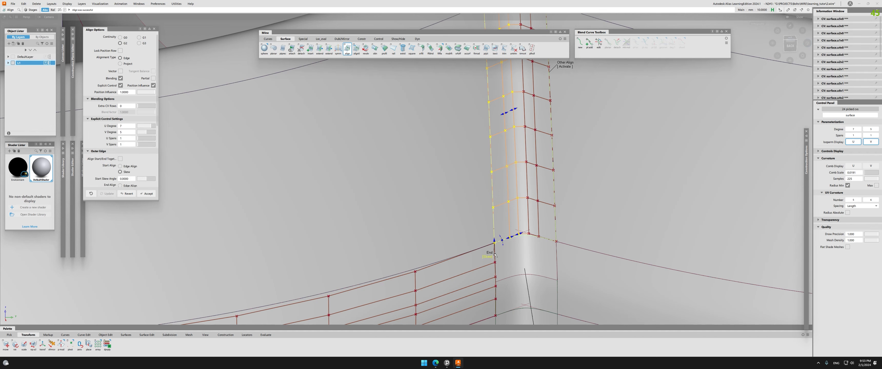
# - Align the converted skirt surface's lower and upper edges to the neighbouring surfaces with G2 continuity
pyautogui.keyDown('alt'); pyautogui.keyDown('shift'); pyautogui.moveTo(511, 214); pyautogui.dragTo(483, 215, button='right'); pyautogui.keyUp('shift'); pyautogui.keyUp('alt')
pyautogui.keyDown('alt'); pyautogui.keyDown('shift'); pyautogui.moveTo(483, 214); pyautogui.dragTo(495, 161, button='middle'); pyautogui.keyUp('shift'); pyautogui.keyUp('alt')
pyautogui.click(347, 49)
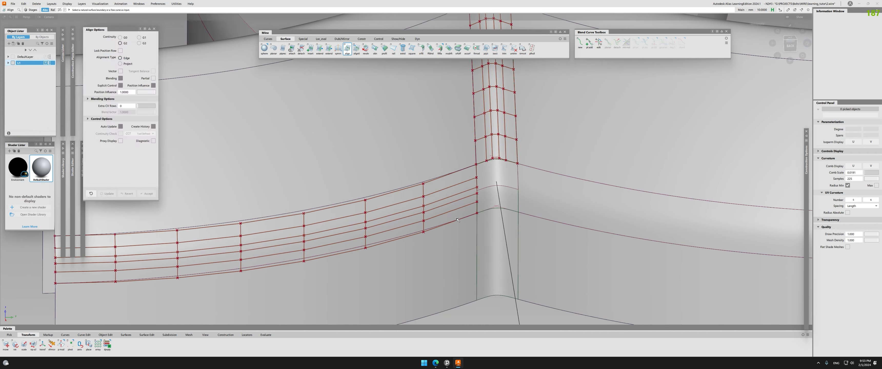
pyautogui.click(440, 224)
pyautogui.click(444, 231)
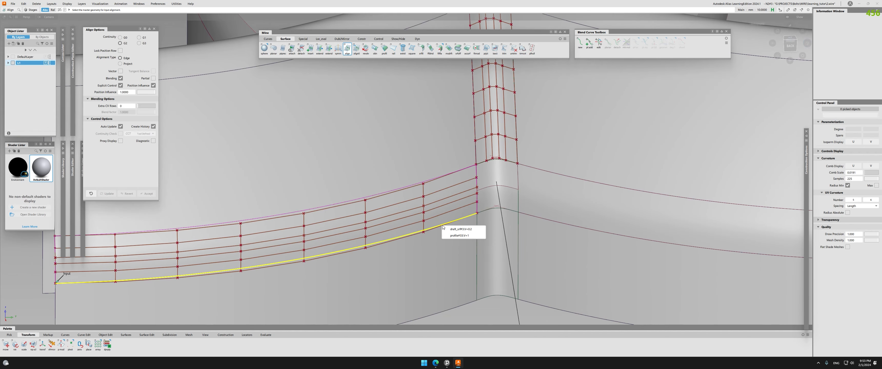
pyautogui.click(469, 236)
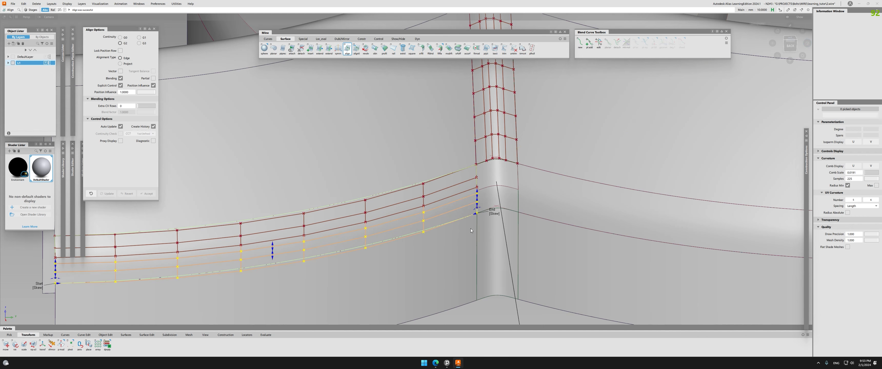
pyautogui.click(446, 176)
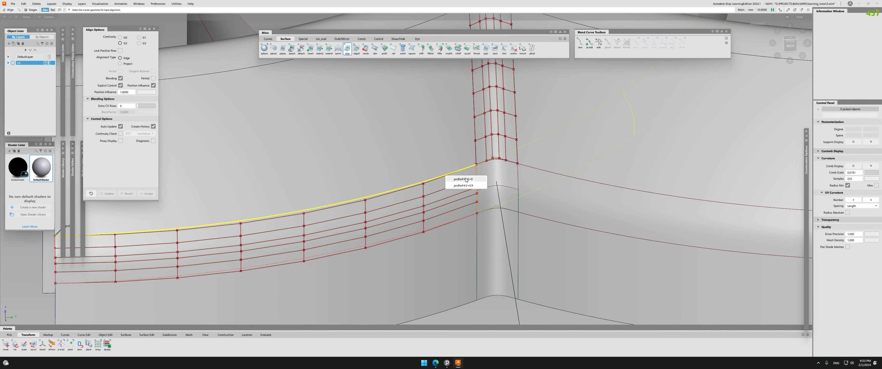
pyautogui.click(465, 185)
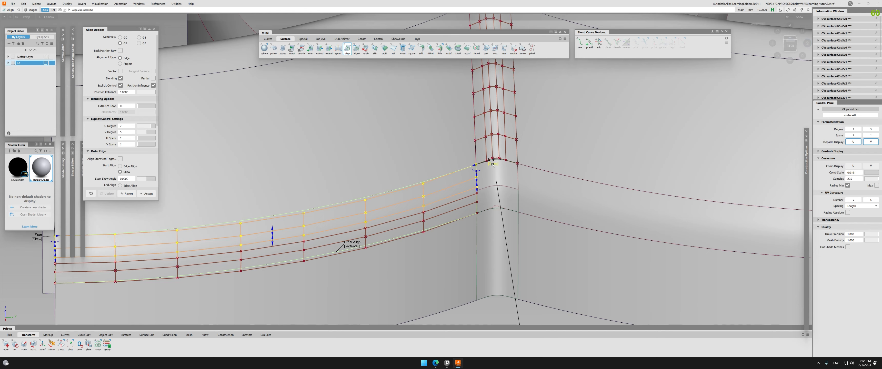
# - Mirror the aligned skirt surface to the other side of the central strip
pyautogui.press('Escape')
pyautogui.keyDown('alt'); pyautogui.keyDown('shift'); pyautogui.moveTo(492, 165); pyautogui.dragTo(462, 178, button='right'); pyautogui.keyUp('shift'); pyautogui.keyUp('alt')
pyautogui.click(454, 189)
pyautogui.hotkey('ctrl', 'm')
pyautogui.press('Escape')
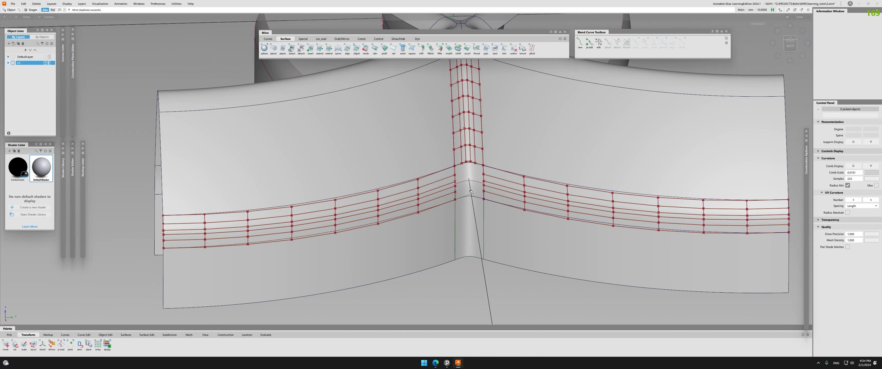
# - Delete the existing square patch and isolate the converted central strip, both skirt surfaces and the lower strip around the crossing
pyautogui.click(491, 199)
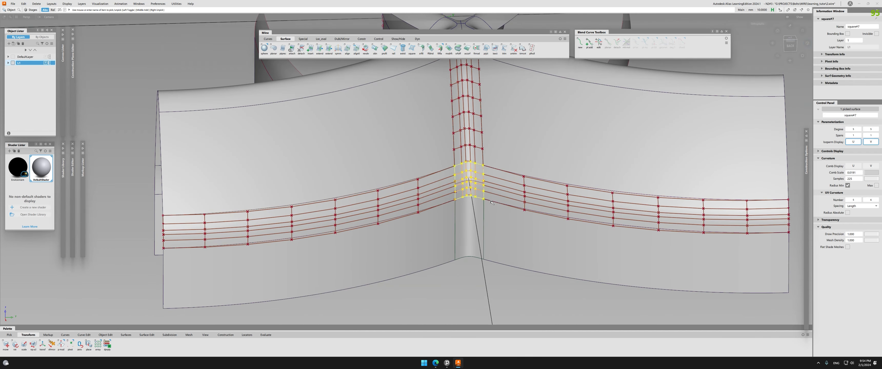
pyautogui.press('Delete')
pyautogui.click(449, 182)
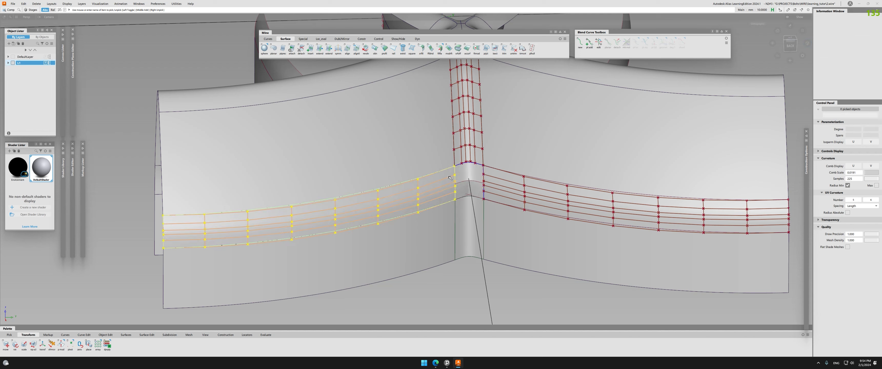
pyautogui.click(491, 179)
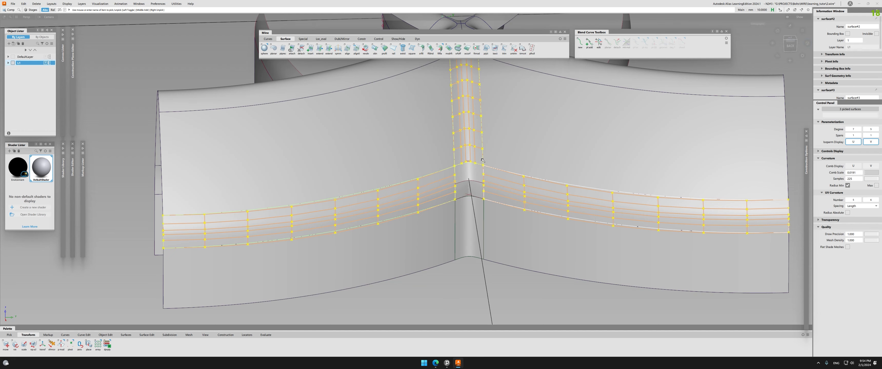
pyautogui.hotkey('alt', 'h')
pyautogui.keyDown('alt'); pyautogui.keyDown('shift'); pyautogui.moveTo(462, 217); pyautogui.dragTo(513, 219, button='right'); pyautogui.keyUp('shift'); pyautogui.keyUp('alt')
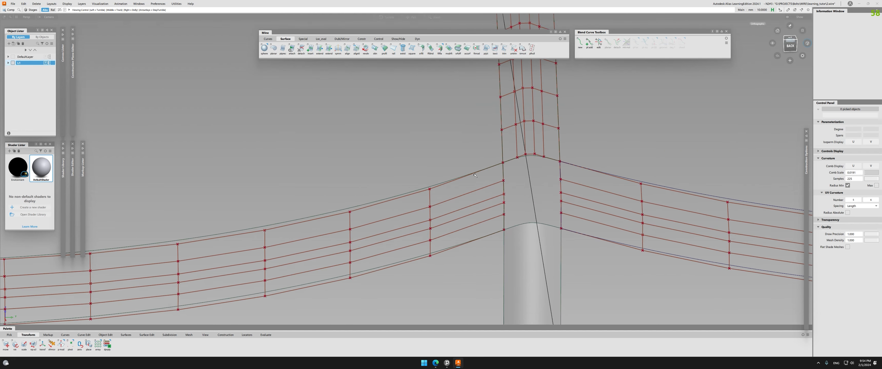
# - Build a square patch across the crossing with G2 Curvature to the upper and lower strips and Free Boundary along the skirt edges
pyautogui.press('s')
pyautogui.click(515, 226)
pyautogui.click(544, 194)
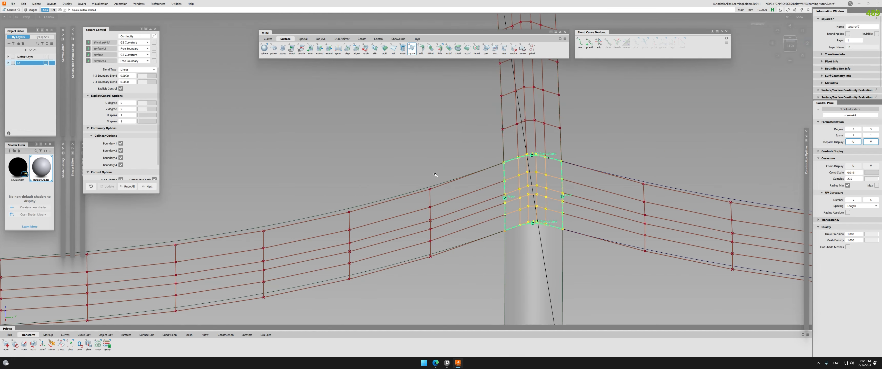
pyautogui.click(140, 36)
pyautogui.click(141, 61)
# - Align the new square patch to the skirt surfaces beside it
pyautogui.keyDown('alt'); pyautogui.keyDown('shift'); pyautogui.moveTo(534, 215); pyautogui.dragTo(455, 183, button='middle'); pyautogui.keyUp('shift'); pyautogui.keyUp('alt')
pyautogui.keyDown('alt'); pyautogui.keyDown('shift'); pyautogui.moveTo(454, 184); pyautogui.dragTo(479, 191, button='right'); pyautogui.keyUp('shift'); pyautogui.keyUp('alt')
pyautogui.click(347, 49)
pyautogui.click(492, 198)
pyautogui.click(420, 213)
pyautogui.click(473, 202)
# - Delete the two converted skirt surfaces and the converted central strip around the new square patch, and show all surfaces
pyautogui.keyDown('alt'); pyautogui.keyDown('shift'); pyautogui.moveTo(473, 203); pyautogui.dragTo(556, 301, button='middle'); pyautogui.keyUp('shift'); pyautogui.keyUp('alt')
pyautogui.keyDown('ctrl'); pyautogui.keyDown('shift'); pyautogui.moveTo(556, 301); pyautogui.dragTo(537, 257); pyautogui.keyUp('shift'); pyautogui.keyUp('ctrl')
pyautogui.keyDown('alt'); pyautogui.keyDown('shift'); pyautogui.moveTo(537, 257); pyautogui.dragTo(448, 219, button='right'); pyautogui.keyUp('shift'); pyautogui.keyUp('alt')
pyautogui.click(392, 207)
pyautogui.click(491, 193)
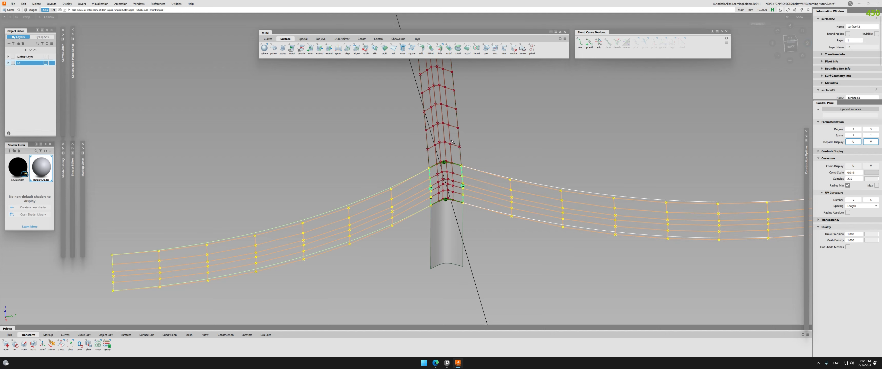
pyautogui.press('Delete')
pyautogui.click(453, 143)
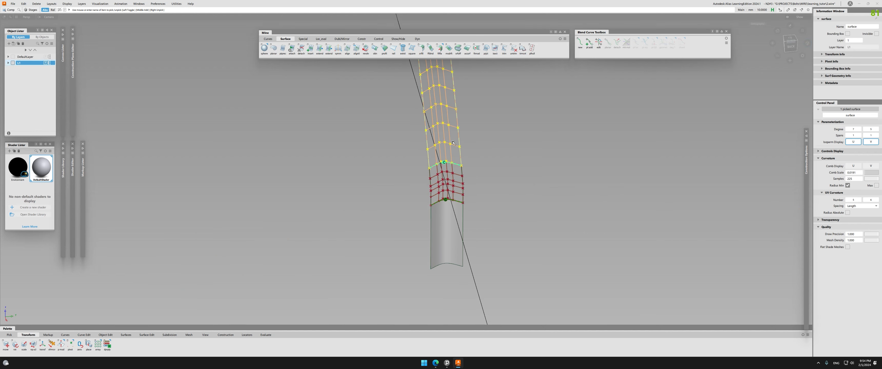
pyautogui.press('Delete')
pyautogui.click(462, 178)
pyautogui.keyDown('ctrl'); pyautogui.keyDown('shift'); pyautogui.moveTo(568, 176); pyautogui.dragTo(506, 185); pyautogui.keyUp('shift'); pyautogui.keyUp('ctrl')
pyautogui.hotkey('alt', 'v')
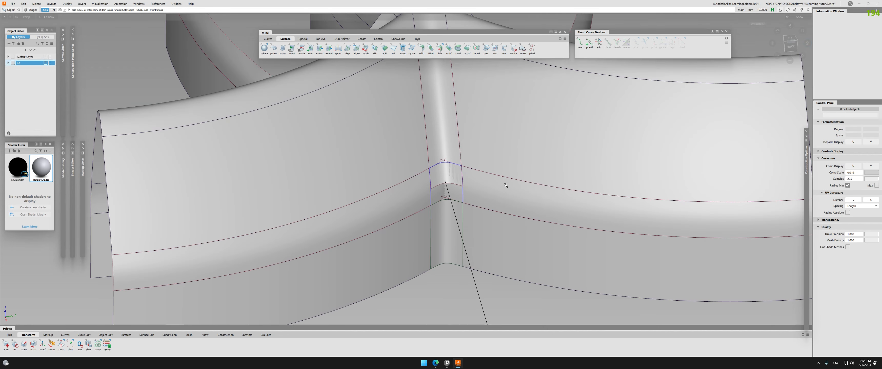
# - Check the surface continuity along the new square patch's upper edge and one side edge
pyautogui.keyDown('ctrl'); pyautogui.keyDown('shift'); pyautogui.moveTo(494, 184); pyautogui.dragTo(487, 206, button='right'); pyautogui.keyUp('shift'); pyautogui.keyUp('ctrl')
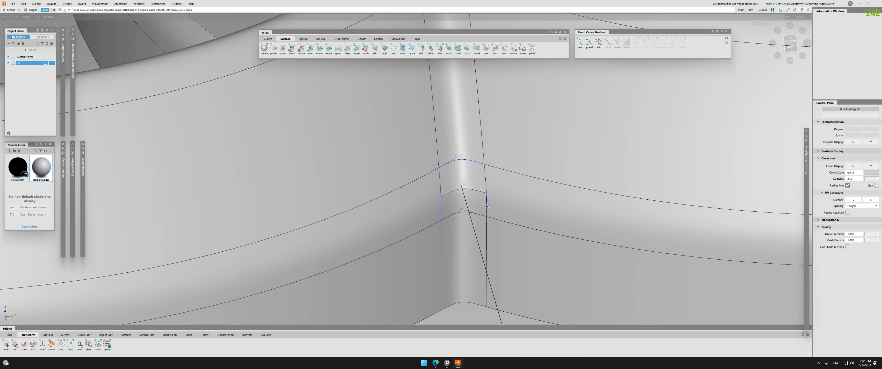
pyautogui.keyDown('alt'); pyautogui.keyDown('shift'); pyautogui.moveTo(468, 167); pyautogui.dragTo(578, 158, button='right'); pyautogui.keyUp('shift'); pyautogui.keyUp('alt')
pyautogui.moveTo(578, 159)
pyautogui.keyDown('alt'); pyautogui.keyDown('shift'); pyautogui.mouseDown()
pyautogui.moveTo(569, 80)
pyautogui.moveTo(576, 151)
pyautogui.mouseUp(); pyautogui.keyUp('shift'); pyautogui.keyUp('alt')
pyautogui.keyDown('alt'); pyautogui.keyDown('shift'); pyautogui.moveTo(576, 151); pyautogui.dragTo(567, 196, button='right'); pyautogui.keyUp('shift'); pyautogui.keyUp('alt')
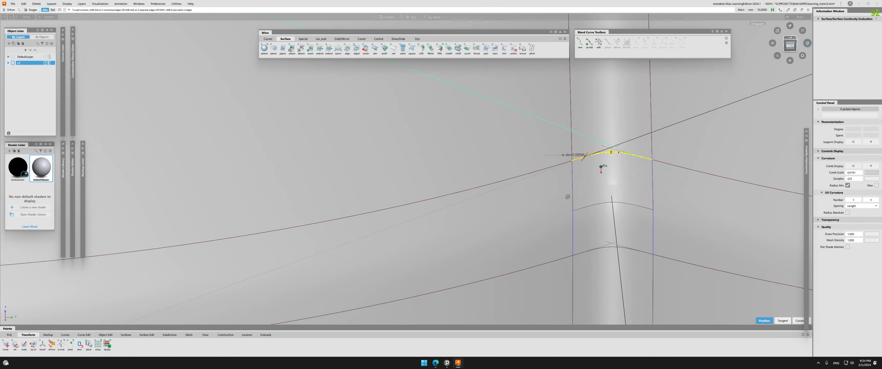
pyautogui.keyDown('alt'); pyautogui.keyDown('shift'); pyautogui.moveTo(567, 195); pyautogui.dragTo(610, 224); pyautogui.keyUp('shift'); pyautogui.keyUp('alt')
pyautogui.click(573, 222)
pyautogui.hotkey('alt', 'shift')
pyautogui.keyDown('alt'); pyautogui.keyDown('shift'); pyautogui.moveTo(610, 224); pyautogui.dragTo(557, 211, button='right'); pyautogui.keyUp('shift'); pyautogui.keyUp('alt')
pyautogui.keyDown('alt'); pyautogui.keyDown('shift'); pyautogui.moveTo(557, 210); pyautogui.dragTo(553, 206); pyautogui.keyUp('shift'); pyautogui.keyUp('alt')
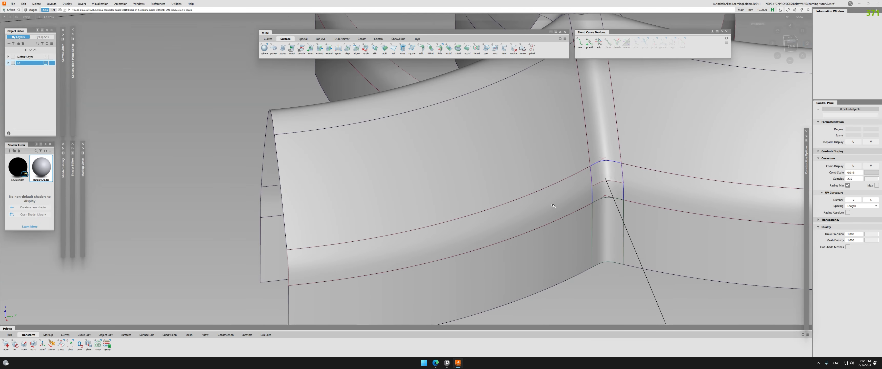
pyautogui.press('t')
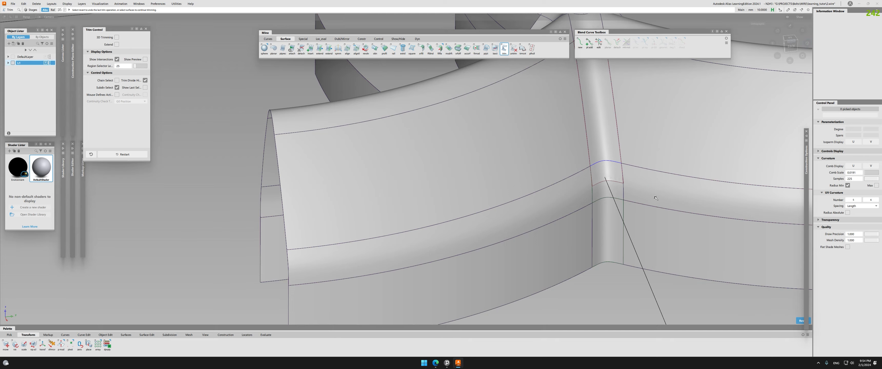
pyautogui.keyDown('alt'); pyautogui.keyDown('shift'); pyautogui.moveTo(618, 197); pyautogui.dragTo(573, 189); pyautogui.keyUp('shift'); pyautogui.keyUp('alt')
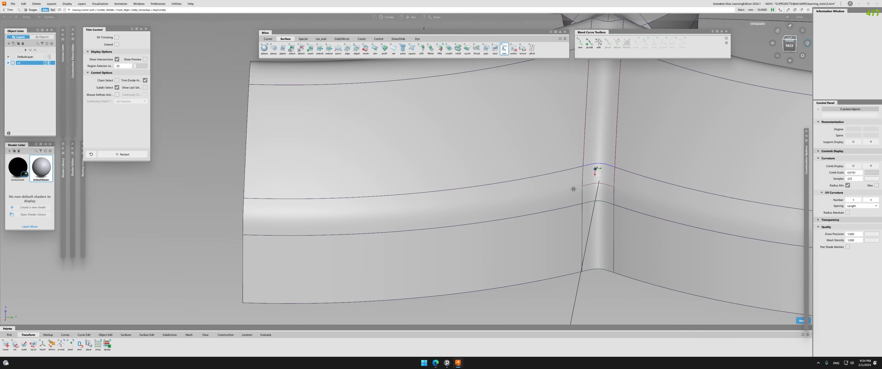
pyautogui.keyDown('alt'); pyautogui.keyDown('shift'); pyautogui.moveTo(573, 189); pyautogui.dragTo(474, 222, button='middle'); pyautogui.keyUp('shift'); pyautogui.keyUp('alt')
pyautogui.keyDown('alt'); pyautogui.keyDown('shift'); pyautogui.moveTo(474, 222); pyautogui.dragTo(496, 224, button='right'); pyautogui.keyUp('shift'); pyautogui.keyUp('alt')
pyautogui.press('q')
# - Duplicate the central square patch in place and display its control vertices and hulls
pyautogui.click(529, 230)
pyautogui.click(529, 230)
pyautogui.click(527, 231)
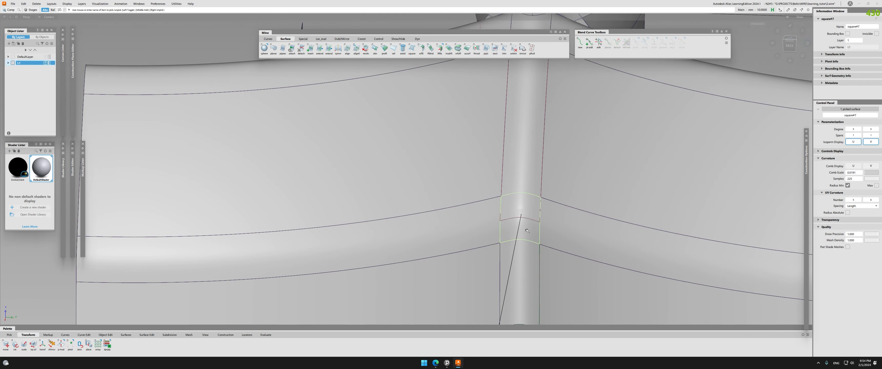
pyautogui.hotkey('ctrl', 'c')
pyautogui.hotkey('ctrl', 'v')
pyautogui.keyDown('ctrl'); pyautogui.keyDown('shift'); pyautogui.click(526, 230); pyautogui.keyUp('shift'); pyautogui.keyUp('ctrl')
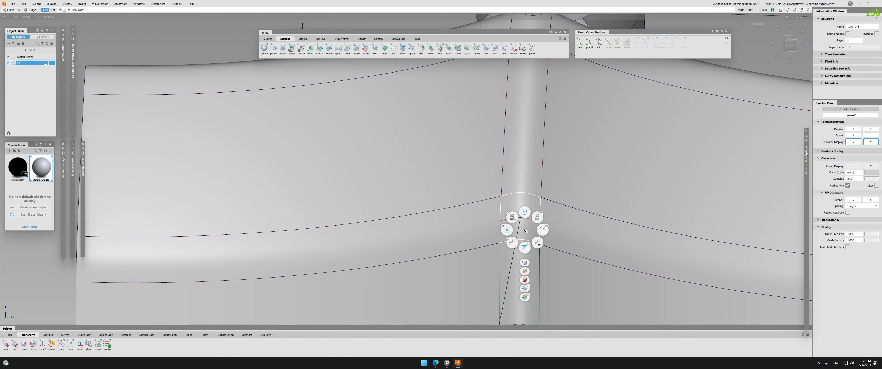
pyautogui.keyDown('ctrl'); pyautogui.keyDown('shift'); pyautogui.moveTo(524, 263); pyautogui.dragTo(524, 263); pyautogui.keyUp('shift'); pyautogui.keyUp('ctrl')
# - Check the surface continuity along the side and upper edges of the square patch with its hulls displayed
pyautogui.scroll(3, 517, 200)
pyautogui.press('q')
pyautogui.click(530, 191)
pyautogui.click(531, 190)
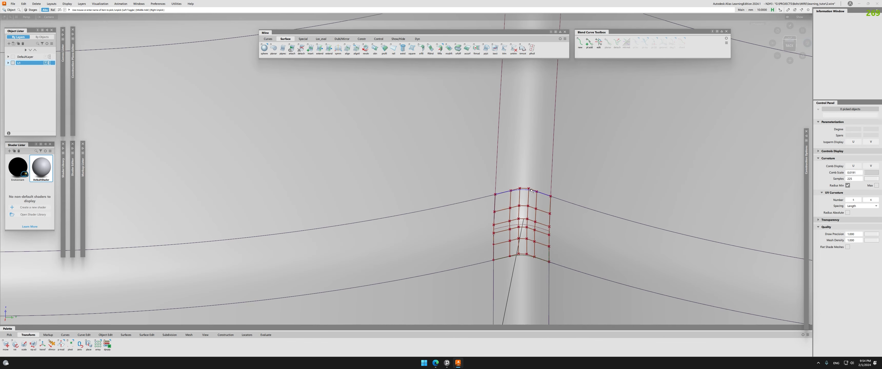
pyautogui.click(531, 242)
pyautogui.hotkey('shift', 'd')
pyautogui.press('Return')
pyautogui.scroll(3, 516, 199)
pyautogui.keyDown('alt'); pyautogui.keyDown('shift'); pyautogui.moveTo(516, 199); pyautogui.dragTo(477, 209); pyautogui.keyUp('shift'); pyautogui.keyUp('alt')
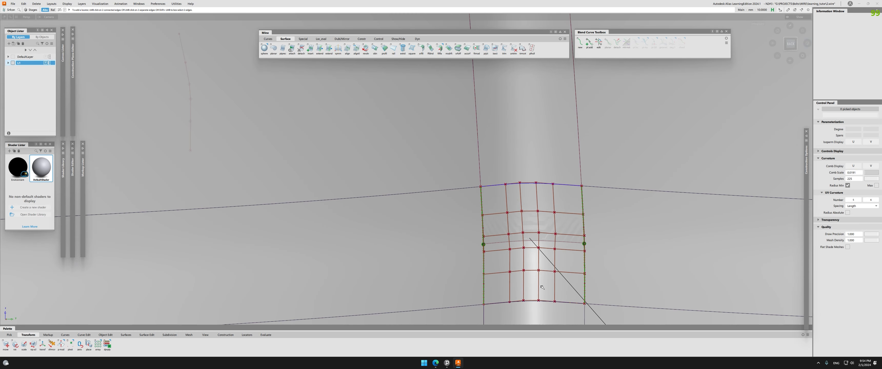
pyautogui.keyDown('alt'); pyautogui.keyDown('shift'); pyautogui.moveTo(536, 301); pyautogui.dragTo(516, 195); pyautogui.keyUp('shift'); pyautogui.keyUp('alt')
pyautogui.click(539, 173)
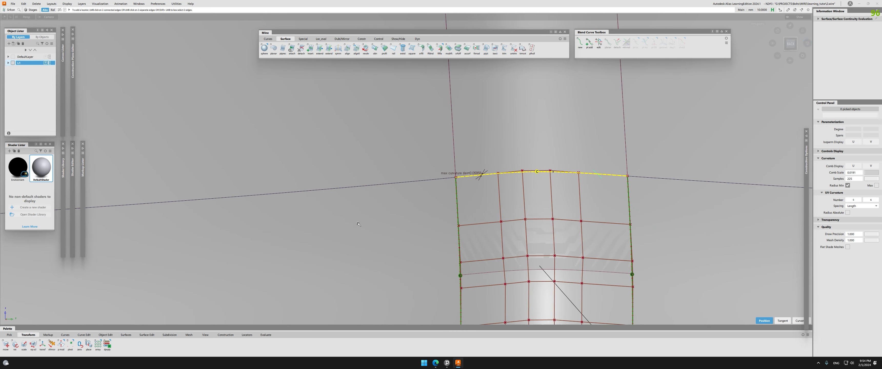
# - Try moving an inner control vertex of the duplicated square patch while checking continuity along its upper edge
pyautogui.keyDown('alt'); pyautogui.keyDown('shift'); pyautogui.moveTo(511, 222); pyautogui.dragTo(505, 221); pyautogui.keyUp('shift'); pyautogui.keyUp('alt')
pyautogui.press('q')
pyautogui.click(490, 214)
pyautogui.scroll(-3, 490, 214)
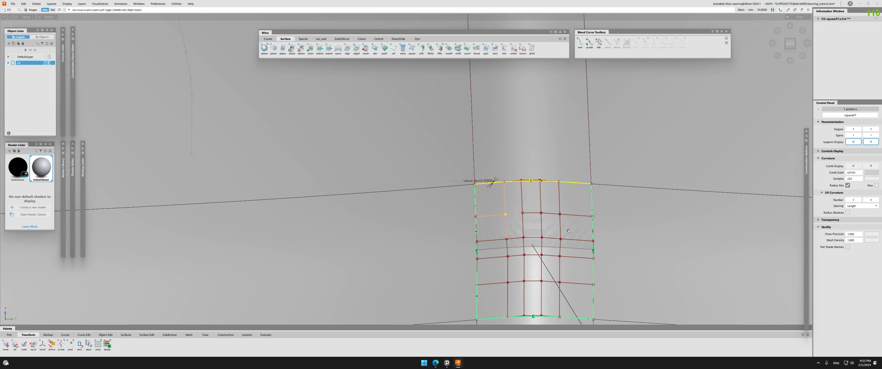
pyautogui.click(485, 207)
pyautogui.click(522, 212)
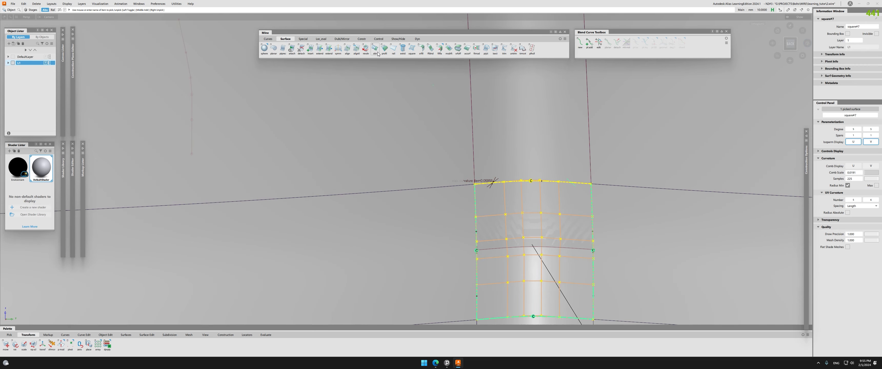
pyautogui.scroll(3, 516, 200)
pyautogui.press('w')
pyautogui.moveTo(486, 217); pyautogui.dragTo(507, 238)
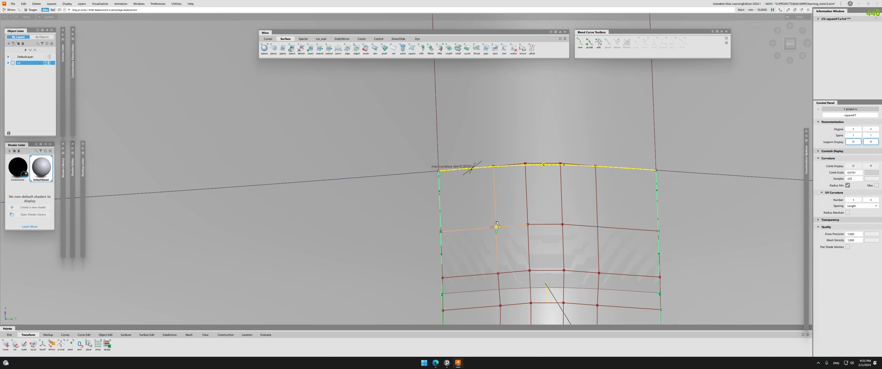
pyautogui.press('Escape')
# - Check the surface continuity around the square patch and along the central strip above it
pyautogui.scroll(-3, 516, 200)
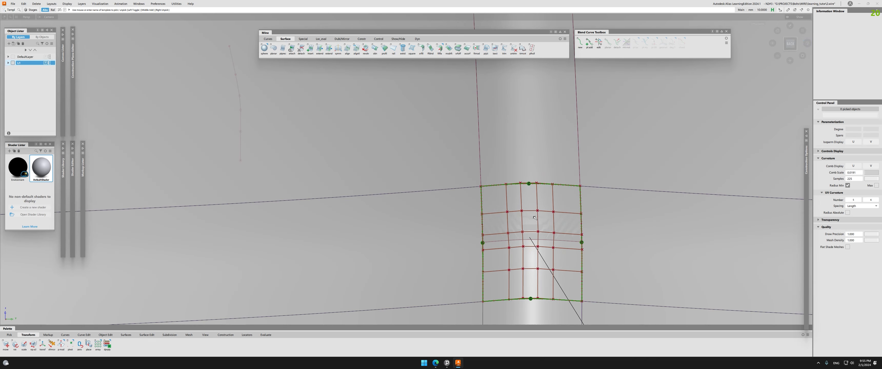
pyautogui.scroll(-2, 535, 217)
pyautogui.scroll(-3, 552, 166)
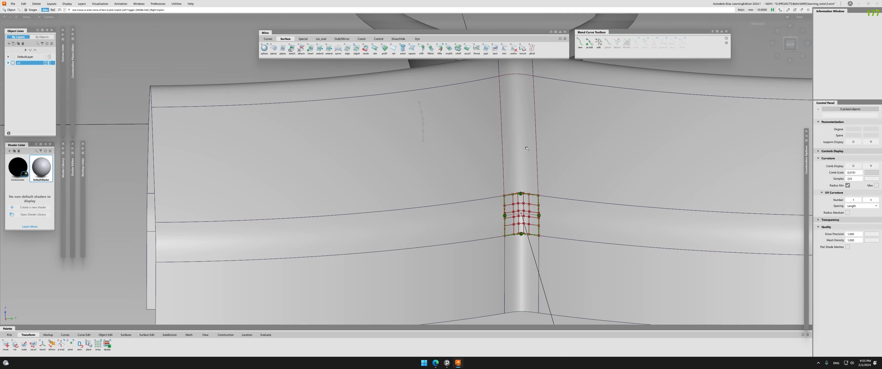
pyautogui.keyDown('alt'); pyautogui.keyDown('shift'); pyautogui.moveTo(545, 154); pyautogui.dragTo(523, 177); pyautogui.keyUp('shift'); pyautogui.keyUp('alt')
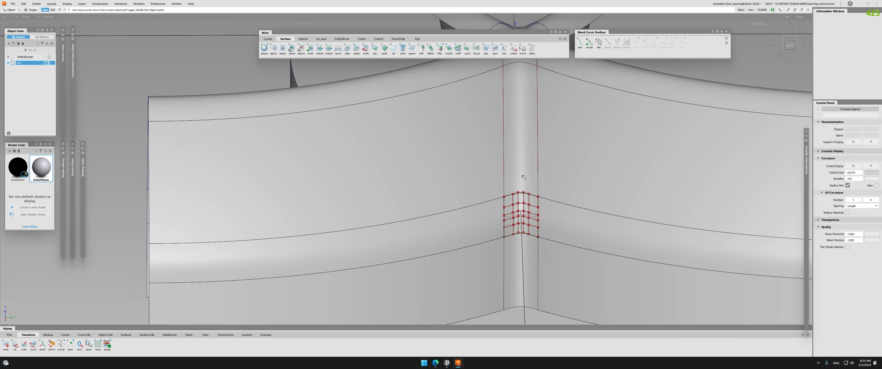
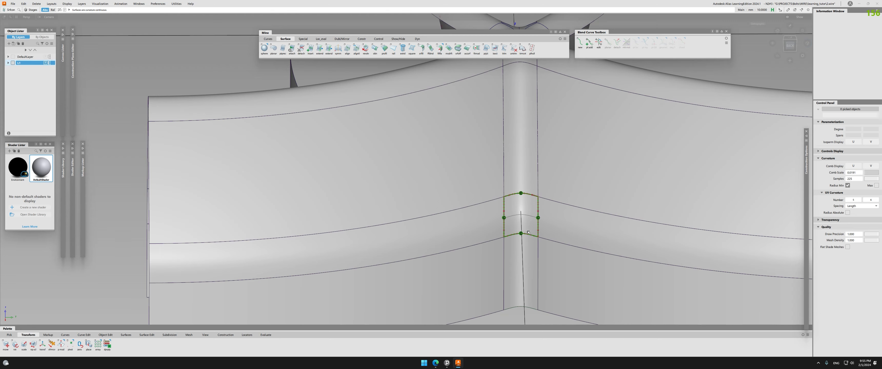
pyautogui.keyDown('alt'); pyautogui.keyDown('shift'); pyautogui.moveTo(526, 213); pyautogui.dragTo(567, 229); pyautogui.keyUp('shift'); pyautogui.keyUp('alt')
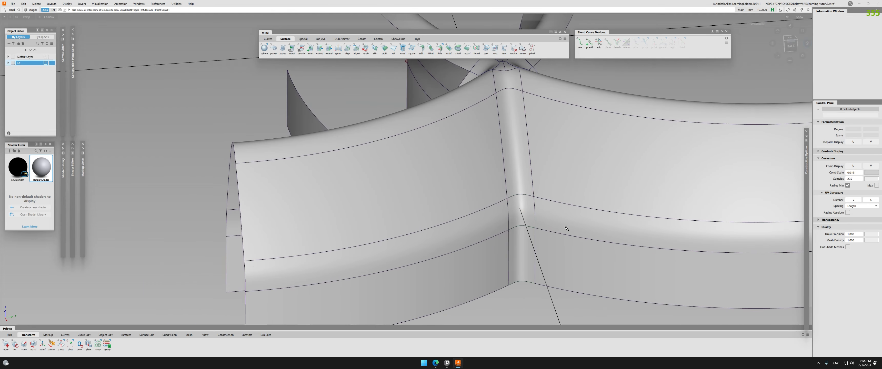
pyautogui.keyDown('alt'); pyautogui.keyDown('shift'); pyautogui.moveTo(531, 180); pyautogui.dragTo(540, 214); pyautogui.keyUp('shift'); pyautogui.keyUp('alt')
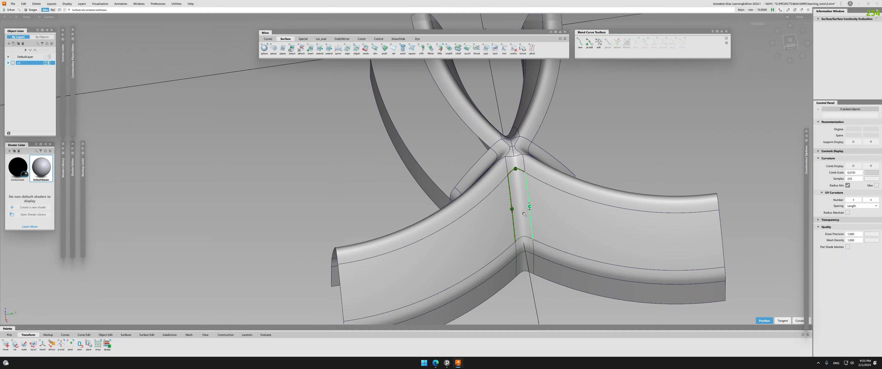
# - Clear the continuity checks and inspect the joined arms from several sides
pyautogui.keyDown('alt'); pyautogui.keyDown('shift'); pyautogui.moveTo(538, 251); pyautogui.dragTo(480, 235); pyautogui.keyUp('shift'); pyautogui.keyUp('alt')
pyautogui.keyDown('alt'); pyautogui.keyDown('shift'); pyautogui.moveTo(480, 235); pyautogui.dragTo(425, 205, button='right'); pyautogui.keyUp('shift'); pyautogui.keyUp('alt')
pyautogui.keyDown('alt'); pyautogui.keyDown('shift'); pyautogui.moveTo(424, 205); pyautogui.dragTo(422, 219); pyautogui.keyUp('shift'); pyautogui.keyUp('alt')
pyautogui.moveTo(416, 129); pyautogui.dragTo(476, 194)
pyautogui.hotkey('alt', 'shift', 'd')
pyautogui.click(674, 311)
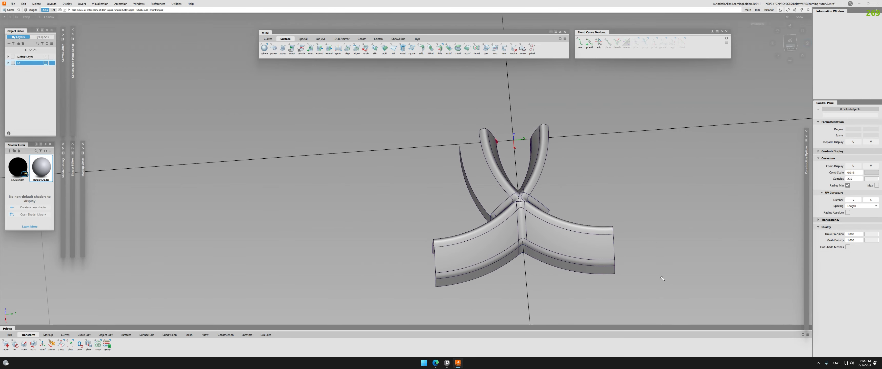
pyautogui.keyDown('alt'); pyautogui.keyDown('shift'); pyautogui.moveTo(445, 205); pyautogui.dragTo(524, 175, button='right'); pyautogui.keyUp('shift'); pyautogui.keyUp('alt')
pyautogui.keyDown('alt'); pyautogui.keyDown('shift'); pyautogui.moveTo(524, 175); pyautogui.dragTo(486, 164); pyautogui.keyUp('shift'); pyautogui.keyUp('alt')
pyautogui.keyDown('alt'); pyautogui.keyDown('shift'); pyautogui.moveTo(486, 165); pyautogui.dragTo(586, 222, button='right'); pyautogui.keyUp('shift'); pyautogui.keyUp('alt')
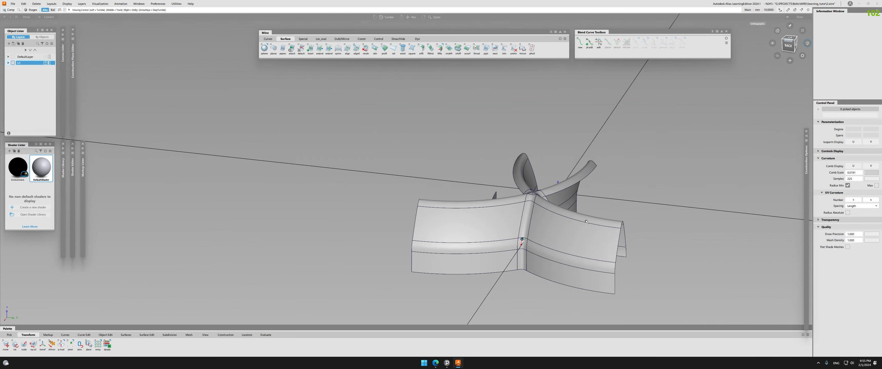
pyautogui.keyDown('alt'); pyautogui.keyDown('shift'); pyautogui.moveTo(586, 221); pyautogui.dragTo(631, 183); pyautogui.keyUp('shift'); pyautogui.keyUp('alt')
pyautogui.keyDown('ctrl'); pyautogui.keyDown('shift'); pyautogui.moveTo(631, 182); pyautogui.dragTo(632, 164); pyautogui.keyUp('shift'); pyautogui.keyUp('ctrl')
pyautogui.keyDown('alt'); pyautogui.keyDown('shift'); pyautogui.moveTo(578, 184); pyautogui.dragTo(503, 249); pyautogui.keyUp('shift'); pyautogui.keyUp('alt')
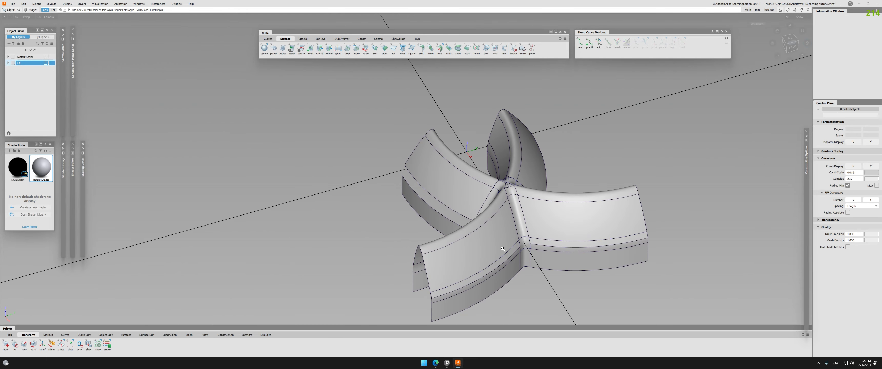
# - Mirror-duplicate the front arms' skirt and blend surfaces onto the opposite arms
pyautogui.press('t')
pyautogui.doubleClick(491, 234)
pyautogui.keyDown('alt'); pyautogui.keyDown('shift'); pyautogui.moveTo(597, 206); pyautogui.dragTo(576, 238); pyautogui.keyUp('shift'); pyautogui.keyUp('alt')
pyautogui.click(546, 233)
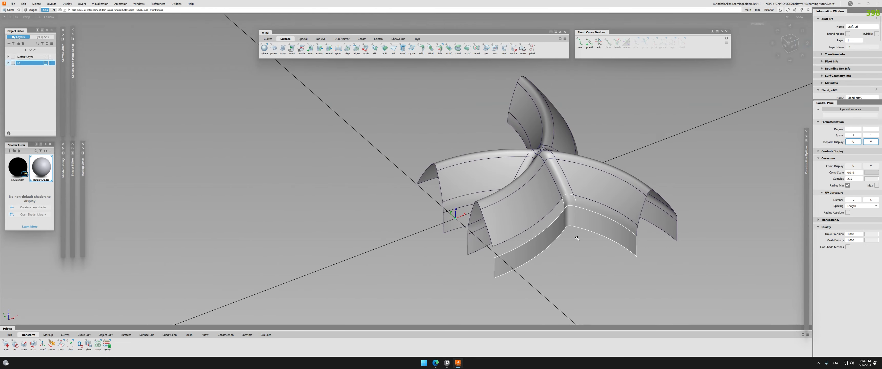
pyautogui.keyDown('alt'); pyautogui.keyDown('shift'); pyautogui.moveTo(430, 235); pyautogui.dragTo(547, 237); pyautogui.keyUp('shift'); pyautogui.keyUp('alt')
pyautogui.click(404, 267)
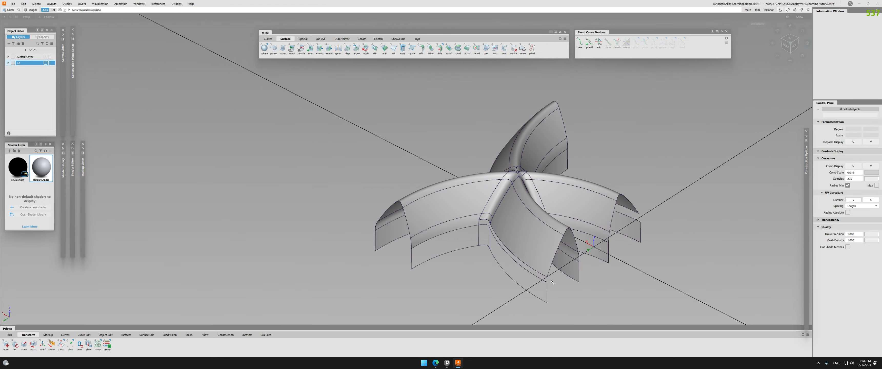
# - Remove the old central strips on the default layer and mirror-duplicate the rebuilt strip surfaces to the other arm junctions
pyautogui.keyDown('alt'); pyautogui.keyDown('shift'); pyautogui.moveTo(418, 240); pyautogui.dragTo(496, 219, button='right'); pyautogui.keyUp('shift'); pyautogui.keyUp('alt')
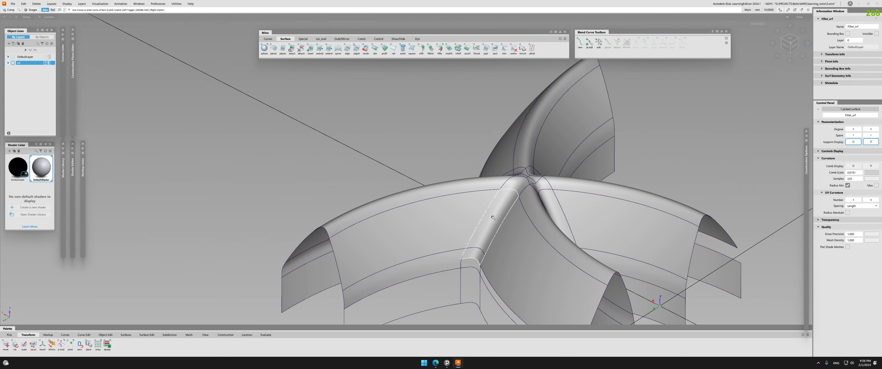
pyautogui.keyDown('alt'); pyautogui.keyDown('shift'); pyautogui.moveTo(496, 219); pyautogui.dragTo(390, 236); pyautogui.keyUp('shift'); pyautogui.keyUp('alt')
pyautogui.click(589, 175)
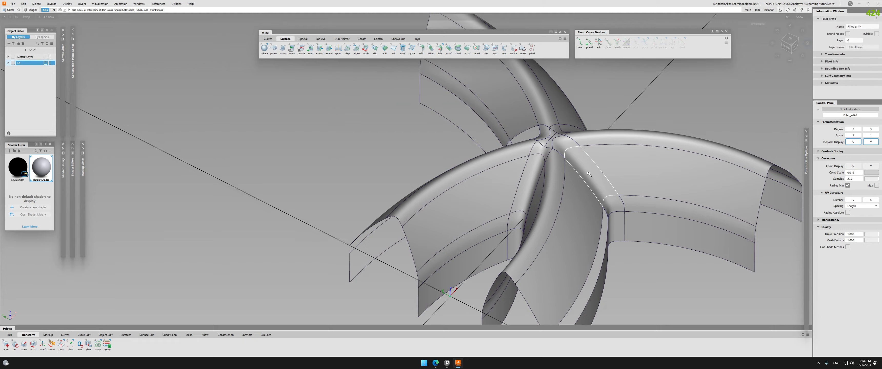
pyautogui.click(404, 182)
pyautogui.keyDown('alt'); pyautogui.keyDown('shift'); pyautogui.moveTo(404, 183); pyautogui.dragTo(486, 229); pyautogui.keyUp('shift'); pyautogui.keyUp('alt')
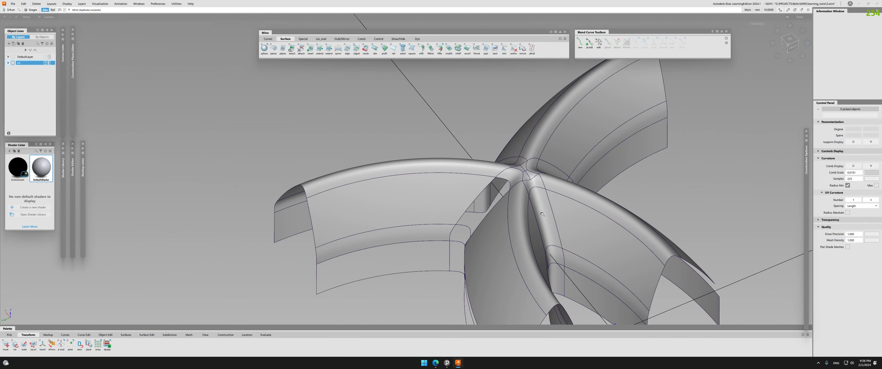
pyautogui.keyDown('alt'); pyautogui.keyDown('shift'); pyautogui.moveTo(555, 201); pyautogui.dragTo(678, 155); pyautogui.keyUp('shift'); pyautogui.keyUp('alt')
pyautogui.click(572, 256)
pyautogui.keyDown('alt'); pyautogui.keyDown('shift'); pyautogui.moveTo(736, 159); pyautogui.dragTo(444, 293); pyautogui.keyUp('shift'); pyautogui.keyUp('alt')
pyautogui.click(568, 229)
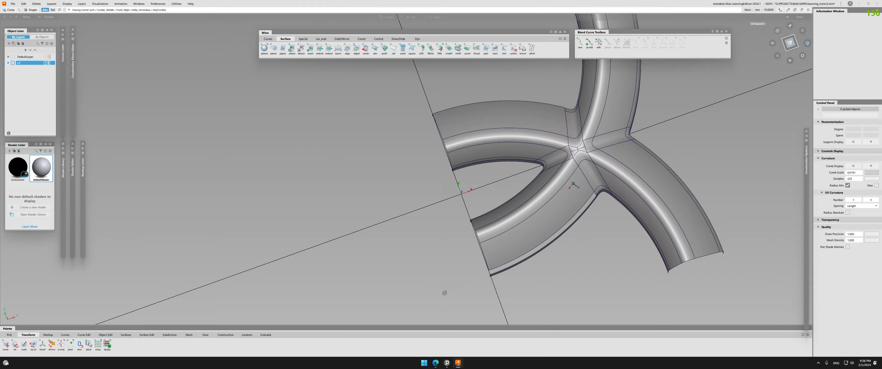
# - Untrim the side surface and skirt of the arms where a gap remains beside the transition
pyautogui.click(508, 164)
pyautogui.keyDown('alt'); pyautogui.keyDown('shift'); pyautogui.moveTo(508, 164); pyautogui.dragTo(219, 113); pyautogui.keyUp('shift'); pyautogui.keyUp('alt')
pyautogui.click(219, 113)
pyautogui.keyDown('alt'); pyautogui.keyDown('shift'); pyautogui.moveTo(393, 165); pyautogui.dragTo(480, 185, button='right'); pyautogui.keyUp('shift'); pyautogui.keyUp('alt')
pyautogui.keyDown('alt'); pyautogui.keyDown('shift'); pyautogui.moveTo(479, 185); pyautogui.dragTo(596, 221); pyautogui.keyUp('shift'); pyautogui.keyUp('alt')
pyautogui.keyDown('alt'); pyautogui.keyDown('shift'); pyautogui.moveTo(596, 221); pyautogui.dragTo(612, 227, button='right'); pyautogui.keyUp('shift'); pyautogui.keyUp('alt')
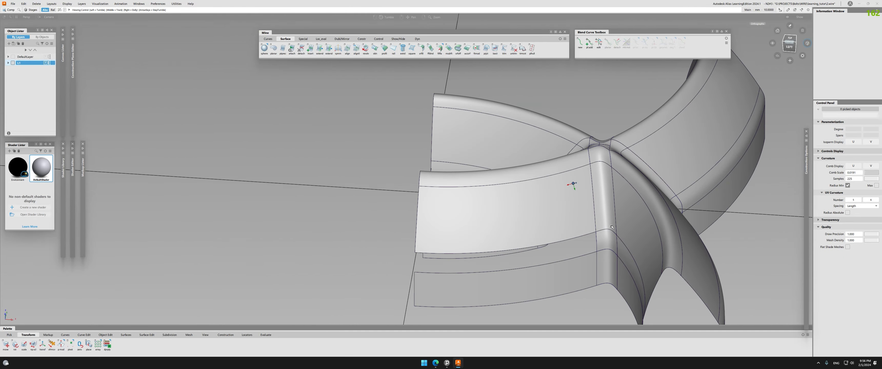
pyautogui.keyDown('alt'); pyautogui.keyDown('shift'); pyautogui.moveTo(612, 226); pyautogui.dragTo(545, 191); pyautogui.keyUp('shift'); pyautogui.keyUp('alt')
pyautogui.click(513, 49)
pyautogui.click(681, 197)
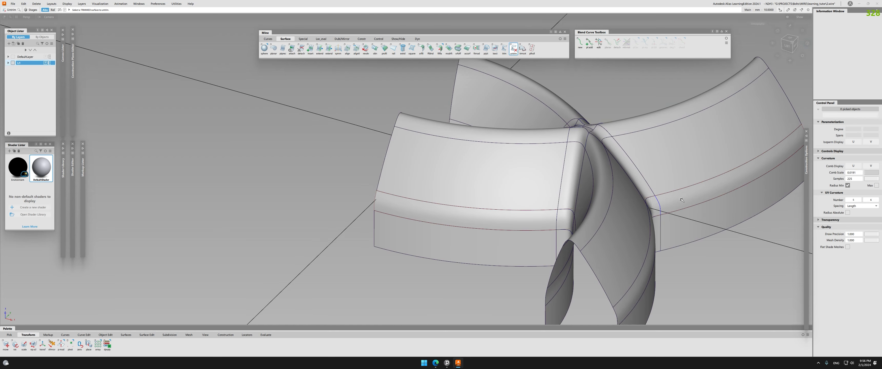
# - Inspect the transition surfaces along the front arms and untrim the remaining adjoining arm surfaces
pyautogui.keyDown('alt'); pyautogui.keyDown('shift'); pyautogui.moveTo(681, 200); pyautogui.dragTo(558, 220, button='right'); pyautogui.keyUp('shift'); pyautogui.keyUp('alt')
pyautogui.keyDown('alt'); pyautogui.keyDown('shift'); pyautogui.moveTo(520, 204); pyautogui.dragTo(264, 185); pyautogui.keyUp('shift'); pyautogui.keyUp('alt')
pyautogui.click(529, 196)
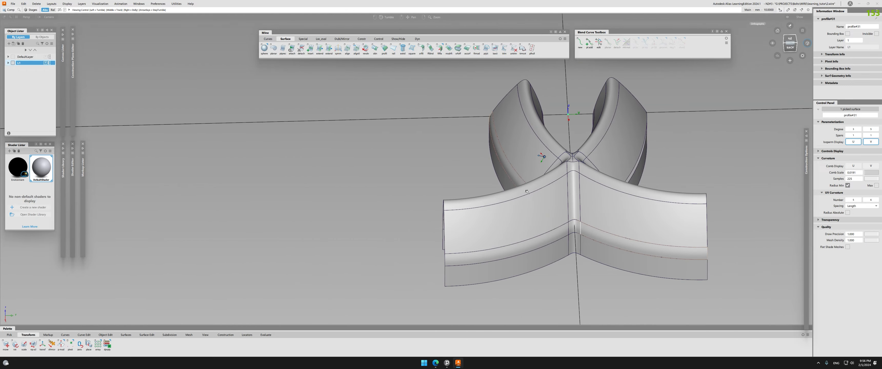
pyautogui.click(263, 185)
pyautogui.click(557, 234)
pyautogui.keyDown('alt'); pyautogui.keyDown('shift'); pyautogui.moveTo(557, 234); pyautogui.dragTo(379, 265); pyautogui.keyUp('shift'); pyautogui.keyUp('alt')
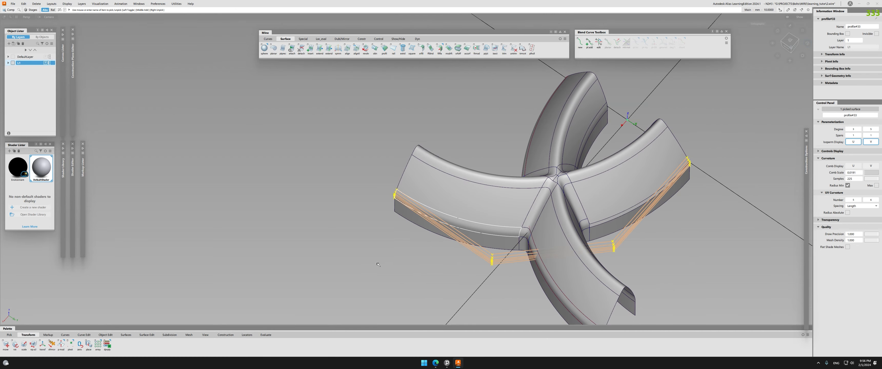
pyautogui.click(378, 264)
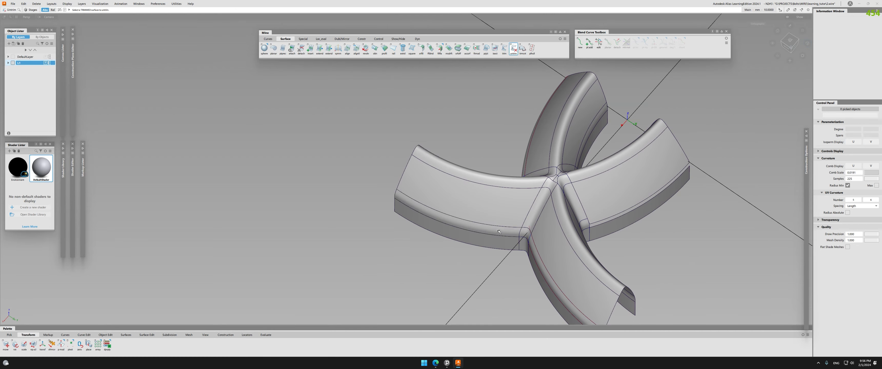
pyautogui.keyDown('alt'); pyautogui.keyDown('shift'); pyautogui.moveTo(499, 232); pyautogui.dragTo(274, 99); pyautogui.keyUp('shift'); pyautogui.keyUp('alt')
pyautogui.keyDown('alt'); pyautogui.keyDown('shift'); pyautogui.moveTo(424, 179); pyautogui.dragTo(533, 212, button='right'); pyautogui.keyUp('shift'); pyautogui.keyUp('alt')
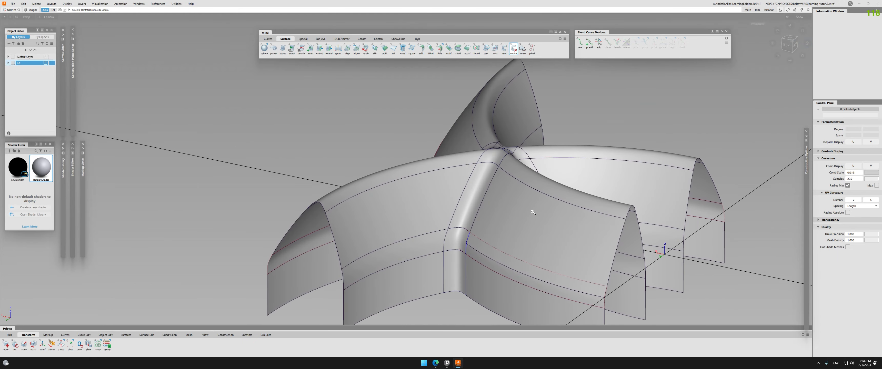
# - Project the transition's upper edge onto the arm's side surface along the normal as a curve on surface
pyautogui.hotkey('ctrl', 'p')
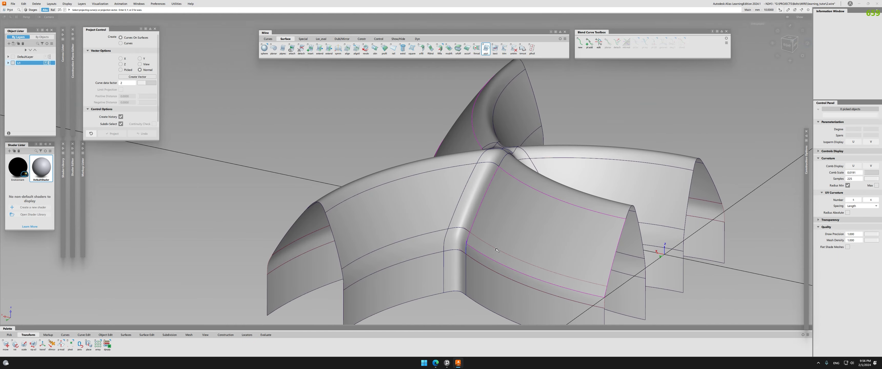
pyautogui.click(497, 248)
pyautogui.keyDown('alt'); pyautogui.keyDown('shift'); pyautogui.moveTo(497, 248); pyautogui.dragTo(417, 195); pyautogui.keyUp('shift'); pyautogui.keyUp('alt')
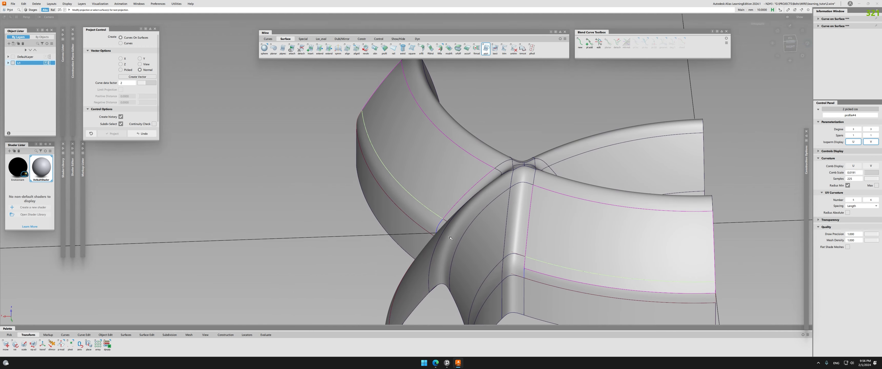
pyautogui.press('Escape')
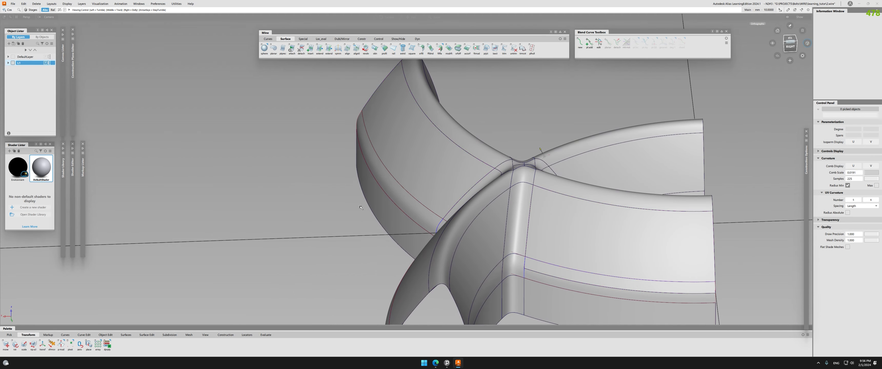
# - Project the transition's lower edge onto the skirt surface and pick the curve on that surface
pyautogui.keyDown('alt'); pyautogui.keyDown('shift'); pyautogui.moveTo(534, 212); pyautogui.dragTo(502, 258); pyautogui.keyUp('shift'); pyautogui.keyUp('alt')
pyautogui.hotkey('ctrl', 'p')
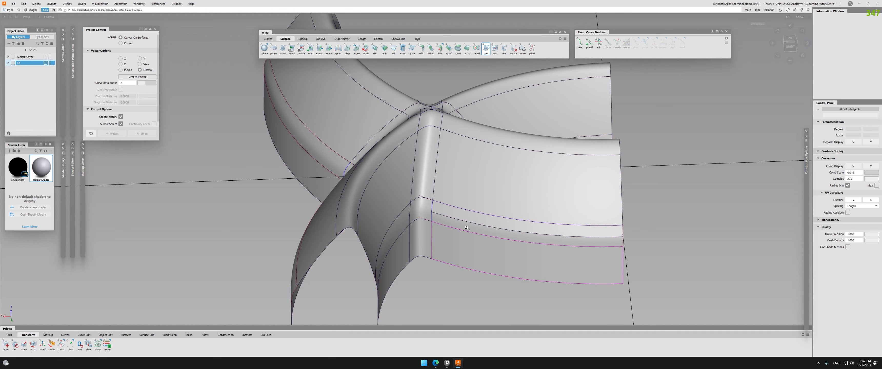
pyautogui.keyDown('alt'); pyautogui.keyDown('shift'); pyautogui.moveTo(566, 237); pyautogui.dragTo(437, 239); pyautogui.keyUp('shift'); pyautogui.keyUp('alt')
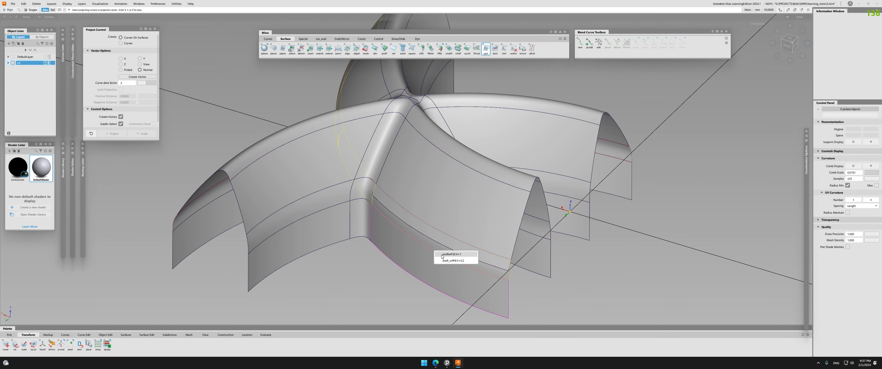
pyautogui.click(442, 255)
pyautogui.press('Escape')
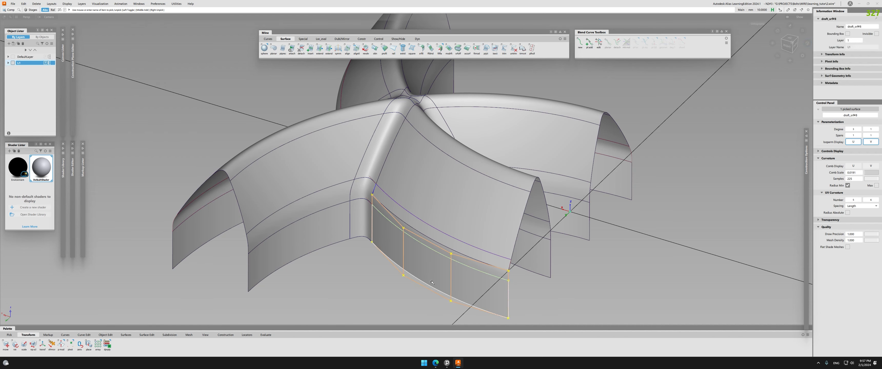
pyautogui.click(413, 239)
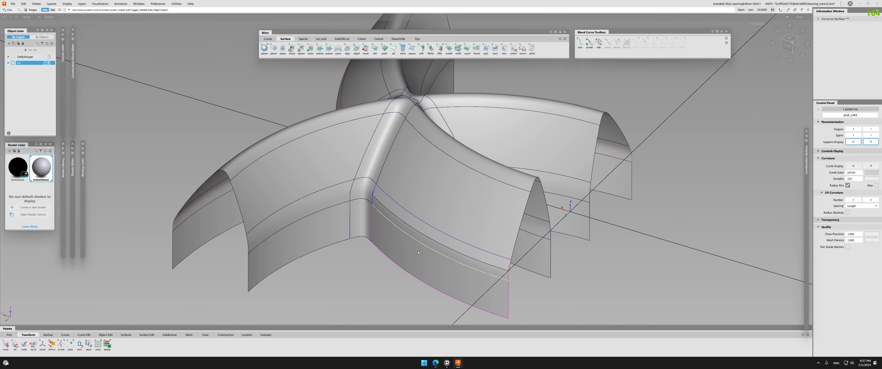
pyautogui.press('F12')
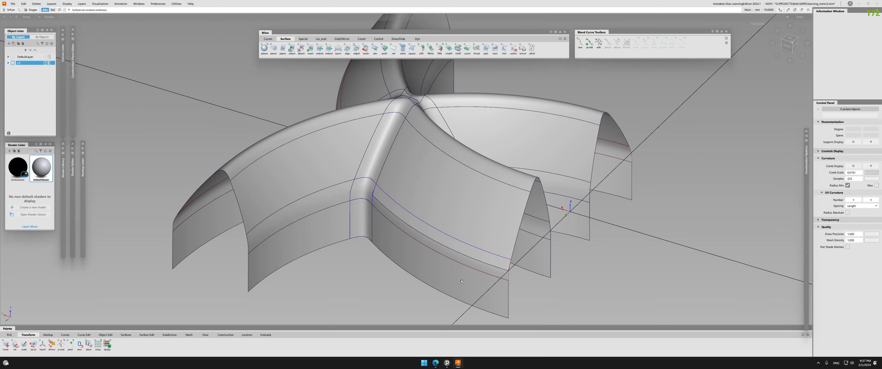
pyautogui.keyDown('alt'); pyautogui.keyDown('shift'); pyautogui.moveTo(461, 281); pyautogui.dragTo(451, 281); pyautogui.keyUp('shift'); pyautogui.keyUp('alt')
# - Trim the arm's side surface at the projected curve, keeping the large region above the transition
pyautogui.press('t')
pyautogui.click(432, 204)
pyautogui.keyDown('alt'); pyautogui.keyDown('shift'); pyautogui.moveTo(431, 204); pyautogui.dragTo(334, 148); pyautogui.keyUp('shift'); pyautogui.keyUp('alt')
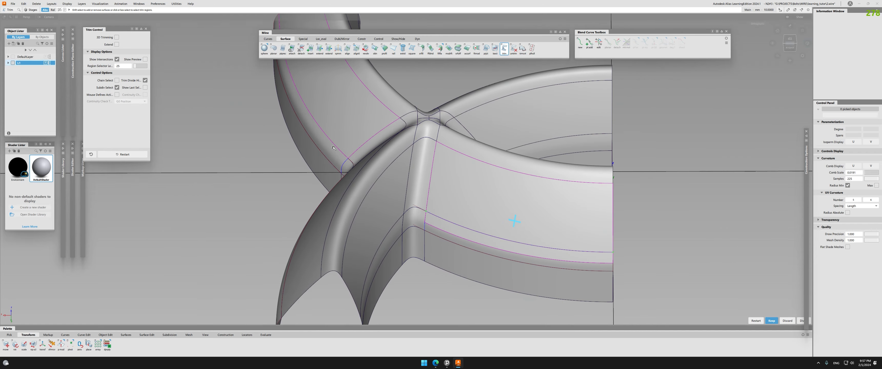
pyautogui.keyDown('alt'); pyautogui.keyDown('shift'); pyautogui.moveTo(372, 177); pyautogui.dragTo(414, 209); pyautogui.keyUp('shift'); pyautogui.keyUp('alt')
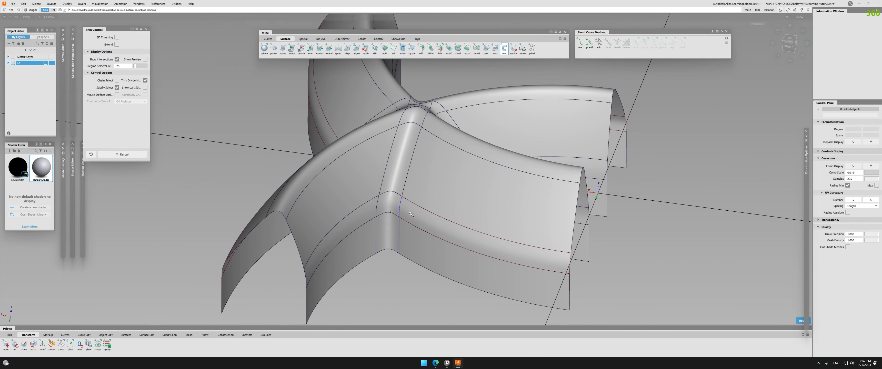
pyautogui.keyDown('alt'); pyautogui.keyDown('shift'); pyautogui.moveTo(313, 199); pyautogui.dragTo(338, 184); pyautogui.keyUp('shift'); pyautogui.keyUp('alt')
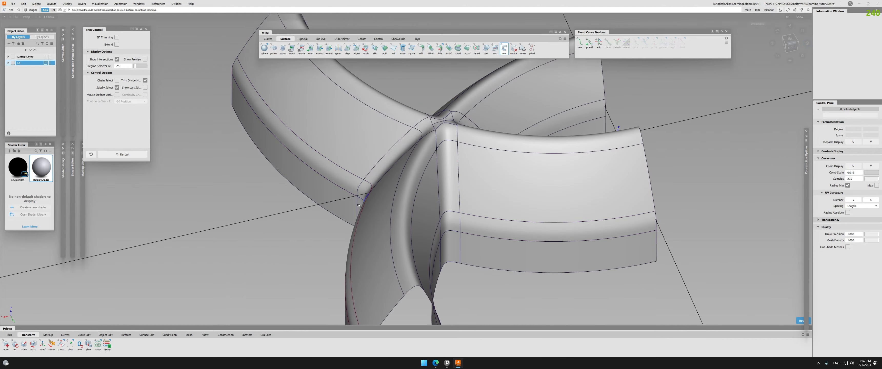
# - Check the surface continuity between the rebuilt transition, the skirt and the adjoining arm surfaces
pyautogui.keyDown('alt'); pyautogui.keyDown('shift'); pyautogui.moveTo(359, 206); pyautogui.dragTo(534, 194); pyautogui.keyUp('shift'); pyautogui.keyUp('alt')
pyautogui.click(474, 232)
pyautogui.keyDown('alt'); pyautogui.keyDown('shift'); pyautogui.moveTo(474, 233); pyautogui.dragTo(420, 195); pyautogui.keyUp('shift'); pyautogui.keyUp('alt')
pyautogui.hotkey('ctrl', 'shift', 'c')
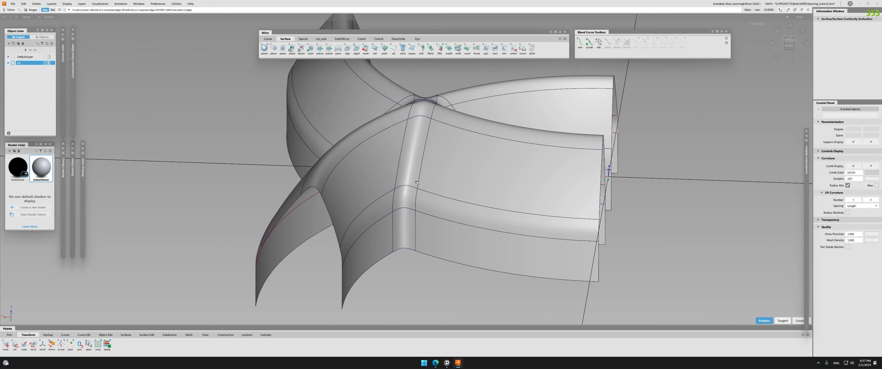
pyautogui.click(441, 200)
pyautogui.keyDown('alt'); pyautogui.keyDown('shift'); pyautogui.moveTo(436, 221); pyautogui.dragTo(343, 231); pyautogui.keyUp('shift'); pyautogui.keyUp('alt')
pyautogui.keyDown('alt'); pyautogui.keyDown('shift'); pyautogui.moveTo(342, 231); pyautogui.dragTo(345, 183, button='right'); pyautogui.keyUp('shift'); pyautogui.keyUp('alt')
pyautogui.click(282, 246)
pyautogui.keyDown('alt'); pyautogui.keyDown('shift'); pyautogui.moveTo(304, 229); pyautogui.dragTo(420, 137, button='middle'); pyautogui.keyUp('shift'); pyautogui.keyUp('alt')
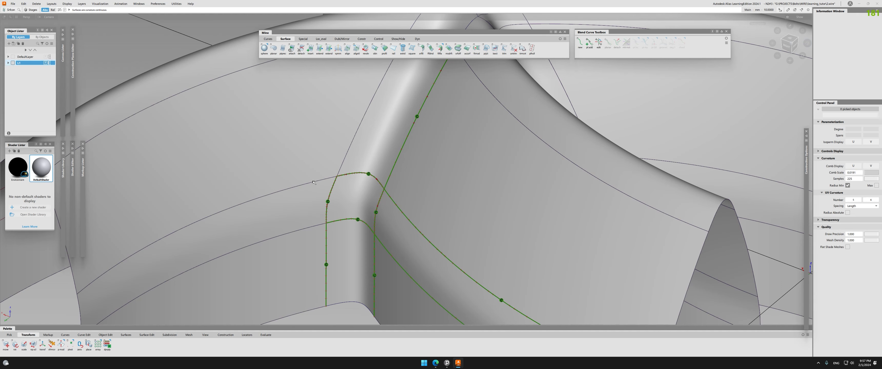
pyautogui.keyDown('alt'); pyautogui.keyDown('shift'); pyautogui.moveTo(402, 183); pyautogui.dragTo(435, 254, button='right'); pyautogui.keyUp('shift'); pyautogui.keyUp('alt')
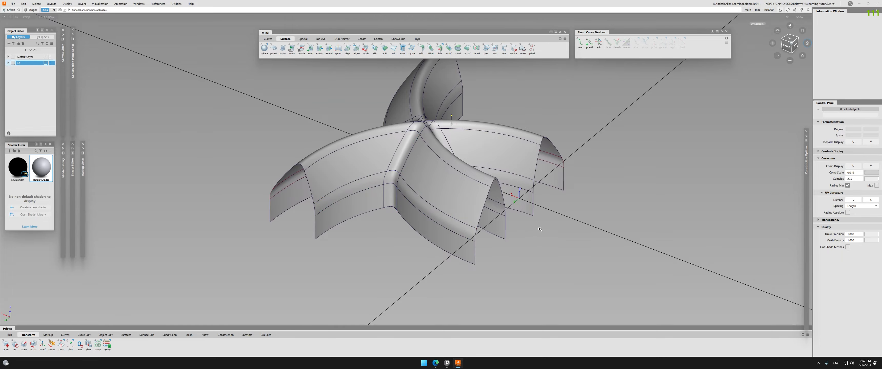
# - Check the surface continuity along the lower fillet edges of the arm on the opposite side
pyautogui.keyDown('alt'); pyautogui.keyDown('shift'); pyautogui.moveTo(540, 230); pyautogui.dragTo(315, 137); pyautogui.keyUp('shift'); pyautogui.keyUp('alt')
pyautogui.keyDown('alt'); pyautogui.keyDown('shift'); pyautogui.moveTo(315, 137); pyautogui.dragTo(444, 133, button='right'); pyautogui.keyUp('shift'); pyautogui.keyUp('alt')
pyautogui.keyDown('alt'); pyautogui.keyDown('shift'); pyautogui.moveTo(445, 134); pyautogui.dragTo(663, 140); pyautogui.keyUp('shift'); pyautogui.keyUp('alt')
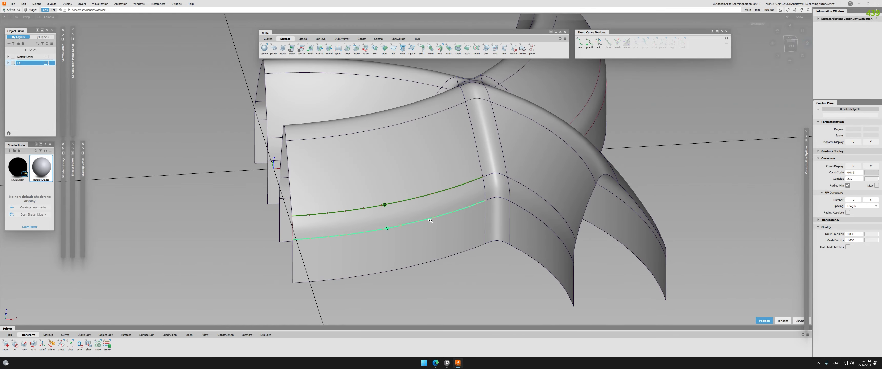
pyautogui.keyDown('alt'); pyautogui.keyDown('shift'); pyautogui.moveTo(365, 223); pyautogui.dragTo(442, 193); pyautogui.keyUp('shift'); pyautogui.keyUp('alt')
pyautogui.click(416, 220)
pyautogui.click(447, 190)
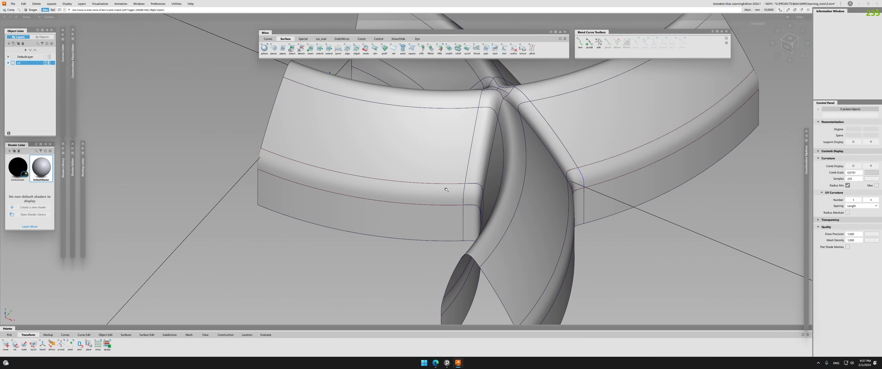
# - Examine the retrimmed junction and its four arms from all sides for leftover gaps or untrimmed surfaces
pyautogui.press('t')
pyautogui.keyDown('alt'); pyautogui.keyDown('shift'); pyautogui.moveTo(587, 201); pyautogui.dragTo(439, 174); pyautogui.keyUp('shift'); pyautogui.keyUp('alt')
pyautogui.keyDown('alt'); pyautogui.keyDown('shift'); pyautogui.moveTo(445, 169); pyautogui.dragTo(449, 124, button='right'); pyautogui.keyUp('shift'); pyautogui.keyUp('alt')
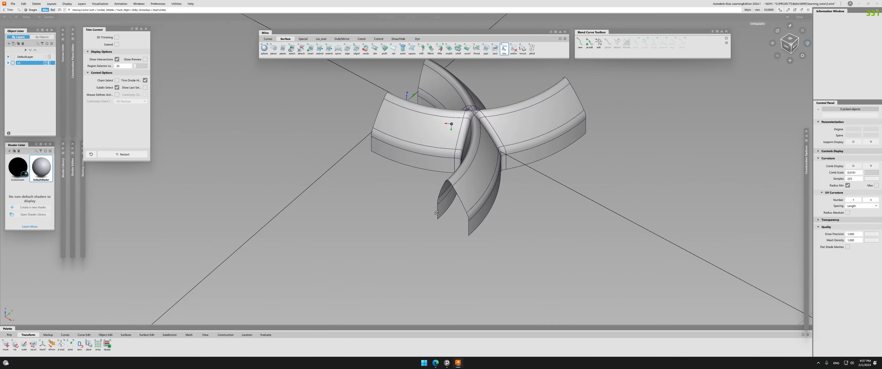
pyautogui.keyDown('alt'); pyautogui.keyDown('shift'); pyautogui.moveTo(448, 124); pyautogui.dragTo(445, 129); pyautogui.keyUp('shift'); pyautogui.keyUp('alt')
pyautogui.keyDown('alt'); pyautogui.keyDown('shift'); pyautogui.moveTo(444, 128); pyautogui.dragTo(419, 192, button='middle'); pyautogui.keyUp('shift'); pyautogui.keyUp('alt')
pyautogui.keyDown('ctrl'); pyautogui.keyDown('shift'); pyautogui.moveTo(418, 192); pyautogui.dragTo(437, 214); pyautogui.keyUp('shift'); pyautogui.keyUp('ctrl')
pyautogui.keyDown('alt'); pyautogui.keyDown('shift'); pyautogui.moveTo(442, 211); pyautogui.dragTo(376, 219); pyautogui.keyUp('shift'); pyautogui.keyUp('alt')
pyautogui.keyDown('alt'); pyautogui.keyDown('shift'); pyautogui.moveTo(377, 219); pyautogui.dragTo(268, 270, button='right'); pyautogui.keyUp('shift'); pyautogui.keyUp('alt')
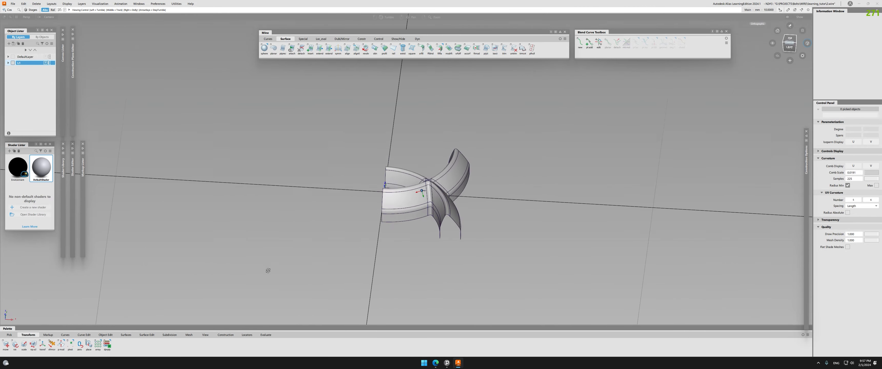
pyautogui.keyDown('alt'); pyautogui.keyDown('shift'); pyautogui.moveTo(267, 270); pyautogui.dragTo(113, 260); pyautogui.keyUp('shift'); pyautogui.keyUp('alt')
pyautogui.keyDown('alt'); pyautogui.keyDown('shift'); pyautogui.moveTo(113, 260); pyautogui.dragTo(339, 241, button='right'); pyautogui.keyUp('shift'); pyautogui.keyUp('alt')
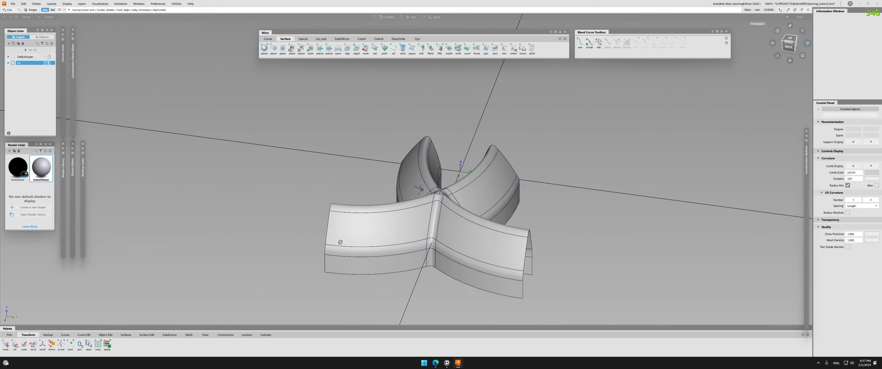
# - Select all surfaces of the junction with its arms and mirror-duplicate them so both halves form an interlocking unit
pyautogui.keyDown('alt'); pyautogui.keyDown('shift'); pyautogui.moveTo(339, 240); pyautogui.dragTo(450, 303); pyautogui.keyUp('shift'); pyautogui.keyUp('alt')
pyautogui.keyDown('alt'); pyautogui.keyDown('shift'); pyautogui.moveTo(455, 270); pyautogui.dragTo(400, 207); pyautogui.keyUp('shift'); pyautogui.keyUp('alt')
pyautogui.moveTo(376, 160); pyautogui.dragTo(476, 232)
pyautogui.keyDown('alt'); pyautogui.keyDown('shift'); pyautogui.moveTo(476, 233); pyautogui.dragTo(503, 223); pyautogui.keyUp('shift'); pyautogui.keyUp('alt')
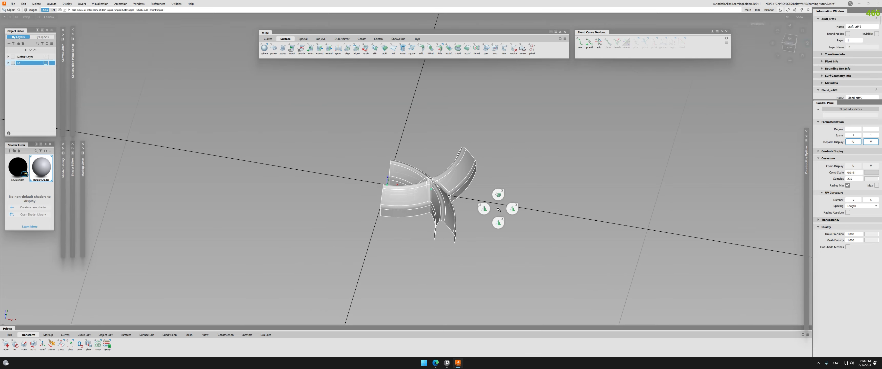
pyautogui.keyDown('ctrl'); pyautogui.keyDown('shift'); pyautogui.moveTo(498, 209); pyautogui.dragTo(513, 208, button='middle'); pyautogui.keyUp('shift'); pyautogui.keyUp('ctrl')
pyautogui.keyDown('alt'); pyautogui.keyDown('shift'); pyautogui.moveTo(512, 205); pyautogui.dragTo(473, 221); pyautogui.keyUp('shift'); pyautogui.keyUp('alt')
pyautogui.keyDown('ctrl'); pyautogui.keyDown('shift'); pyautogui.moveTo(473, 221); pyautogui.dragTo(473, 207); pyautogui.keyUp('shift'); pyautogui.keyUp('ctrl')
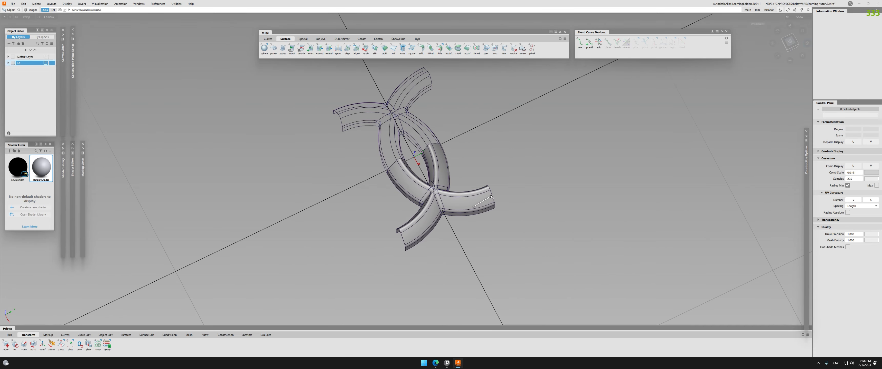
# - Inspect the mirrored unit from above and close up around the crossing of the arms
pyautogui.keyDown('alt'); pyautogui.keyDown('shift'); pyautogui.moveTo(516, 257); pyautogui.dragTo(467, 269); pyautogui.keyUp('shift'); pyautogui.keyUp('alt')
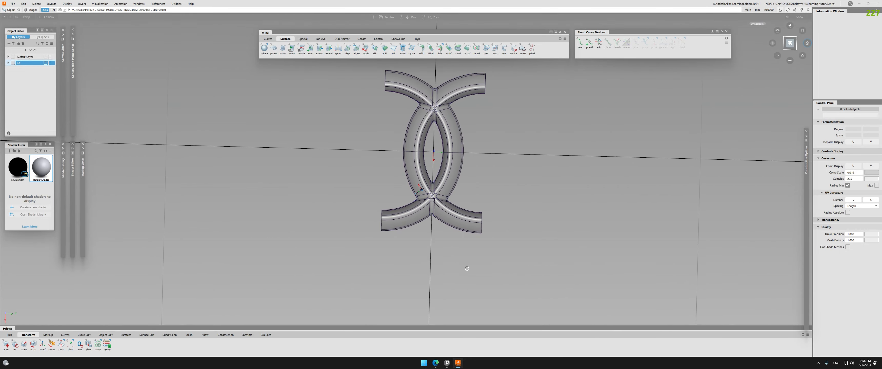
pyautogui.keyDown('alt'); pyautogui.keyDown('shift'); pyautogui.moveTo(467, 269); pyautogui.dragTo(418, 247, button='right'); pyautogui.keyUp('shift'); pyautogui.keyUp('alt')
pyautogui.keyDown('alt'); pyautogui.keyDown('shift'); pyautogui.moveTo(419, 246); pyautogui.dragTo(419, 219); pyautogui.keyUp('shift'); pyautogui.keyUp('alt')
pyautogui.keyDown('alt'); pyautogui.keyDown('shift'); pyautogui.moveTo(419, 219); pyautogui.dragTo(400, 120, button='right'); pyautogui.keyUp('shift'); pyautogui.keyUp('alt')
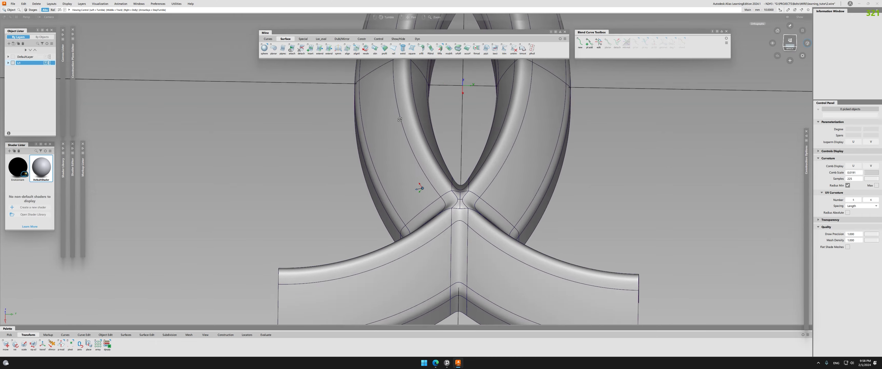
pyautogui.keyDown('alt'); pyautogui.keyDown('shift'); pyautogui.moveTo(400, 119); pyautogui.dragTo(404, 106); pyautogui.keyUp('shift'); pyautogui.keyUp('alt')
pyautogui.keyDown('alt'); pyautogui.keyDown('shift'); pyautogui.moveTo(404, 106); pyautogui.dragTo(374, 183, button='right'); pyautogui.keyUp('shift'); pyautogui.keyUp('alt')
pyautogui.keyDown('alt'); pyautogui.keyDown('shift'); pyautogui.moveTo(374, 183); pyautogui.dragTo(316, 178); pyautogui.keyUp('shift'); pyautogui.keyUp('alt')
pyautogui.keyDown('alt'); pyautogui.keyDown('shift'); pyautogui.moveTo(317, 179); pyautogui.dragTo(313, 232, button='right'); pyautogui.keyUp('shift'); pyautogui.keyUp('alt')
pyautogui.keyDown('alt'); pyautogui.keyDown('shift'); pyautogui.moveTo(313, 233); pyautogui.dragTo(395, 268, button='middle'); pyautogui.keyUp('shift'); pyautogui.keyUp('alt')
pyautogui.keyDown('alt'); pyautogui.keyDown('shift'); pyautogui.moveTo(395, 268); pyautogui.dragTo(407, 288); pyautogui.keyUp('shift'); pyautogui.keyUp('alt')
# - Duplicate all surfaces of the complete unit and move the copy sideways along the Y axis in the top view
pyautogui.moveTo(421, 125); pyautogui.dragTo(668, 176)
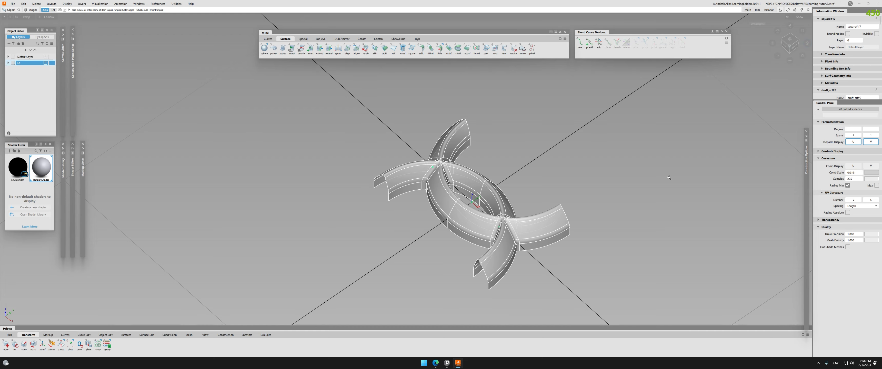
pyautogui.keyDown('alt'); pyautogui.keyDown('shift'); pyautogui.moveTo(557, 170); pyautogui.dragTo(413, 228); pyautogui.keyUp('shift'); pyautogui.keyUp('alt')
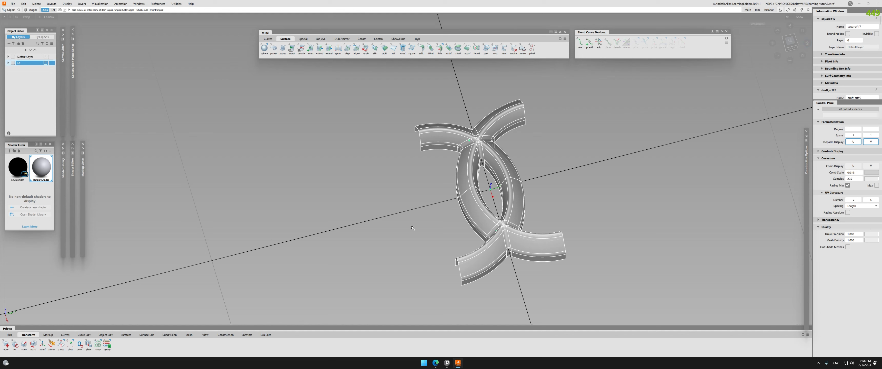
pyautogui.keyDown('alt'); pyautogui.keyDown('shift'); pyautogui.moveTo(413, 228); pyautogui.dragTo(497, 234); pyautogui.keyUp('shift'); pyautogui.keyUp('alt')
pyautogui.press('F5')
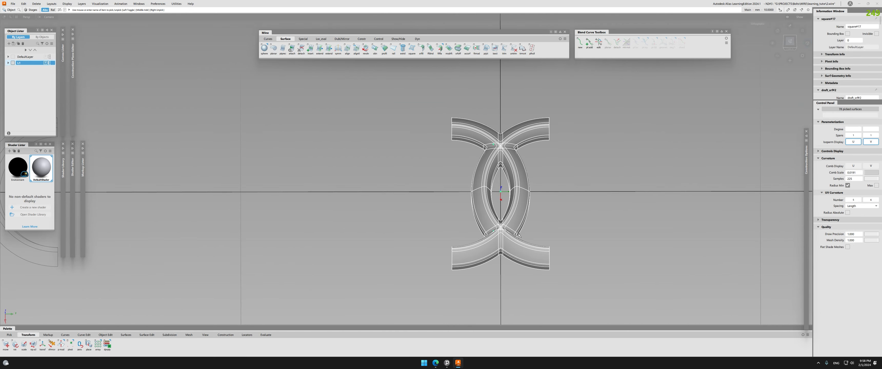
pyautogui.keyDown('ctrl'); pyautogui.keyDown('shift'); pyautogui.moveTo(518, 237); pyautogui.dragTo(518, 189, button='right'); pyautogui.keyUp('shift'); pyautogui.keyUp('ctrl')
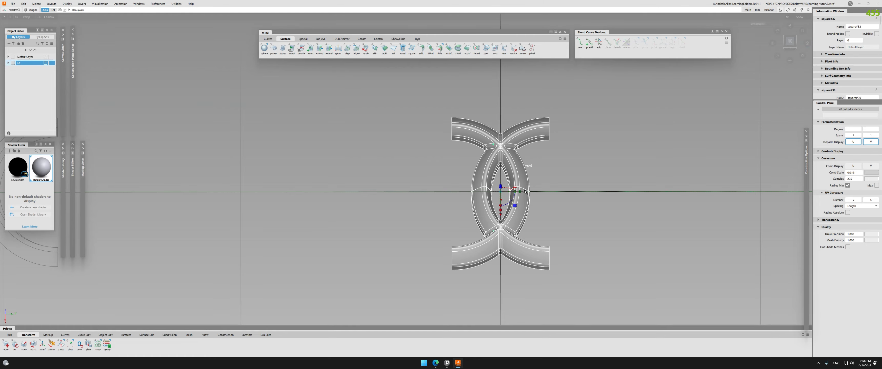
pyautogui.moveTo(526, 192); pyautogui.dragTo(348, 191)
# - Set the copy's pivot on its arm end corner and snap the copy onto the matching arm end of the original unit
pyautogui.keyDown('ctrl'); pyautogui.keyDown('shift'); pyautogui.moveTo(404, 194); pyautogui.dragTo(422, 195, button='right'); pyautogui.keyUp('shift'); pyautogui.keyUp('ctrl')
pyautogui.keyDown('alt'); pyautogui.keyDown('shift'); pyautogui.moveTo(386, 212); pyautogui.dragTo(360, 153); pyautogui.keyUp('shift'); pyautogui.keyUp('alt')
pyautogui.keyDown('alt'); pyautogui.keyDown('shift'); pyautogui.moveTo(360, 152); pyautogui.dragTo(388, 151, button='right'); pyautogui.keyUp('shift'); pyautogui.keyUp('alt')
pyautogui.keyDown('alt'); pyautogui.keyDown('shift'); pyautogui.moveTo(388, 152); pyautogui.dragTo(397, 158); pyautogui.keyUp('shift'); pyautogui.keyUp('alt')
pyautogui.keyDown('alt'); pyautogui.keyDown('shift'); pyautogui.moveTo(334, 136); pyautogui.dragTo(349, 122); pyautogui.keyUp('shift'); pyautogui.keyUp('alt')
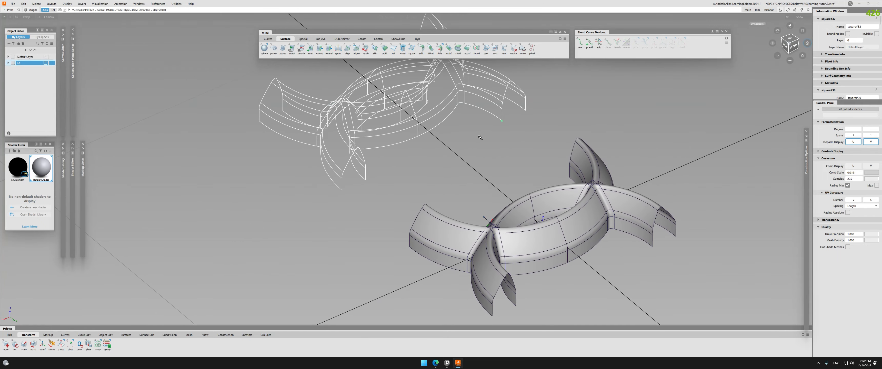
pyautogui.keyDown('alt'); pyautogui.keyDown('shift'); pyautogui.moveTo(479, 137); pyautogui.dragTo(517, 150); pyautogui.keyUp('shift'); pyautogui.keyUp('alt')
pyautogui.keyDown('ctrl'); pyautogui.keyDown('shift'); pyautogui.moveTo(387, 161); pyautogui.dragTo(377, 165, button='right'); pyautogui.keyUp('shift'); pyautogui.keyUp('ctrl')
pyautogui.keyDown('ctrl'); pyautogui.moveTo(281, 165); pyautogui.dragTo(386, 202); pyautogui.keyUp('ctrl')
pyautogui.keyDown('alt'); pyautogui.keyDown('shift'); pyautogui.moveTo(385, 204); pyautogui.dragTo(339, 238, button='right'); pyautogui.keyUp('shift'); pyautogui.keyUp('alt')
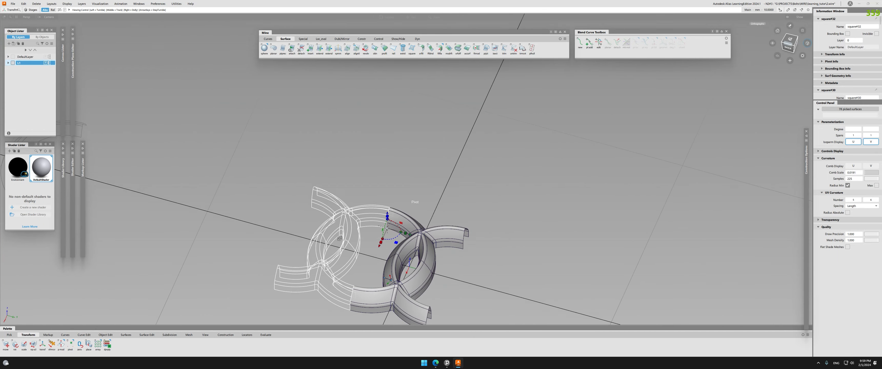
pyautogui.keyDown('alt'); pyautogui.keyDown('shift'); pyautogui.moveTo(339, 238); pyautogui.dragTo(378, 235); pyautogui.keyUp('shift'); pyautogui.keyUp('alt')
pyautogui.keyDown('ctrl'); pyautogui.keyDown('shift'); pyautogui.moveTo(378, 235); pyautogui.dragTo(394, 219); pyautogui.keyUp('shift'); pyautogui.keyUp('ctrl')
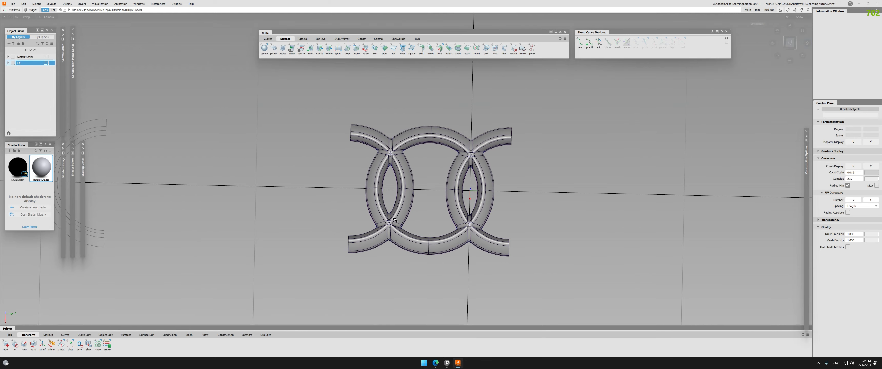
# - Try to mirror-duplicate the copied unit to the other side of the original, and delete the mirrored surfaces
pyautogui.keyDown('ctrl'); pyautogui.keyDown('shift'); pyautogui.moveTo(577, 189); pyautogui.dragTo(567, 191, button='right'); pyautogui.keyUp('shift'); pyautogui.keyUp('ctrl')
pyautogui.keyDown('alt'); pyautogui.keyDown('shift'); pyautogui.moveTo(495, 212); pyautogui.dragTo(489, 202); pyautogui.keyUp('shift'); pyautogui.keyUp('alt')
pyautogui.keyDown('ctrl'); pyautogui.keyDown('shift'); pyautogui.moveTo(488, 201); pyautogui.dragTo(489, 195); pyautogui.keyUp('shift'); pyautogui.keyUp('ctrl')
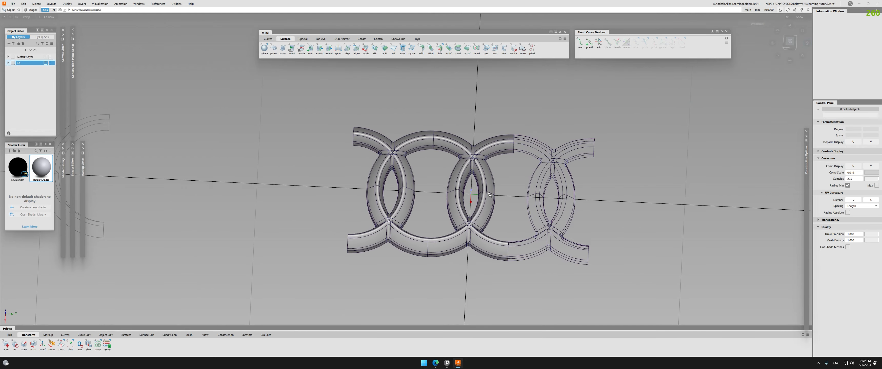
pyautogui.keyDown('ctrl'); pyautogui.keyDown('shift'); pyautogui.moveTo(586, 190); pyautogui.dragTo(597, 179, button='right'); pyautogui.keyUp('shift'); pyautogui.keyUp('ctrl')
pyautogui.scroll(-3, 459, 218)
pyautogui.moveTo(460, 219)
pyautogui.keyDown('alt'); pyautogui.keyDown('shift'); pyautogui.mouseDown()
pyautogui.moveTo(445, 226)
pyautogui.moveTo(487, 164)
pyautogui.mouseUp(); pyautogui.keyUp('shift'); pyautogui.keyUp('alt')
pyautogui.moveTo(508, 154); pyautogui.dragTo(554, 257)
pyautogui.scroll(3, 462, 216)
pyautogui.keyDown('alt'); pyautogui.keyDown('shift'); pyautogui.moveTo(452, 216); pyautogui.dragTo(130, 147); pyautogui.keyUp('shift'); pyautogui.keyUp('alt')
pyautogui.press('Delete')
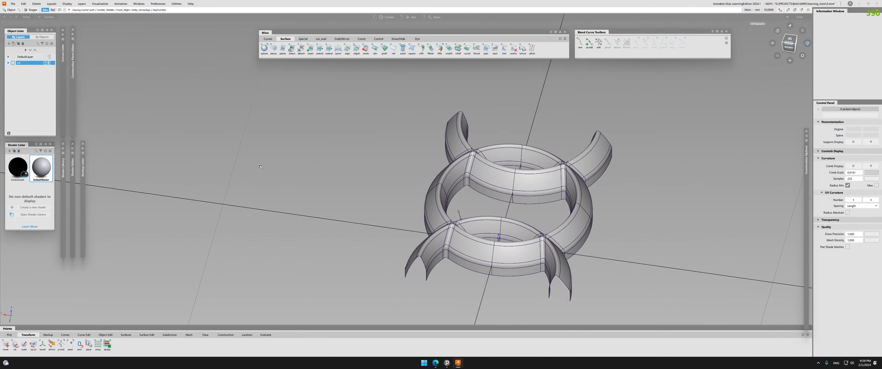
# - Try to mirror-duplicate the unit located at the origin
pyautogui.keyDown('alt'); pyautogui.keyDown('shift'); pyautogui.moveTo(736, 185); pyautogui.dragTo(265, 205); pyautogui.keyUp('shift'); pyautogui.keyUp('alt')
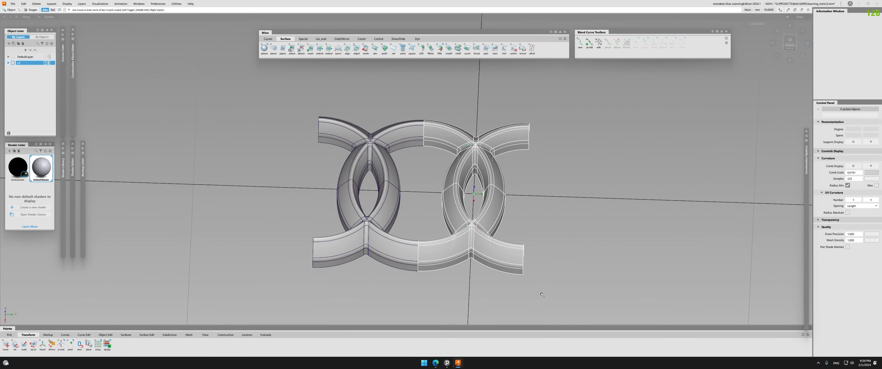
pyautogui.keyDown('alt'); pyautogui.keyDown('shift'); pyautogui.moveTo(542, 294); pyautogui.dragTo(506, 216); pyautogui.keyUp('shift'); pyautogui.keyUp('alt')
pyautogui.click(506, 215)
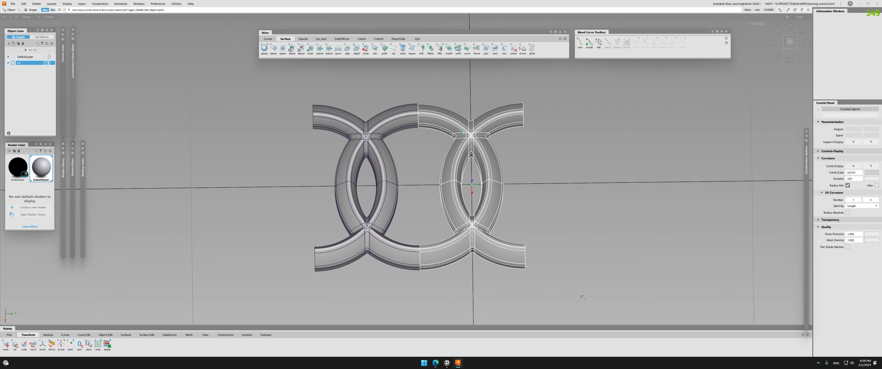
pyautogui.keyDown('ctrl'); pyautogui.keyDown('shift'); pyautogui.moveTo(547, 188); pyautogui.dragTo(562, 189); pyautogui.keyUp('shift'); pyautogui.keyUp('ctrl')
pyautogui.keyDown('ctrl'); pyautogui.keyDown('shift'); pyautogui.moveTo(363, 187); pyautogui.dragTo(307, 187); pyautogui.keyUp('shift'); pyautogui.keyUp('ctrl')
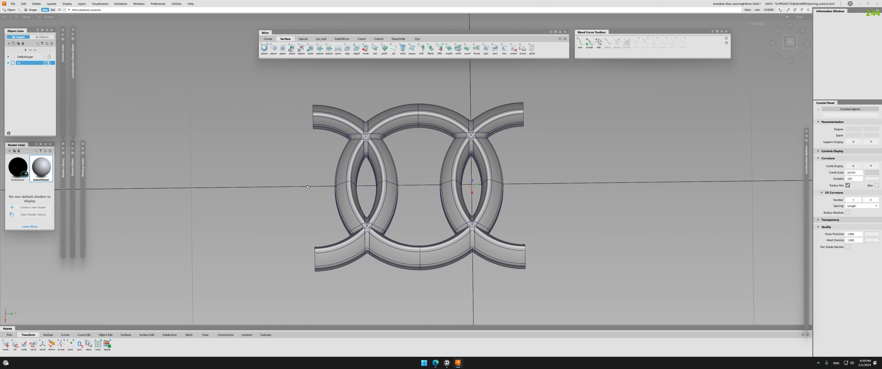
pyautogui.click(429, 82)
pyautogui.moveTo(429, 83); pyautogui.dragTo(610, 273)
pyautogui.keyDown('ctrl'); pyautogui.keyDown('shift'); pyautogui.moveTo(535, 175); pyautogui.dragTo(536, 175); pyautogui.keyUp('shift'); pyautogui.keyUp('ctrl')
# - Mirror-duplicate the offset unit across the central plane to add a third unit on the opposite side
pyautogui.keyDown('alt'); pyautogui.keyDown('shift'); pyautogui.moveTo(453, 177); pyautogui.dragTo(575, 171); pyautogui.keyUp('shift'); pyautogui.keyUp('alt')
pyautogui.keyDown('alt'); pyautogui.keyDown('shift'); pyautogui.moveTo(575, 171); pyautogui.dragTo(548, 205, button='right'); pyautogui.keyUp('shift'); pyautogui.keyUp('alt')
pyautogui.keyDown('alt'); pyautogui.keyDown('shift'); pyautogui.moveTo(548, 205); pyautogui.dragTo(637, 219); pyautogui.keyUp('shift'); pyautogui.keyUp('alt')
pyautogui.click(649, 220)
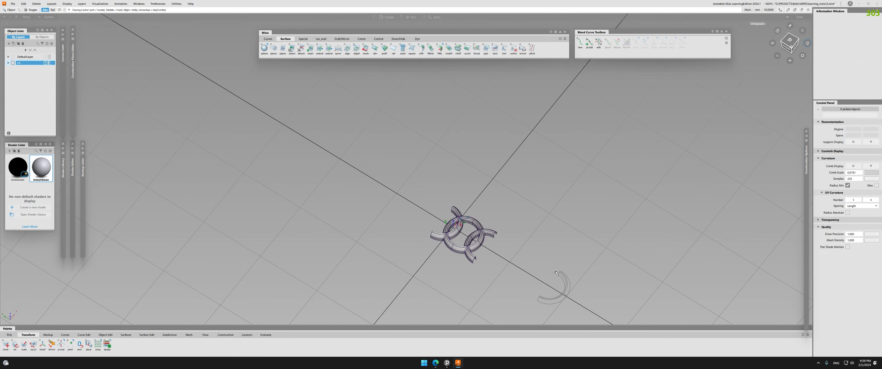
pyautogui.keyDown('alt'); pyautogui.keyDown('shift'); pyautogui.moveTo(556, 273); pyautogui.dragTo(787, 192, button='right'); pyautogui.keyUp('shift'); pyautogui.keyUp('alt')
pyautogui.keyDown('alt'); pyautogui.keyDown('shift'); pyautogui.moveTo(787, 192); pyautogui.dragTo(574, 297); pyautogui.keyUp('shift'); pyautogui.keyUp('alt')
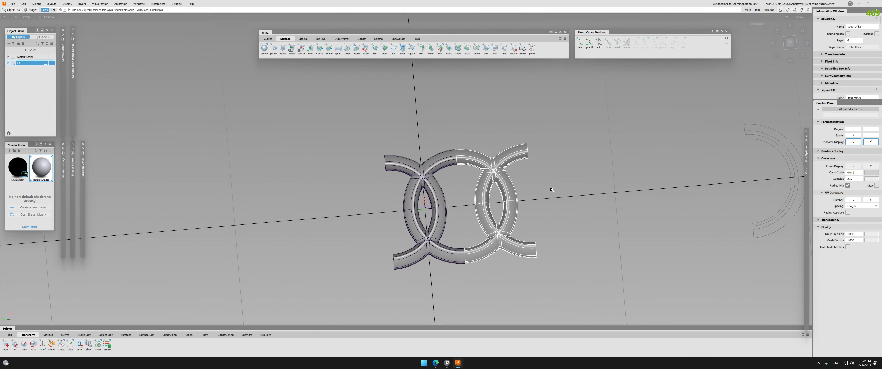
pyautogui.keyDown('ctrl'); pyautogui.keyDown('shift'); pyautogui.moveTo(552, 190); pyautogui.dragTo(295, 199); pyautogui.keyUp('shift'); pyautogui.keyUp('ctrl')
pyautogui.click(541, 191)
pyautogui.keyDown('ctrl'); pyautogui.keyDown('shift'); pyautogui.moveTo(381, 215); pyautogui.dragTo(394, 202, button='right'); pyautogui.keyUp('shift'); pyautogui.keyUp('ctrl')
pyautogui.keyDown('alt'); pyautogui.keyDown('shift'); pyautogui.moveTo(394, 202); pyautogui.dragTo(204, 140); pyautogui.keyUp('shift'); pyautogui.keyUp('alt')
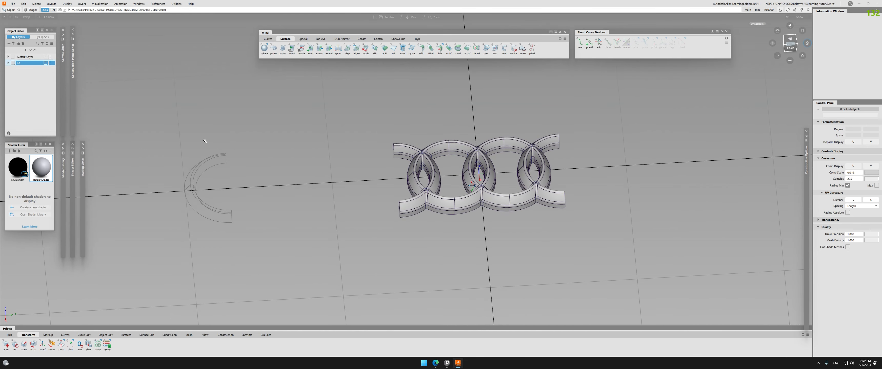
# - Select the separate unshaded half-ring surfaces beside the interlocking rings and turn on their shading
pyautogui.keyDown('alt'); pyautogui.keyDown('shift'); pyautogui.moveTo(200, 210); pyautogui.dragTo(309, 176, button='right'); pyautogui.keyUp('shift'); pyautogui.keyUp('alt')
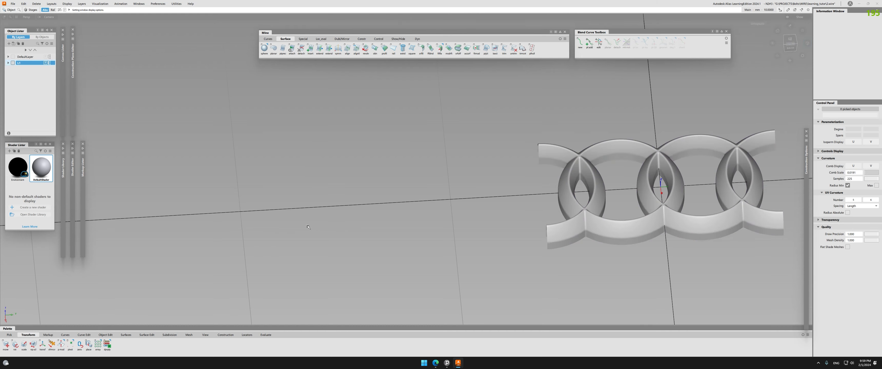
pyautogui.keyDown('alt'); pyautogui.keyDown('shift'); pyautogui.moveTo(289, 222); pyautogui.dragTo(385, 223, button='middle'); pyautogui.keyUp('shift'); pyautogui.keyUp('alt')
pyautogui.moveTo(327, 178); pyautogui.dragTo(416, 204)
pyautogui.keyDown('ctrl'); pyautogui.keyDown('shift'); pyautogui.moveTo(415, 204); pyautogui.dragTo(423, 263, button='right'); pyautogui.keyUp('shift'); pyautogui.keyUp('ctrl')
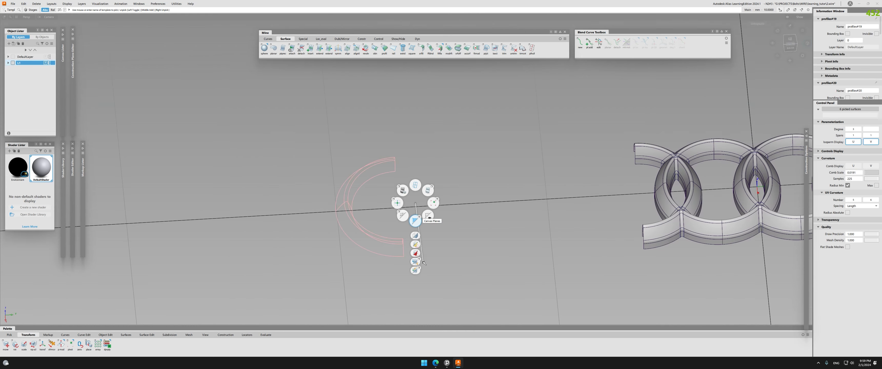
pyautogui.keyDown('ctrl'); pyautogui.keyDown('shift'); pyautogui.moveTo(416, 236); pyautogui.dragTo(416, 236, button='right'); pyautogui.keyUp('shift'); pyautogui.keyUp('ctrl')
pyautogui.keyDown('alt'); pyautogui.keyDown('shift'); pyautogui.moveTo(424, 234); pyautogui.dragTo(385, 238, button='right'); pyautogui.keyUp('shift'); pyautogui.keyUp('alt')
pyautogui.keyDown('alt'); pyautogui.keyDown('shift'); pyautogui.moveTo(529, 242); pyautogui.dragTo(453, 226); pyautogui.keyUp('shift'); pyautogui.keyUp('alt')
pyautogui.keyDown('ctrl'); pyautogui.keyDown('shift'); pyautogui.moveTo(485, 213); pyautogui.dragTo(493, 206, button='right'); pyautogui.keyUp('shift'); pyautogui.keyUp('ctrl')
pyautogui.keyDown('alt'); pyautogui.keyDown('shift'); pyautogui.moveTo(437, 178); pyautogui.dragTo(384, 229, button='middle'); pyautogui.keyUp('shift'); pyautogui.keyUp('alt')
pyautogui.moveTo(383, 229)
pyautogui.keyDown('alt'); pyautogui.keyDown('shift'); pyautogui.mouseDown()
pyautogui.moveTo(309, 179)
pyautogui.moveTo(381, 232)
pyautogui.moveTo(400, 281)
pyautogui.mouseUp(); pyautogui.keyUp('shift'); pyautogui.keyUp('alt')
pyautogui.keyDown('alt'); pyautogui.keyDown('shift'); pyautogui.moveTo(650, 221); pyautogui.dragTo(601, 223, button='right'); pyautogui.keyUp('shift'); pyautogui.keyUp('alt')
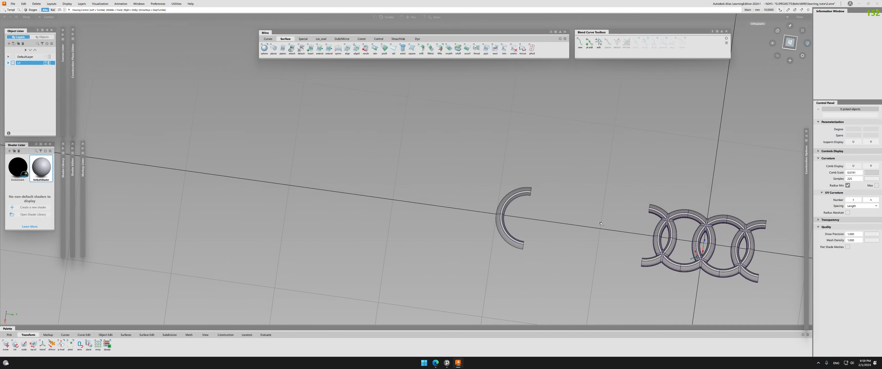
# - Start a multi-surface draft from the outer lower edge of the half-ring's first segment
pyautogui.keyDown('alt'); pyautogui.keyDown('shift'); pyautogui.moveTo(625, 214); pyautogui.dragTo(626, 178, button='middle'); pyautogui.keyUp('shift'); pyautogui.keyUp('alt')
pyautogui.keyDown('alt'); pyautogui.keyDown('shift'); pyautogui.moveTo(626, 178); pyautogui.dragTo(679, 174, button='right'); pyautogui.keyUp('shift'); pyautogui.keyUp('alt')
pyautogui.keyDown('alt'); pyautogui.keyDown('shift'); pyautogui.moveTo(508, 298); pyautogui.dragTo(350, 211); pyautogui.keyUp('shift'); pyautogui.keyUp('alt')
pyautogui.keyDown('alt'); pyautogui.keyDown('shift'); pyautogui.moveTo(270, 239); pyautogui.dragTo(348, 209, button='middle'); pyautogui.keyUp('shift'); pyautogui.keyUp('alt')
pyautogui.keyDown('alt'); pyautogui.keyDown('shift'); pyautogui.moveTo(349, 209); pyautogui.dragTo(369, 206, button='right'); pyautogui.keyUp('shift'); pyautogui.keyUp('alt')
pyautogui.keyDown('alt'); pyautogui.keyDown('shift'); pyautogui.moveTo(369, 207); pyautogui.dragTo(459, 197); pyautogui.keyUp('shift'); pyautogui.keyUp('alt')
pyautogui.press('d')
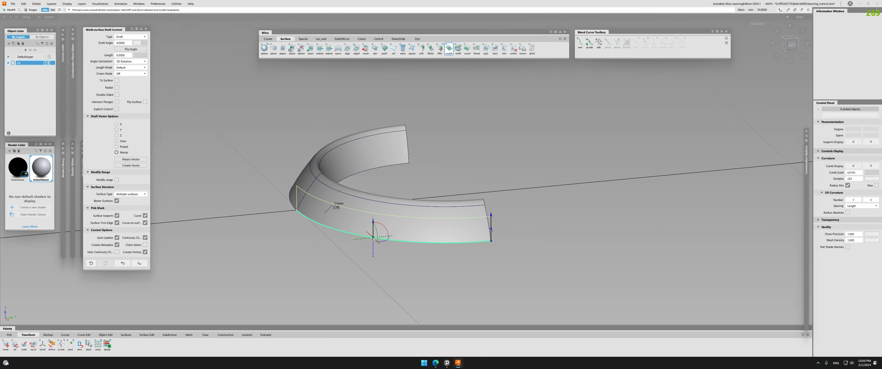
# - Extend the multi-surface draft skirt downward along the half-ring's remaining outer lower edge
pyautogui.keyDown('alt'); pyautogui.keyDown('shift'); pyautogui.moveTo(363, 252); pyautogui.dragTo(230, 228); pyautogui.keyUp('shift'); pyautogui.keyUp('alt')
pyautogui.press('d')
pyautogui.click(335, 222)
pyautogui.click(334, 239)
pyautogui.press('d')
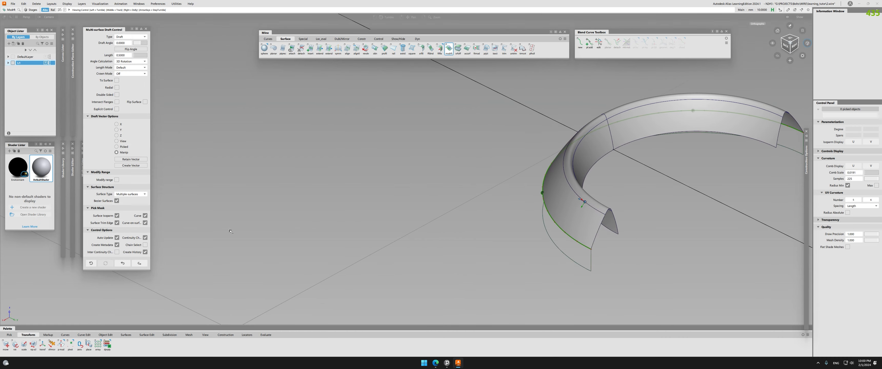
# - Create multi-surface draft skirts downward from both inner lower edges of the half-ring
pyautogui.keyDown('alt'); pyautogui.keyDown('shift'); pyautogui.moveTo(601, 162); pyautogui.dragTo(479, 182, button='middle'); pyautogui.keyUp('shift'); pyautogui.keyUp('alt')
pyautogui.click(481, 176)
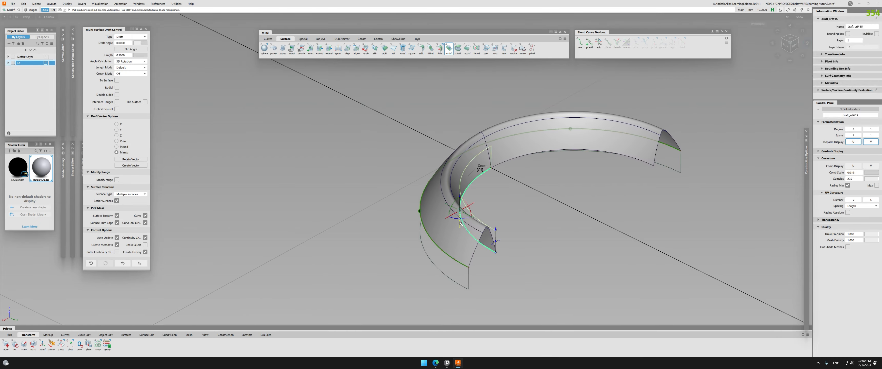
pyautogui.press('d')
pyautogui.keyDown('alt'); pyautogui.keyDown('shift'); pyautogui.moveTo(461, 224); pyautogui.dragTo(548, 184); pyautogui.keyUp('shift'); pyautogui.keyUp('alt')
pyautogui.click(577, 188)
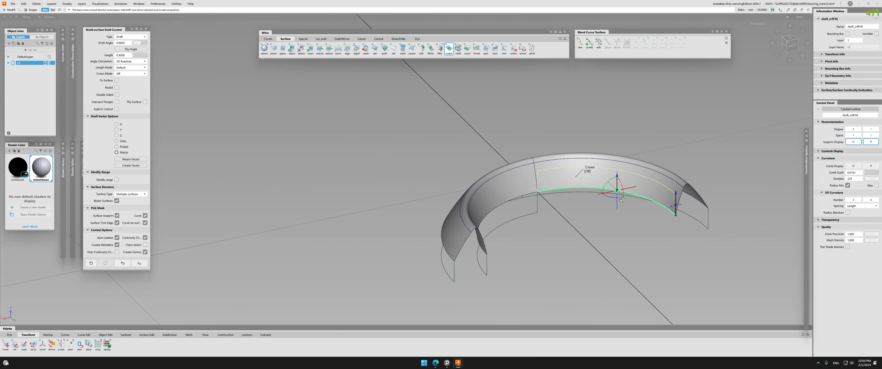
pyautogui.press('d')
pyautogui.keyDown('alt'); pyautogui.keyDown('shift'); pyautogui.moveTo(616, 203); pyautogui.dragTo(435, 176); pyautogui.keyUp('shift'); pyautogui.keyUp('alt')
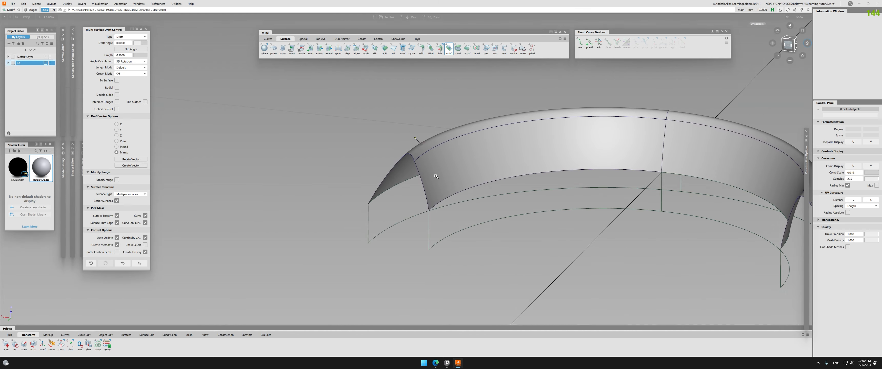
# - Fillet the inner edge between the half-ring and its skirt, and duplicate the fillet's end edge as a curve
pyautogui.click(491, 184)
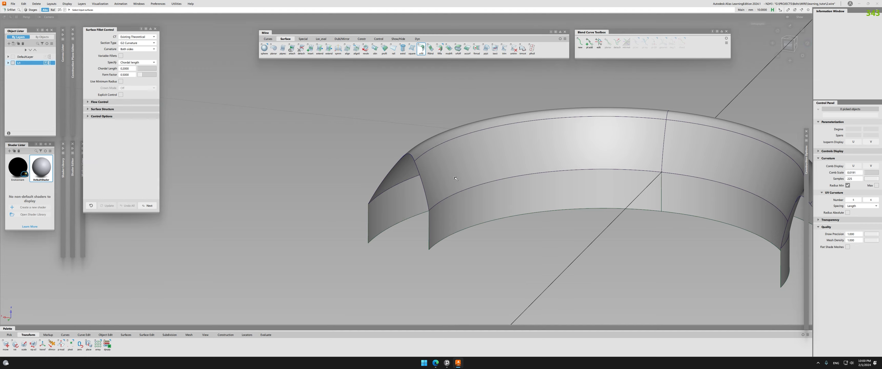
pyautogui.keyDown('alt'); pyautogui.keyDown('shift'); pyautogui.moveTo(426, 220); pyautogui.dragTo(485, 234, button='right'); pyautogui.keyUp('shift'); pyautogui.keyUp('alt')
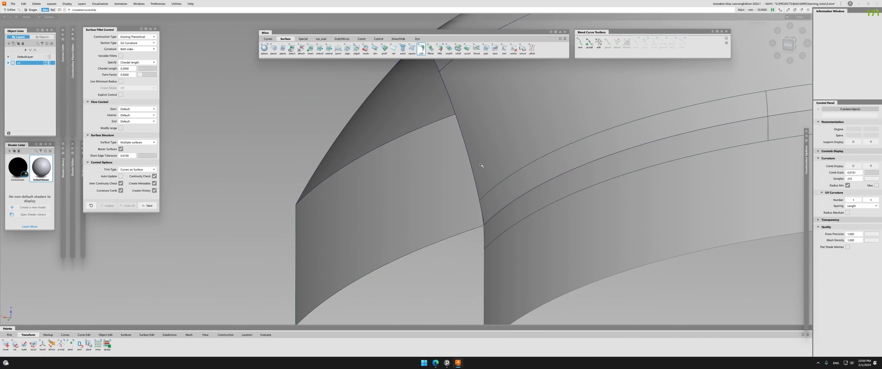
pyautogui.click(486, 233)
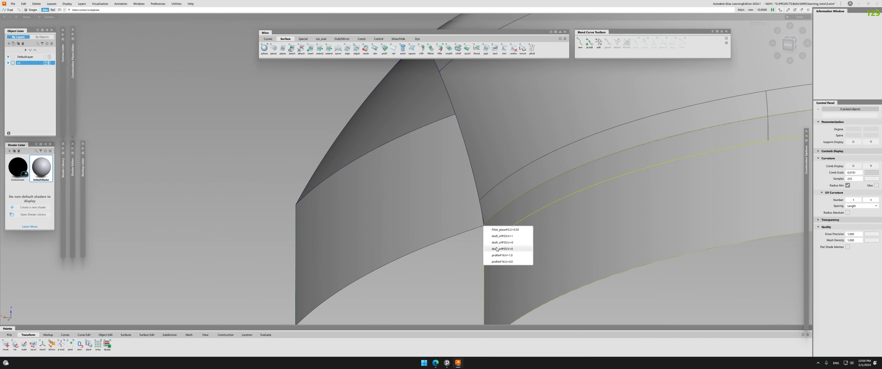
pyautogui.click(502, 261)
pyautogui.keyDown('alt'); pyautogui.keyDown('shift'); pyautogui.moveTo(499, 260); pyautogui.dragTo(474, 59, button='right'); pyautogui.keyUp('shift'); pyautogui.keyUp('alt')
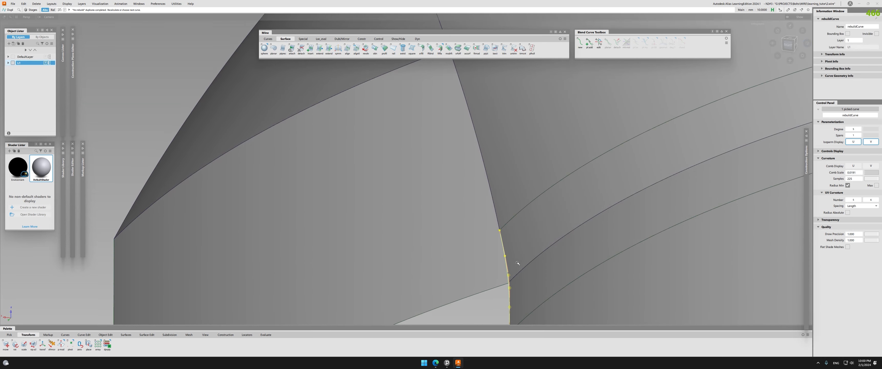
# - Reopen the inner-edge fillet for editing and undo it
pyautogui.keyDown('alt'); pyautogui.keyDown('shift'); pyautogui.moveTo(507, 279); pyautogui.dragTo(471, 168, button='right'); pyautogui.keyUp('shift'); pyautogui.keyUp('alt')
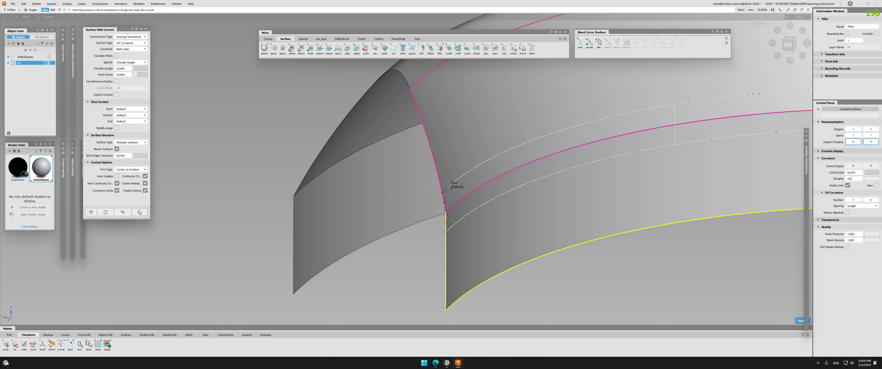
pyautogui.click(139, 212)
pyautogui.keyDown('alt'); pyautogui.keyDown('shift'); pyautogui.moveTo(503, 195); pyautogui.dragTo(475, 170, button='right'); pyautogui.keyUp('shift'); pyautogui.keyUp('alt')
pyautogui.keyDown('alt'); pyautogui.keyDown('shift'); pyautogui.moveTo(558, 107); pyautogui.dragTo(447, 160, button='right'); pyautogui.keyUp('shift'); pyautogui.keyUp('alt')
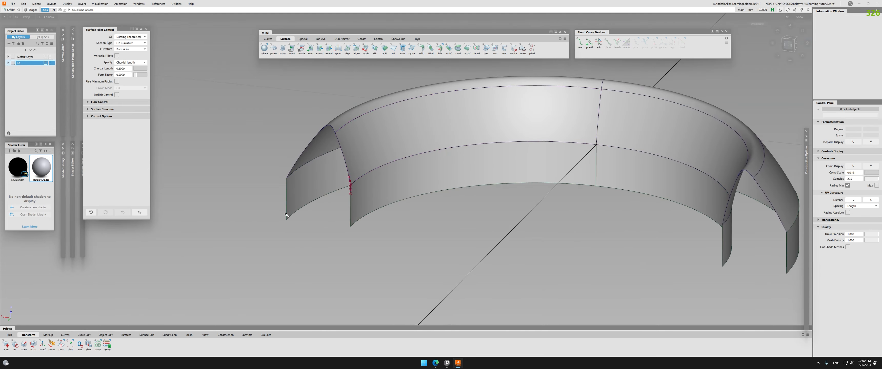
# - Create a Profile surface by sweeping the duplicated curve along the inner skirt's lower edge
pyautogui.keyDown('alt'); pyautogui.keyDown('shift'); pyautogui.moveTo(601, 141); pyautogui.dragTo(484, 250, button='right'); pyautogui.keyUp('shift'); pyautogui.keyUp('alt')
pyautogui.click(384, 48)
pyautogui.click(406, 257)
pyautogui.press('space')
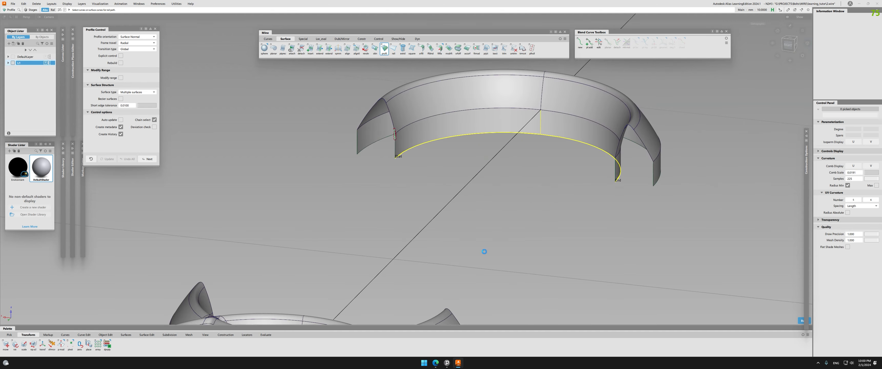
pyautogui.keyDown('alt'); pyautogui.keyDown('shift'); pyautogui.moveTo(484, 249); pyautogui.dragTo(429, 191); pyautogui.keyUp('shift'); pyautogui.keyUp('alt')
pyautogui.keyDown('alt'); pyautogui.keyDown('shift'); pyautogui.moveTo(429, 191); pyautogui.dragTo(457, 257, button='middle'); pyautogui.keyUp('shift'); pyautogui.keyUp('alt')
# - Project the inner profile strip's edges as curves on surface onto the adjoining ring and skirt surfaces
pyautogui.moveTo(456, 257)
pyautogui.keyDown('ctrl'); pyautogui.keyDown('shift'); pyautogui.mouseDown()
pyautogui.moveTo(478, 222)
pyautogui.moveTo(472, 208)
pyautogui.moveTo(454, 248)
pyautogui.mouseUp(); pyautogui.keyUp('shift'); pyautogui.keyUp('ctrl')
pyautogui.keyDown('alt'); pyautogui.keyDown('shift'); pyautogui.moveTo(455, 248); pyautogui.dragTo(477, 182, button='right'); pyautogui.keyUp('shift'); pyautogui.keyUp('alt')
pyautogui.keyDown('alt'); pyautogui.keyDown('shift'); pyautogui.moveTo(476, 182); pyautogui.dragTo(469, 214, button='middle'); pyautogui.keyUp('shift'); pyautogui.keyUp('alt')
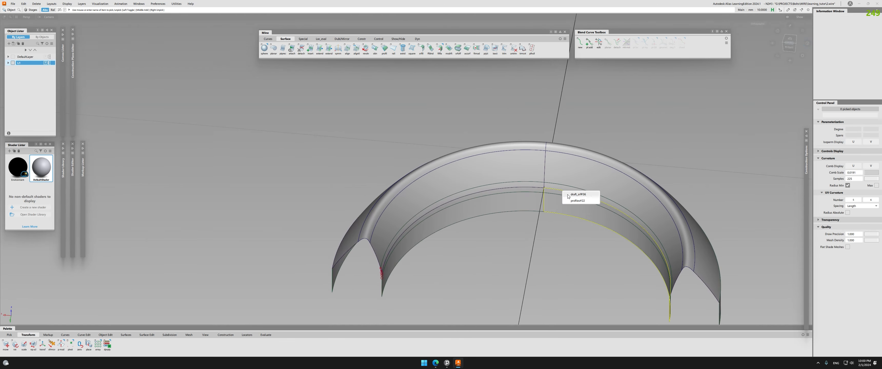
pyautogui.keyDown('alt'); pyautogui.keyDown('shift'); pyautogui.moveTo(581, 189); pyautogui.dragTo(514, 159, button='right'); pyautogui.keyUp('shift'); pyautogui.keyUp('alt')
pyautogui.keyDown('alt'); pyautogui.keyDown('shift'); pyautogui.moveTo(514, 159); pyautogui.dragTo(479, 174); pyautogui.keyUp('shift'); pyautogui.keyUp('alt')
pyautogui.keyDown('ctrl'); pyautogui.keyDown('shift'); pyautogui.moveTo(479, 175); pyautogui.dragTo(454, 181, button='middle'); pyautogui.keyUp('shift'); pyautogui.keyUp('ctrl')
pyautogui.click(454, 180)
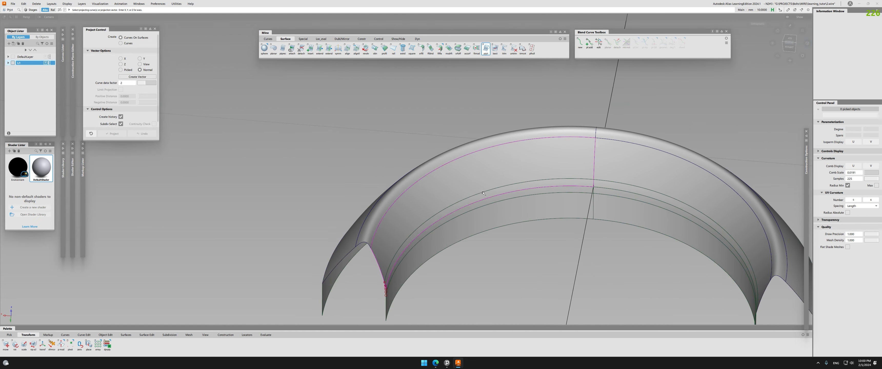
pyautogui.click(614, 170)
pyautogui.click(613, 188)
pyautogui.click(556, 209)
pyautogui.click(550, 194)
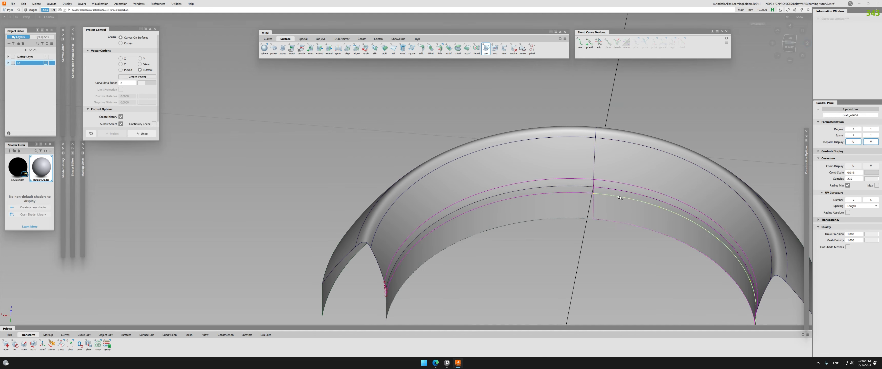
pyautogui.click(516, 205)
# - Trim the inner ring and skirt surfaces back to the projected curves beside the profile strip
pyautogui.click(503, 49)
pyautogui.click(491, 167)
pyautogui.click(491, 167)
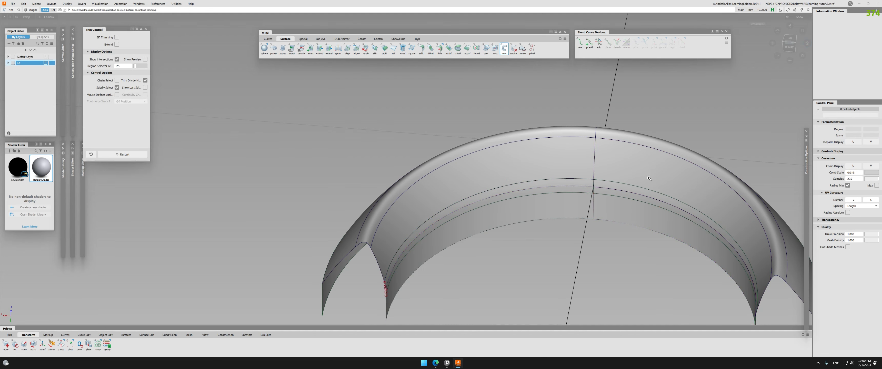
pyautogui.keyDown('alt'); pyautogui.keyDown('shift'); pyautogui.moveTo(503, 224); pyautogui.dragTo(461, 232, button='right'); pyautogui.keyUp('shift'); pyautogui.keyUp('alt')
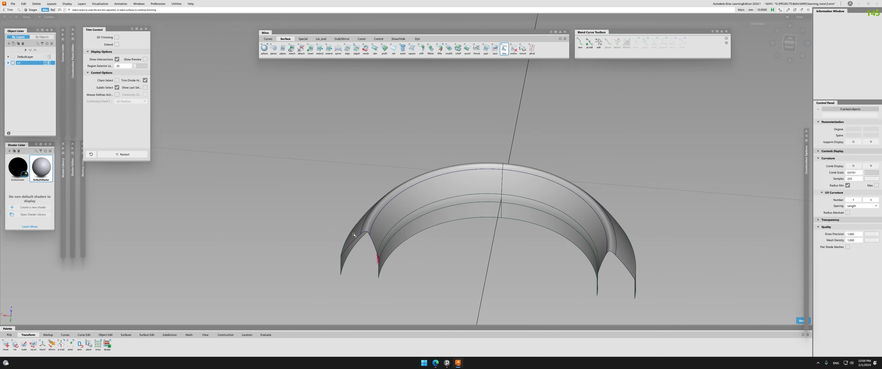
pyautogui.press('Escape')
pyautogui.press('Escape')
# - Create a surface fillet along the outer edge between the half-ring and its outer skirt
pyautogui.keyDown('alt'); pyautogui.keyDown('shift'); pyautogui.moveTo(493, 220); pyautogui.dragTo(572, 193); pyautogui.keyUp('shift'); pyautogui.keyUp('alt')
pyautogui.keyDown('alt'); pyautogui.keyDown('shift'); pyautogui.moveTo(459, 209); pyautogui.dragTo(563, 197, button='middle'); pyautogui.keyUp('shift'); pyautogui.keyUp('alt')
pyautogui.keyDown('alt'); pyautogui.keyDown('shift'); pyautogui.moveTo(563, 197); pyautogui.dragTo(510, 202, button='right'); pyautogui.keyUp('shift'); pyautogui.keyUp('alt')
pyautogui.keyDown('alt'); pyautogui.keyDown('shift'); pyautogui.moveTo(427, 205); pyautogui.dragTo(490, 236); pyautogui.keyUp('shift'); pyautogui.keyUp('alt')
pyautogui.keyDown('alt'); pyautogui.keyDown('shift'); pyautogui.moveTo(490, 237); pyautogui.dragTo(471, 169, button='middle'); pyautogui.keyUp('shift'); pyautogui.keyUp('alt')
pyautogui.keyDown('alt'); pyautogui.keyDown('shift'); pyautogui.moveTo(470, 169); pyautogui.dragTo(440, 146, button='right'); pyautogui.keyUp('shift'); pyautogui.keyUp('alt')
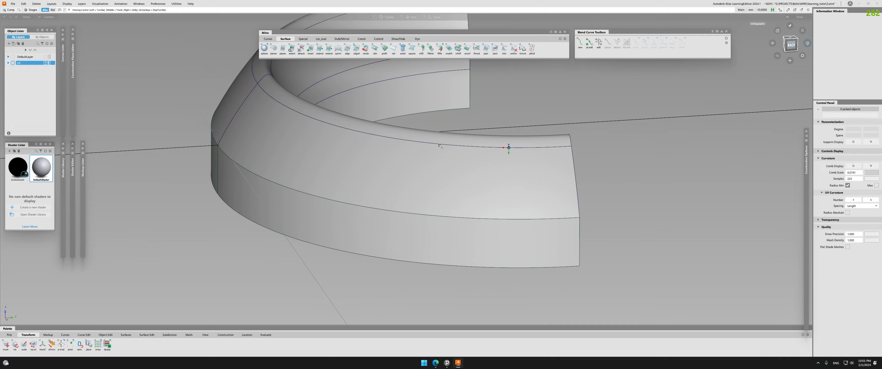
pyautogui.press('f')
pyautogui.click(462, 208)
pyautogui.click(449, 225)
pyautogui.keyDown('alt'); pyautogui.keyDown('shift'); pyautogui.moveTo(461, 205); pyautogui.dragTo(506, 150); pyautogui.keyUp('shift'); pyautogui.keyUp('alt')
pyautogui.press('space')
# - Duplicate the outer fillet's end edge as a separate curve
pyautogui.keyDown('alt'); pyautogui.keyDown('shift'); pyautogui.moveTo(506, 150); pyautogui.dragTo(548, 250, button='right'); pyautogui.keyUp('shift'); pyautogui.keyUp('alt')
pyautogui.keyDown('alt'); pyautogui.keyDown('shift'); pyautogui.moveTo(547, 250); pyautogui.dragTo(443, 136, button='middle'); pyautogui.keyUp('shift'); pyautogui.keyUp('alt')
pyautogui.moveTo(444, 136)
pyautogui.keyDown('alt'); pyautogui.keyDown('shift'); pyautogui.mouseDown(button='right')
pyautogui.moveTo(489, 208)
pyautogui.moveTo(447, 134)
pyautogui.mouseUp(button='right'); pyautogui.keyUp('shift'); pyautogui.keyUp('alt')
pyautogui.press('d')
pyautogui.click(480, 206)
pyautogui.keyDown('alt'); pyautogui.keyDown('shift'); pyautogui.moveTo(447, 134); pyautogui.dragTo(448, 149); pyautogui.keyUp('shift'); pyautogui.keyUp('alt')
# - Reopen the outer-edge fillet for editing and undo it
pyautogui.press('q')
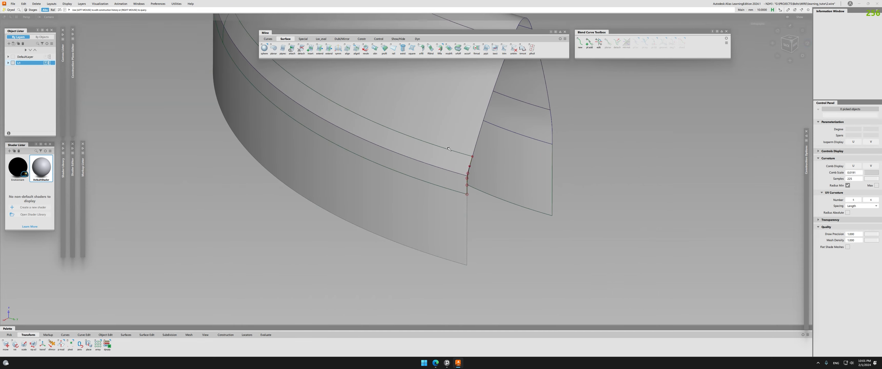
pyautogui.click(448, 149)
pyautogui.click(123, 213)
# - Create a Profile surface by sweeping the outer duplicated curve along the outer skirt's lower edge
pyautogui.keyDown('alt'); pyautogui.keyDown('shift'); pyautogui.moveTo(480, 236); pyautogui.dragTo(441, 192, button='right'); pyautogui.keyUp('shift'); pyautogui.keyUp('alt')
pyautogui.keyDown('alt'); pyautogui.keyDown('shift'); pyautogui.moveTo(441, 192); pyautogui.dragTo(387, 183); pyautogui.keyUp('shift'); pyautogui.keyUp('alt')
pyautogui.click(384, 50)
pyautogui.keyDown('alt'); pyautogui.keyDown('shift'); pyautogui.moveTo(387, 184); pyautogui.dragTo(500, 222, button='right'); pyautogui.keyUp('shift'); pyautogui.keyUp('alt')
pyautogui.keyDown('alt'); pyautogui.keyDown('shift'); pyautogui.moveTo(500, 223); pyautogui.dragTo(477, 266); pyautogui.keyUp('shift'); pyautogui.keyUp('alt')
pyautogui.keyDown('alt'); pyautogui.keyDown('shift'); pyautogui.moveTo(477, 266); pyautogui.dragTo(494, 274, button='right'); pyautogui.keyUp('shift'); pyautogui.keyUp('alt')
pyautogui.keyDown('alt'); pyautogui.keyDown('shift'); pyautogui.moveTo(494, 274); pyautogui.dragTo(479, 217, button='middle'); pyautogui.keyUp('shift'); pyautogui.keyUp('alt')
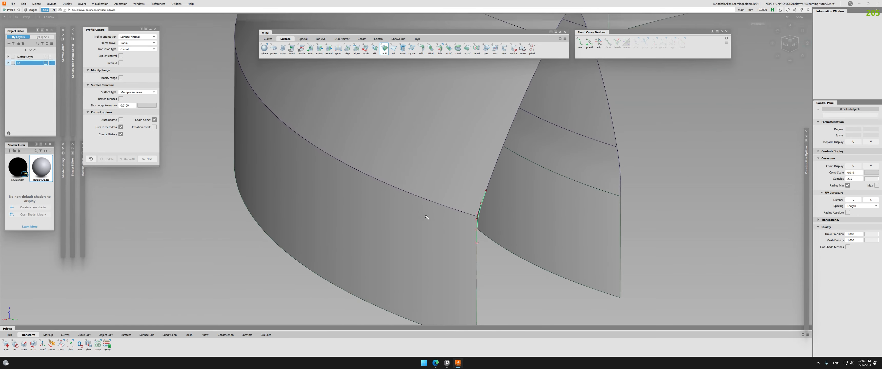
pyautogui.keyDown('alt'); pyautogui.keyDown('shift'); pyautogui.moveTo(426, 217); pyautogui.dragTo(402, 246, button='right'); pyautogui.keyUp('shift'); pyautogui.keyUp('alt')
pyautogui.click(419, 226)
pyautogui.keyDown('alt'); pyautogui.keyDown('shift'); pyautogui.moveTo(457, 161); pyautogui.dragTo(493, 157); pyautogui.keyUp('shift'); pyautogui.keyUp('alt')
pyautogui.keyDown('alt'); pyautogui.keyDown('shift'); pyautogui.moveTo(493, 157); pyautogui.dragTo(427, 191, button='right'); pyautogui.keyUp('shift'); pyautogui.keyUp('alt')
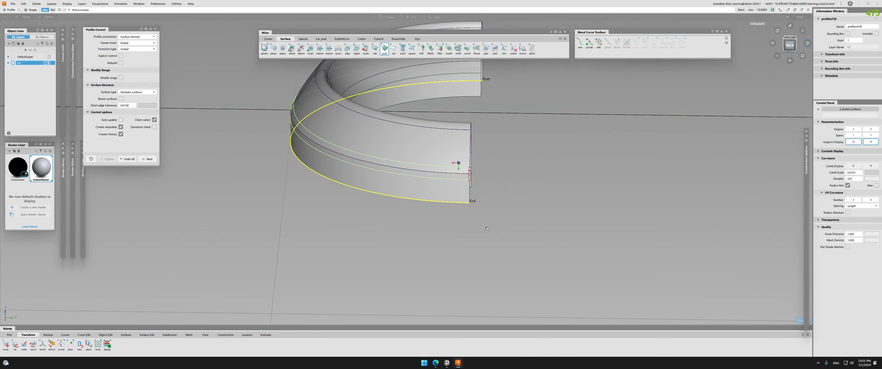
pyautogui.keyDown('alt'); pyautogui.keyDown('shift'); pyautogui.moveTo(308, 190); pyautogui.dragTo(506, 256, button='middle'); pyautogui.keyUp('shift'); pyautogui.keyUp('alt')
pyautogui.press('space')
# - Select the whole half-ring and delete its construction history
pyautogui.keyDown('alt'); pyautogui.keyDown('shift'); pyautogui.moveTo(465, 225); pyautogui.dragTo(608, 236); pyautogui.keyUp('shift'); pyautogui.keyUp('alt')
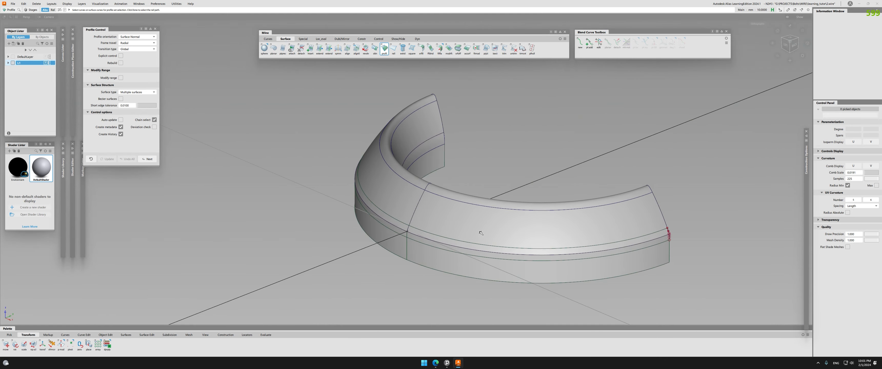
pyautogui.hotkey('ctrl', '5')
pyautogui.moveTo(291, 144); pyautogui.dragTo(630, 312)
pyautogui.hotkey('ctrl', 'h')
pyautogui.press('Return')
pyautogui.click(632, 313)
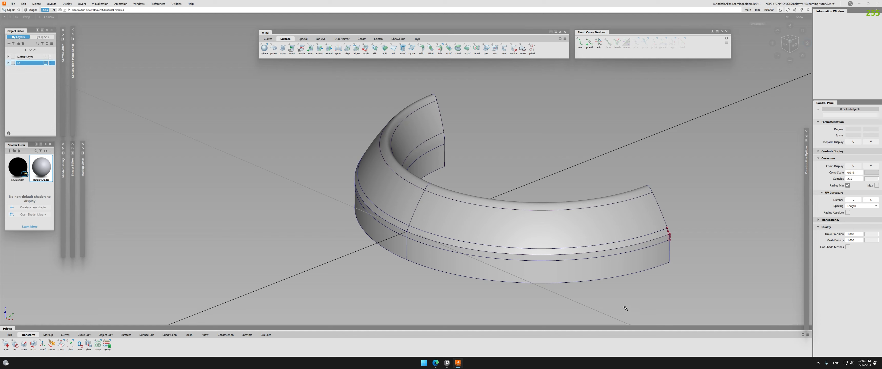
# - Project the outer profile strip's edges onto the ring and skirt surfaces of the half nearest the duplicated curve
pyautogui.hotkey('ctrl', 'p')
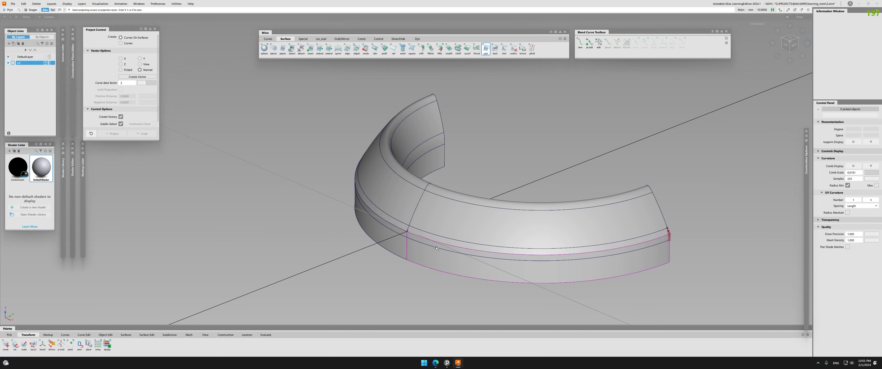
pyautogui.keyDown('alt'); pyautogui.keyDown('shift'); pyautogui.moveTo(446, 258); pyautogui.dragTo(496, 242); pyautogui.keyUp('shift'); pyautogui.keyUp('alt')
pyautogui.hotkey('ctrl', 'p')
pyautogui.keyDown('alt'); pyautogui.keyDown('shift'); pyautogui.moveTo(376, 232); pyautogui.dragTo(448, 195, button='middle'); pyautogui.keyUp('shift'); pyautogui.keyUp('alt')
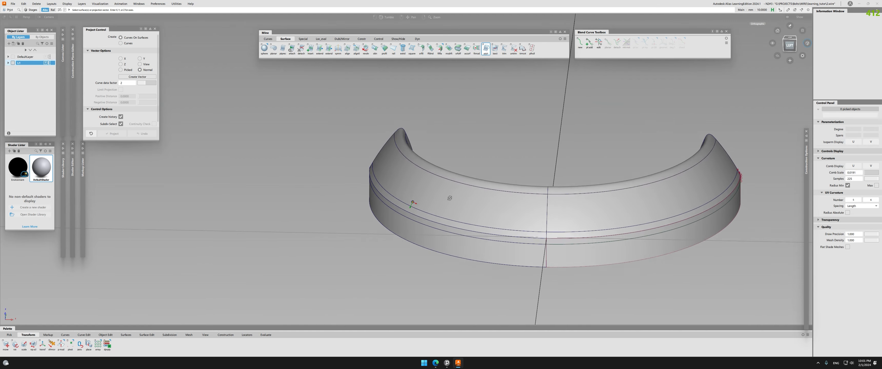
pyautogui.keyDown('alt'); pyautogui.keyDown('shift'); pyautogui.moveTo(449, 195); pyautogui.dragTo(404, 202, button='right'); pyautogui.keyUp('shift'); pyautogui.keyUp('alt')
# - Project the outer profile strip's edges onto the ring and skirt surfaces of the opposite segment
pyautogui.click(405, 202)
pyautogui.press('space')
pyautogui.click(410, 207)
pyautogui.hotkey('ctrl', 'p')
pyautogui.click(435, 245)
pyautogui.press('space')
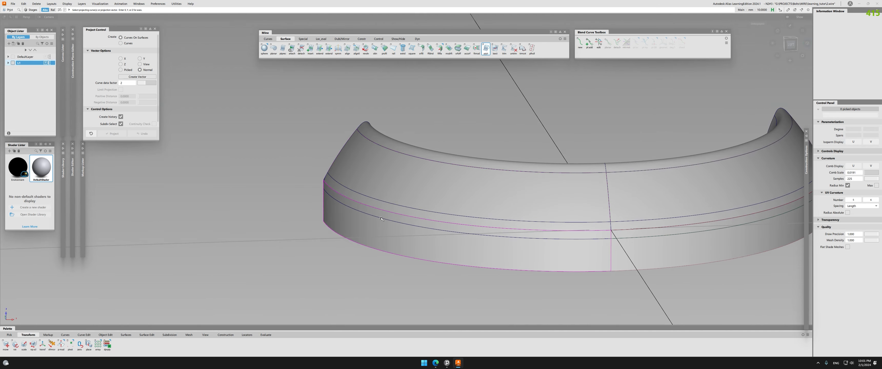
pyautogui.click(446, 230)
pyautogui.keyDown('alt'); pyautogui.keyDown('shift'); pyautogui.moveTo(452, 226); pyautogui.dragTo(479, 207, button='right'); pyautogui.keyUp('shift'); pyautogui.keyUp('alt')
pyautogui.hotkey('ctrl', 'p')
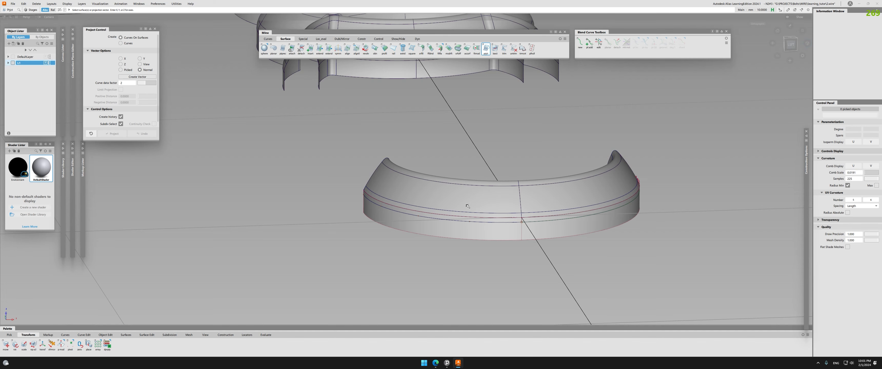
# - Trim the outer ring and skirt surfaces back to the projected curves along the profile strip
pyautogui.hotkey('ctrl', 't')
pyautogui.click(456, 200)
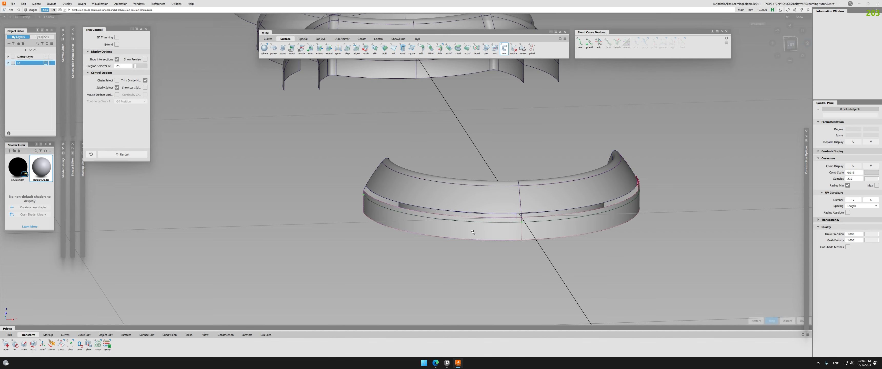
pyautogui.keyDown('alt'); pyautogui.keyDown('shift'); pyautogui.moveTo(579, 235); pyautogui.dragTo(486, 223); pyautogui.keyUp('shift'); pyautogui.keyUp('alt')
pyautogui.keyDown('alt'); pyautogui.keyDown('shift'); pyautogui.moveTo(486, 222); pyautogui.dragTo(466, 199, button='right'); pyautogui.keyUp('shift'); pyautogui.keyUp('alt')
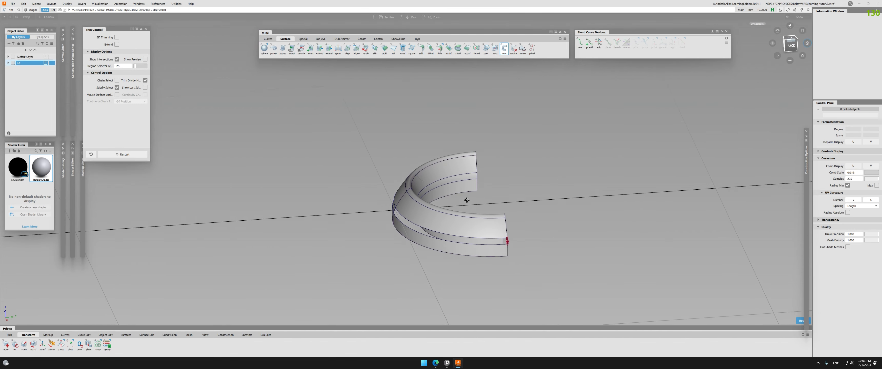
# - Select the leftover duplicated profile curves at the half-ring's end and delete them
pyautogui.hotkey('ctrl', '5')
pyautogui.moveTo(333, 102); pyautogui.dragTo(580, 270)
pyautogui.press('Delete')
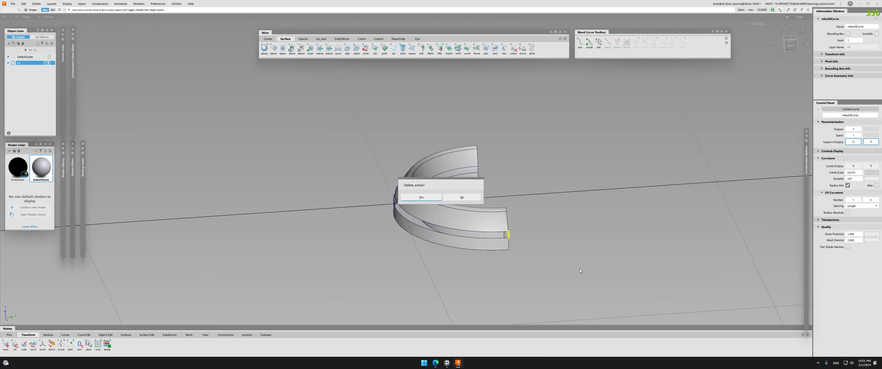
pyautogui.press('Return')
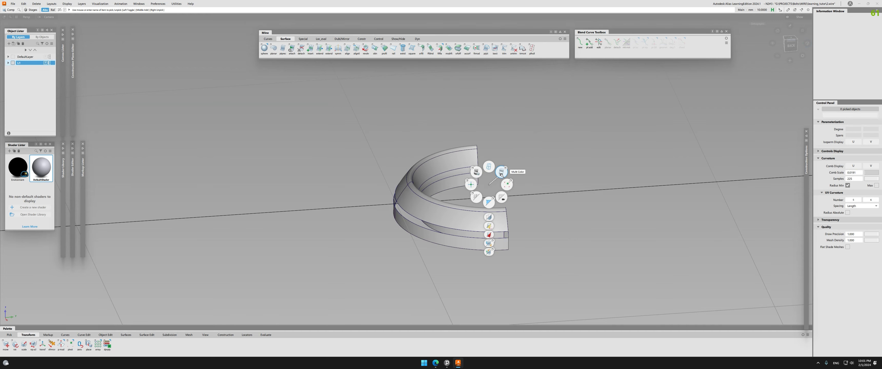
# - Select all surfaces of the finished half-ring and duplicate them
pyautogui.keyDown('ctrl'); pyautogui.keyDown('shift'); pyautogui.moveTo(501, 175); pyautogui.dragTo(501, 175, button='middle'); pyautogui.keyUp('shift'); pyautogui.keyUp('ctrl')
pyautogui.keyDown('alt'); pyautogui.keyDown('shift'); pyautogui.moveTo(493, 205); pyautogui.dragTo(458, 227, button='right'); pyautogui.keyUp('shift'); pyautogui.keyUp('alt')
pyautogui.keyDown('alt'); pyautogui.keyDown('shift'); pyautogui.moveTo(458, 228); pyautogui.dragTo(449, 261); pyautogui.keyUp('shift'); pyautogui.keyUp('alt')
pyautogui.keyDown('alt'); pyautogui.keyDown('shift'); pyautogui.moveTo(534, 204); pyautogui.dragTo(512, 211); pyautogui.keyUp('shift'); pyautogui.keyUp('alt')
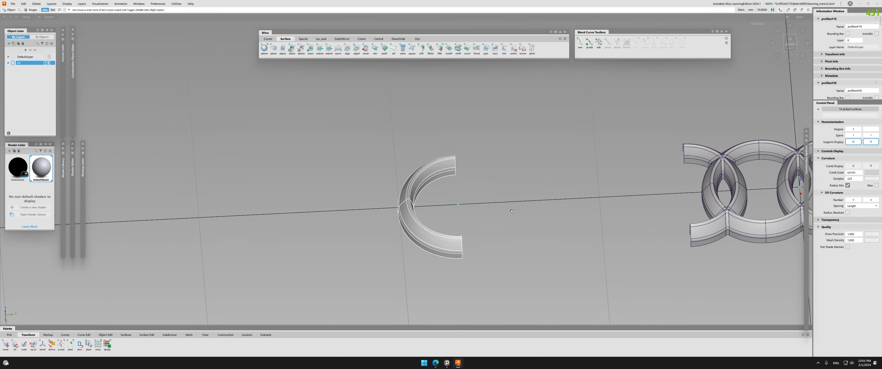
pyautogui.keyDown('ctrl'); pyautogui.keyDown('shift'); pyautogui.moveTo(527, 213); pyautogui.dragTo(528, 213, button='middle'); pyautogui.keyUp('shift'); pyautogui.keyUp('ctrl')
pyautogui.keyDown('alt'); pyautogui.keyDown('shift'); pyautogui.moveTo(564, 210); pyautogui.dragTo(342, 222, button='middle'); pyautogui.keyUp('shift'); pyautogui.keyUp('alt')
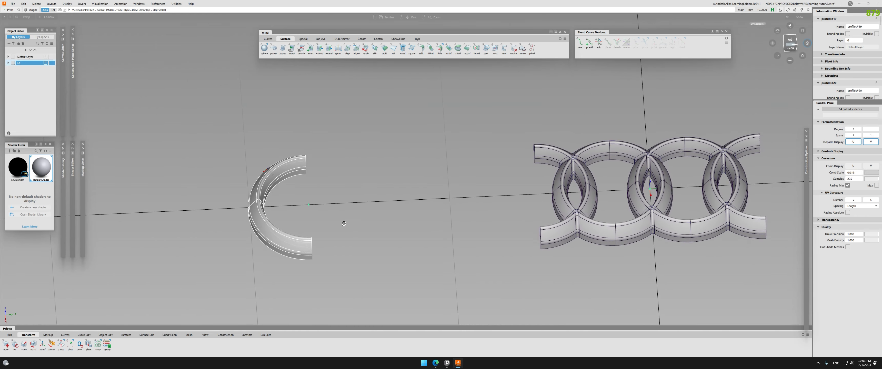
pyautogui.keyDown('alt'); pyautogui.keyDown('shift'); pyautogui.moveTo(342, 223); pyautogui.dragTo(340, 206); pyautogui.keyUp('shift'); pyautogui.keyUp('alt')
pyautogui.moveTo(229, 135); pyautogui.dragTo(241, 178)
pyautogui.hotkey('ctrl', 'v')
# - Set the copy's pivot on its inner lower end corner and snap it onto the matching open end of the emblem
pyautogui.keyDown('ctrl'); pyautogui.keyDown('shift'); pyautogui.click(465, 193); pyautogui.keyUp('shift'); pyautogui.keyUp('ctrl')
pyautogui.click(483, 194)
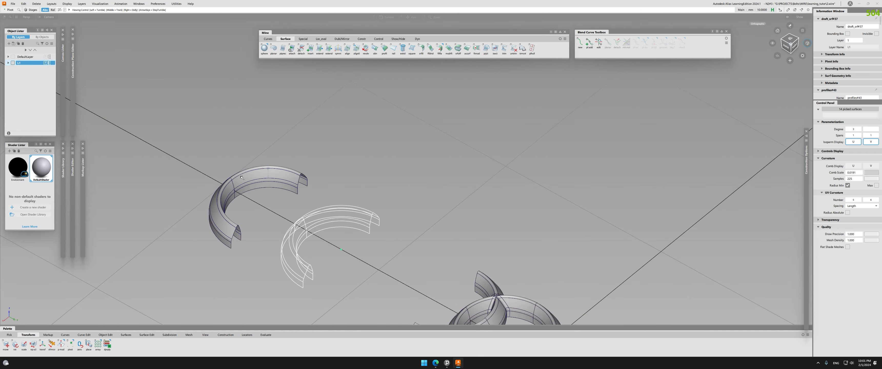
pyautogui.keyDown('alt'); pyautogui.keyDown('shift'); pyautogui.moveTo(442, 265); pyautogui.dragTo(450, 152, button='middle'); pyautogui.keyUp('shift'); pyautogui.keyUp('alt')
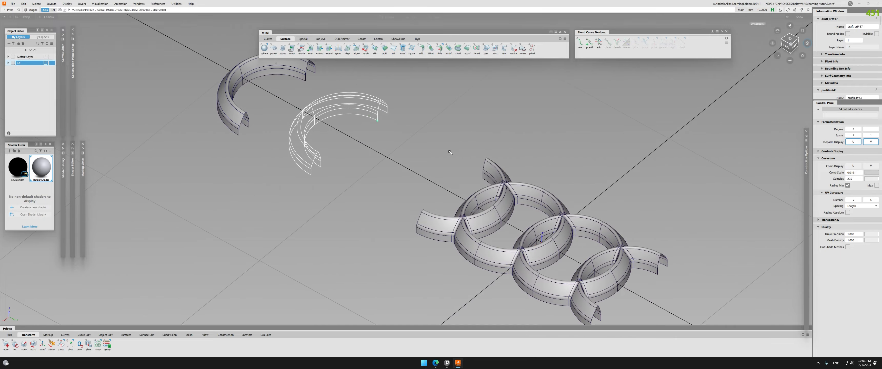
pyautogui.keyDown('alt'); pyautogui.keyDown('shift'); pyautogui.moveTo(489, 172); pyautogui.dragTo(575, 175); pyautogui.keyUp('shift'); pyautogui.keyUp('alt')
pyautogui.scroll(5, 476, 186)
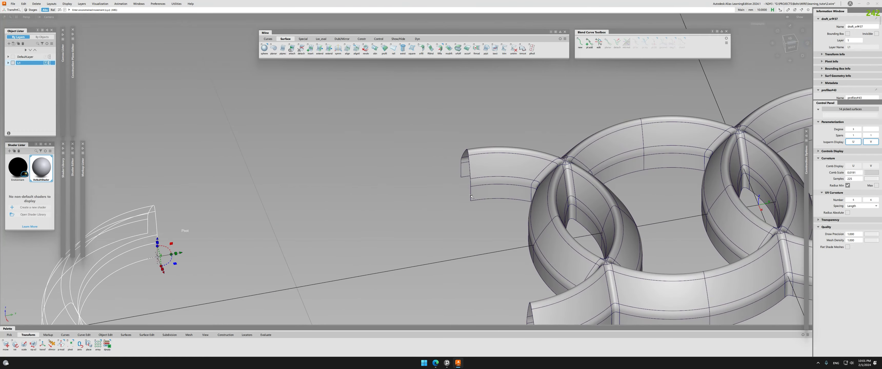
pyautogui.keyDown('ctrl'); pyautogui.click(471, 197); pyautogui.keyUp('ctrl')
pyautogui.scroll(-4, 471, 196)
pyautogui.keyDown('alt'); pyautogui.keyDown('shift'); pyautogui.moveTo(423, 255); pyautogui.dragTo(459, 221); pyautogui.keyUp('shift'); pyautogui.keyUp('alt')
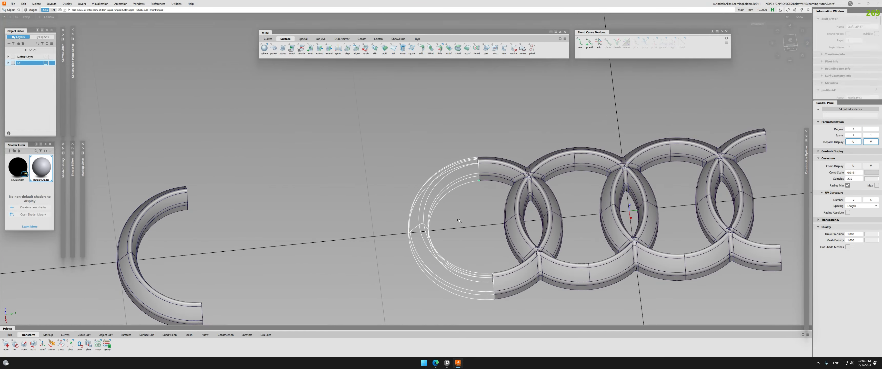
# - Mirror the attached half-ring to the opposite end of the emblem and shade both copies with Multi Color
pyautogui.keyDown('ctrl'); pyautogui.keyDown('shift'); pyautogui.moveTo(459, 220); pyautogui.dragTo(445, 226, button='middle'); pyautogui.keyUp('shift'); pyautogui.keyUp('ctrl')
pyautogui.keyDown('alt'); pyautogui.keyDown('shift'); pyautogui.moveTo(429, 220); pyautogui.dragTo(456, 234); pyautogui.keyUp('shift'); pyautogui.keyUp('alt')
pyautogui.keyDown('ctrl'); pyautogui.keyDown('shift'); pyautogui.moveTo(463, 224); pyautogui.dragTo(464, 210); pyautogui.keyUp('shift'); pyautogui.keyUp('ctrl')
pyautogui.keyDown('ctrl'); pyautogui.keyDown('shift'); pyautogui.moveTo(472, 214); pyautogui.dragTo(477, 207, button='right'); pyautogui.keyUp('shift'); pyautogui.keyUp('ctrl')
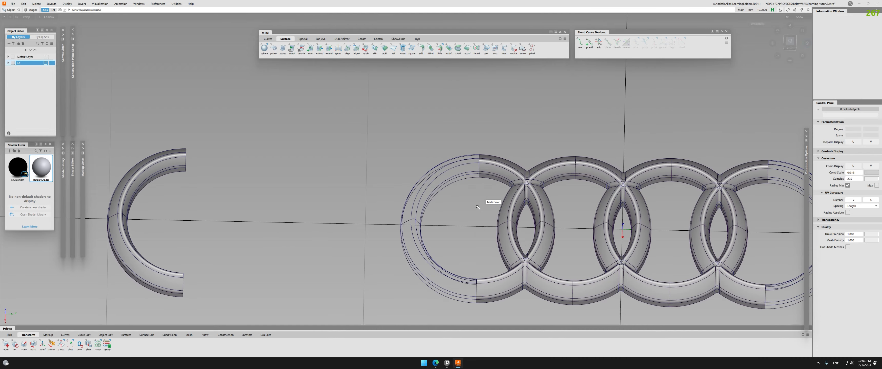
# - Select the original separate half-ring beside the emblem and turn off its shading
pyautogui.scroll(-4, 477, 206)
pyautogui.keyDown('alt'); pyautogui.keyDown('shift'); pyautogui.moveTo(458, 268); pyautogui.dragTo(506, 181); pyautogui.keyUp('shift'); pyautogui.keyUp('alt')
pyautogui.moveTo(261, 241); pyautogui.dragTo(341, 207)
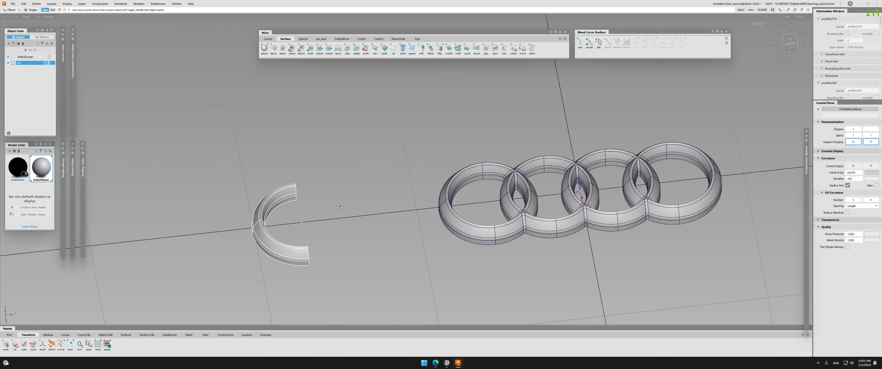
pyautogui.keyDown('ctrl'); pyautogui.keyDown('shift'); pyautogui.moveTo(340, 207); pyautogui.dragTo(341, 241, button='right'); pyautogui.keyUp('shift'); pyautogui.keyUp('ctrl')
pyautogui.keyDown('alt'); pyautogui.keyDown('shift'); pyautogui.moveTo(342, 241); pyautogui.dragTo(511, 151); pyautogui.keyUp('shift'); pyautogui.keyUp('alt')
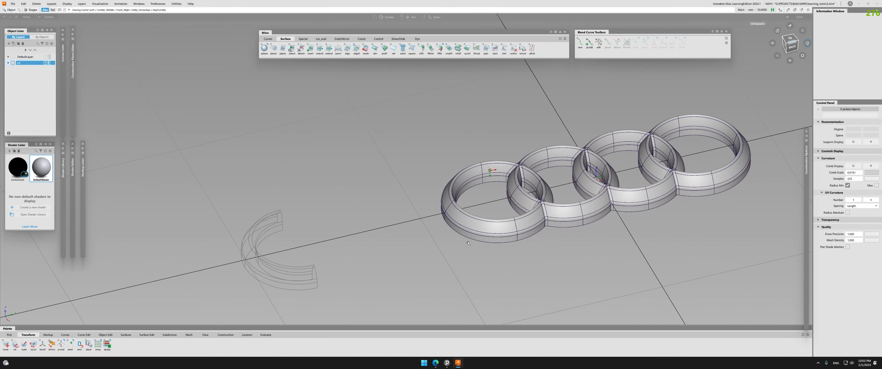
# - Examine the four-ring emblem's junctions, closed ends and blended skirts from several angles
pyautogui.keyDown('alt'); pyautogui.keyDown('shift'); pyautogui.moveTo(468, 243); pyautogui.dragTo(466, 203); pyautogui.keyUp('shift'); pyautogui.keyUp('alt')
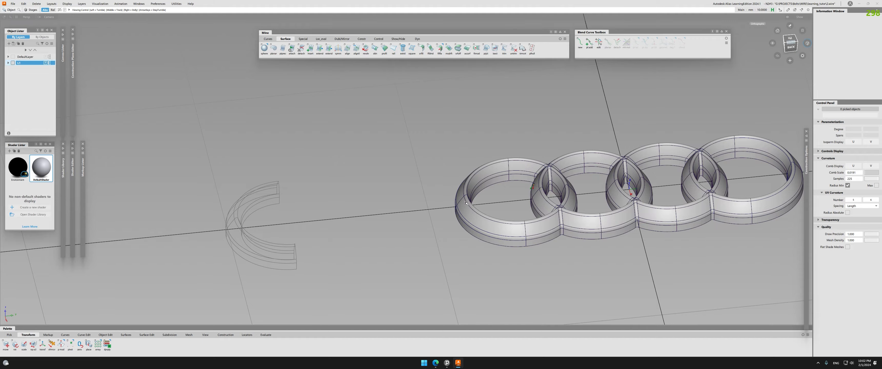
pyautogui.keyDown('alt'); pyautogui.keyDown('shift'); pyautogui.moveTo(465, 203); pyautogui.dragTo(536, 232, button='right'); pyautogui.keyUp('shift'); pyautogui.keyUp('alt')
pyautogui.keyDown('alt'); pyautogui.keyDown('shift'); pyautogui.moveTo(416, 172); pyautogui.dragTo(489, 151); pyautogui.keyUp('shift'); pyautogui.keyUp('alt')
pyautogui.keyDown('alt'); pyautogui.keyDown('shift'); pyautogui.moveTo(524, 203); pyautogui.dragTo(530, 164); pyautogui.keyUp('shift'); pyautogui.keyUp('alt')
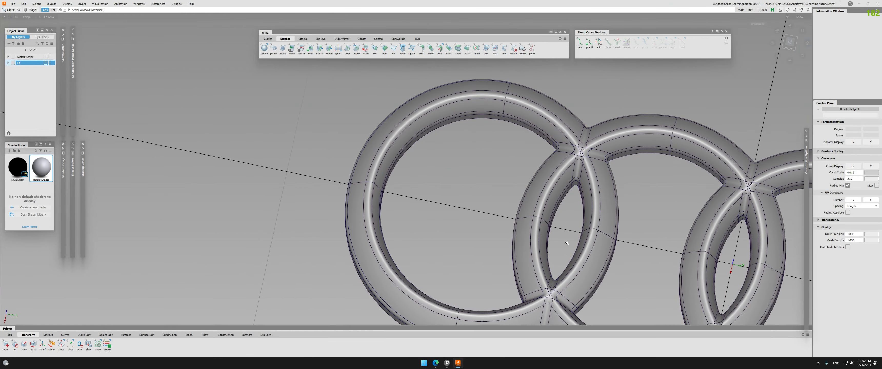
pyautogui.keyDown('alt'); pyautogui.keyDown('shift'); pyautogui.moveTo(586, 209); pyautogui.dragTo(422, 170); pyautogui.keyUp('shift'); pyautogui.keyUp('alt')
pyautogui.keyDown('alt'); pyautogui.keyDown('shift'); pyautogui.moveTo(538, 271); pyautogui.dragTo(483, 245, button='right'); pyautogui.keyUp('shift'); pyautogui.keyUp('alt')
pyautogui.keyDown('alt'); pyautogui.keyDown('shift'); pyautogui.moveTo(482, 245); pyautogui.dragTo(395, 257); pyautogui.keyUp('shift'); pyautogui.keyUp('alt')
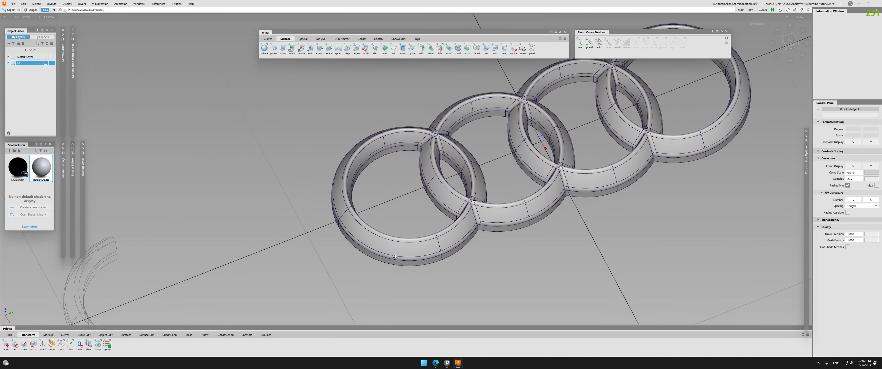
pyautogui.keyDown('alt'); pyautogui.keyDown('shift'); pyautogui.moveTo(672, 189); pyautogui.dragTo(434, 248); pyautogui.keyUp('shift'); pyautogui.keyUp('alt')
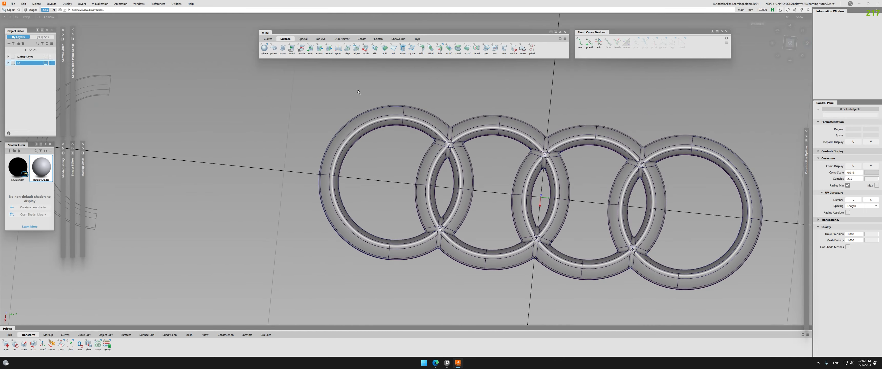
pyautogui.keyDown('alt'); pyautogui.keyDown('shift'); pyautogui.moveTo(359, 92); pyautogui.dragTo(425, 193); pyautogui.keyUp('shift'); pyautogui.keyUp('alt')
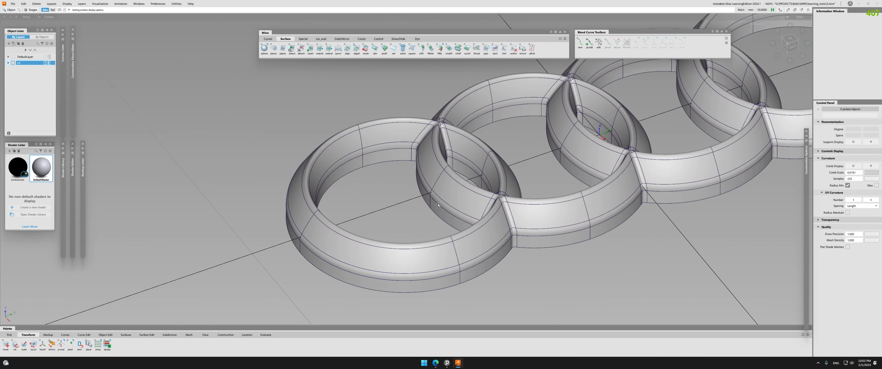